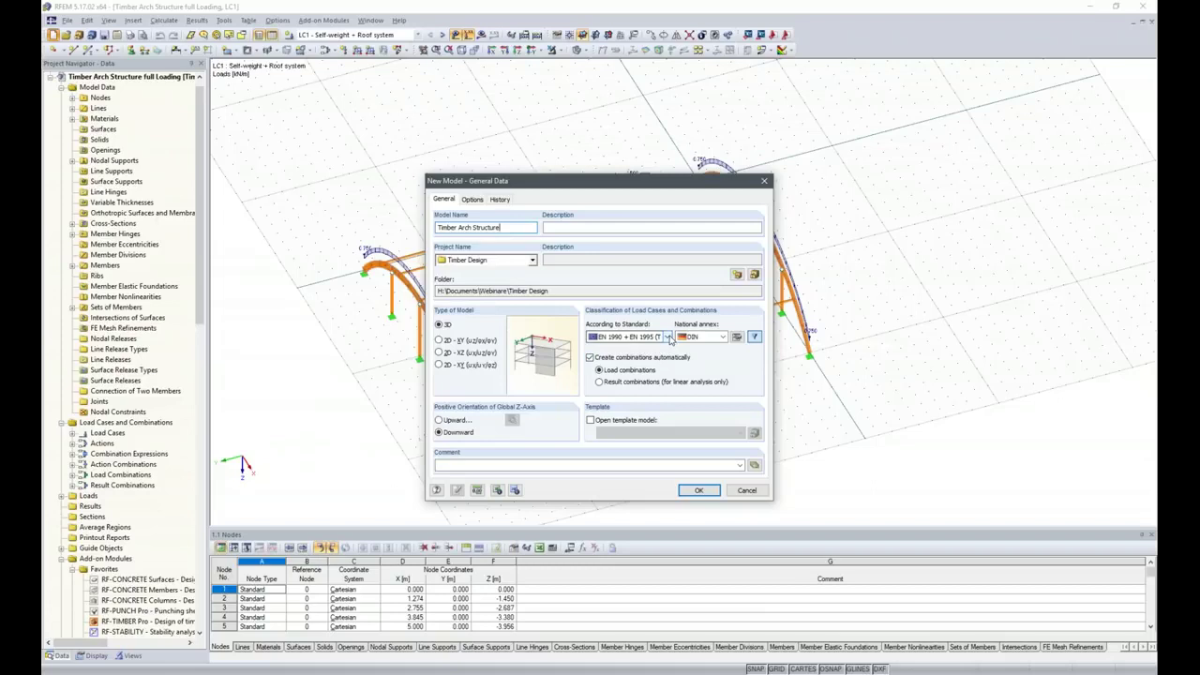
- Select Service Class 1 for the timber deformation coefficient in the EN 1990 + EN 1995 DIN construction factors and create the new 3D model
left_click(667, 338)
left_click(668, 337)
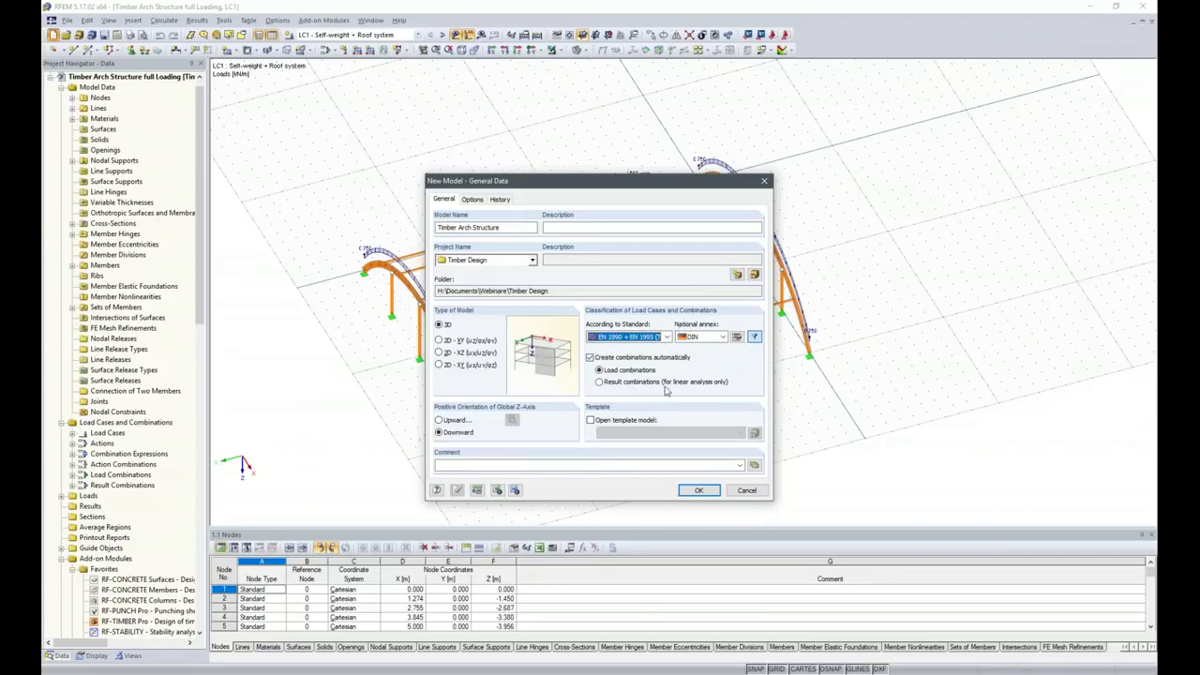
left_click(737, 339)
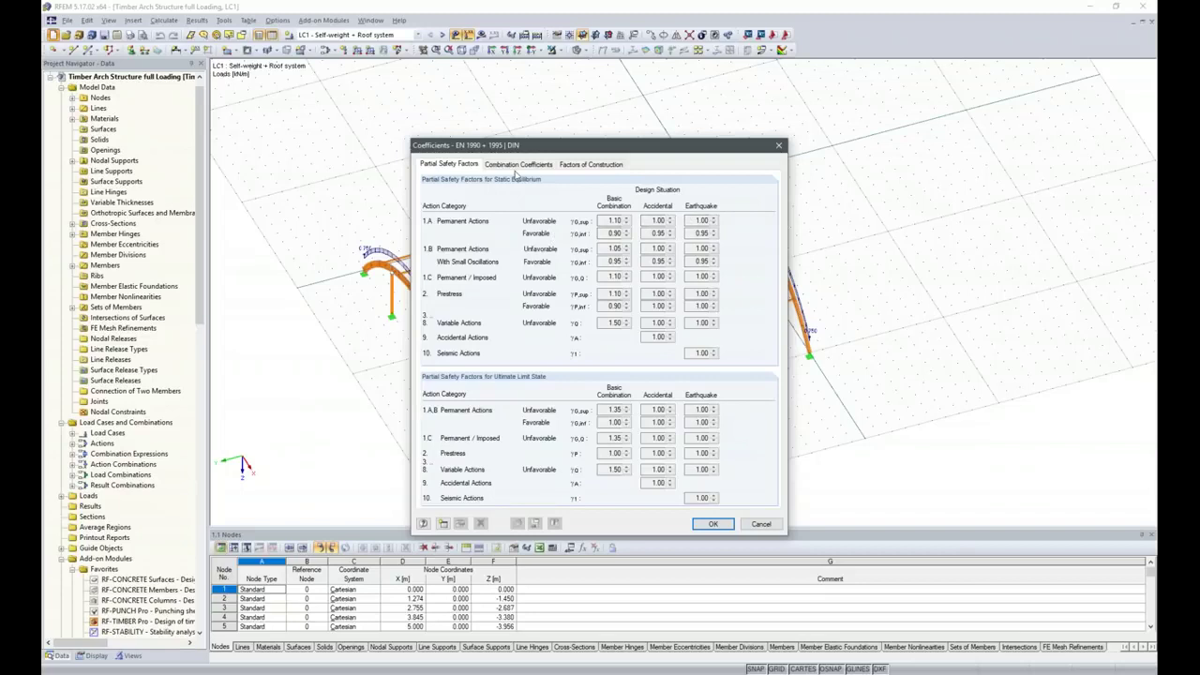
left_click(528, 166)
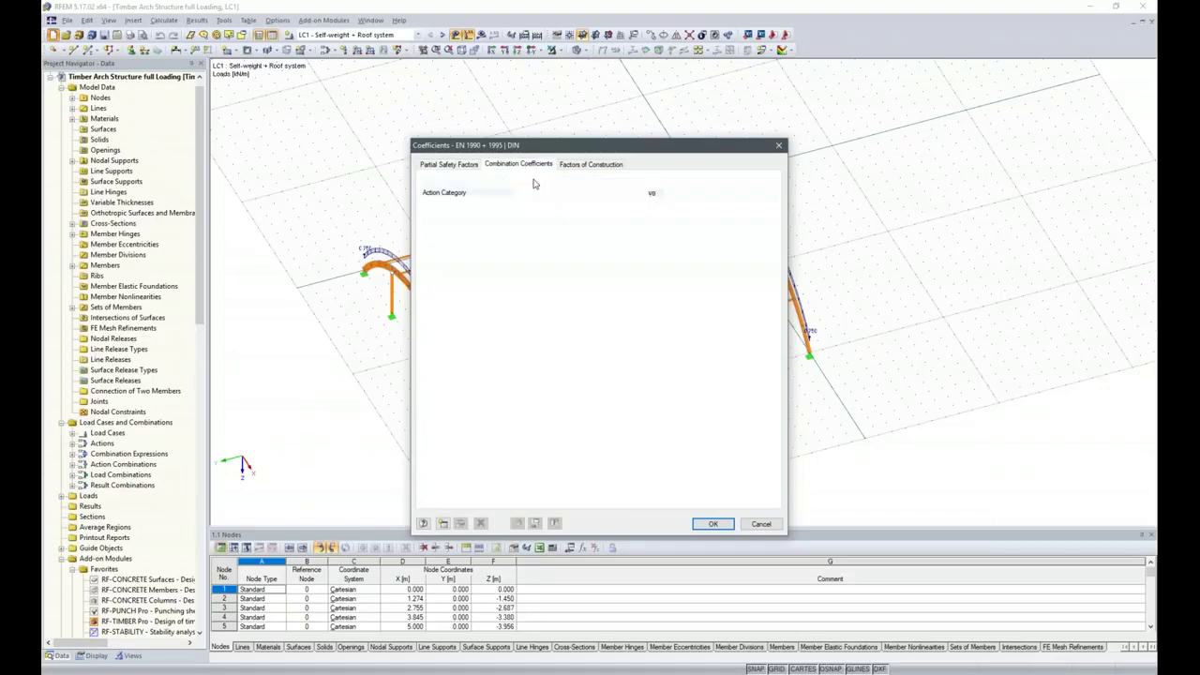
left_click(607, 167)
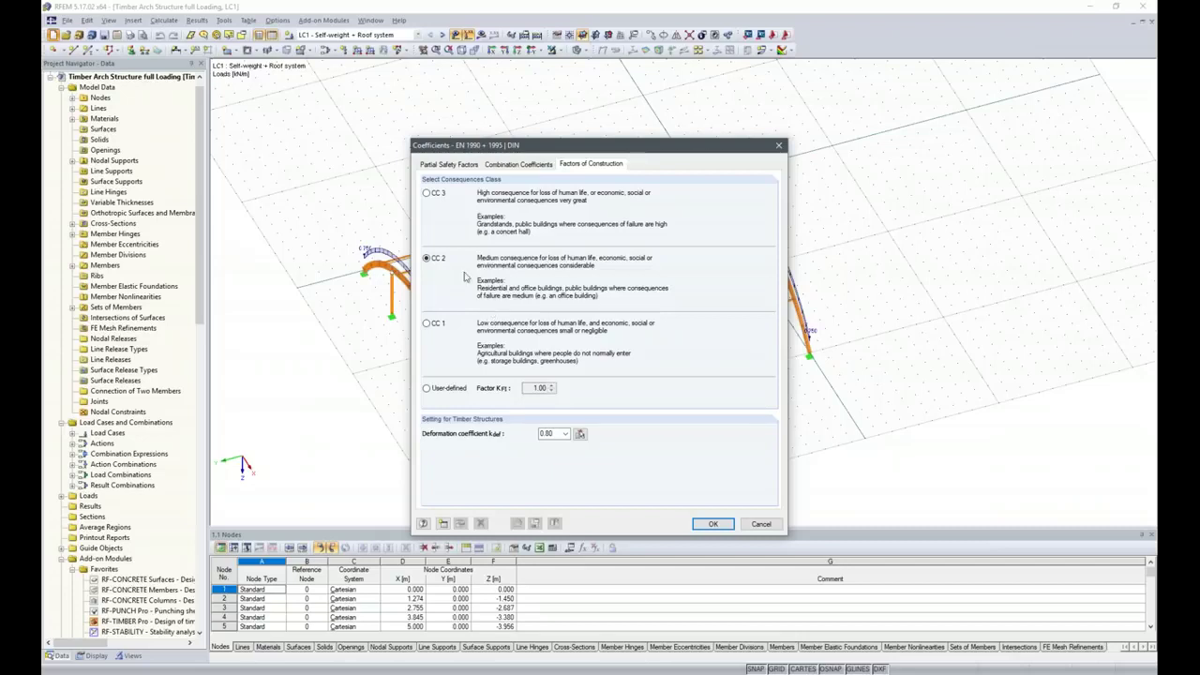
left_click(580, 436)
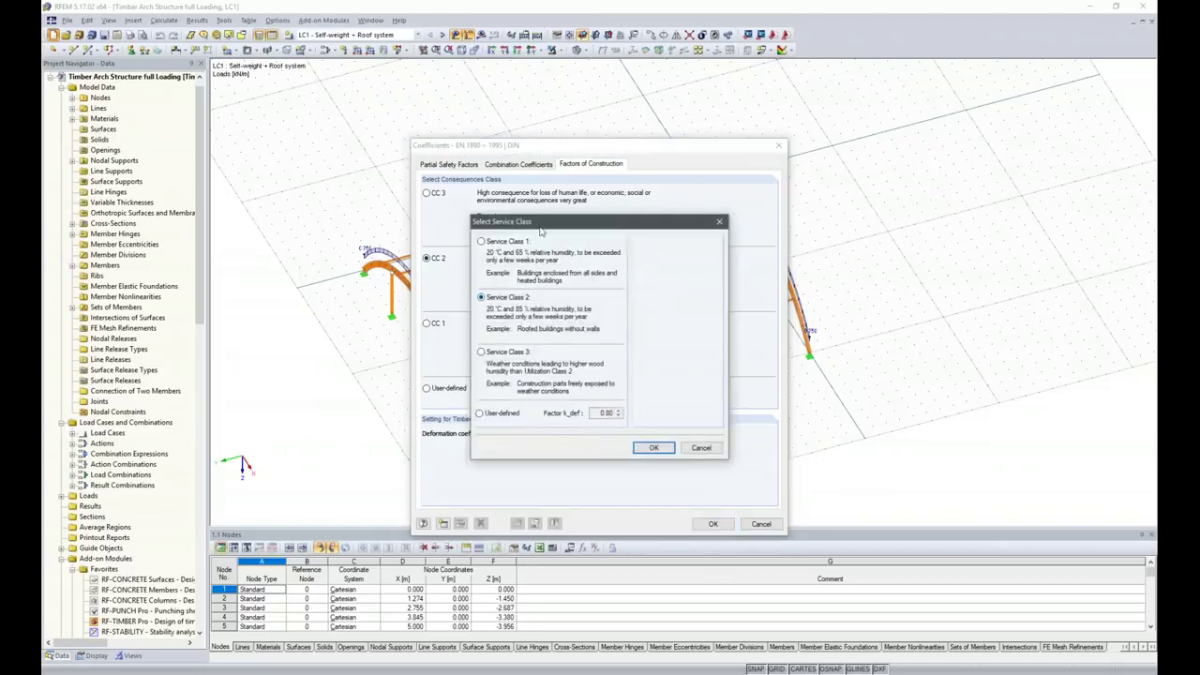
left_click(481, 242)
left_click(655, 447)
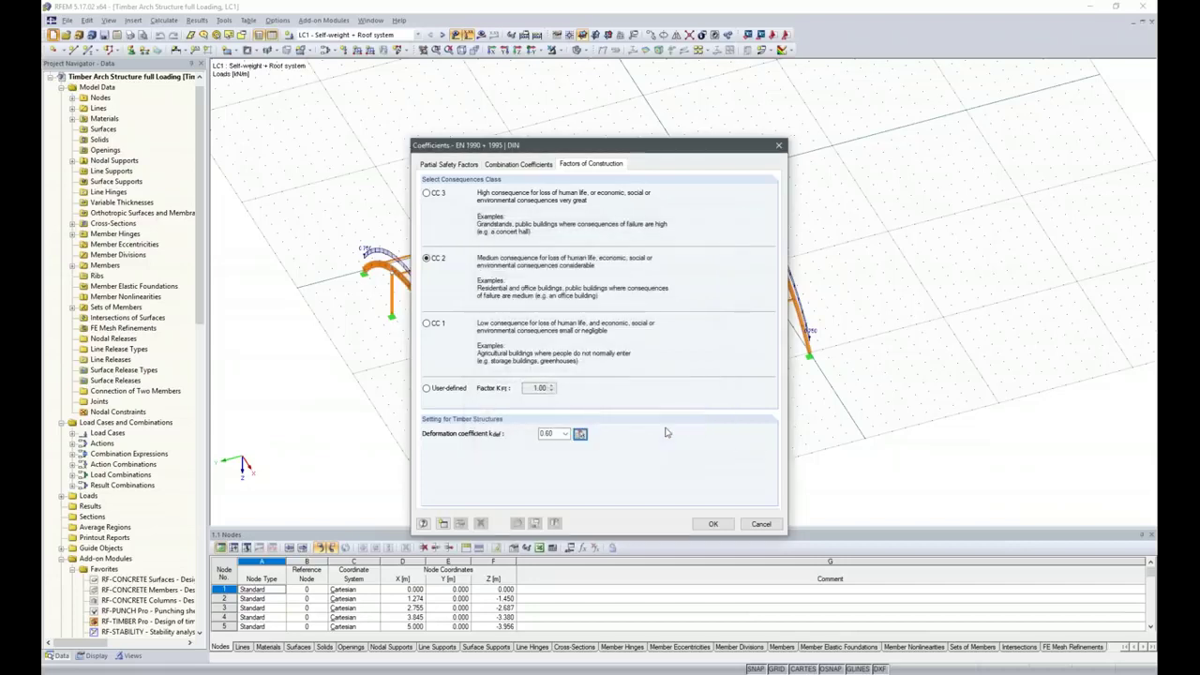
left_click(715, 523)
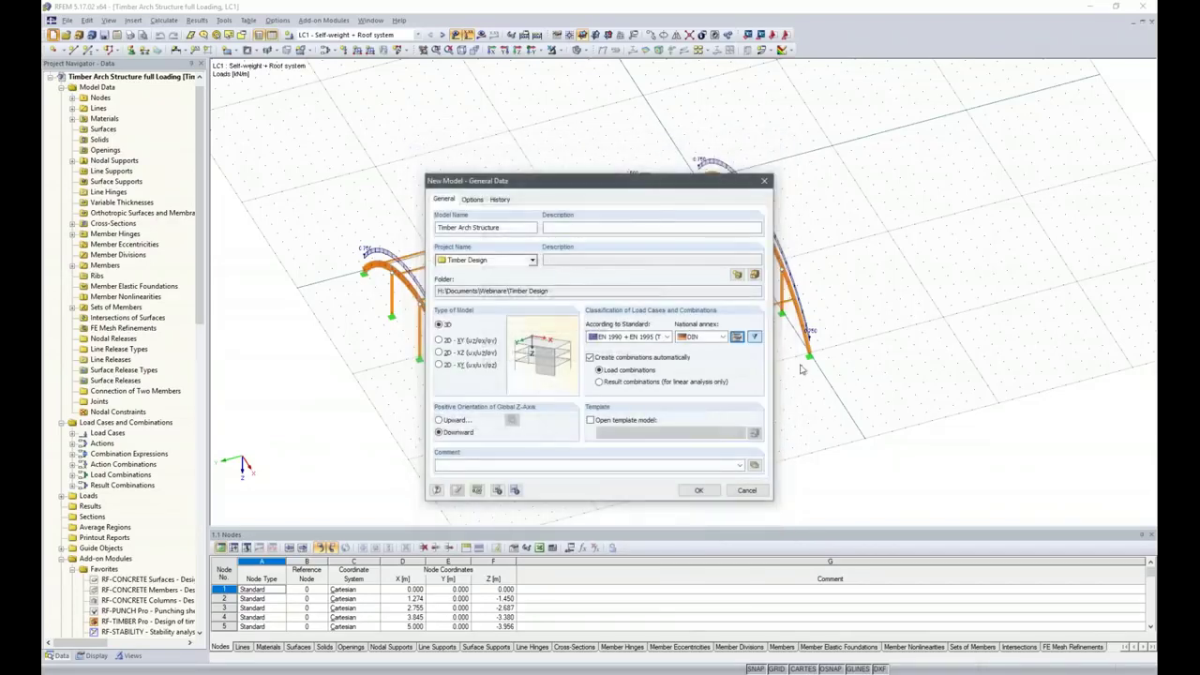
left_click(699, 491)
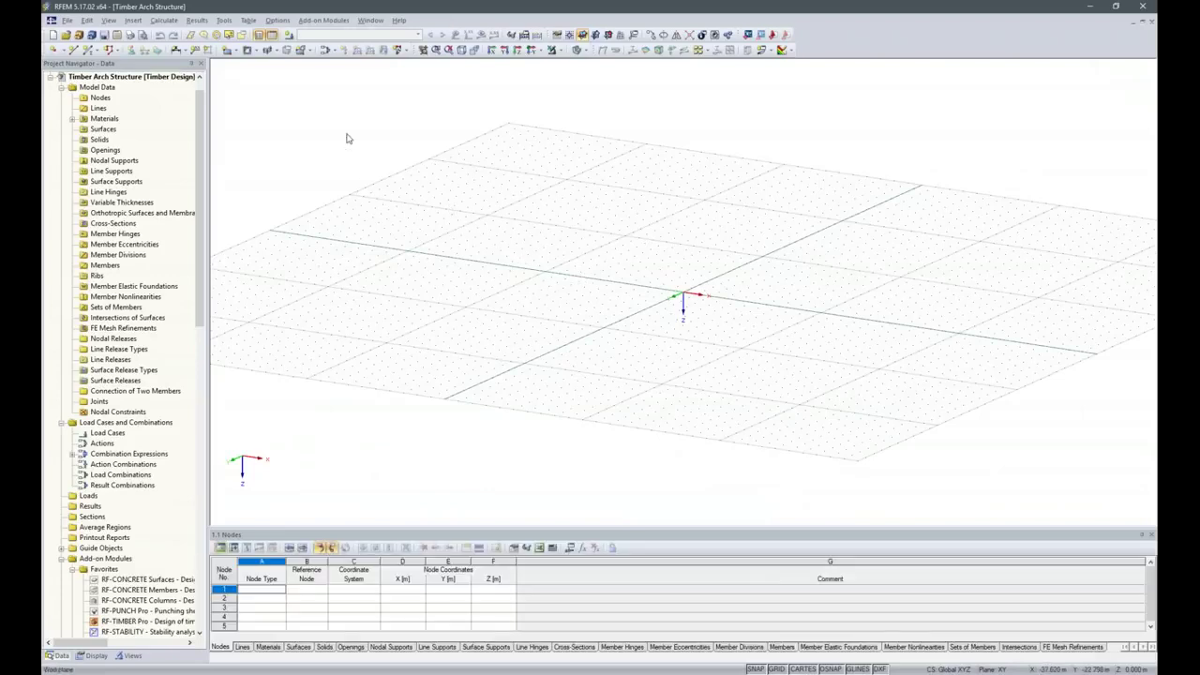
- Draw a three-point arc in the XZ work plane from the origin through X 10, Z -5 m to X 20, Z 0 m
left_click(607, 35)
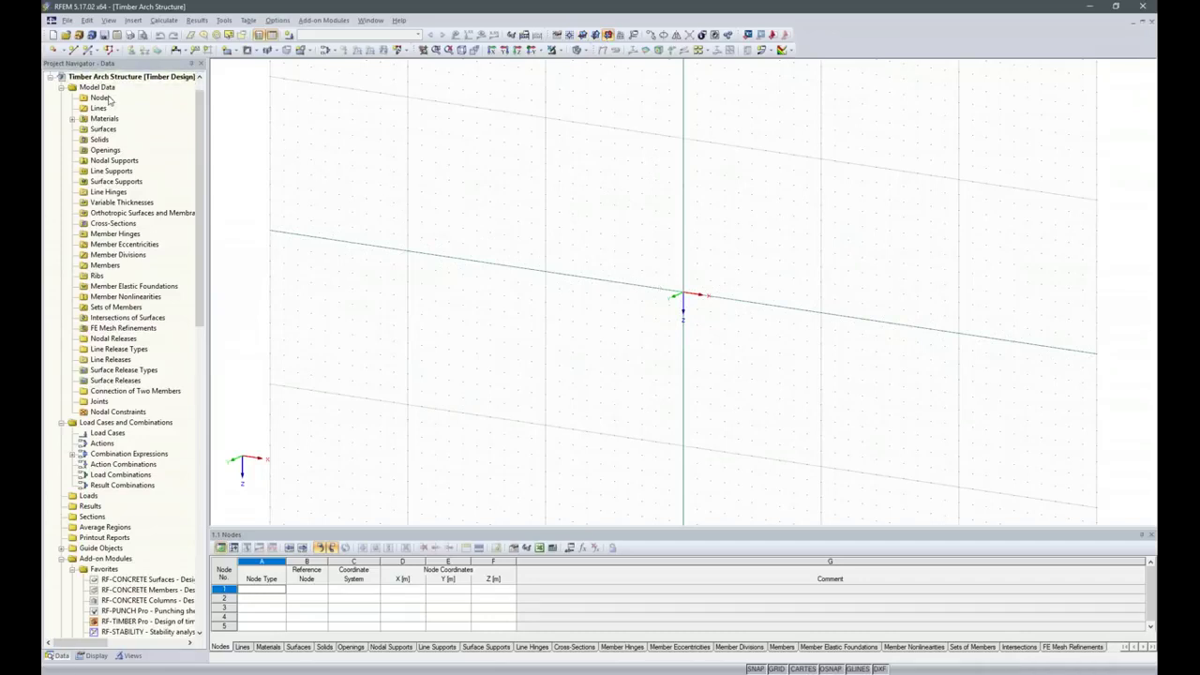
left_click(74, 49)
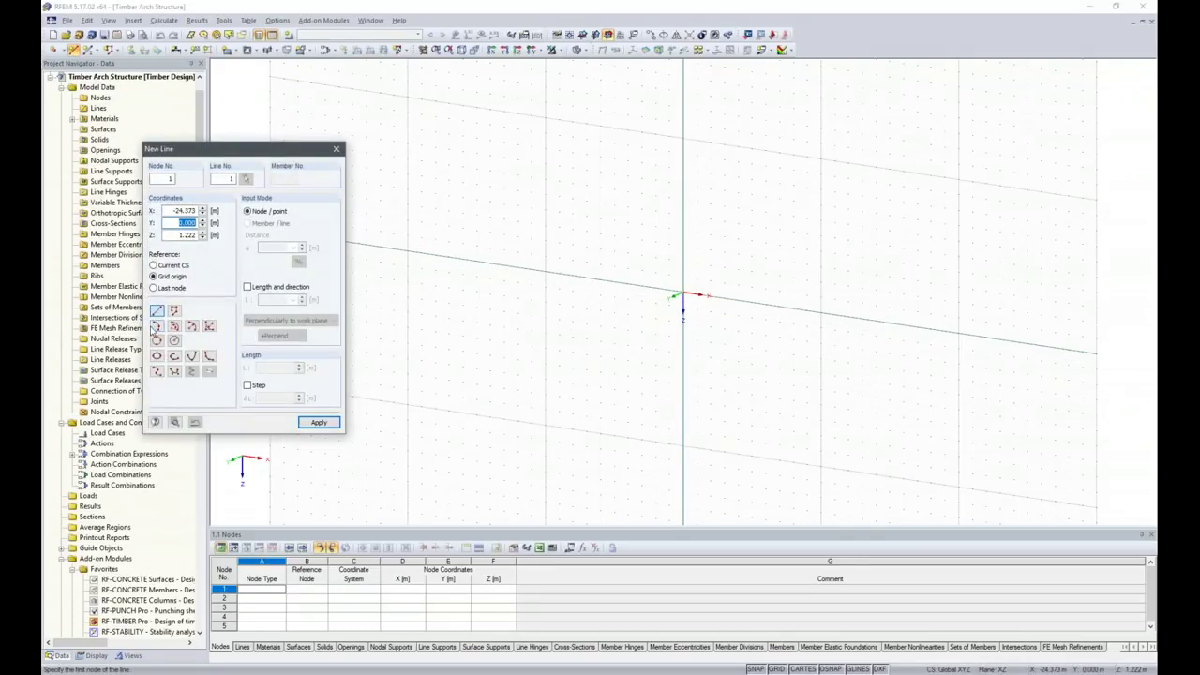
left_click(156, 326)
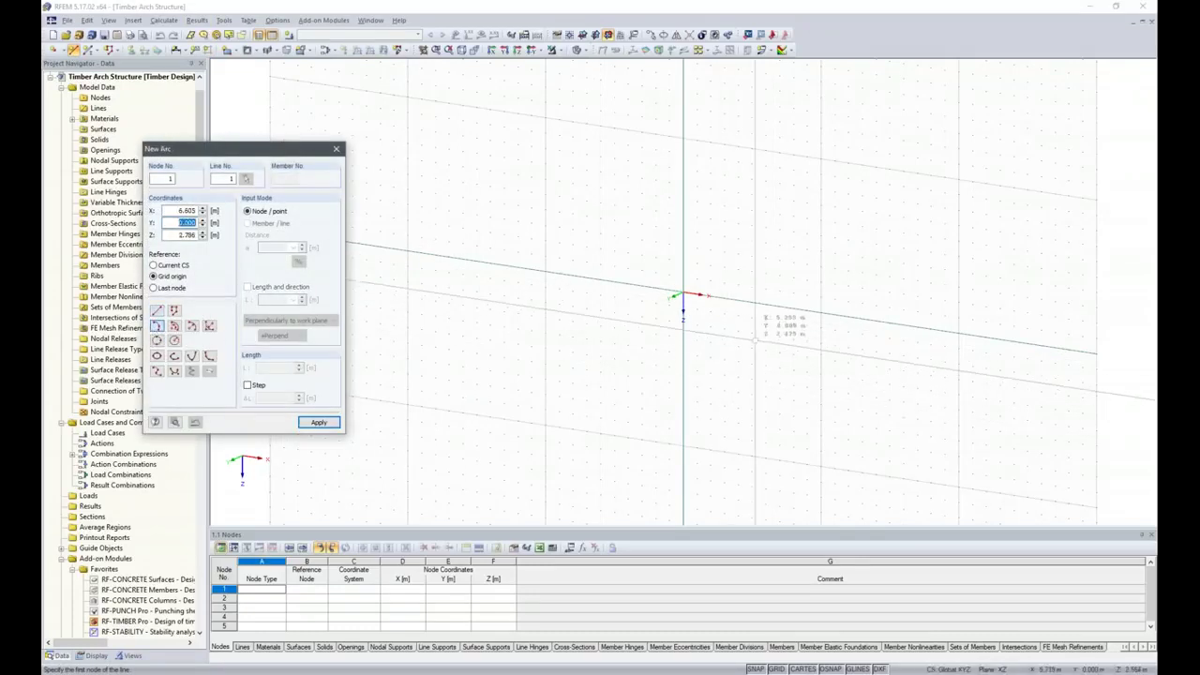
left_click(683, 295)
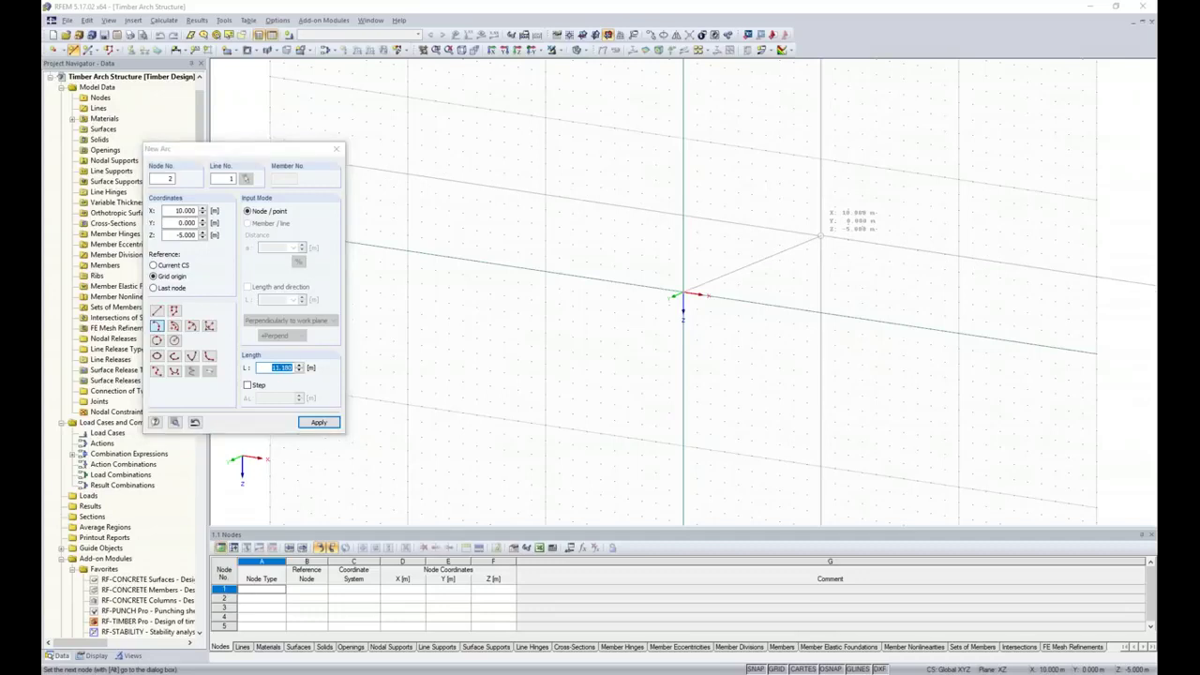
left_click(821, 236)
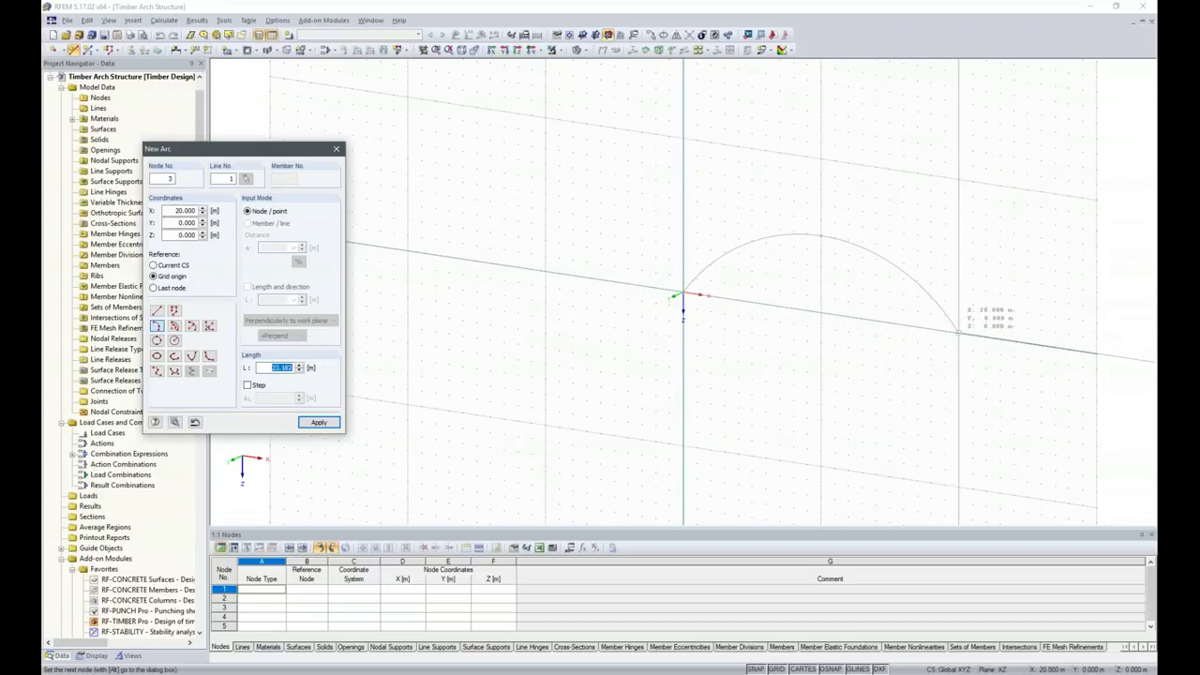
left_click(959, 330)
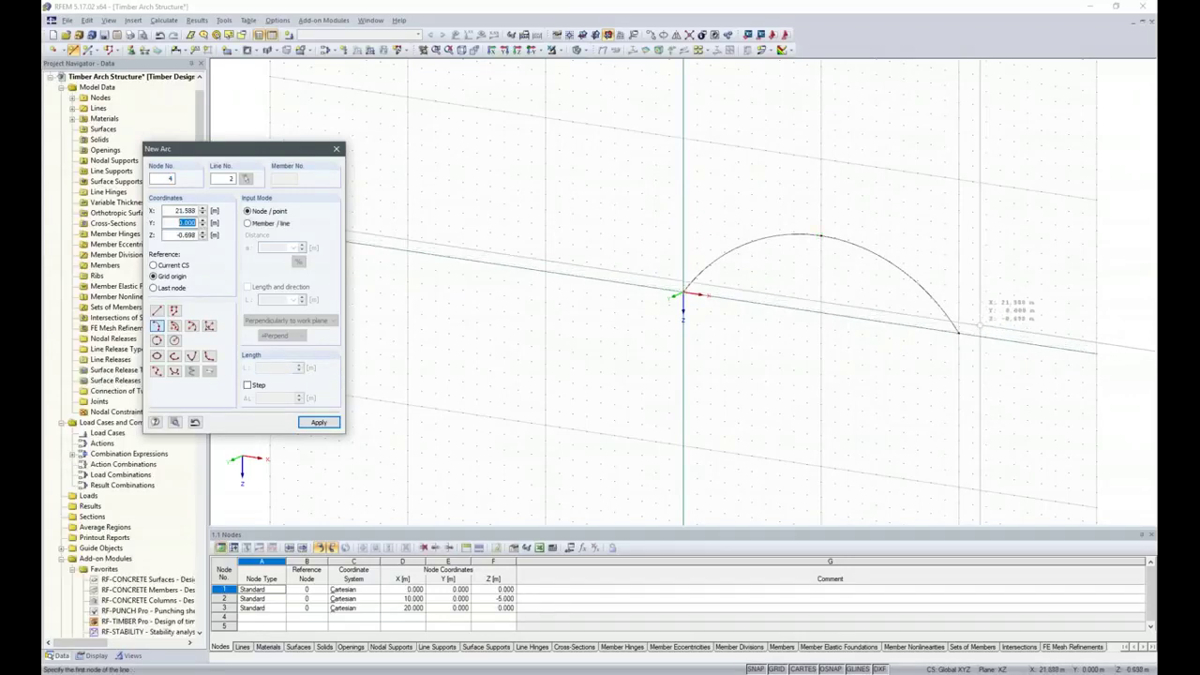
key("Escape")
- Edit the arc line and make a beam member available on it
left_click(535, 50)
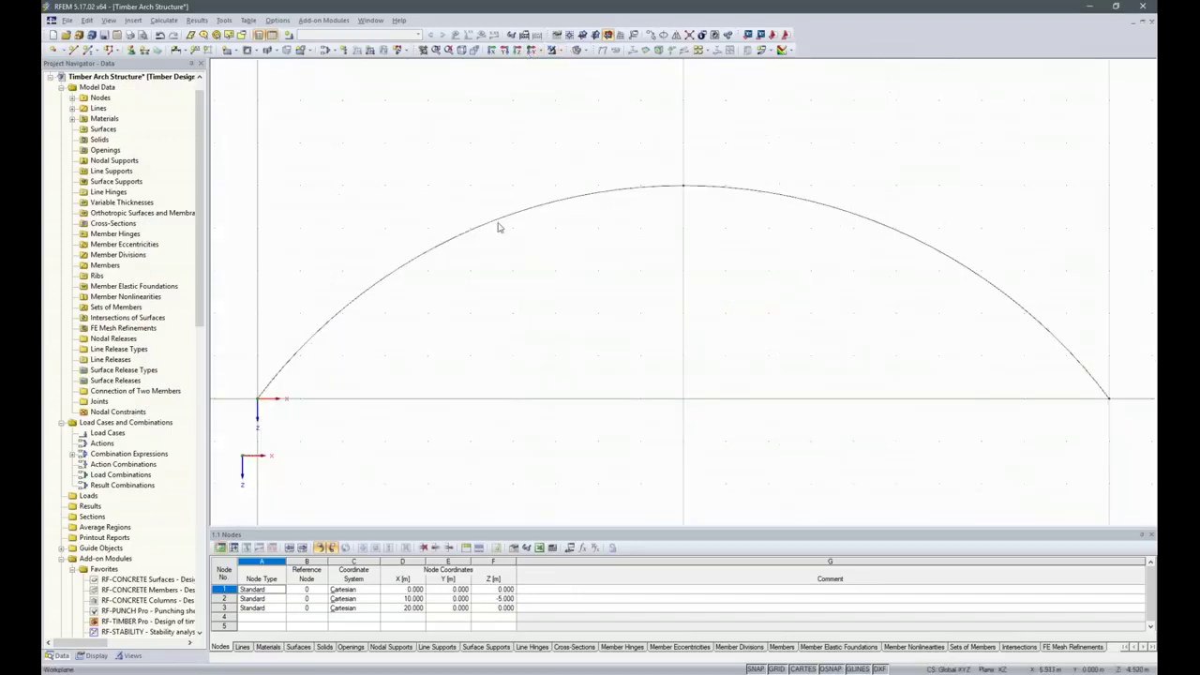
right_click(985, 285)
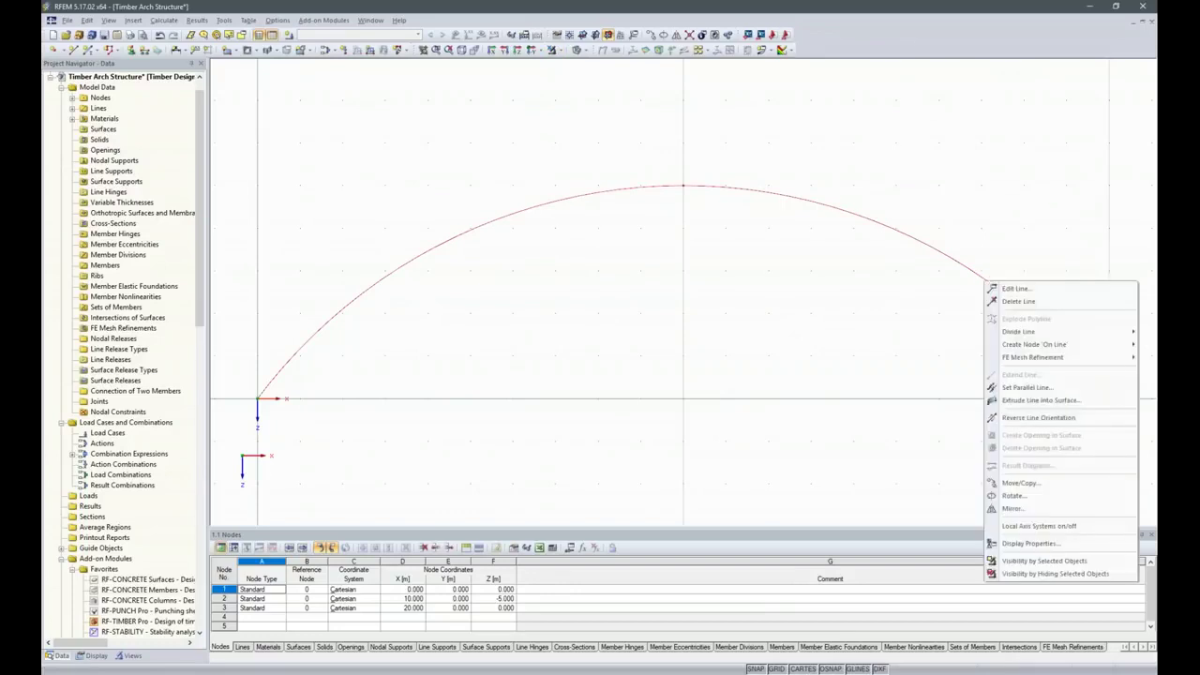
left_click(1016, 288)
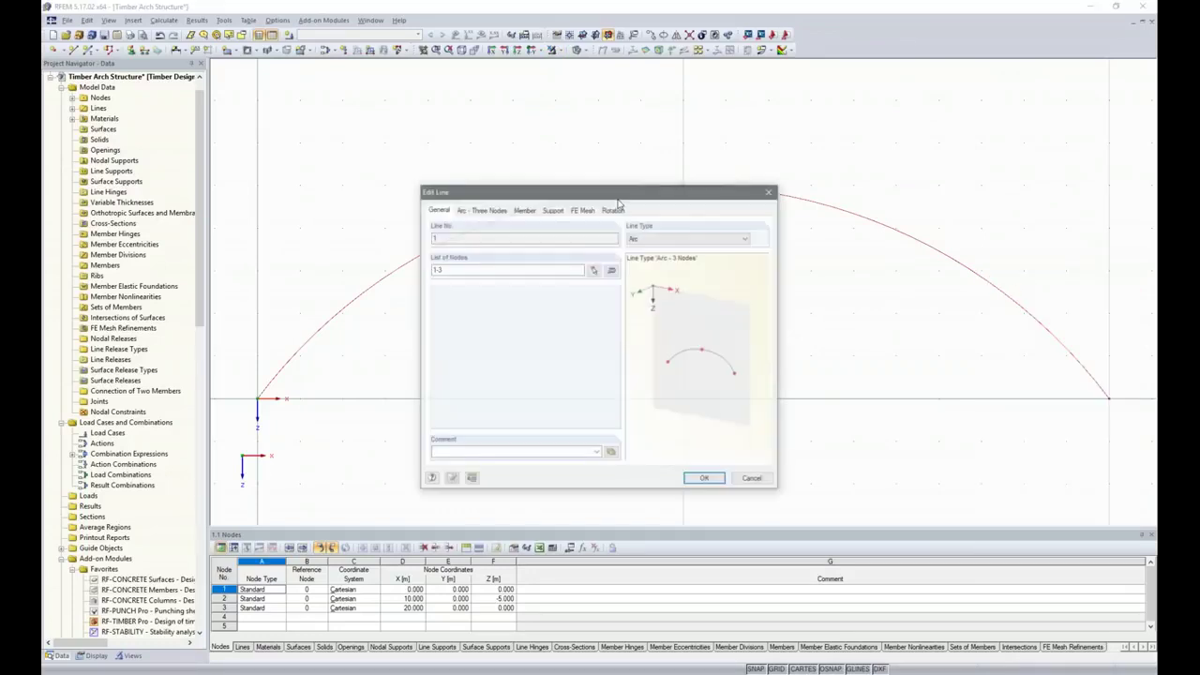
left_click(525, 209)
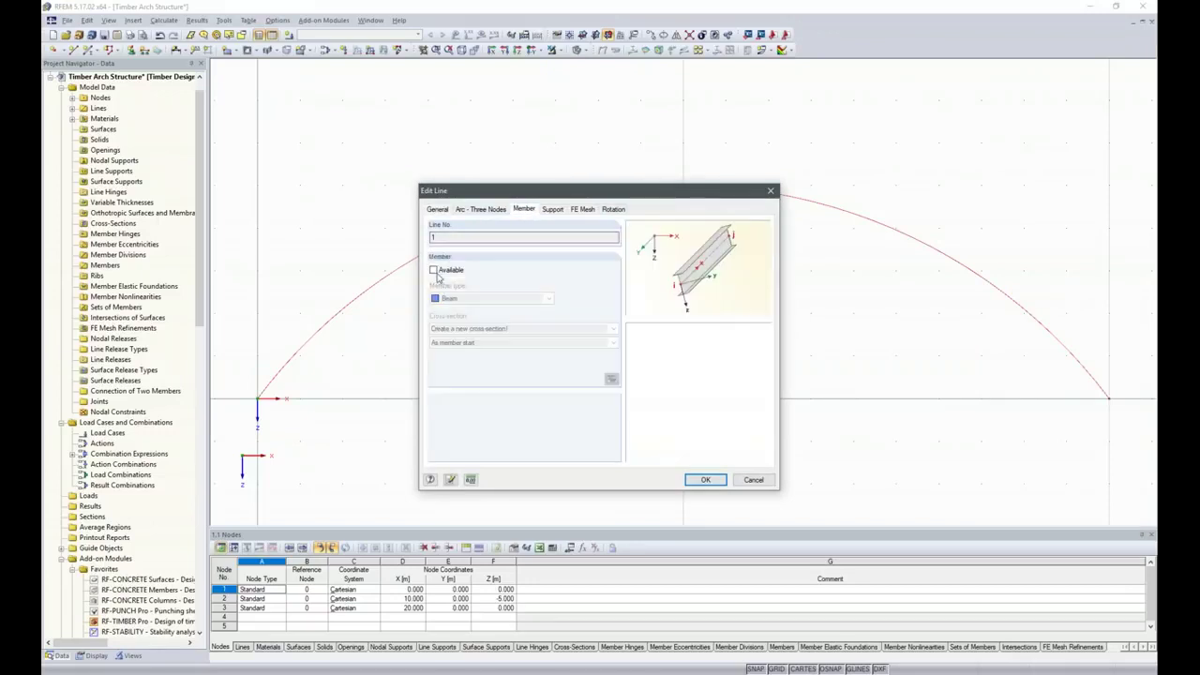
left_click(433, 271)
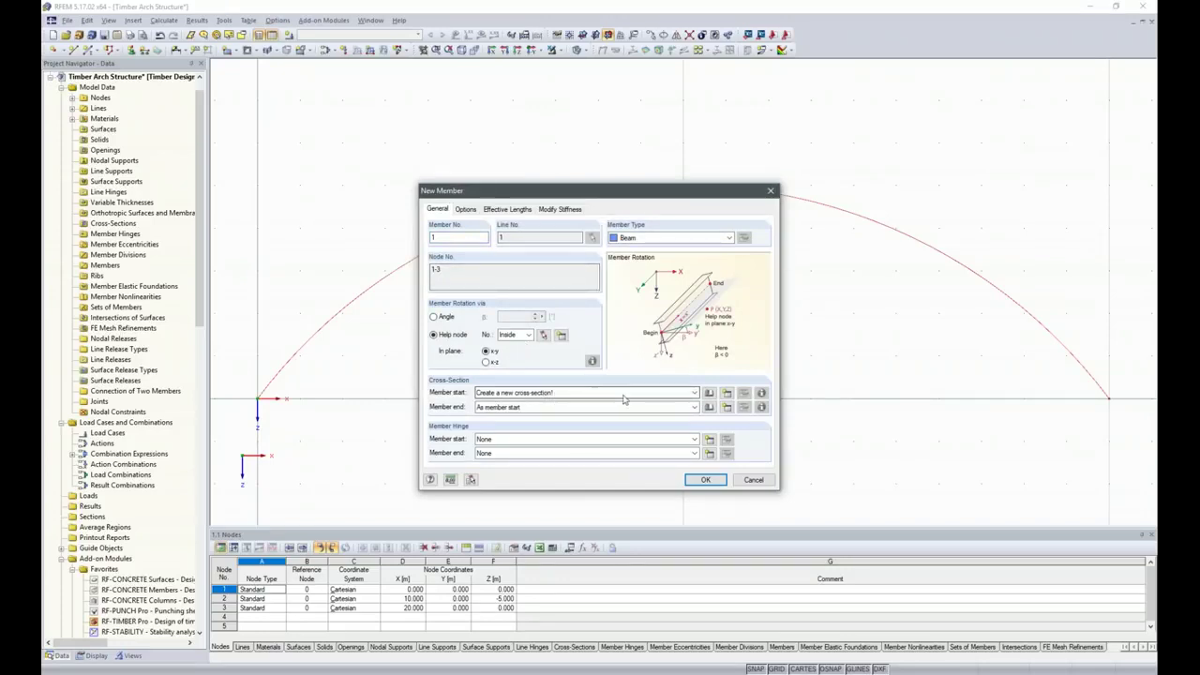
- Assign the member a rectangular timber cross-section 140 mm wide and 440 mm high in Glulam Timber GL28c
left_click(710, 393)
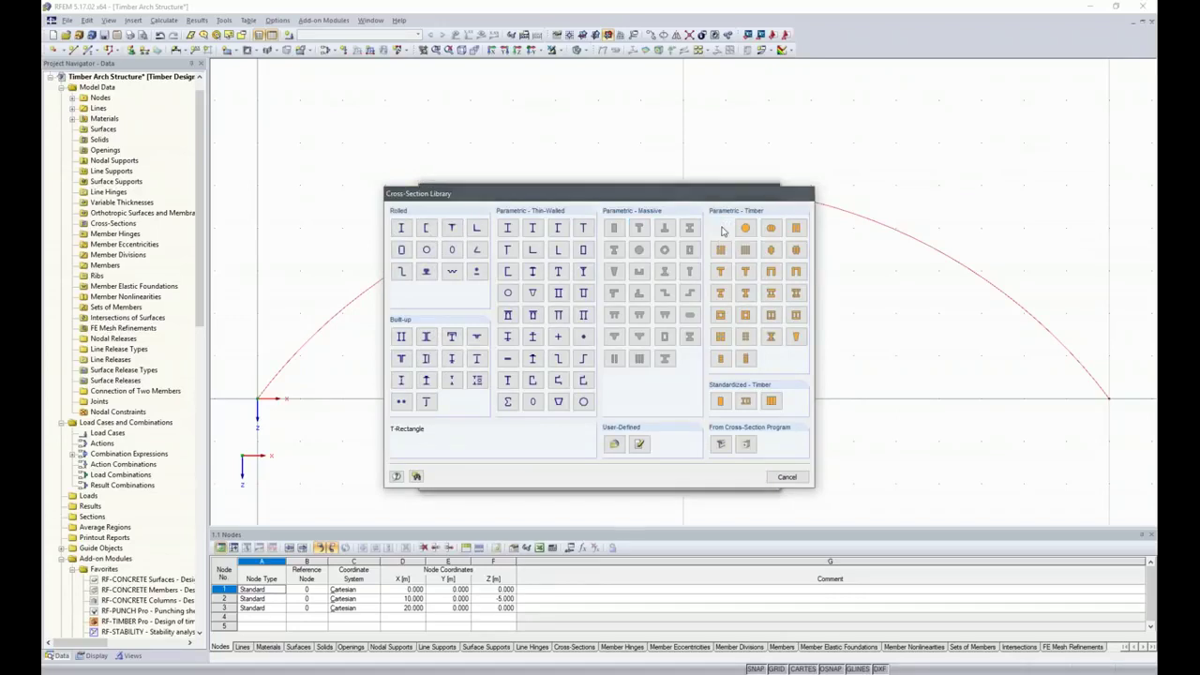
left_click(721, 229)
left_click(519, 214)
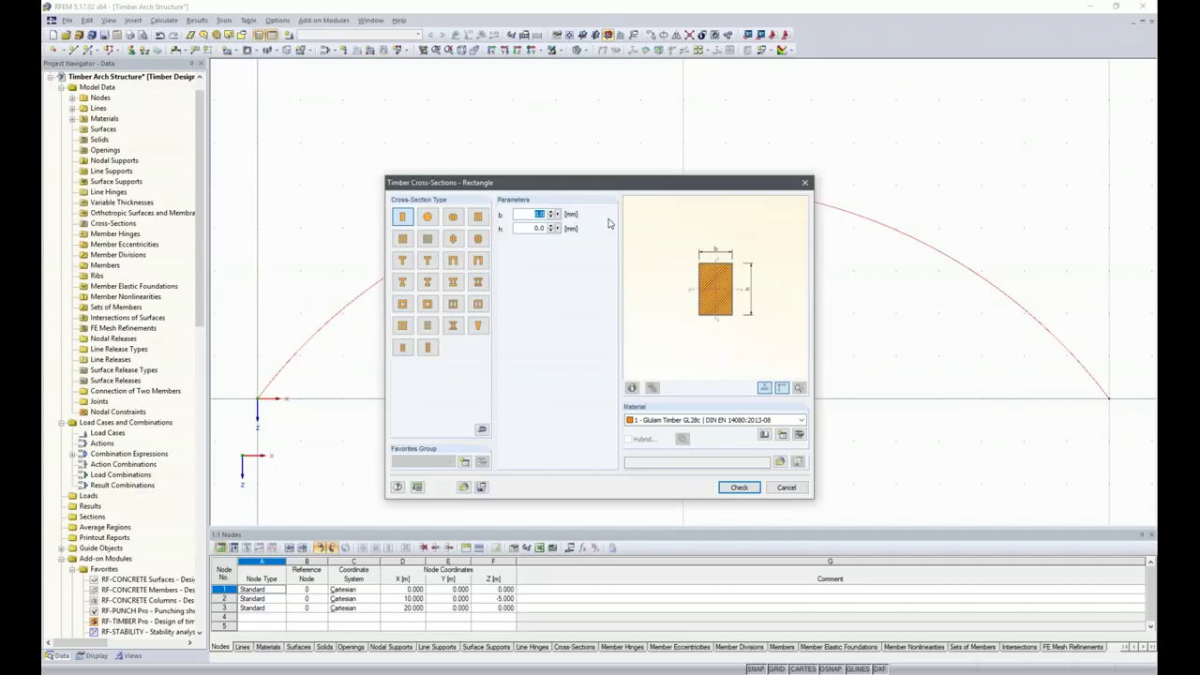
type("140")
key("Tab")
type("4")
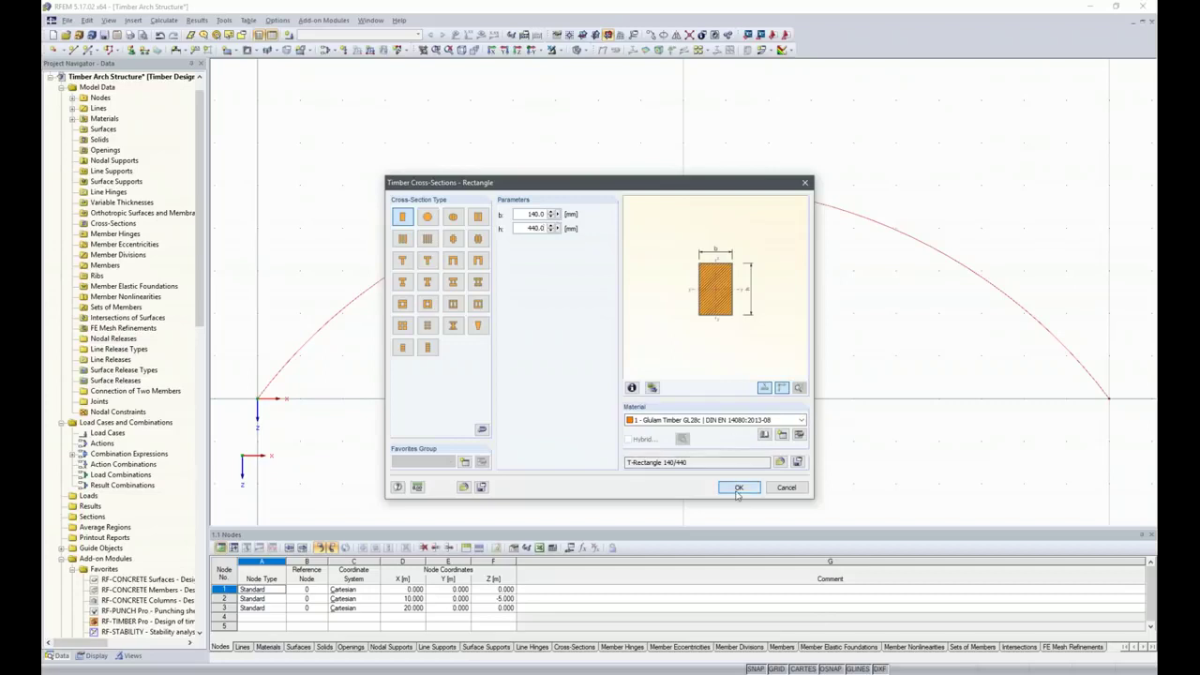
left_click(739, 486)
- Define the member rotation by an angle of 0.00° and apply the beam member to the arc line
left_click(434, 318)
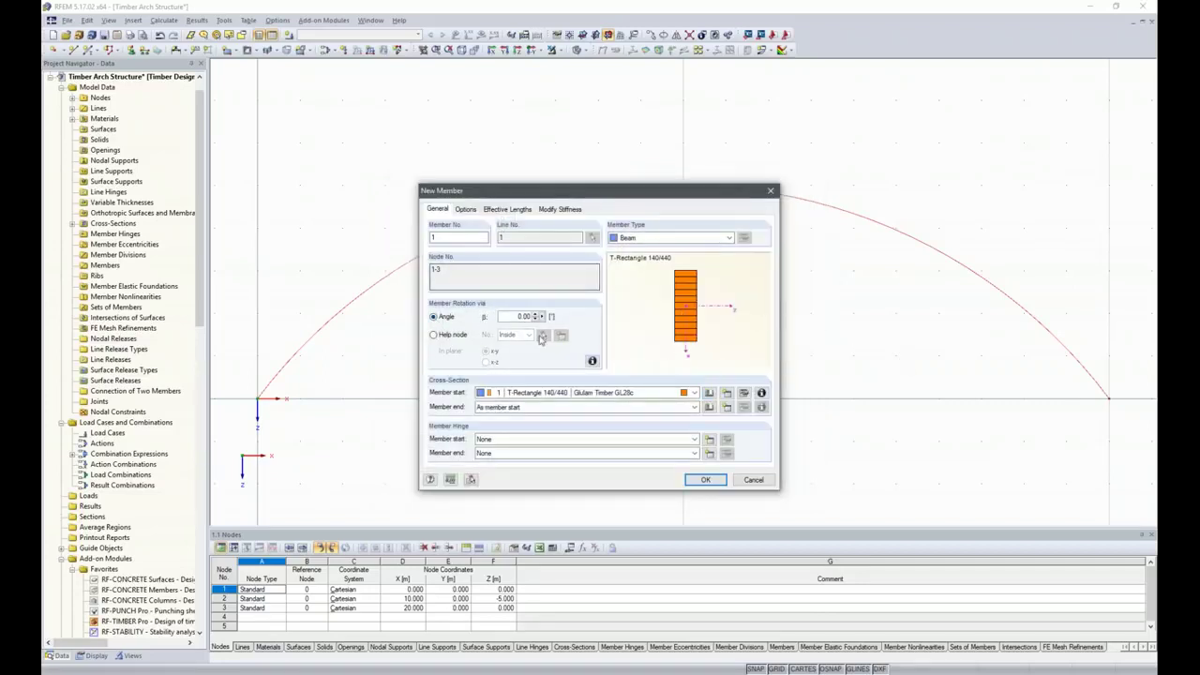
left_click(715, 484)
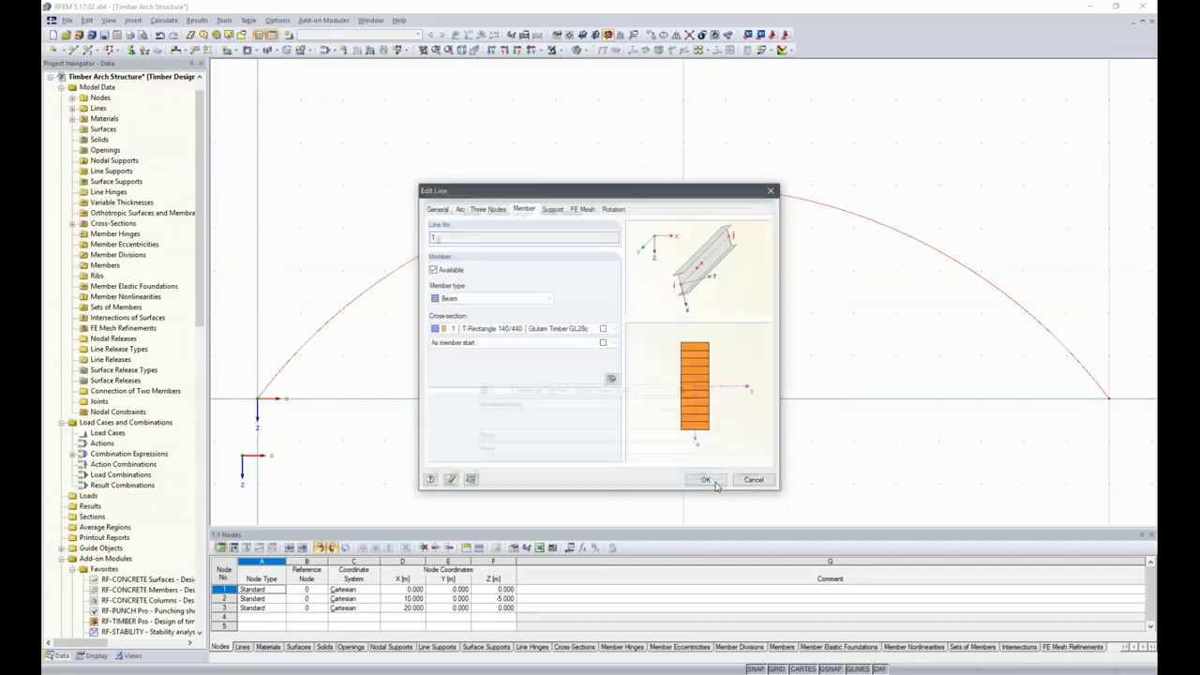
left_click(715, 483)
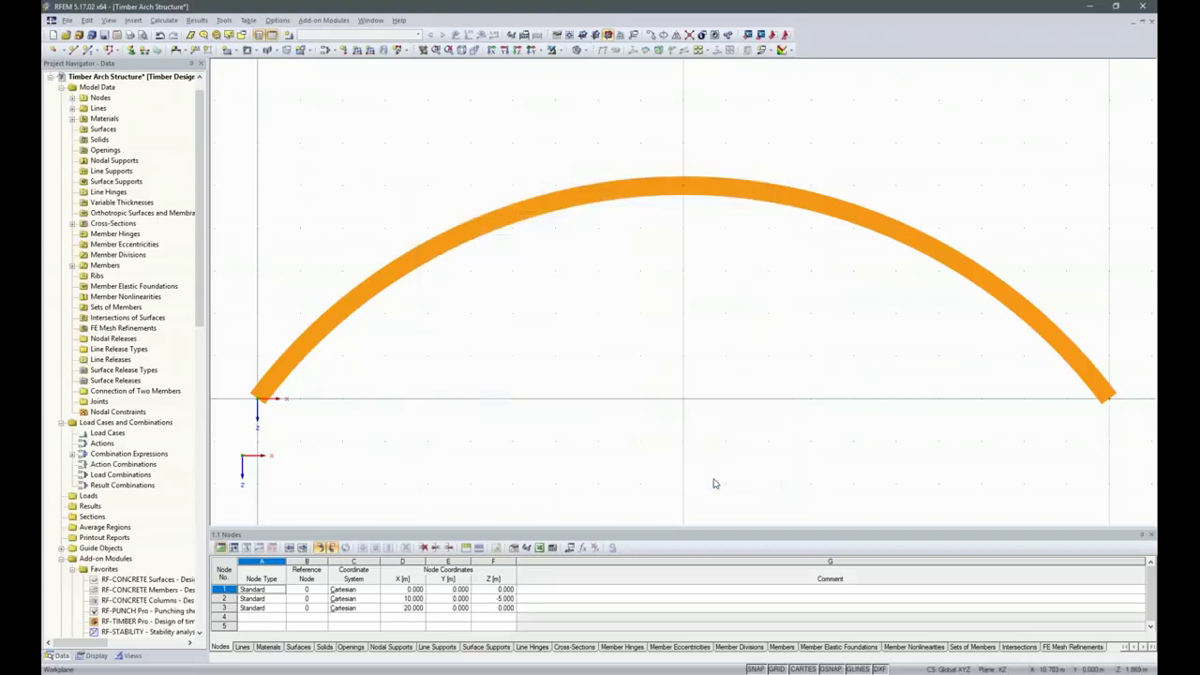
- Add nodal supports at both arch base nodes, fixed in X, Y and Z and restrained against rotation about Z
middle_click_drag(949, 345, 779, 385, "ctrl")
scroll(784, 388, "down", 1)
left_click_drag(348, 366, 1086, 485)
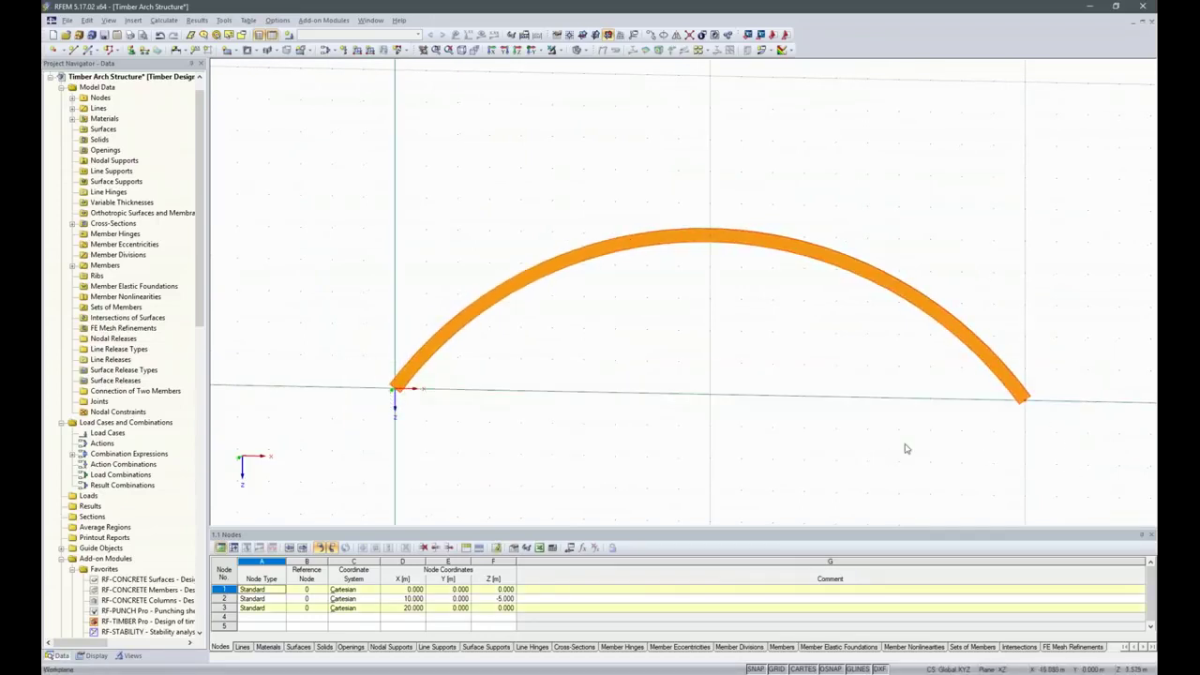
left_click(133, 51)
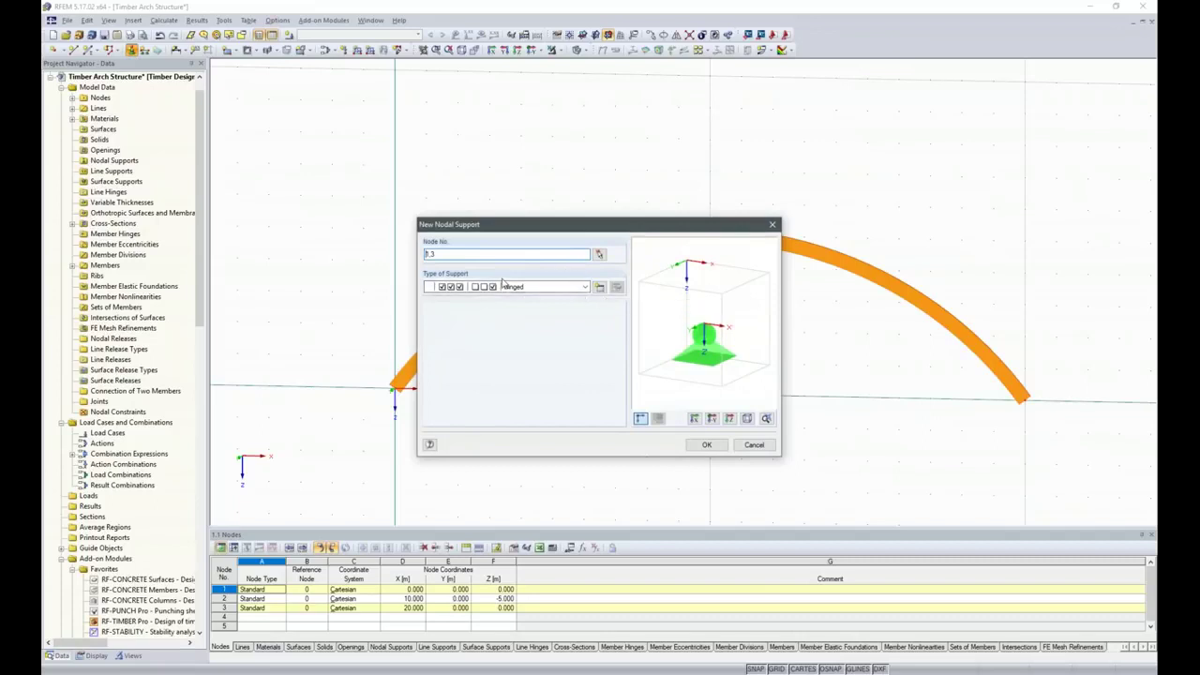
left_click(599, 287)
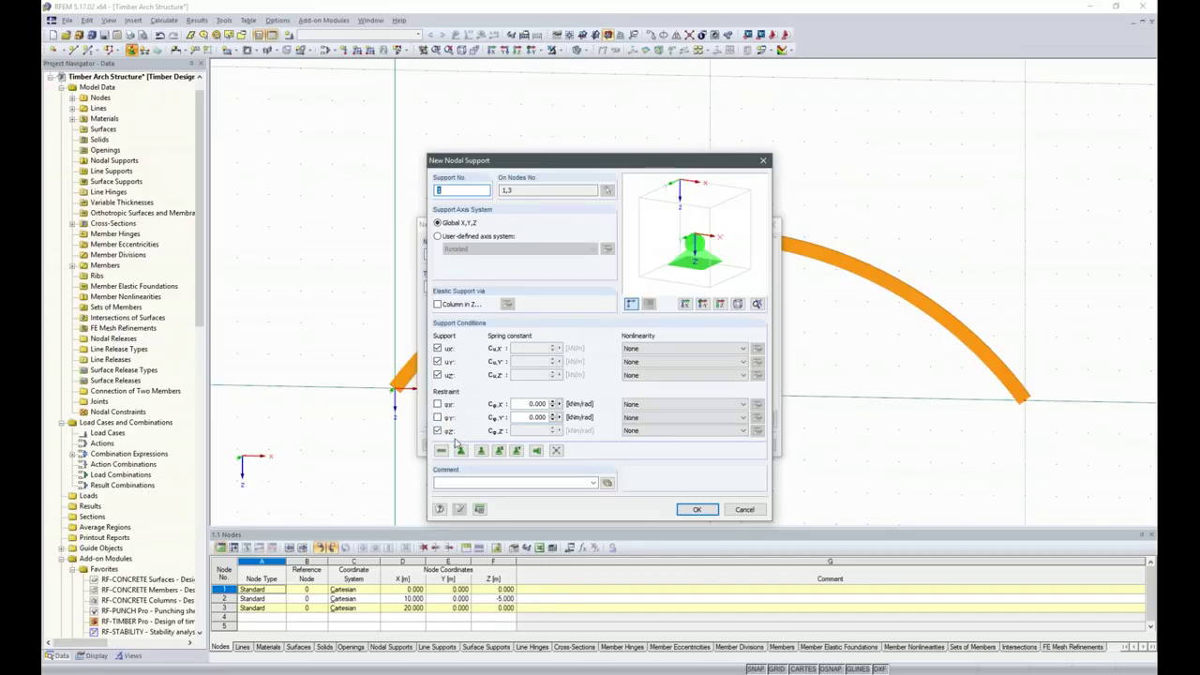
left_click(703, 510)
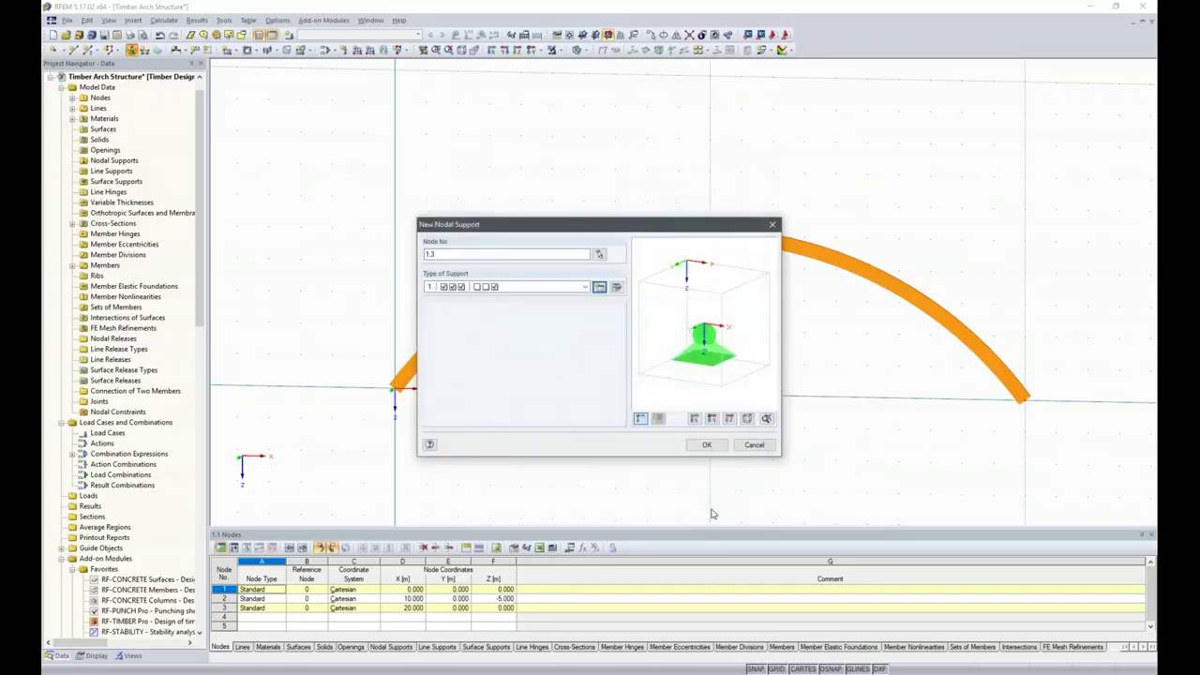
left_click(708, 445)
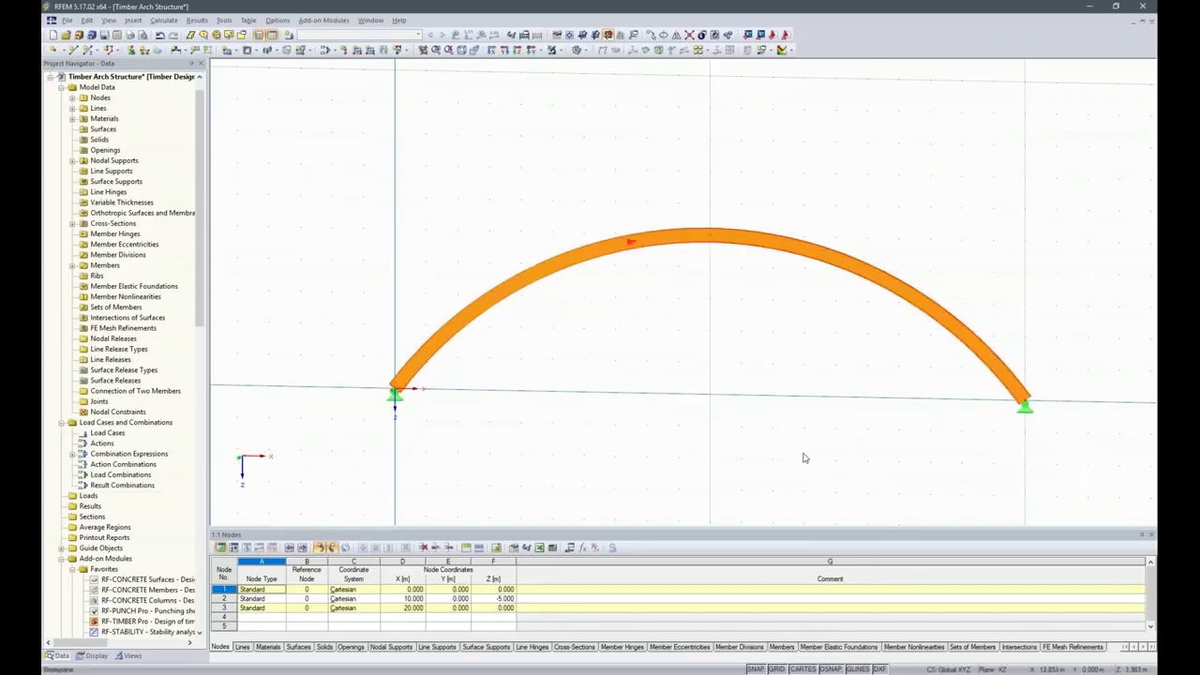
- Create a set of members of type Continuous members from the arch member
right_click(871, 272)
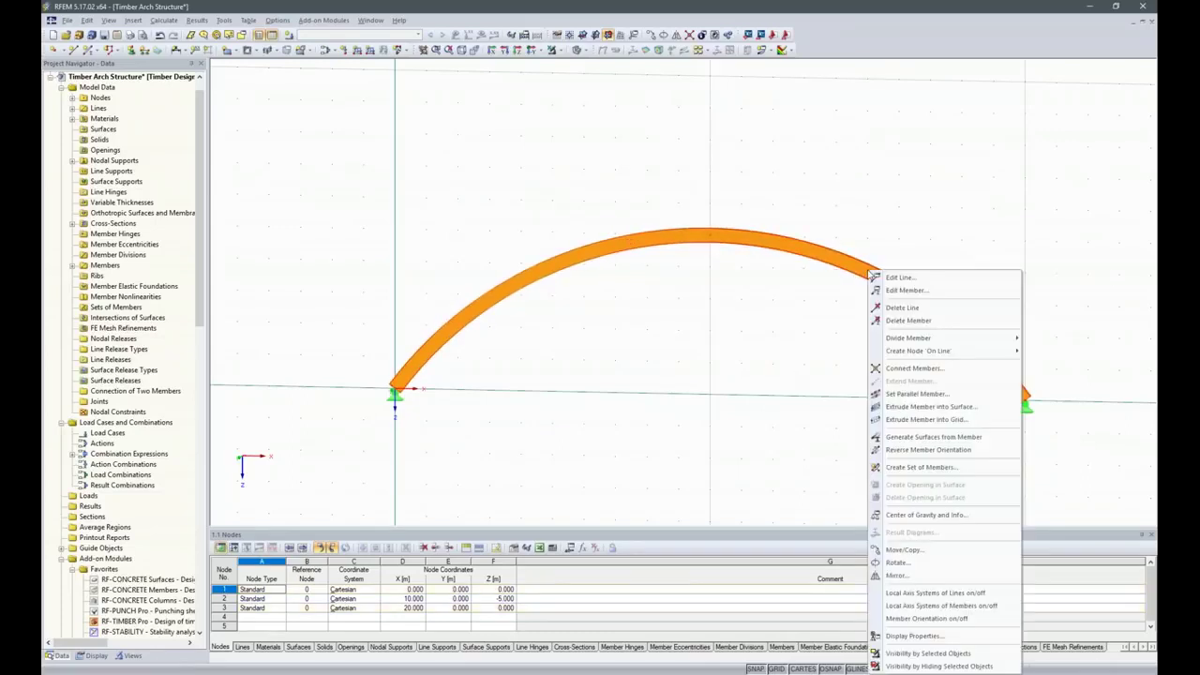
left_click(917, 469)
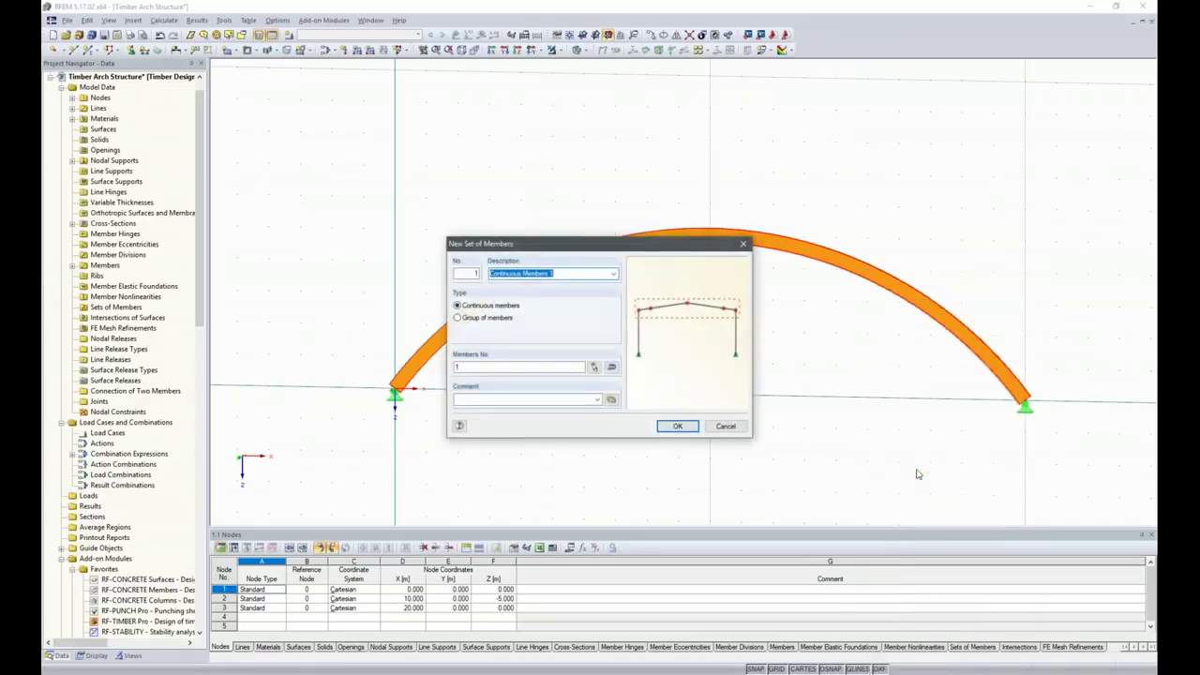
left_click(691, 430)
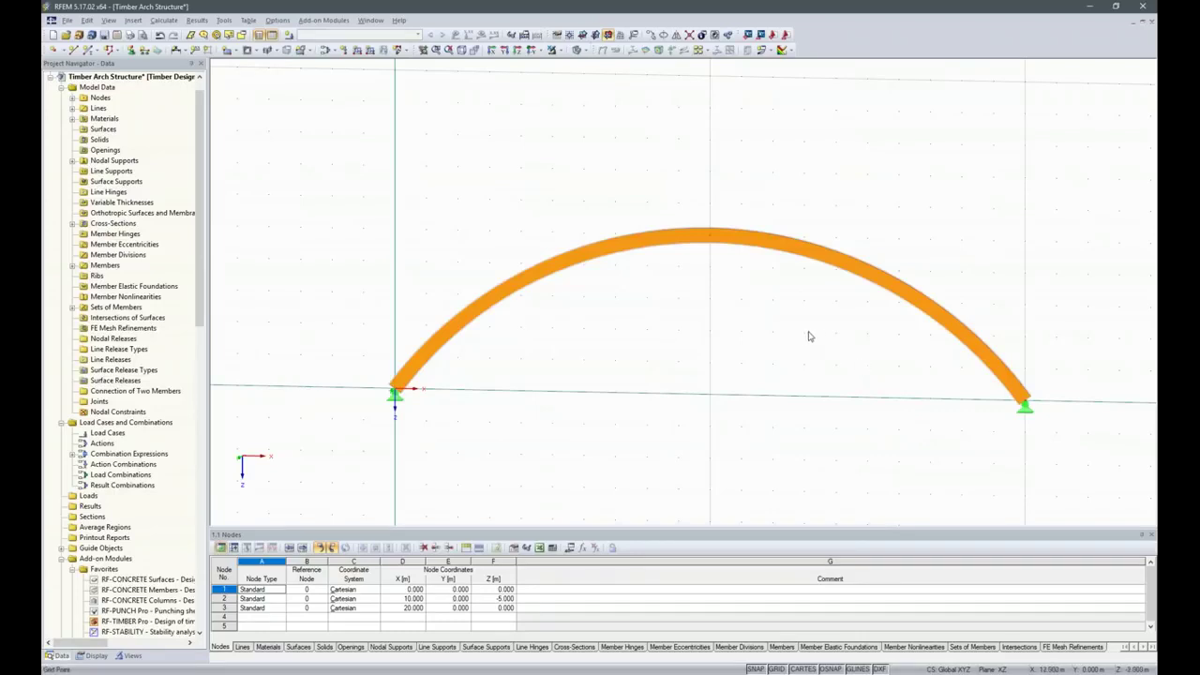
- Divide the arch member using two intermediate nodes with continuous numbering
right_click(783, 248)
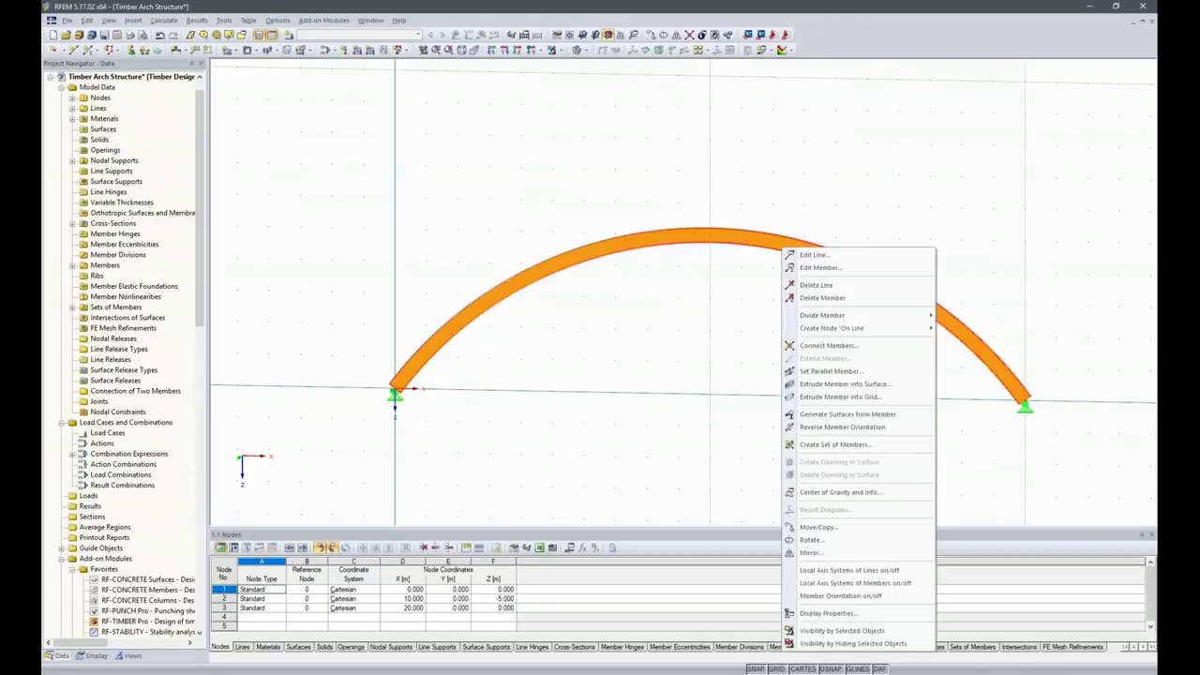
mouse_move(831, 320)
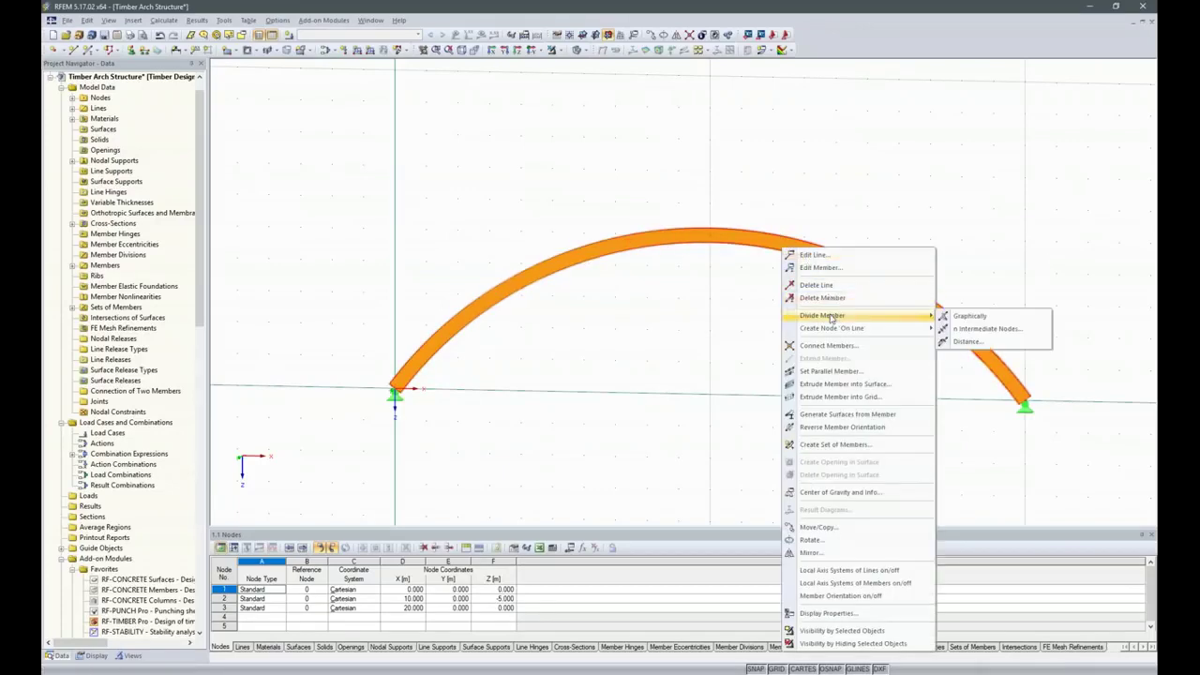
left_click(991, 330)
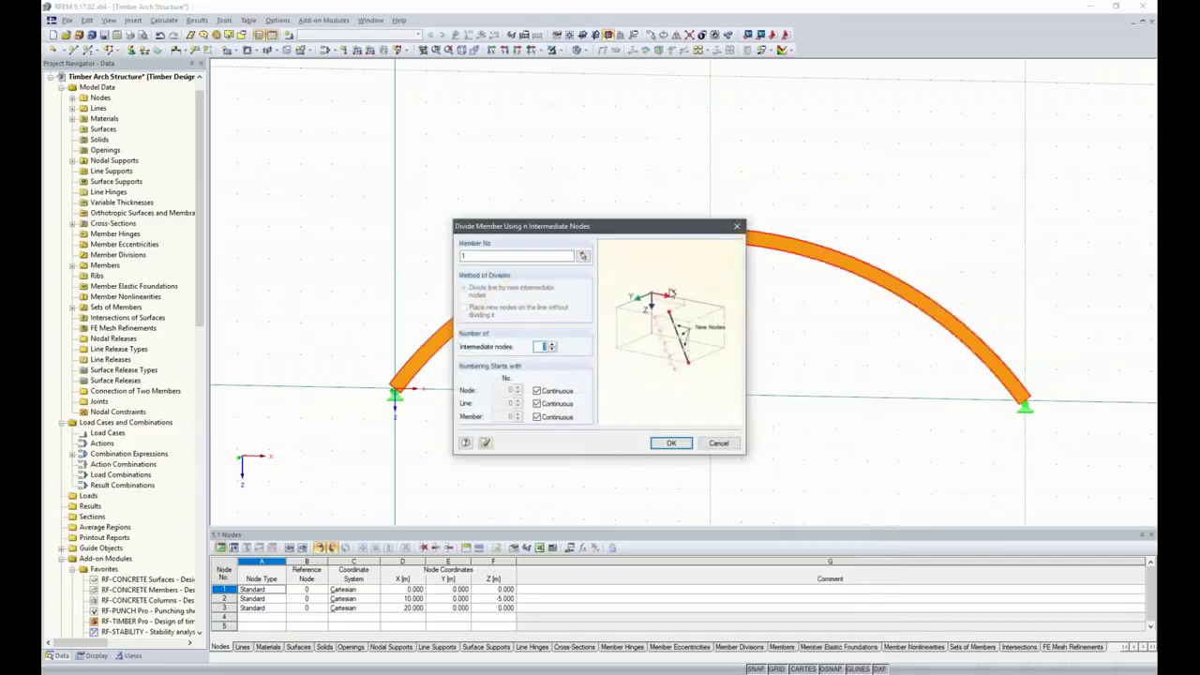
left_click(553, 343)
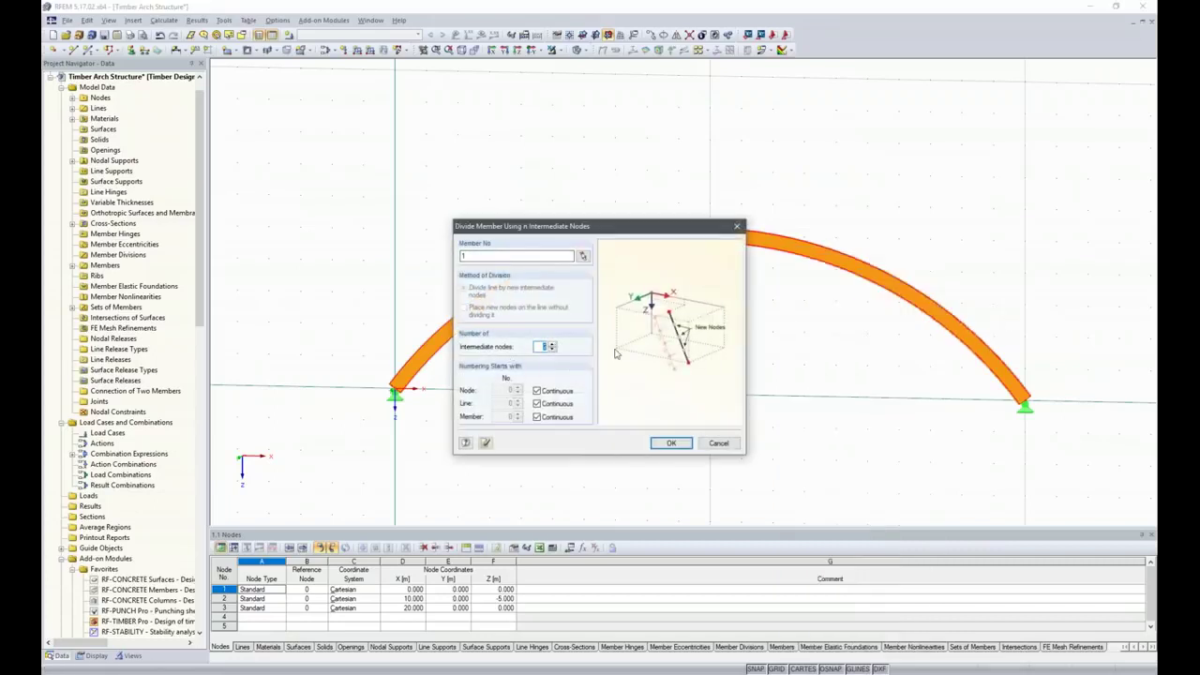
left_click(679, 444)
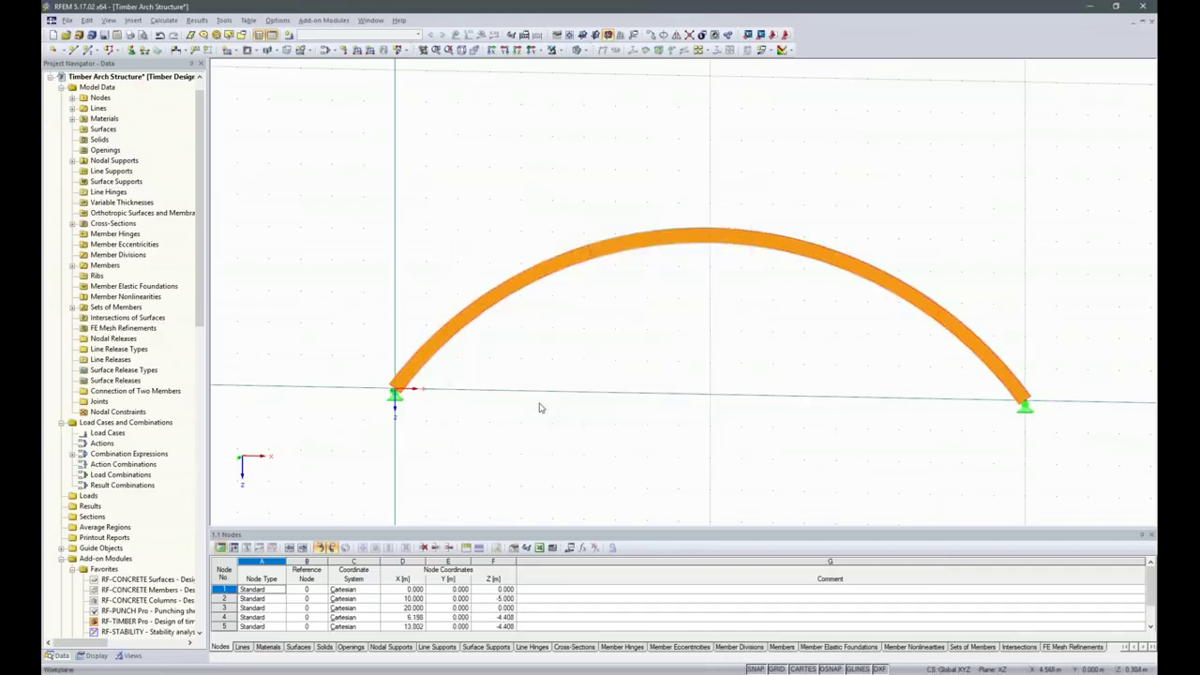
scroll(539, 407, "down", 1)
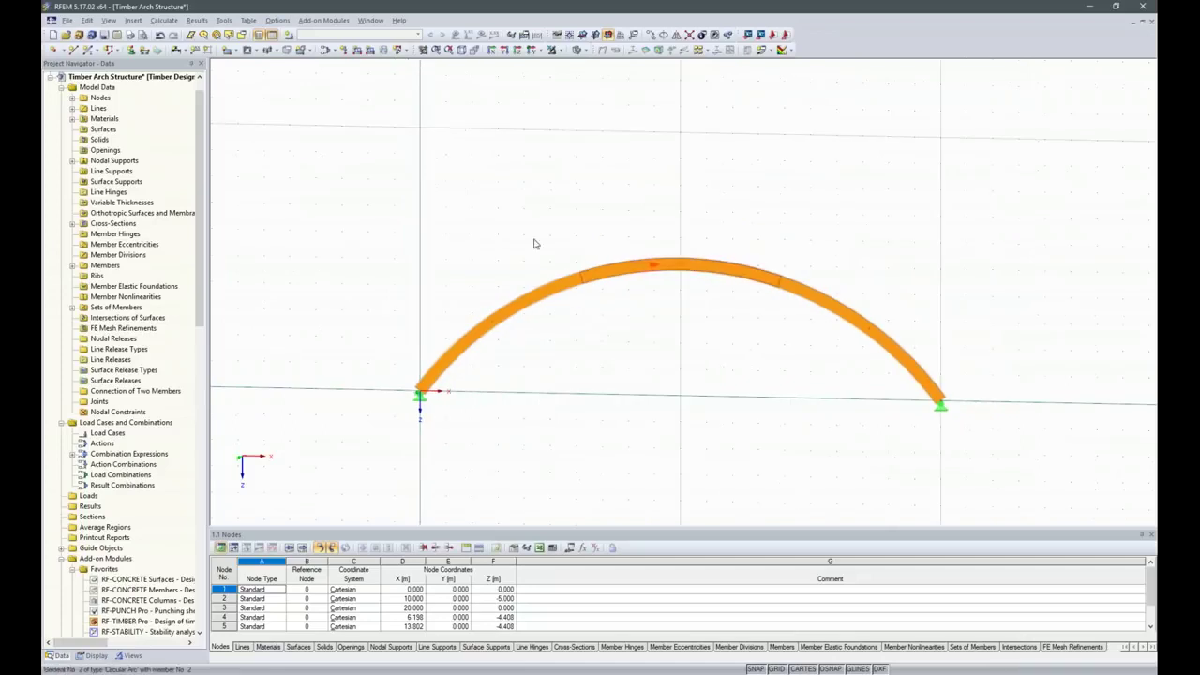
- Set up a copy of the entire arch with its supports, with 5 copies and a Y displacement of 5 m
left_click_drag(312, 237, 1001, 454)
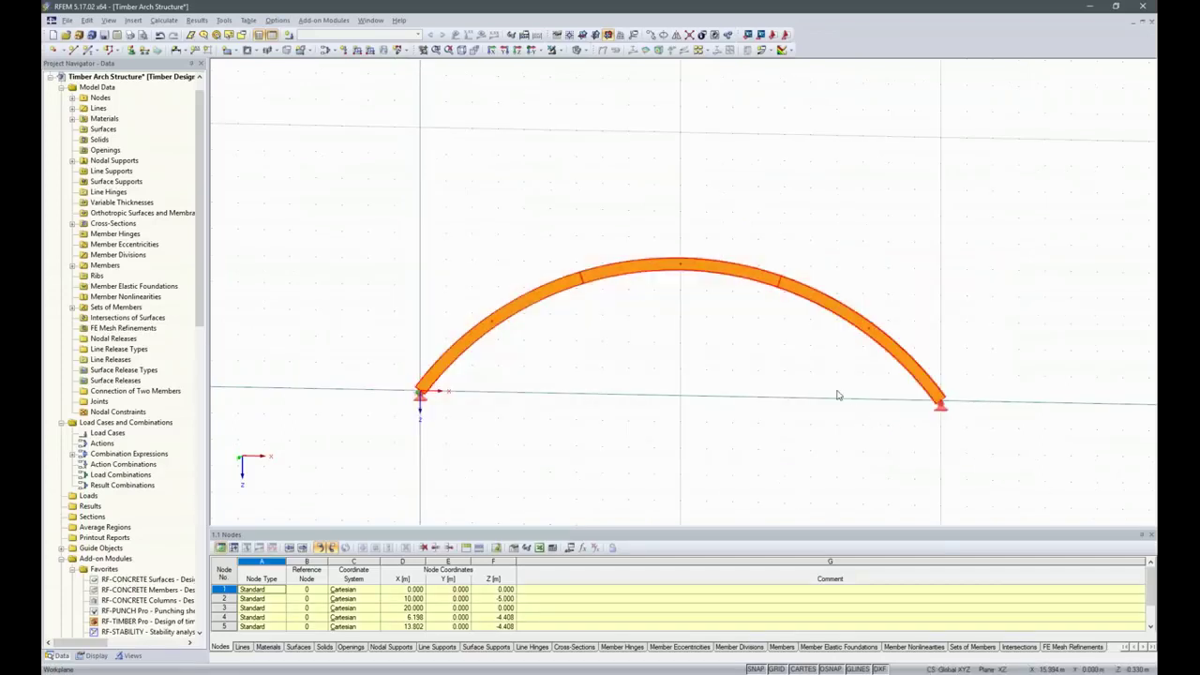
left_click(651, 34)
left_click(453, 238)
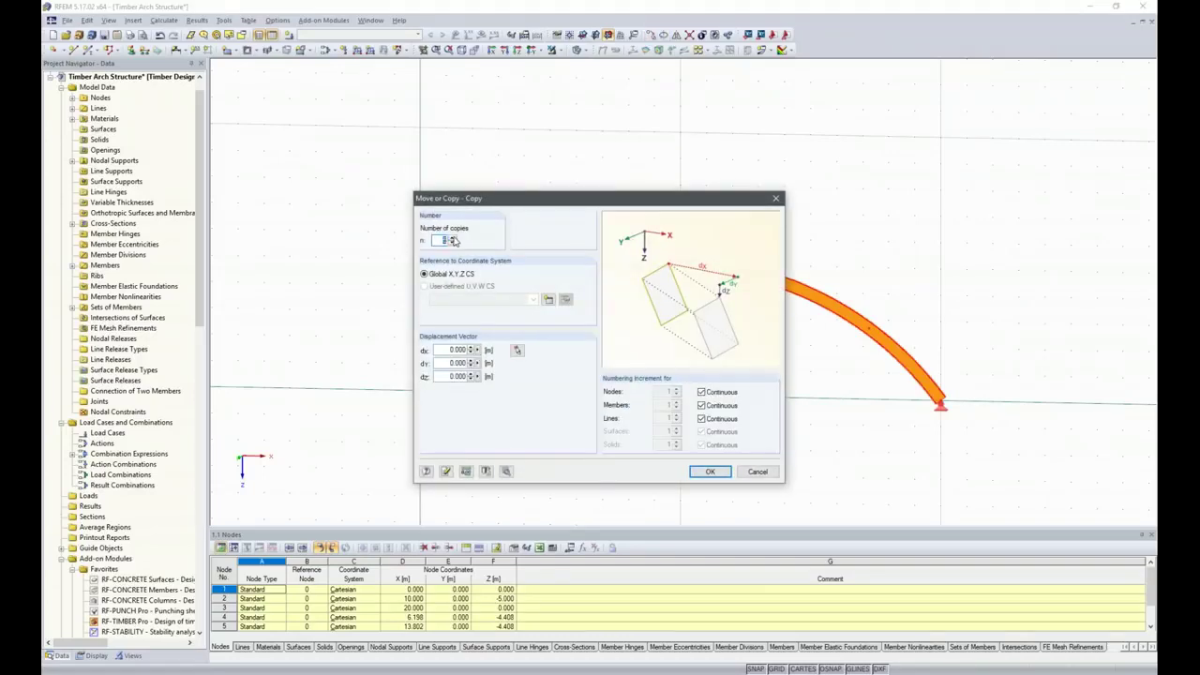
left_click(454, 363)
type("5")
- In the copy's detail settings, enable creating new lines and new members between the selected nodes and their copies
left_click(507, 471)
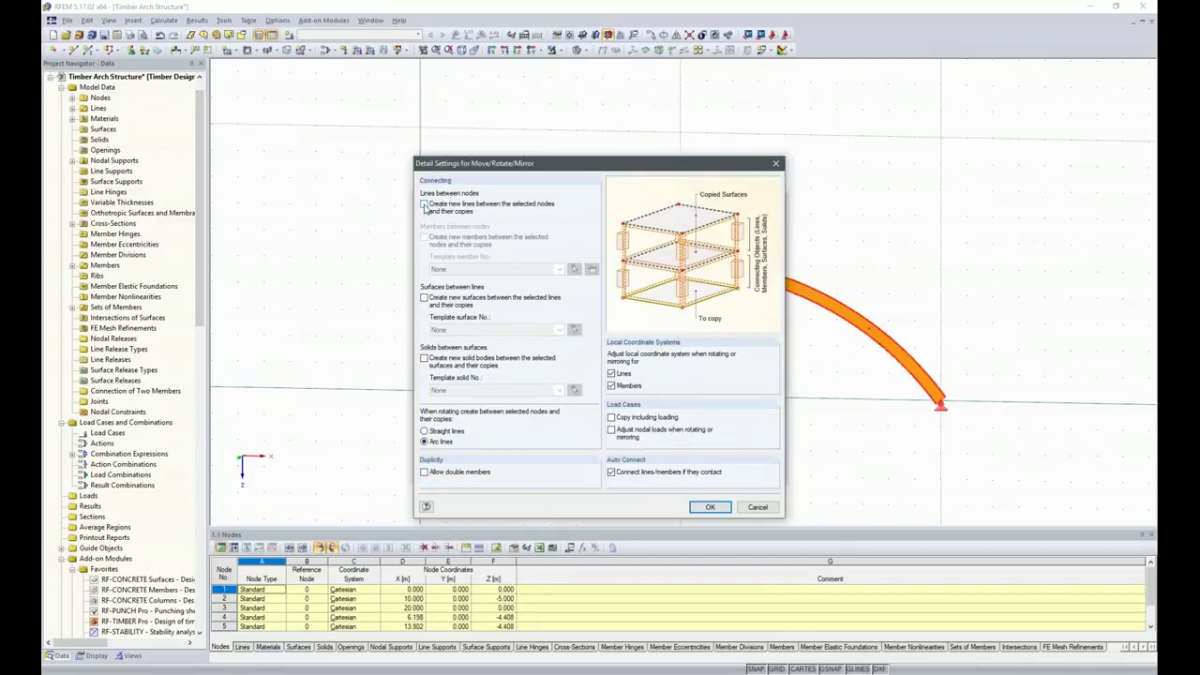
left_click(424, 204)
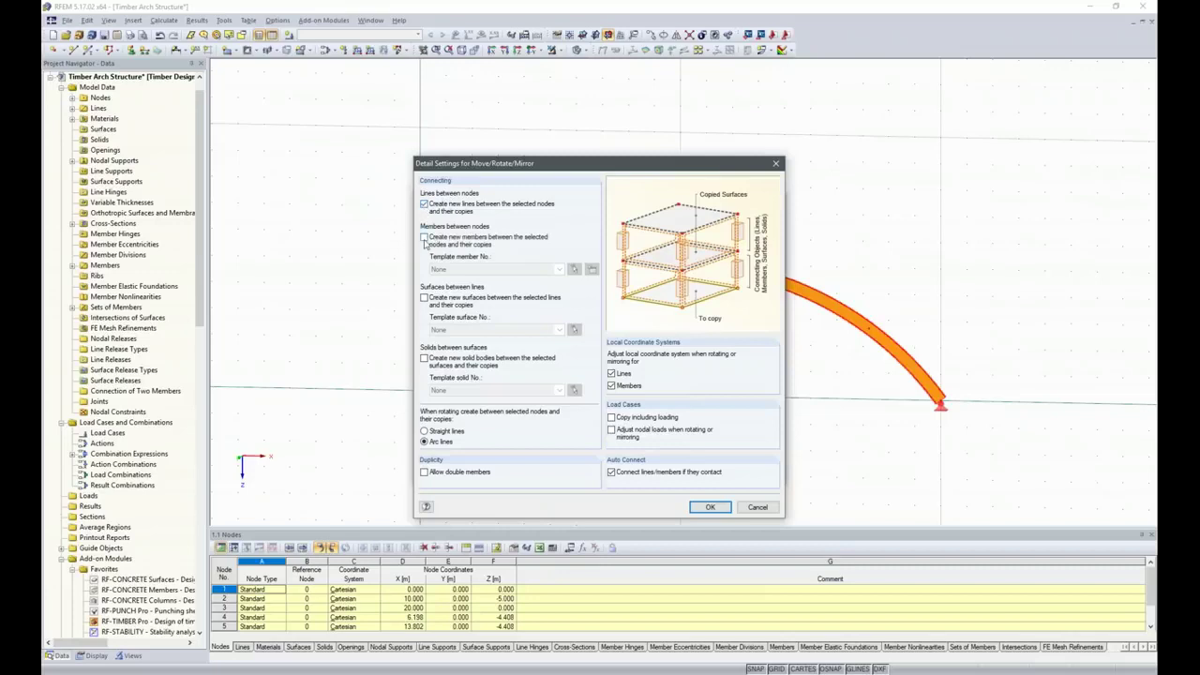
left_click(424, 238)
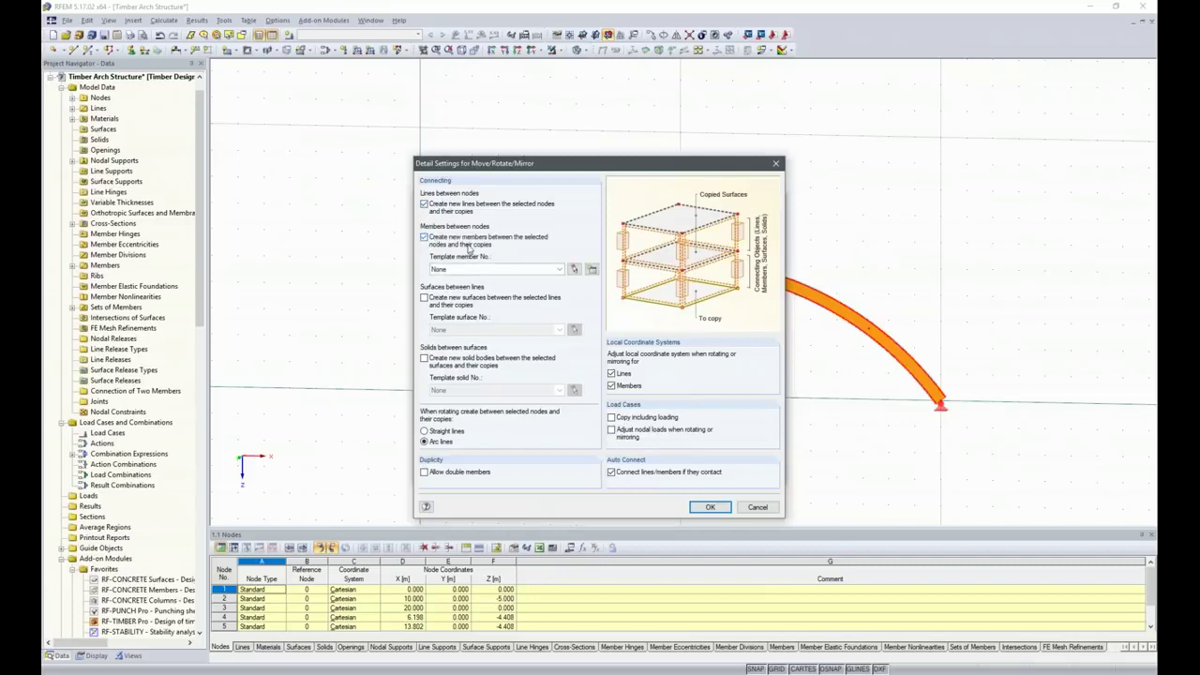
- Create a new template member of type Truss for the members connecting the arch copies
left_click(560, 271)
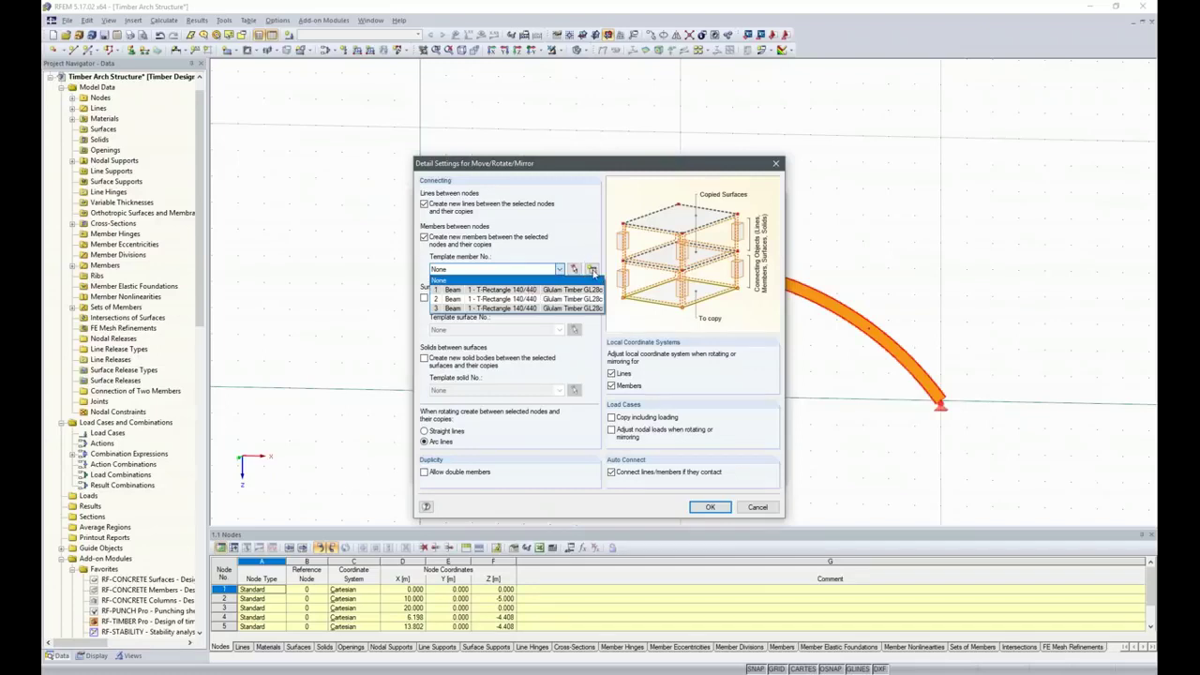
left_click(593, 271)
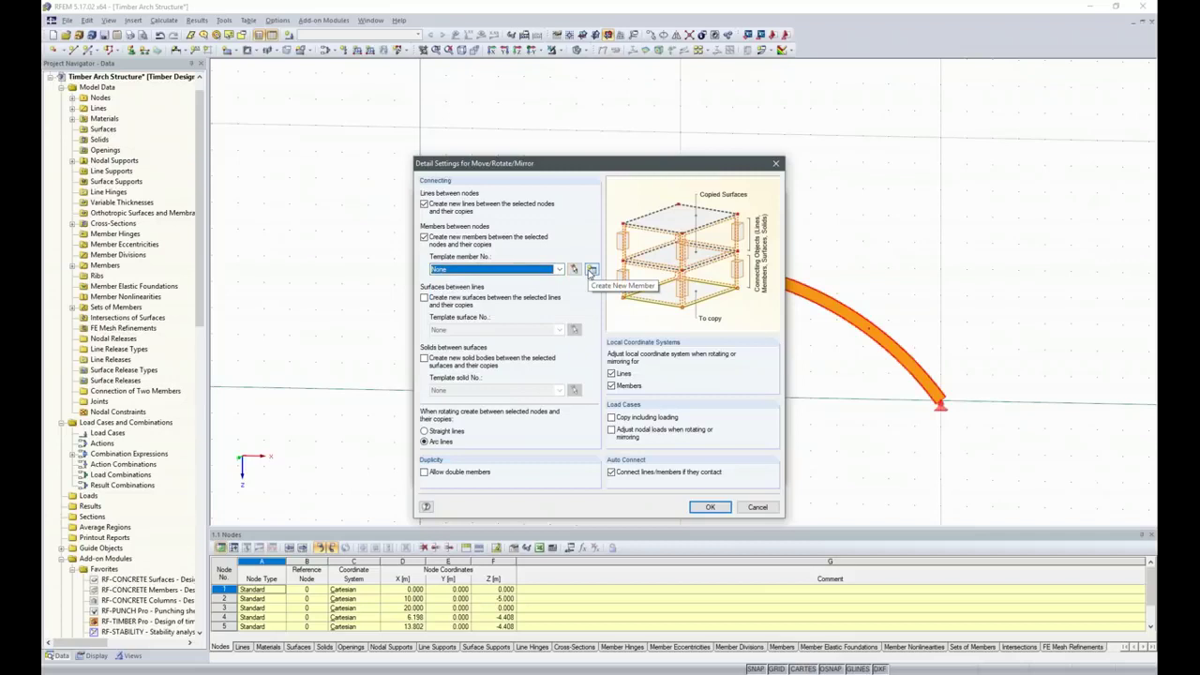
left_click(591, 271)
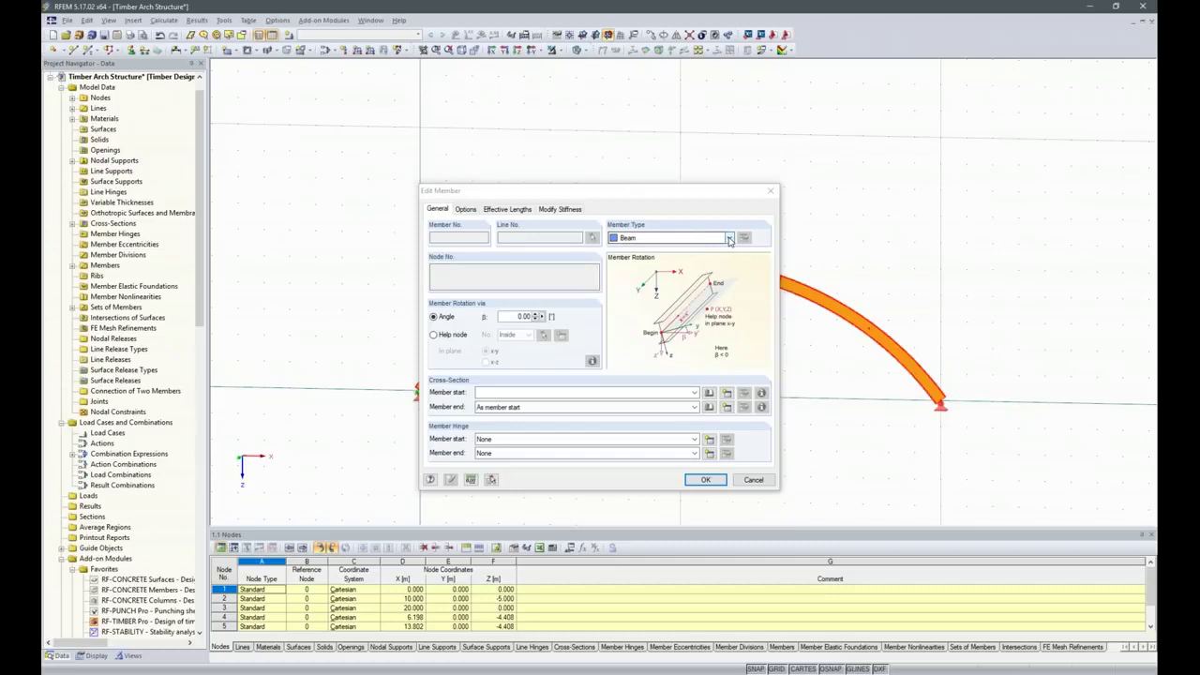
left_click(729, 239)
left_click(678, 278)
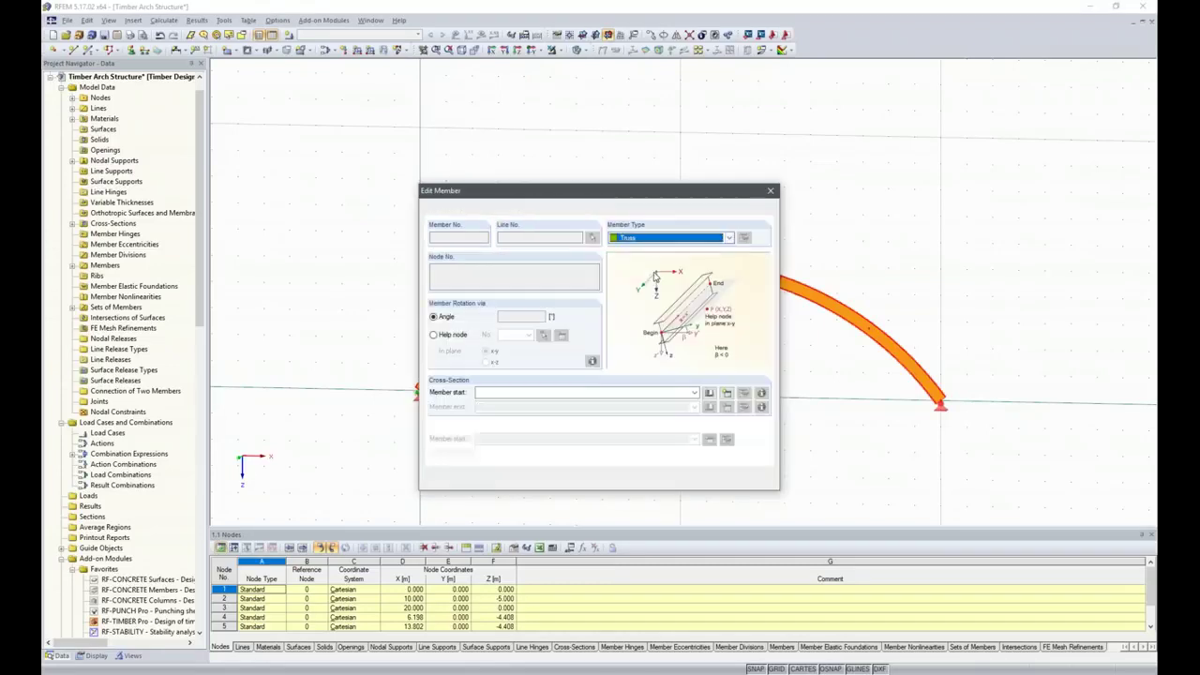
- Assign the template member a 120 × 120 mm rectangular timber cross-section in Glulam Timber GL28c and generate the arch copies
left_click(710, 394)
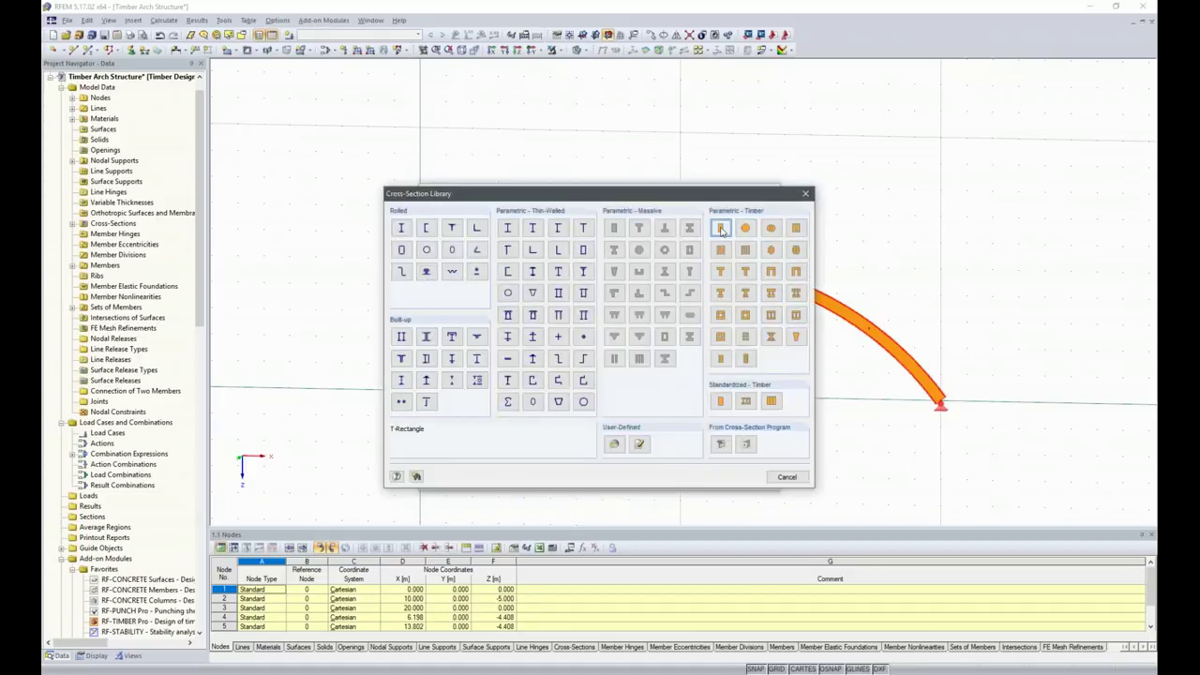
left_click(721, 230)
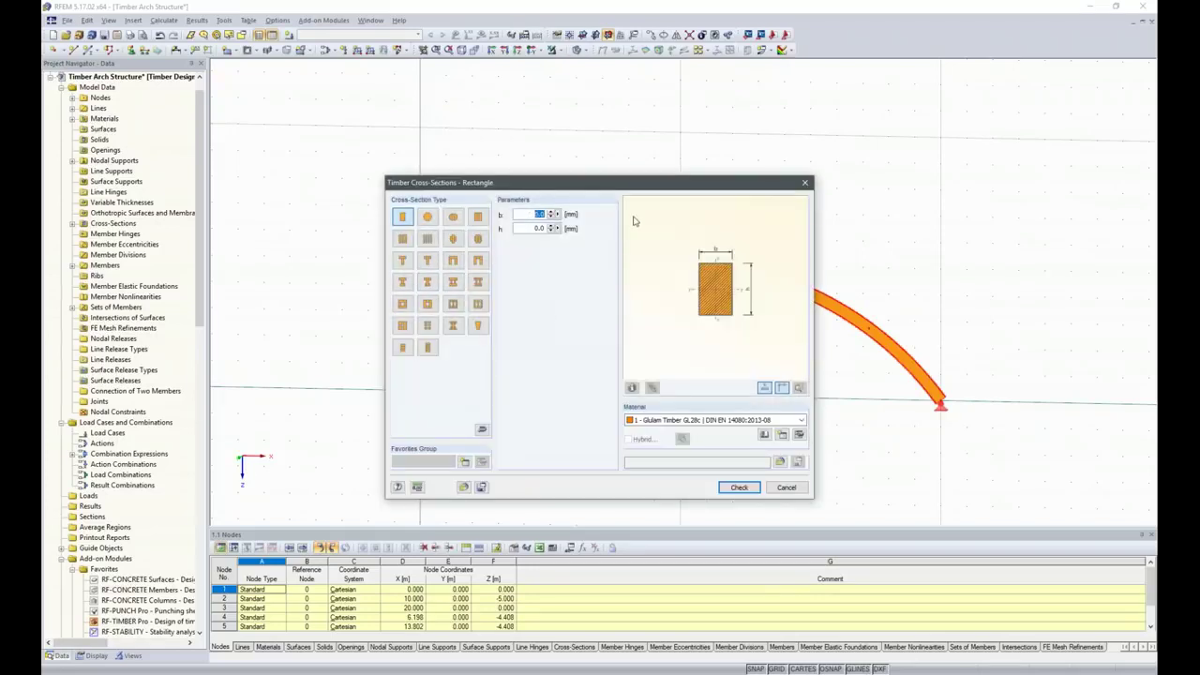
type("120")
key("Tab")
type("120")
key("Tab")
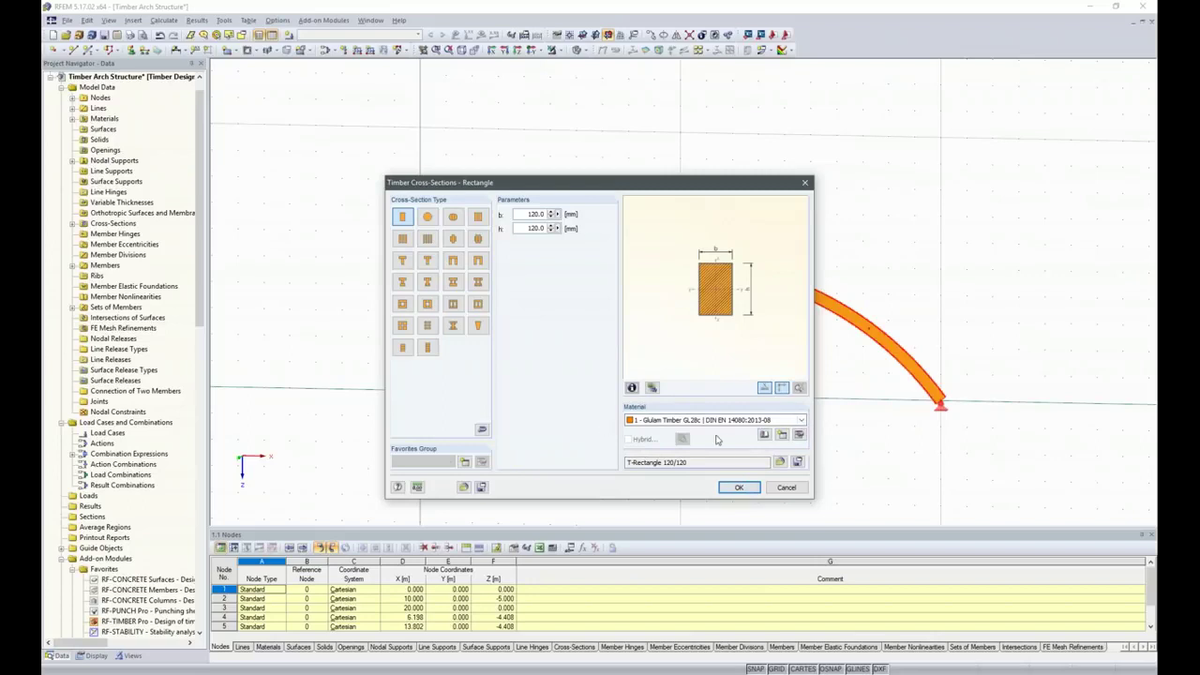
left_click(739, 488)
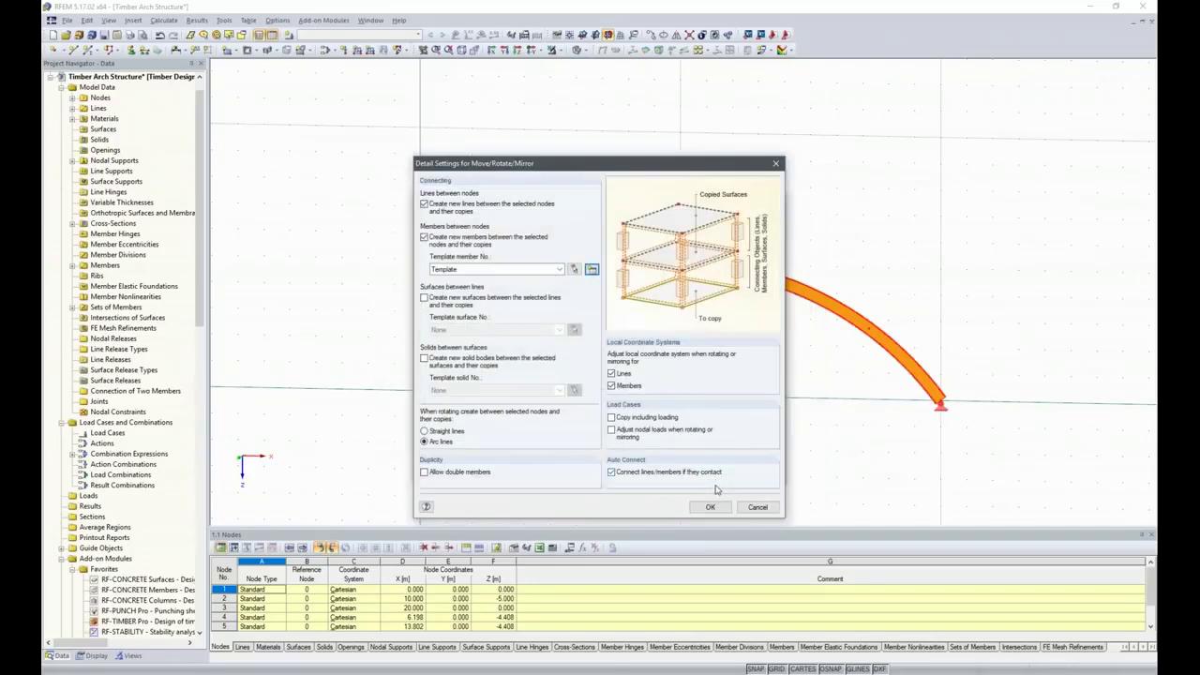
left_click(710, 472)
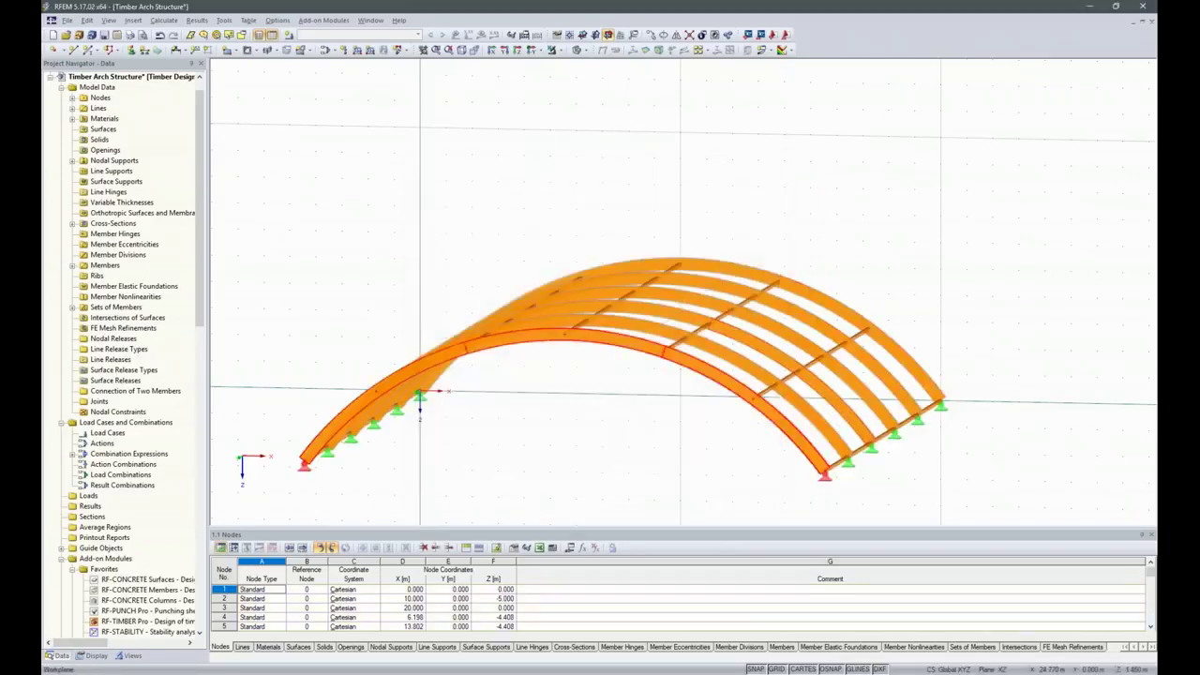
- Delete the longitudinal truss members connecting the arch base nodes along both support lines
middle_click_drag(1059, 439, 658, 435, "ctrl")
scroll(659, 434, "down", 2)
left_click_drag(831, 476, 804, 418)
left_click_drag(725, 481, 709, 405)
left_click_drag(647, 454, 621, 414)
left_click_drag(543, 461, 522, 412)
left_click_drag(459, 461, 446, 425)
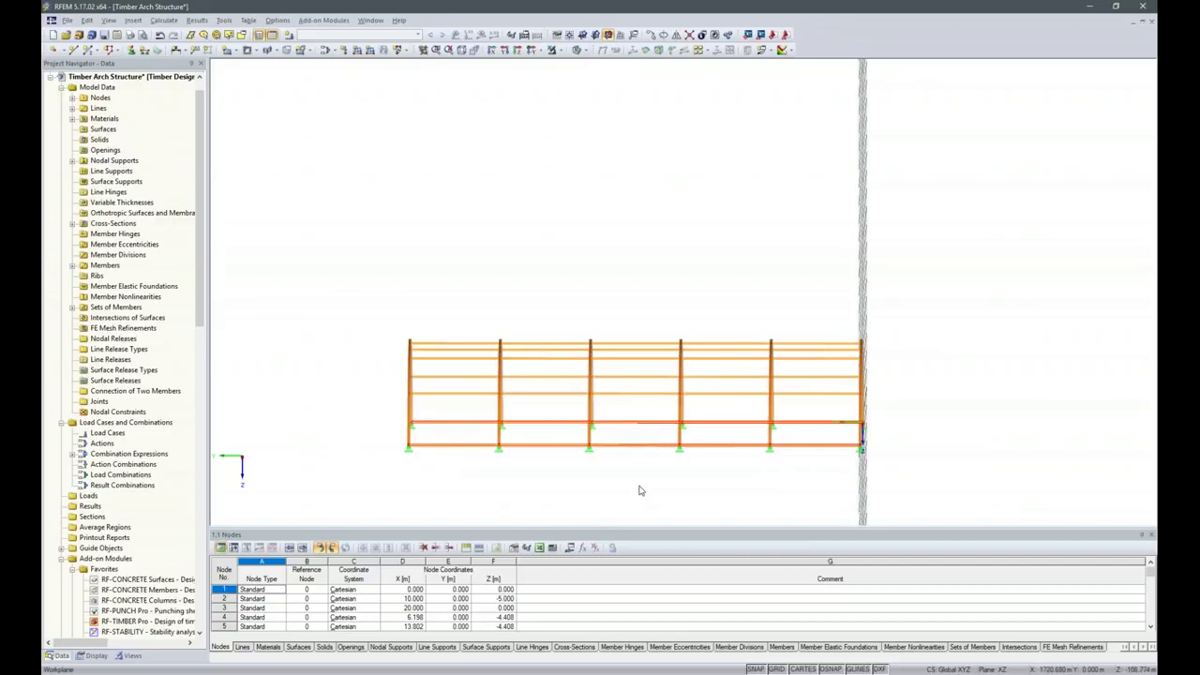
key("Delete")
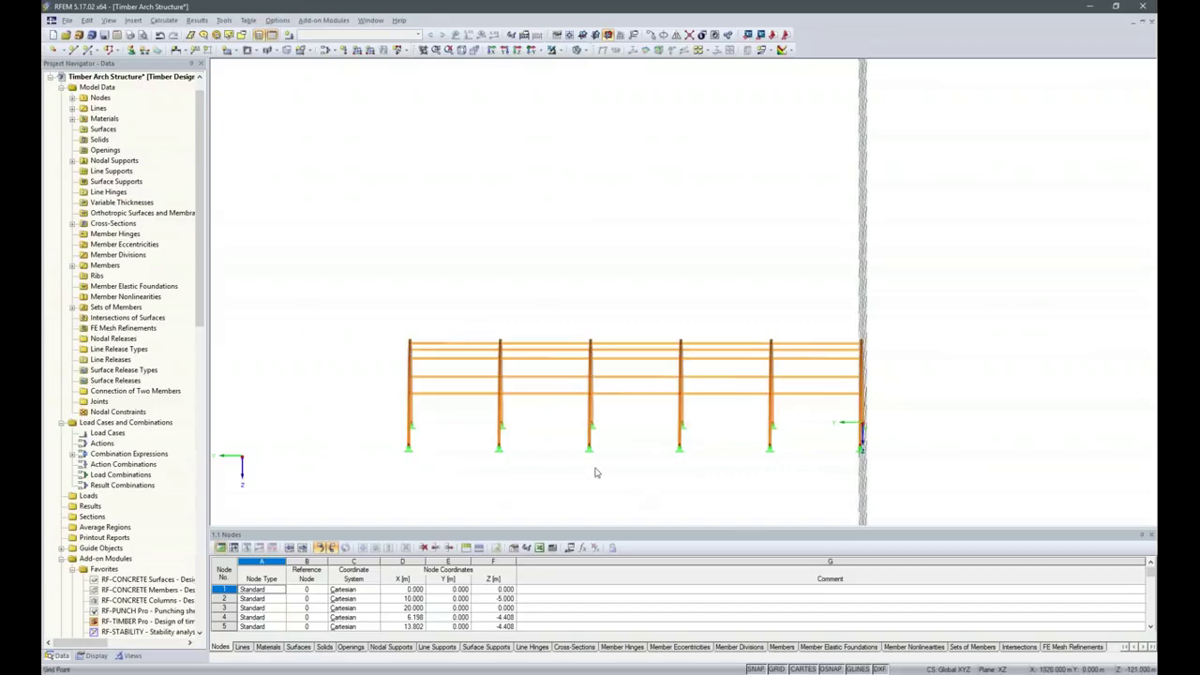
- Connect the lines and members of the whole arch structure where the arches and longitudinal truss members meet
middle_click_drag(949, 458, 619, 384, "ctrl")
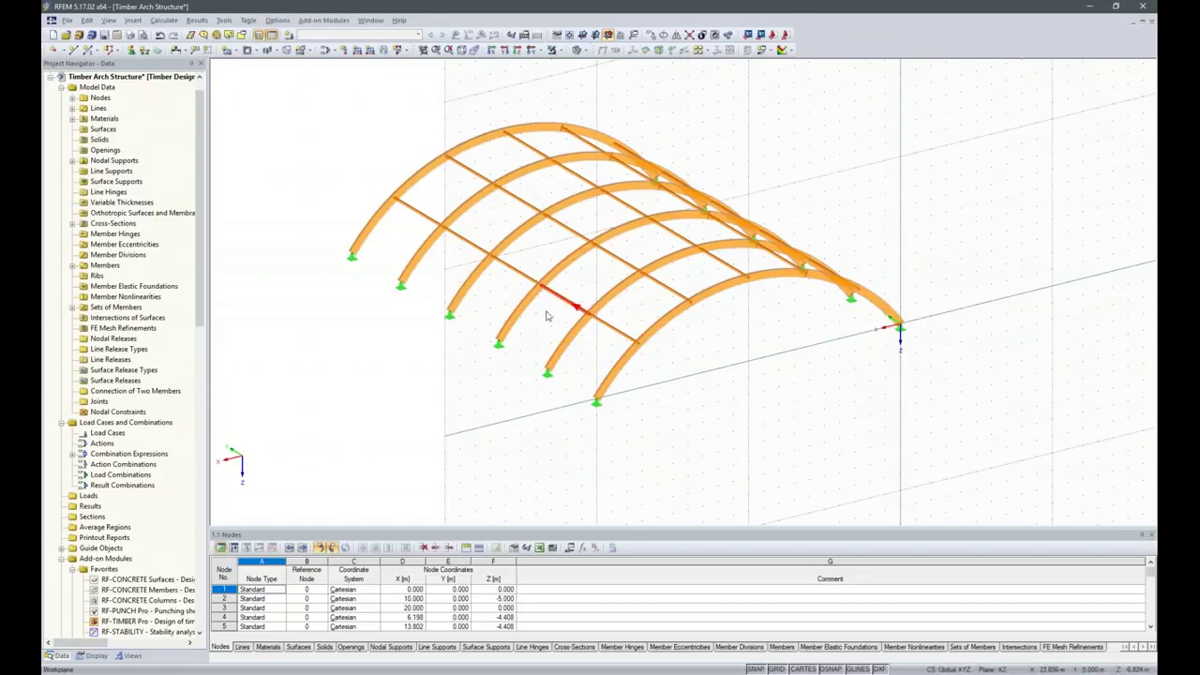
left_click(689, 36)
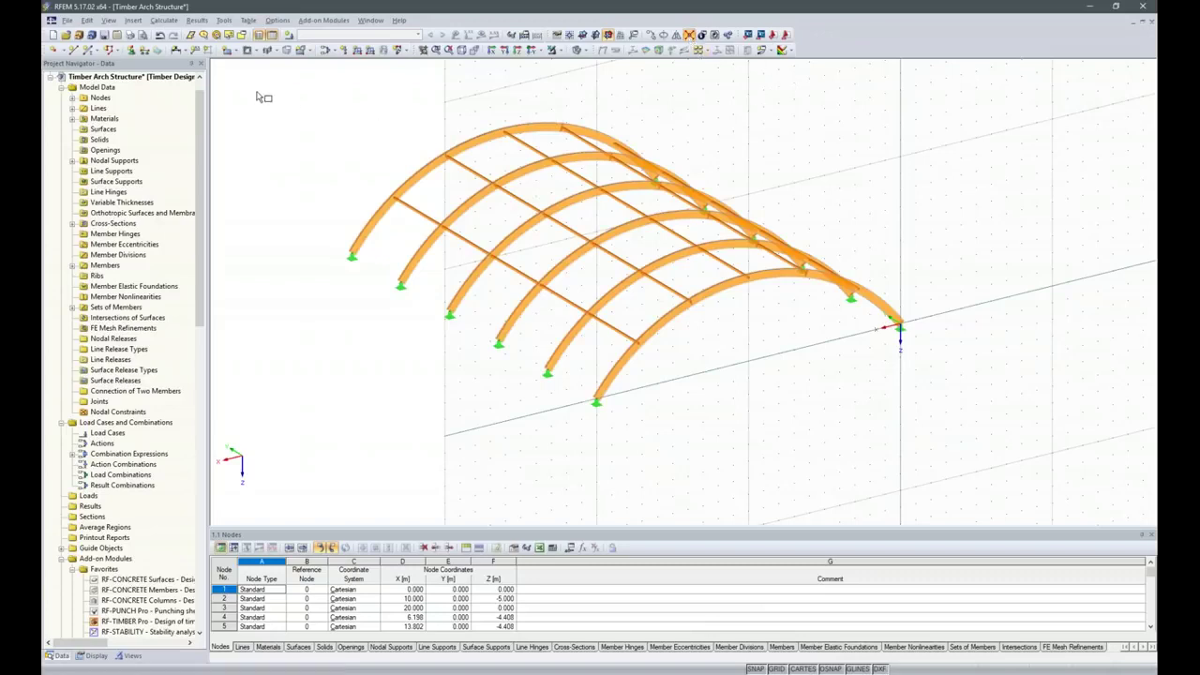
left_click_drag(279, 95, 978, 476)
middle_click_drag(500, 421, 802, 473, "ctrl")
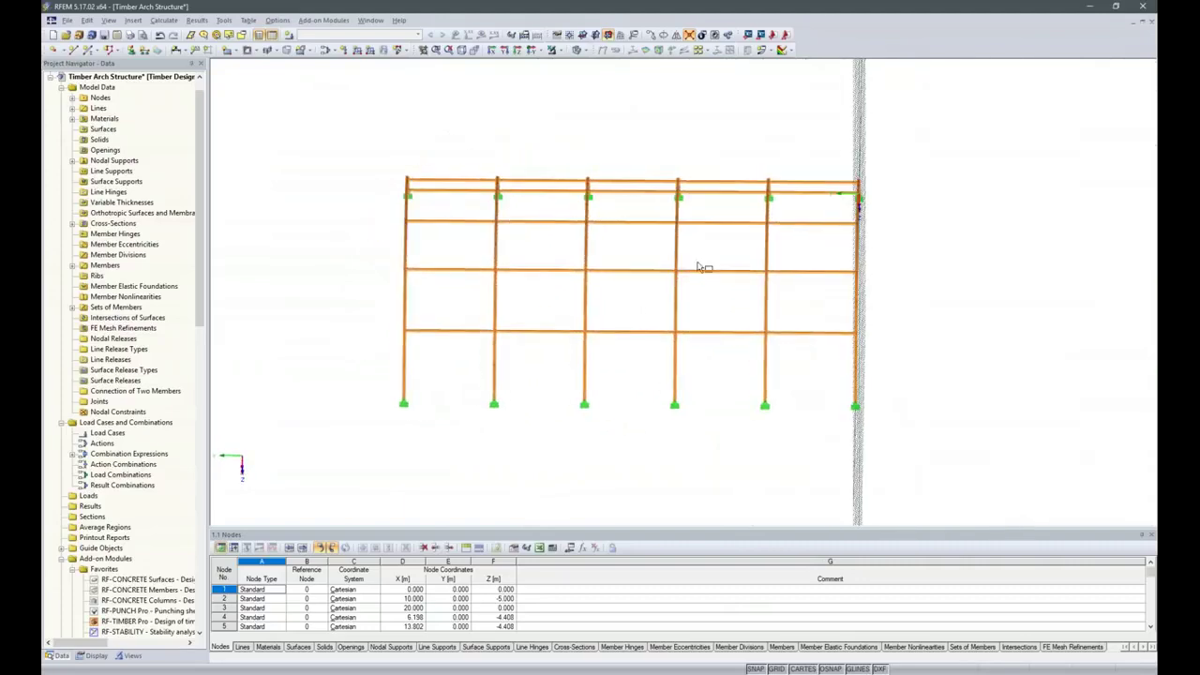
left_click_drag(641, 109, 816, 491)
middle_click_drag(816, 492, 799, 319, "ctrl")
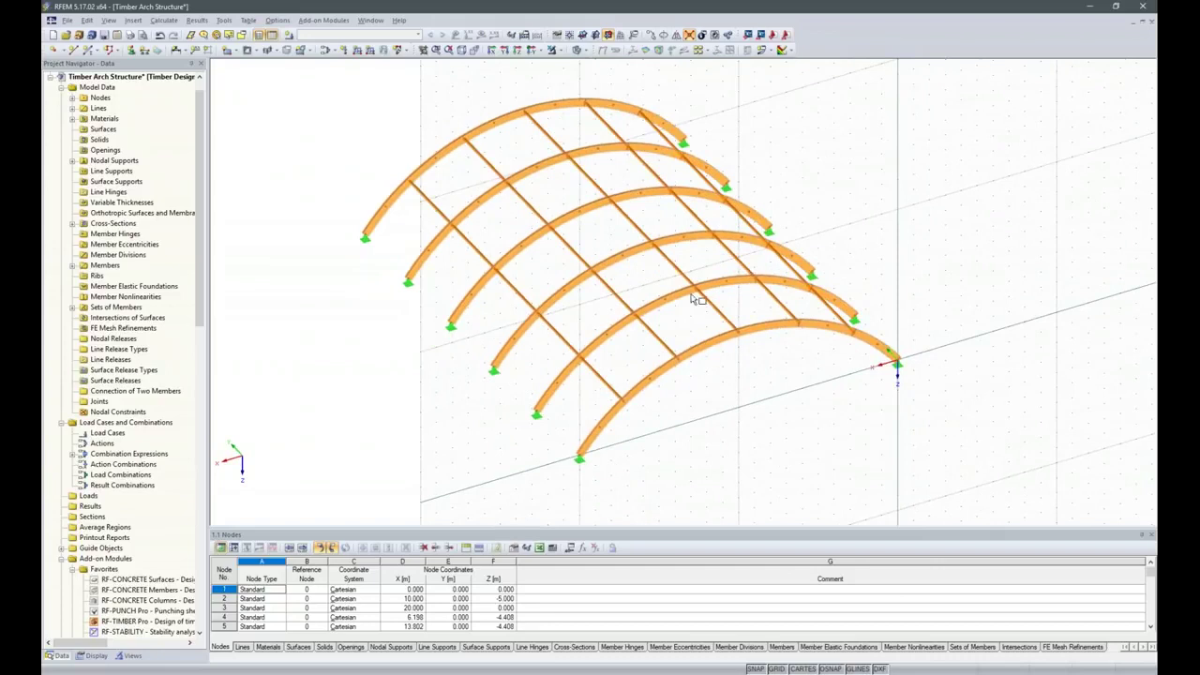
middle_click_drag(571, 462, 804, 461, "ctrl")
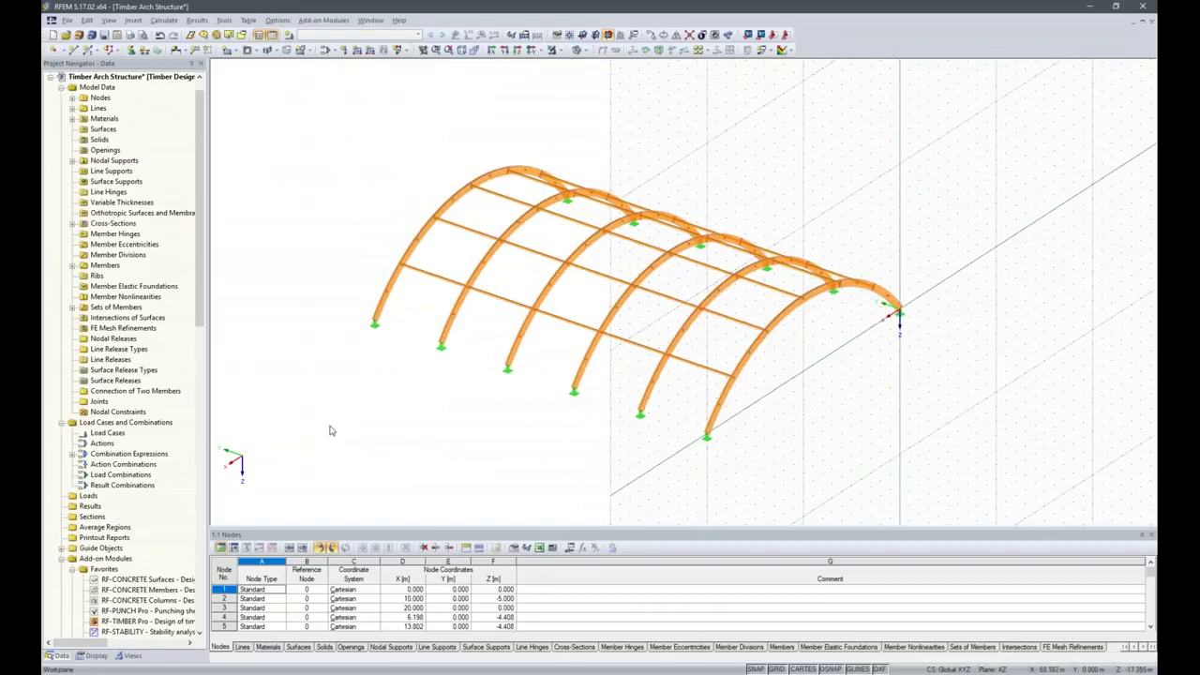
- Edit all longitudinal truss members together and define their member rotation via a help node in plane x-y
scroll(398, 260, "up", 3)
scroll(398, 260, "up", 4)
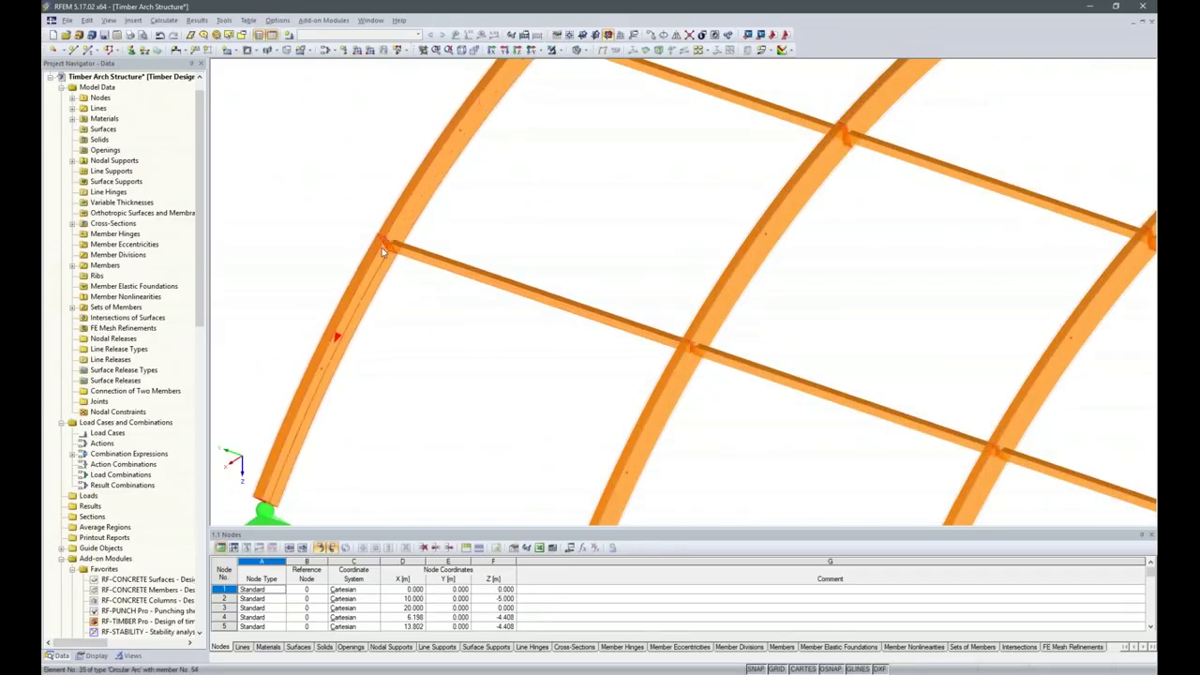
scroll(416, 327, "down", 5)
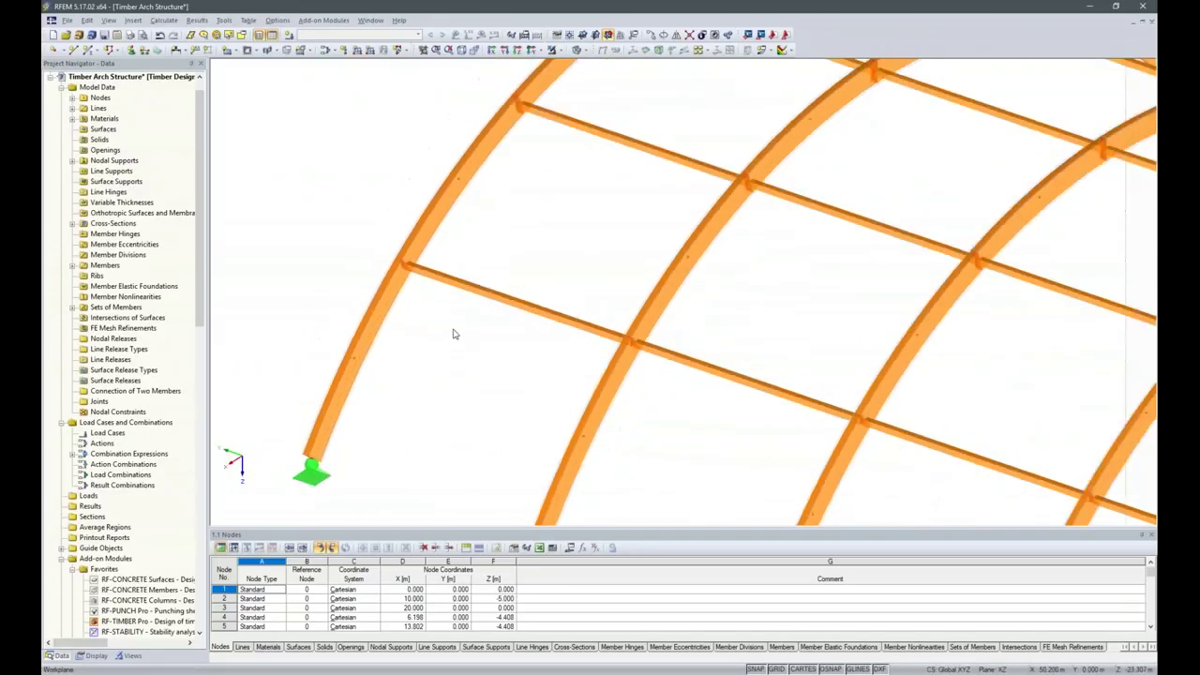
middle_click_drag(451, 380, 560, 350, "ctrl")
middle_click_drag(620, 447, 607, 446, "ctrl")
left_click_drag(598, 399, 568, 241)
left_click_drag(722, 398, 671, 198)
left_click_drag(821, 385, 770, 208)
left_click_drag(903, 399, 875, 234)
left_click_drag(1011, 388, 976, 240)
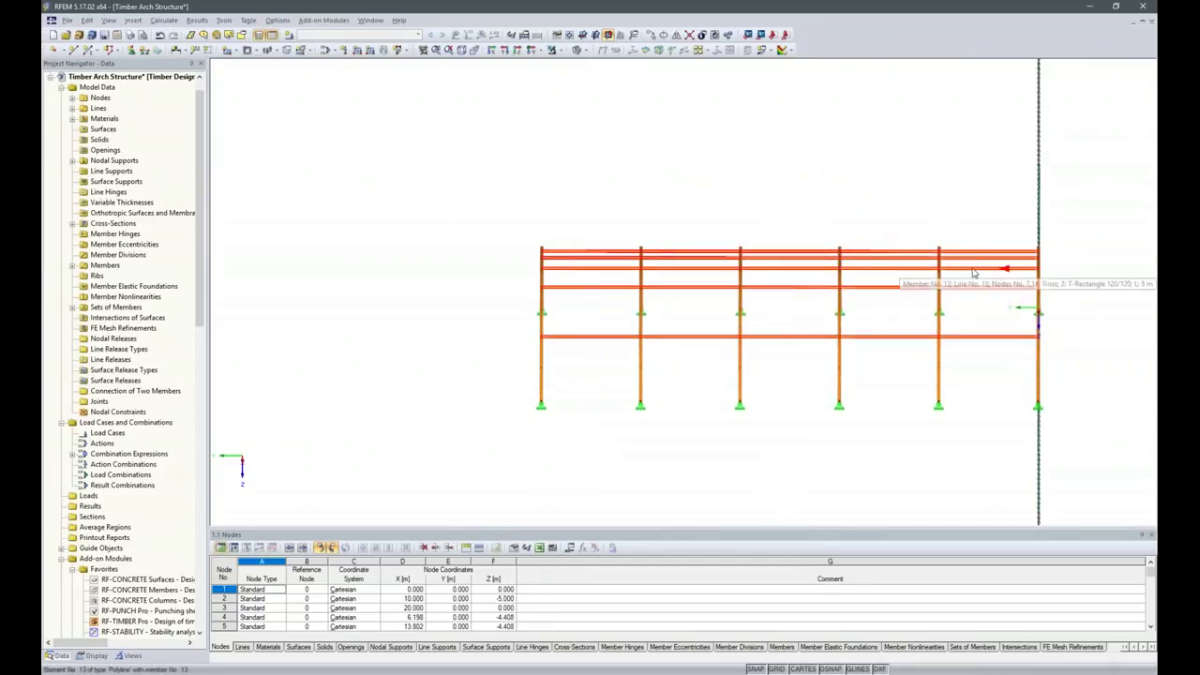
right_click(975, 273)
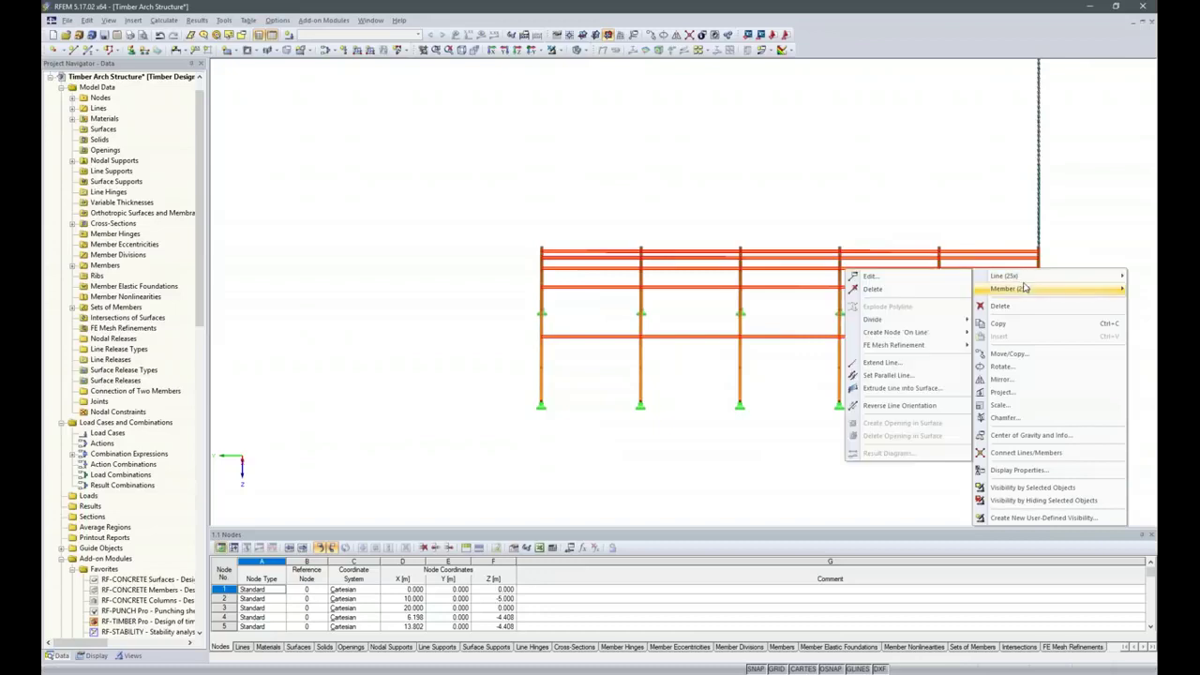
mouse_move(1013, 288)
left_click(896, 292)
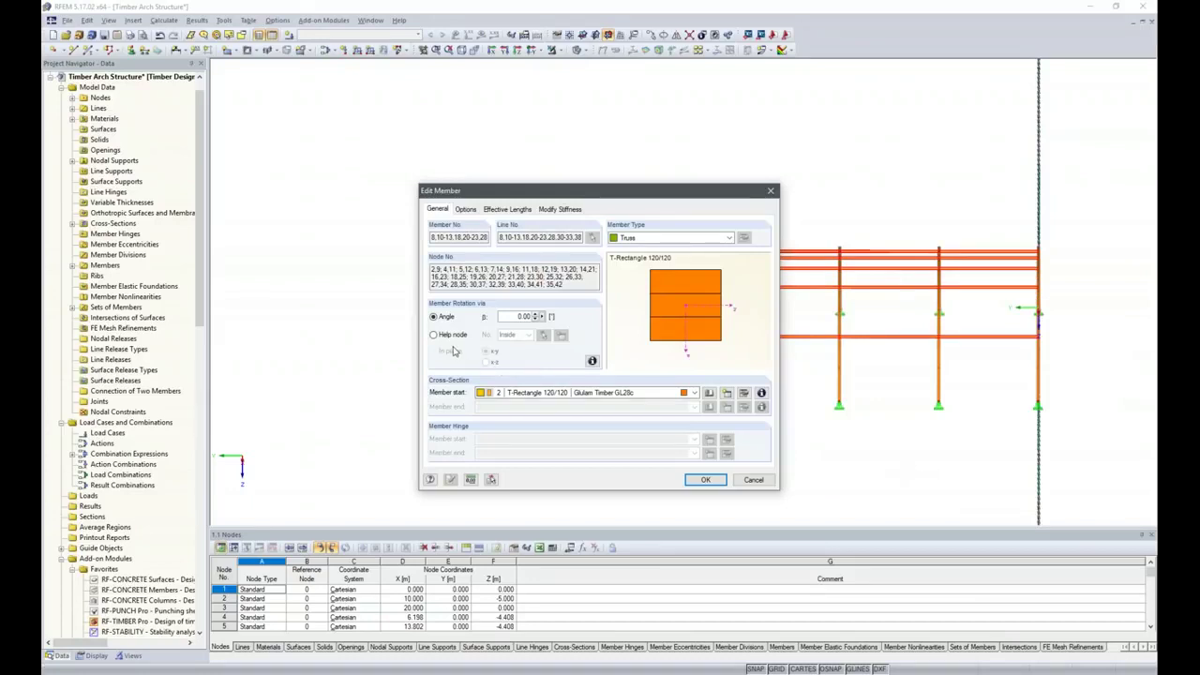
left_click(435, 336)
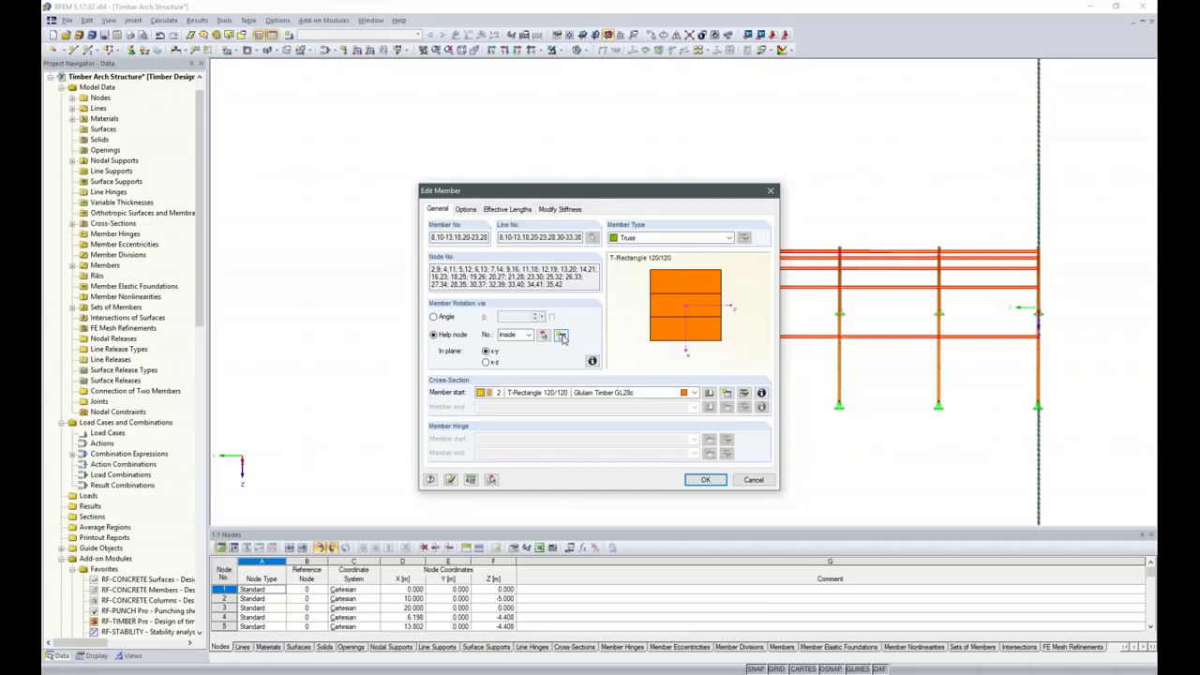
- Create a help node at the end arch's centre point (10, 25, 7.5 m) and orient the longitudinal truss members to it in plane x-z
left_click(562, 338)
middle_click_drag(658, 420, 544, 491, "ctrl")
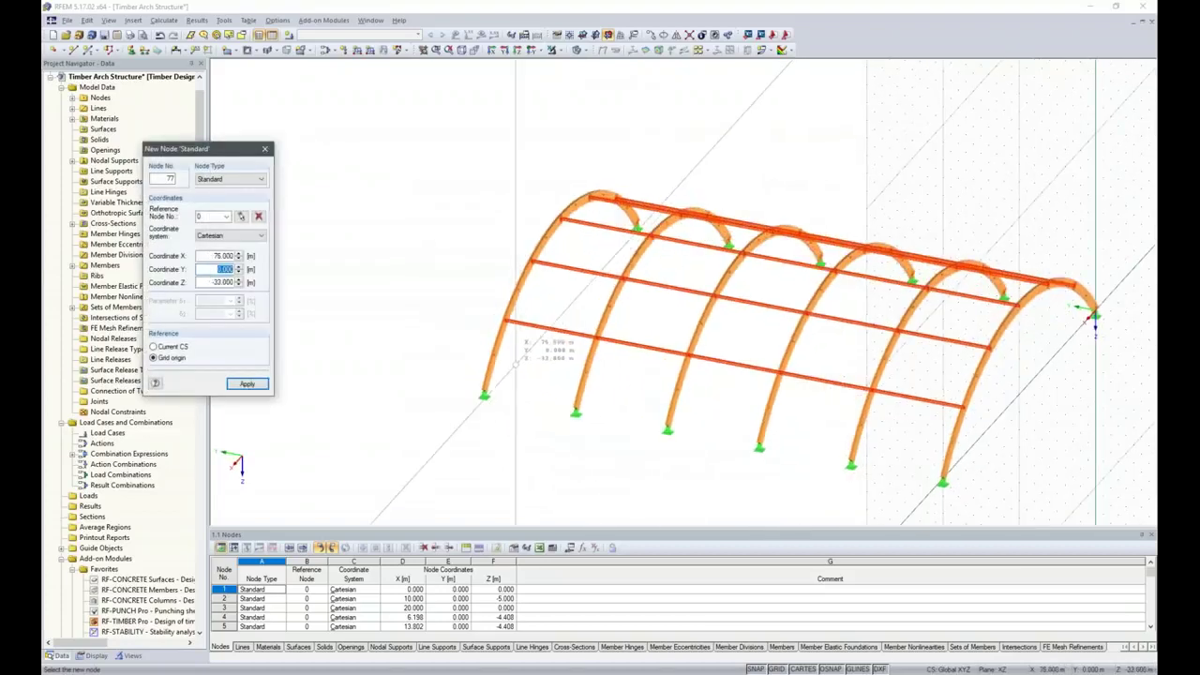
left_click(96, 655)
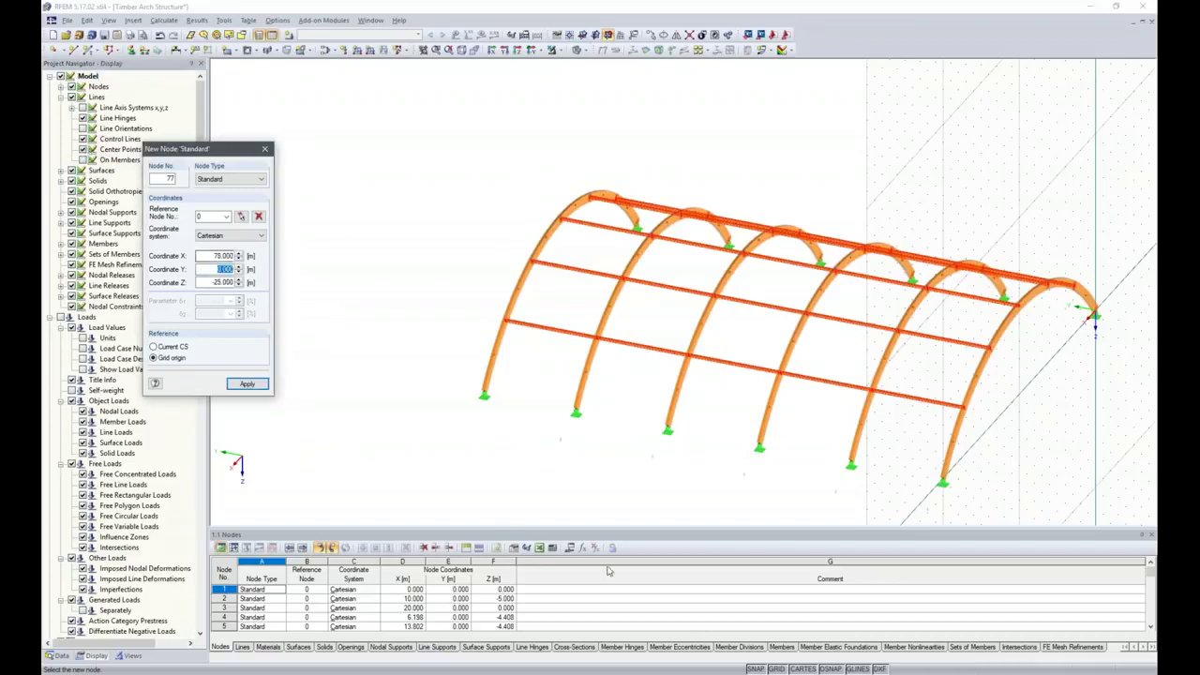
mouse_move(572, 458)
middle_mouse_down()
mouse_move(597, 455)
mouse_move(568, 447)
mouse_move(594, 454)
middle_mouse_up()
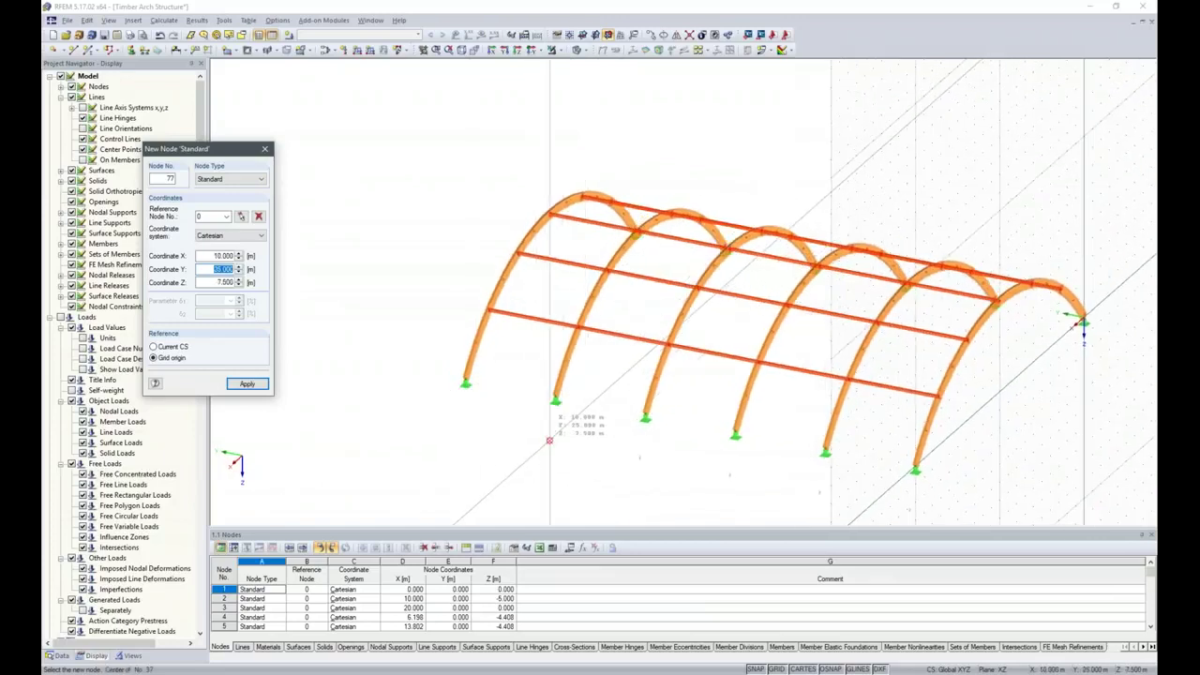
left_click(549, 440)
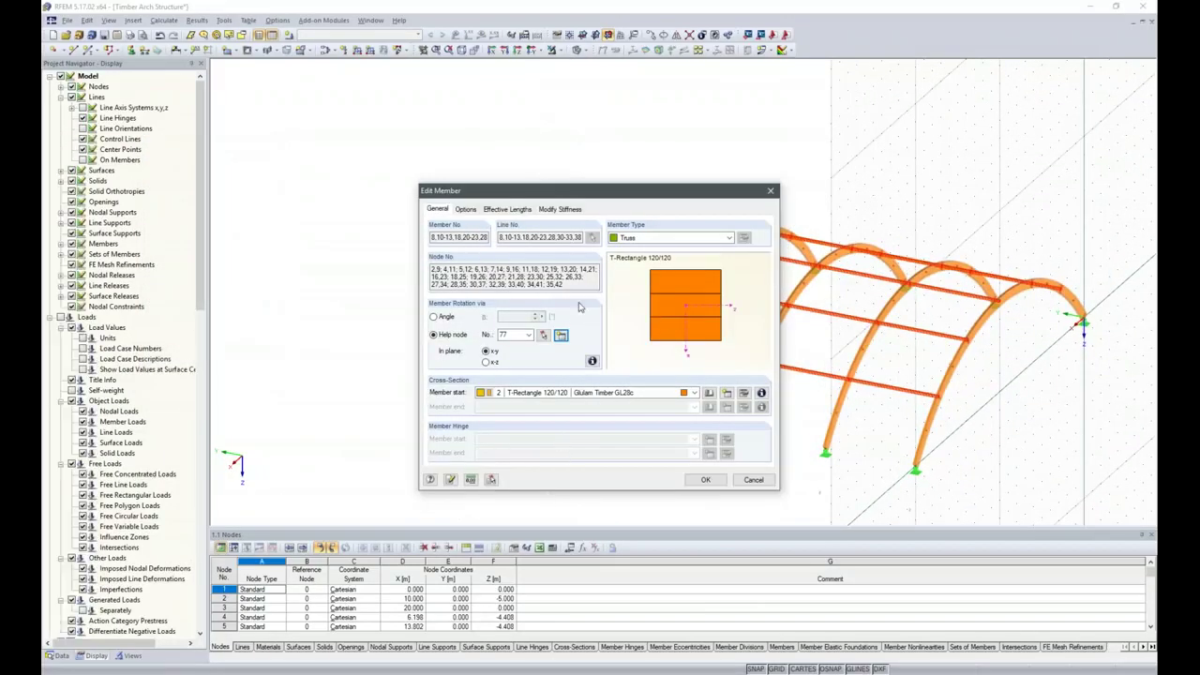
left_click_drag(593, 192, 909, 255)
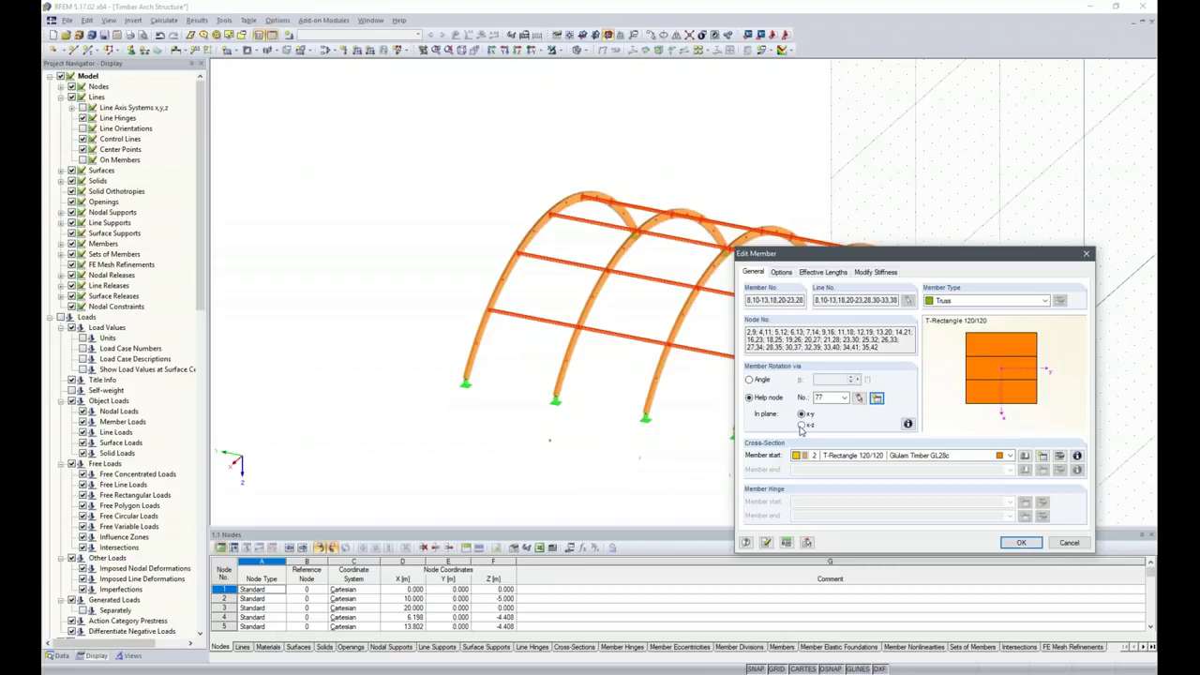
left_click(908, 424)
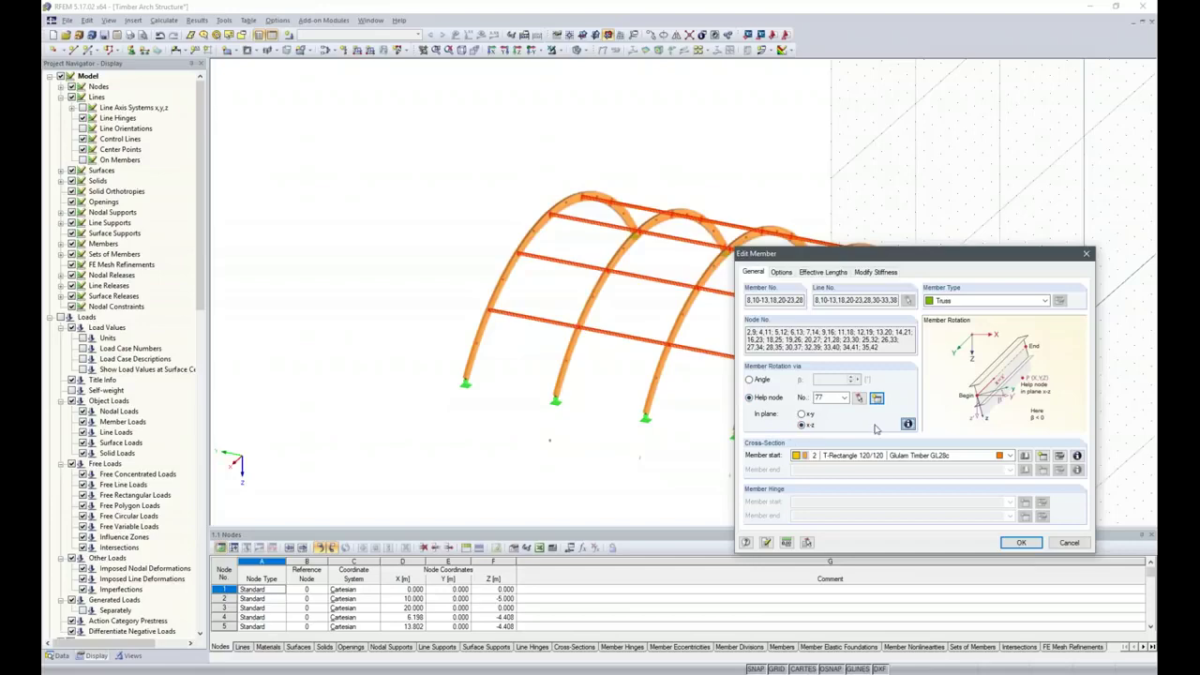
left_click(1021, 542)
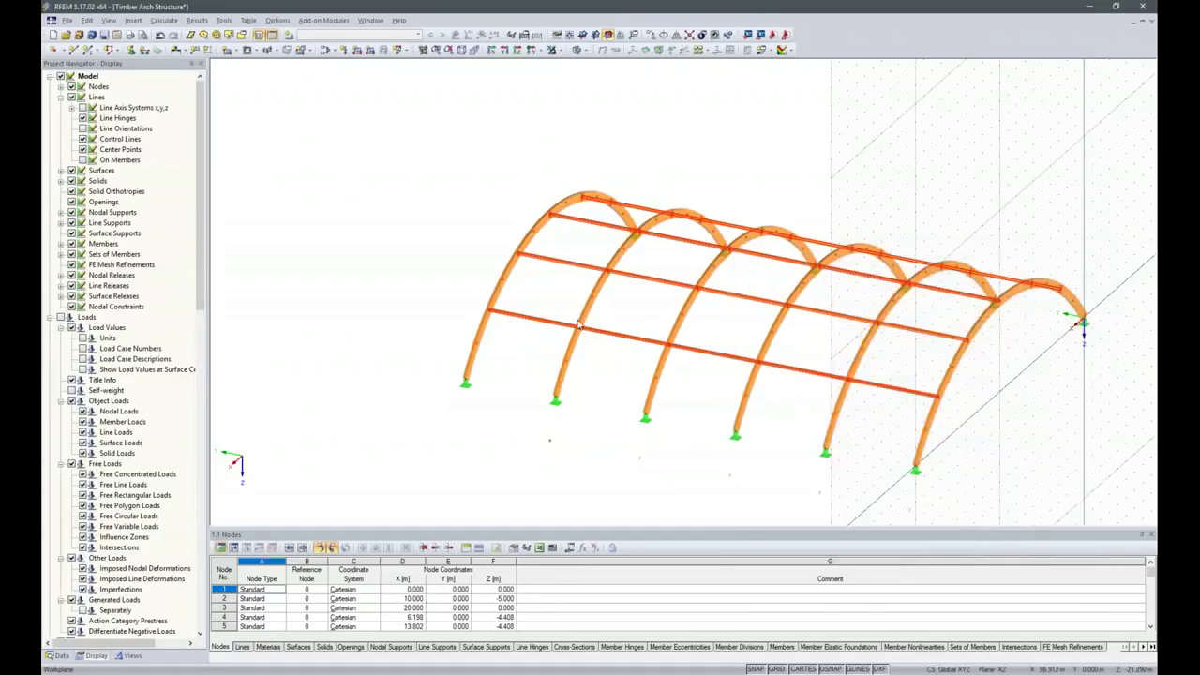
- Examine the orientation of the rotated longitudinal truss members at their connections to the arches from several viewpoints
scroll(490, 315, "up", 3)
scroll(489, 315, "up", 5)
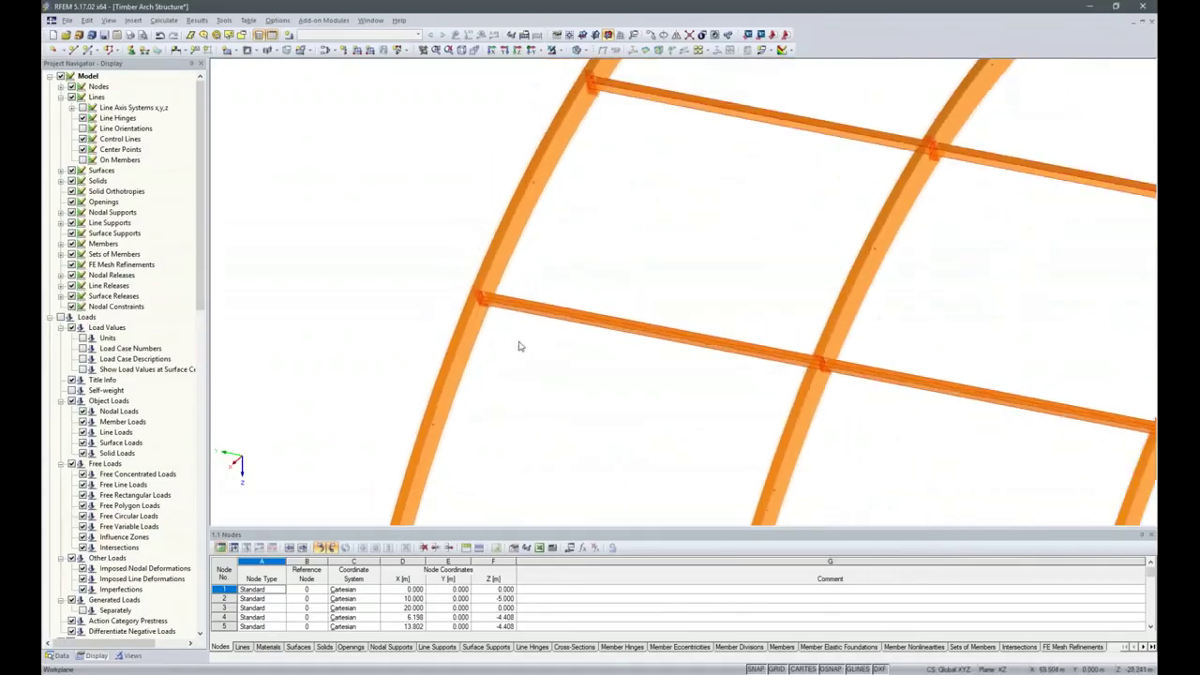
middle_click_drag(678, 223, 521, 463)
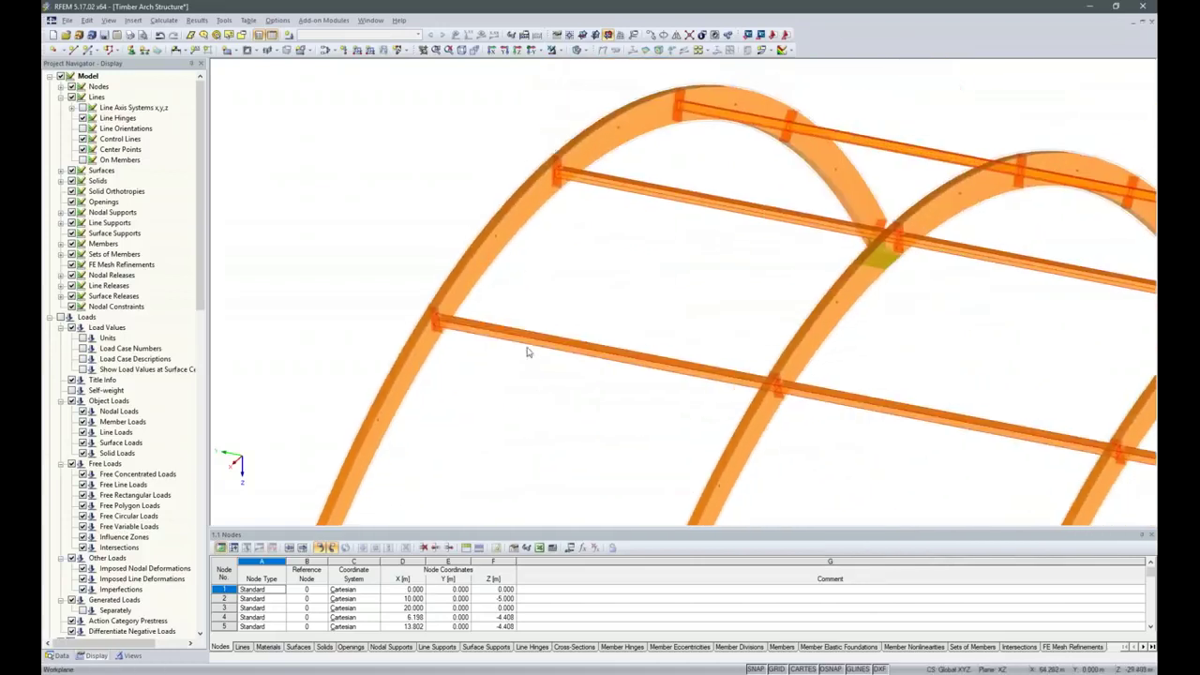
middle_click_drag(661, 237, 555, 335)
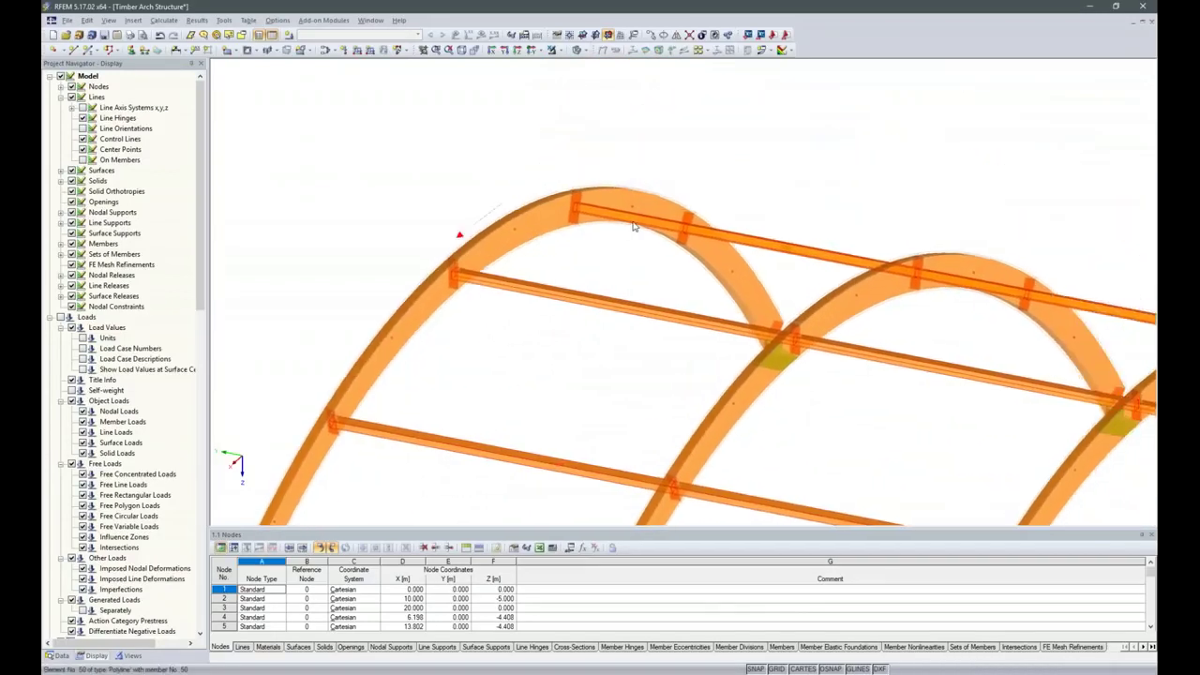
scroll(723, 295, "down", 3)
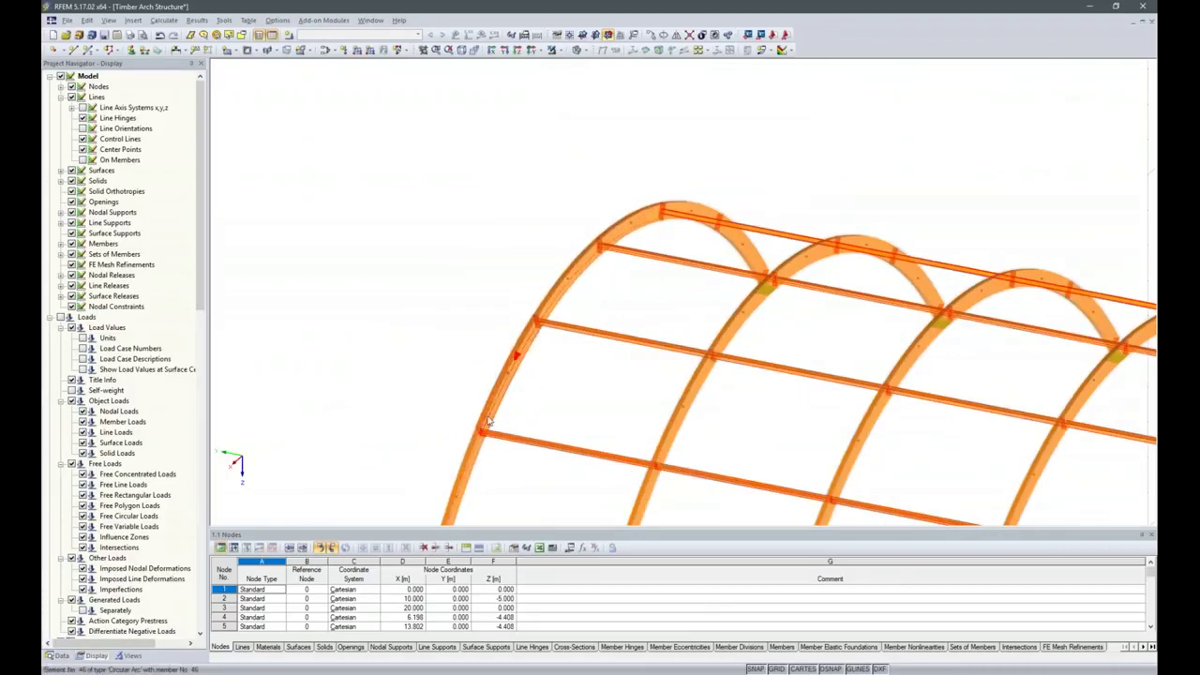
scroll(570, 226, "down", 2)
scroll(569, 225, "down", 2)
middle_click_drag(537, 424, 627, 429, "ctrl")
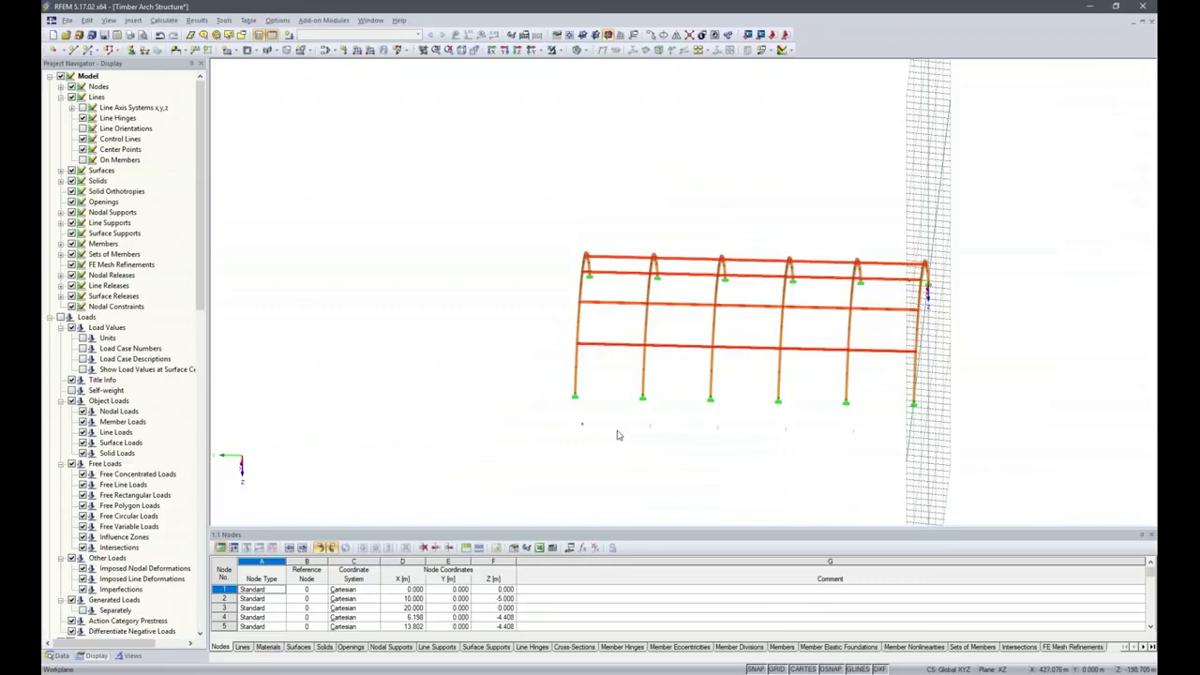
middle_click_drag(793, 485, 1105, 506, "ctrl")
right_click(1104, 505)
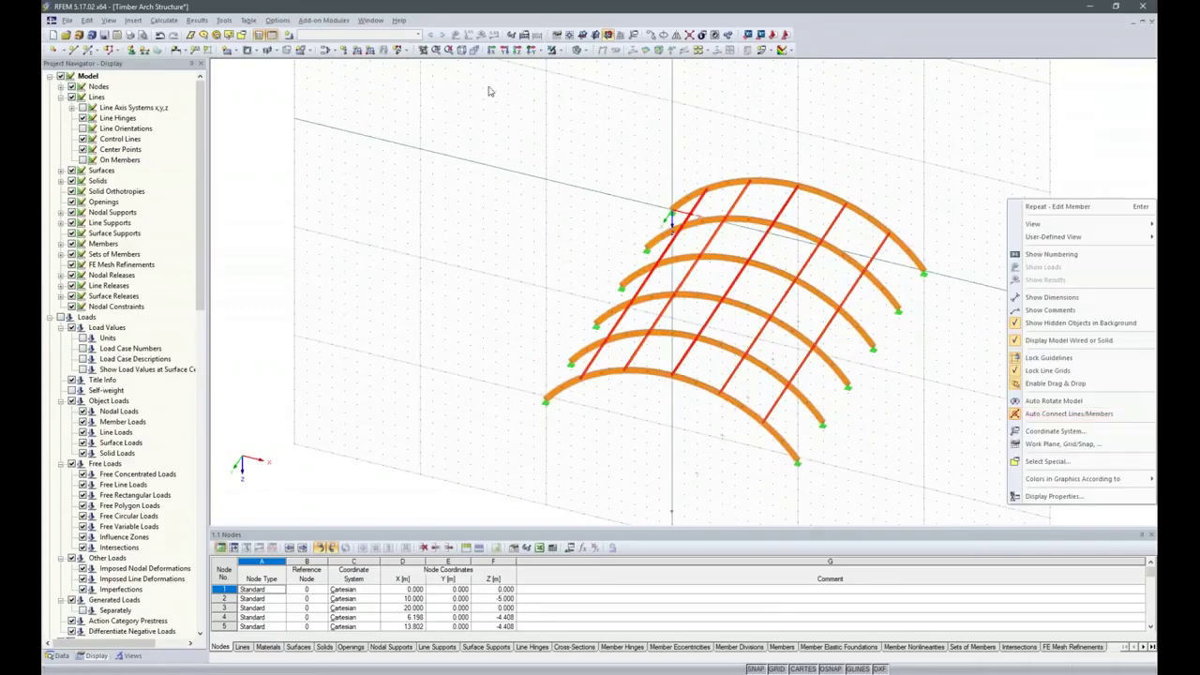
- View the arch structure slightly tilted from above and switch it to the wireframe display model
left_click(517, 51)
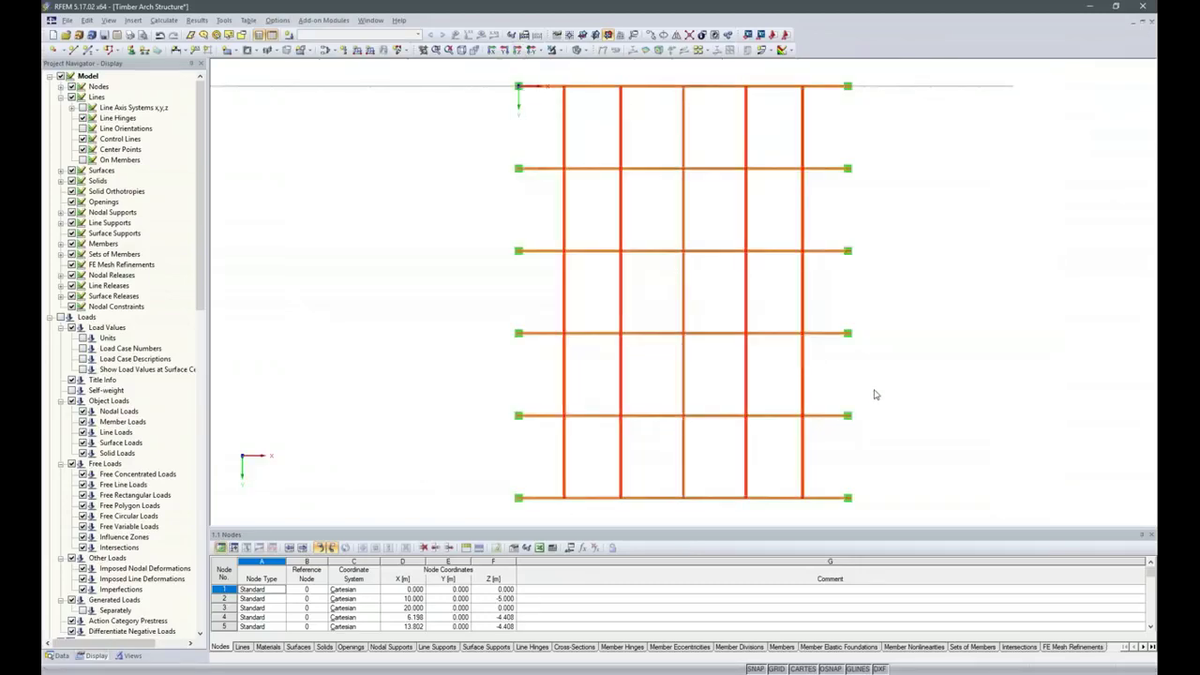
middle_click_drag(875, 394, 830, 376, "ctrl")
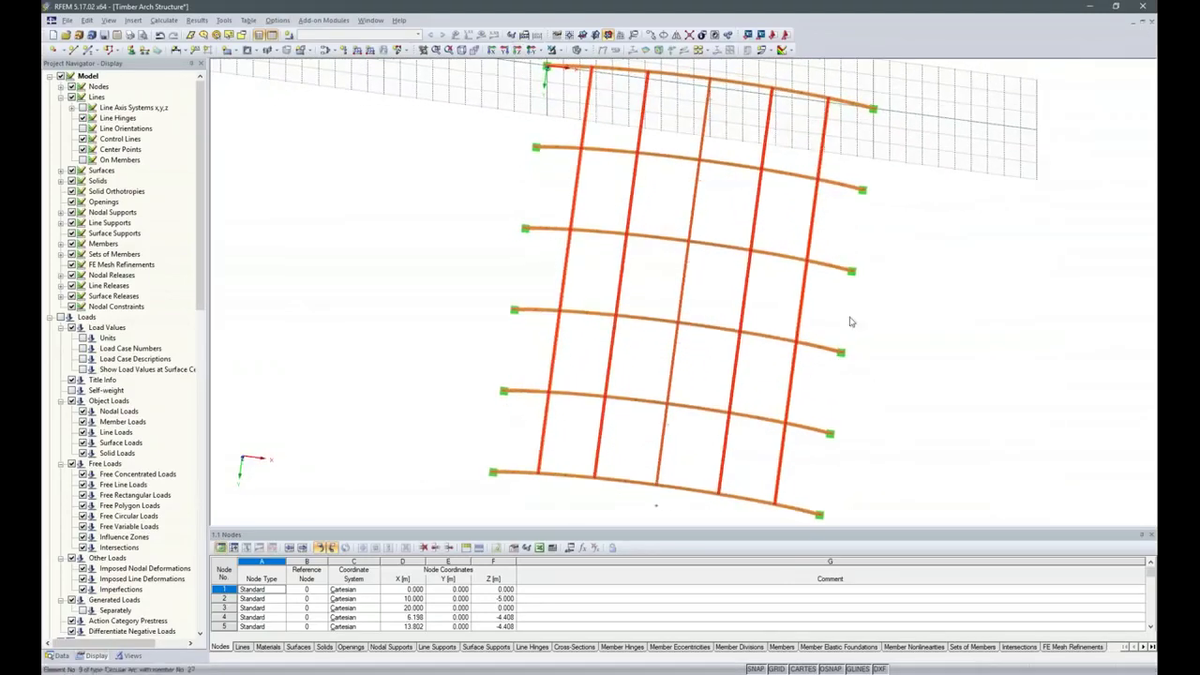
scroll(554, 181, "up", 3)
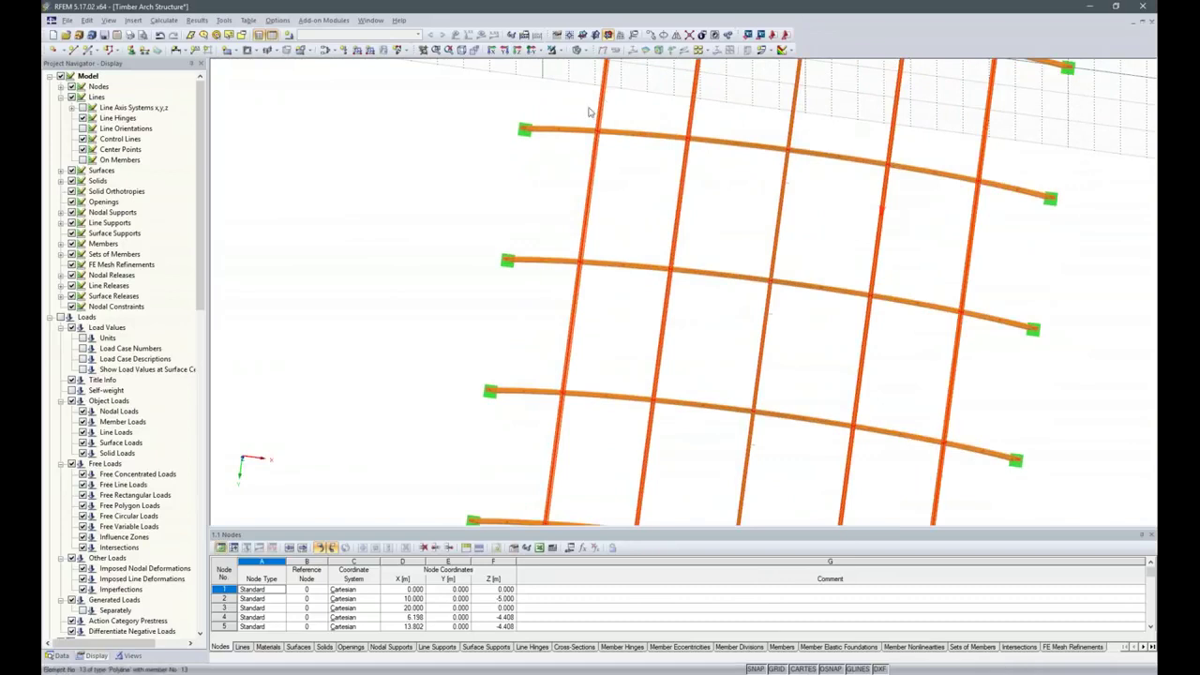
left_click(581, 50)
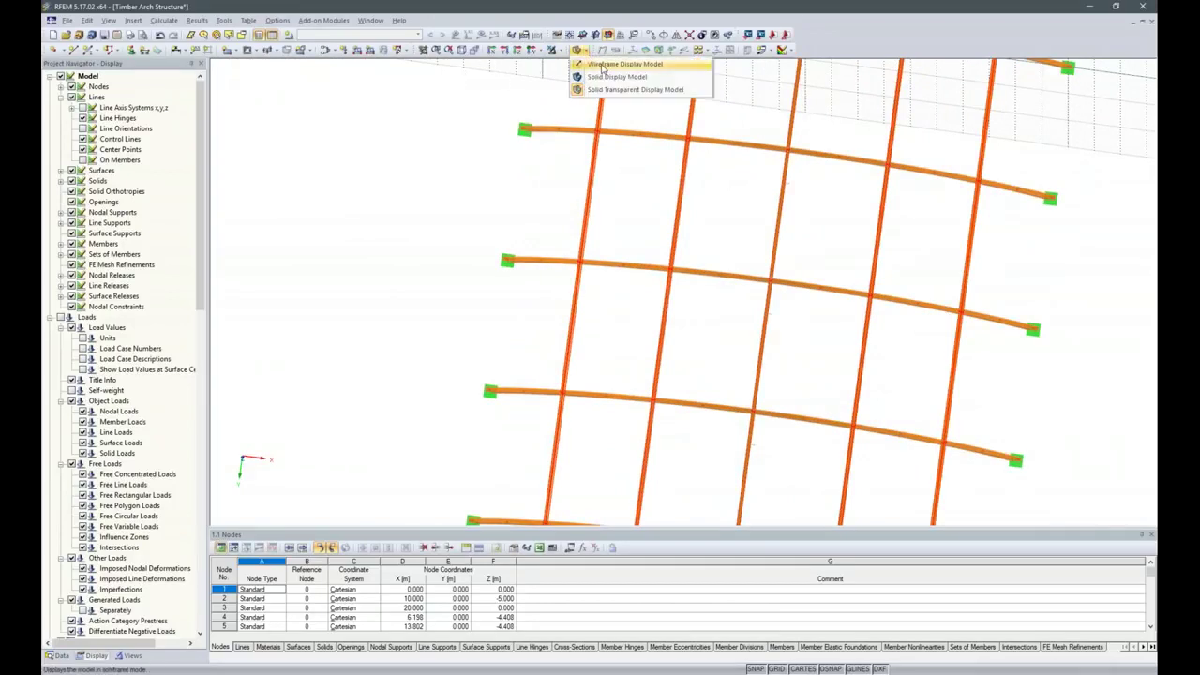
left_click(605, 65)
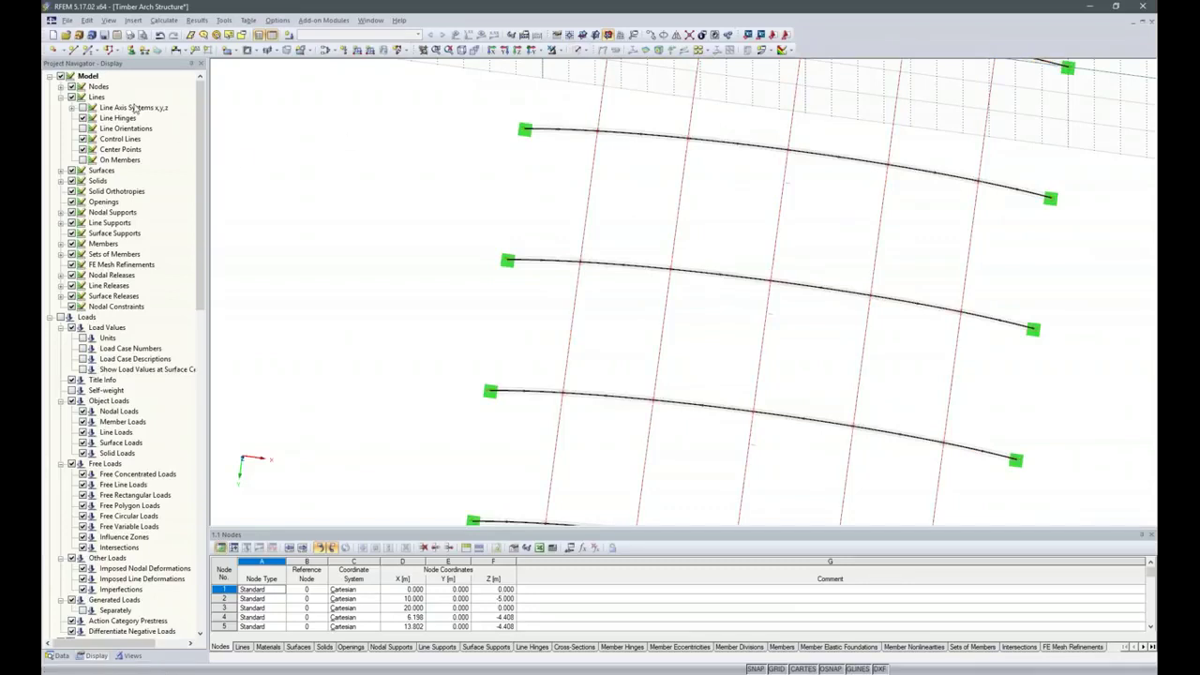
- Define a new tension member with an RD 16 round steel cross-section in Steel S 235
left_click(91, 50)
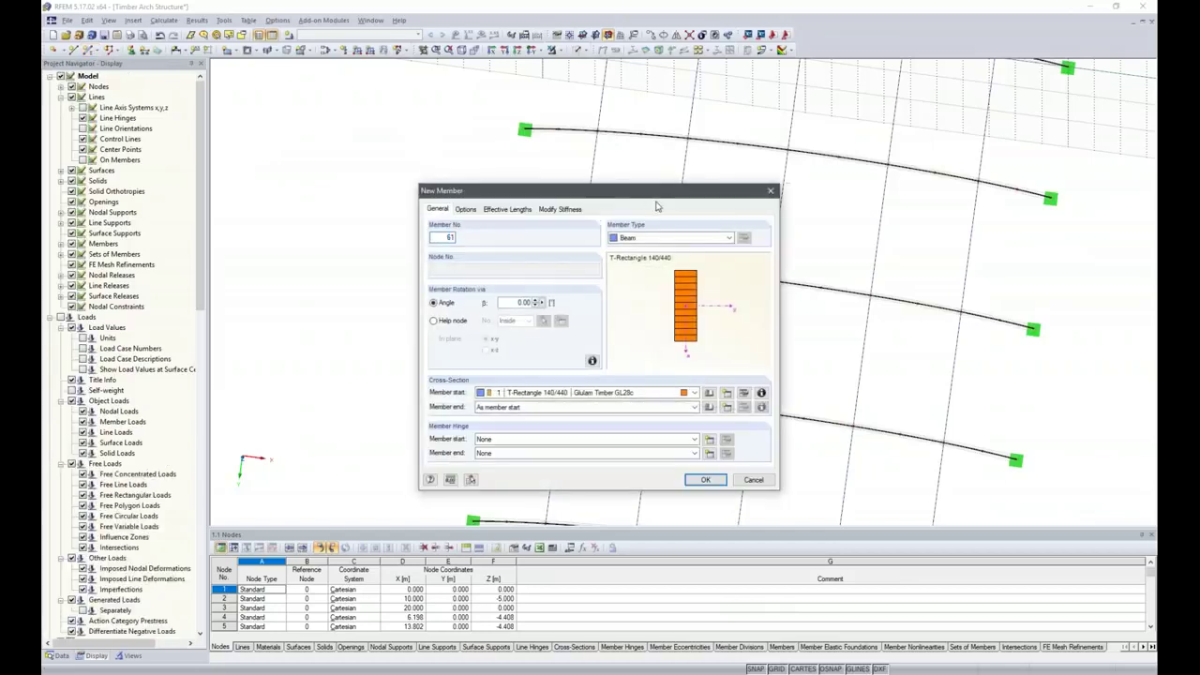
left_click(729, 238)
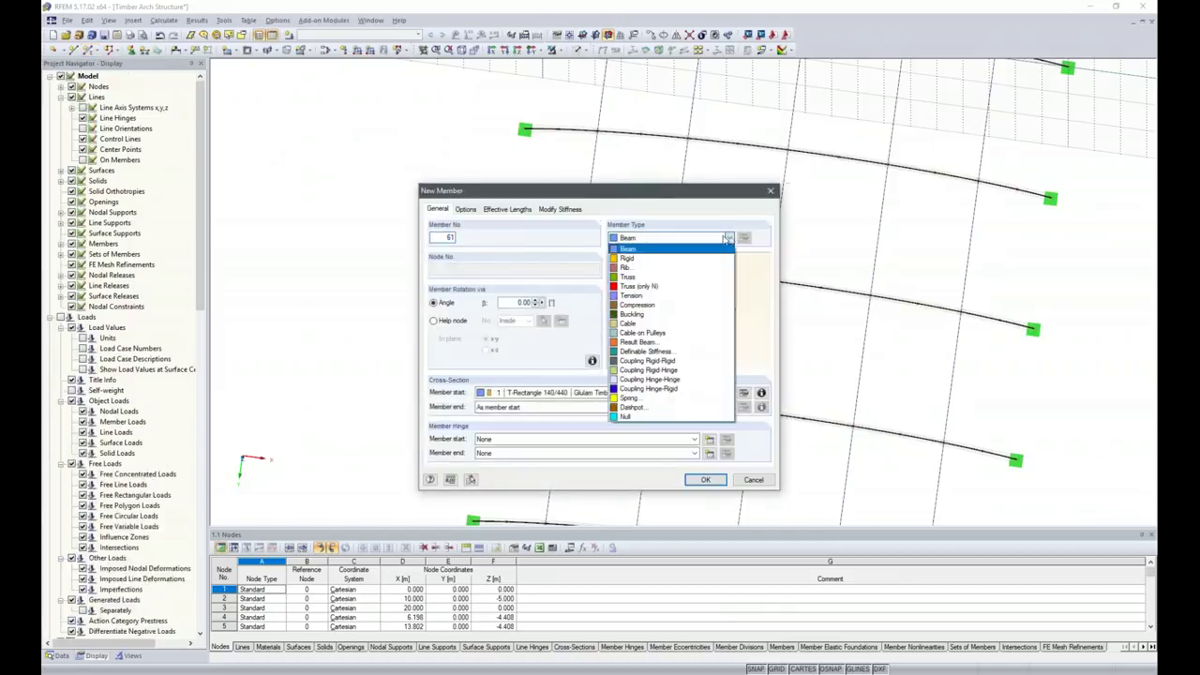
left_click(657, 300)
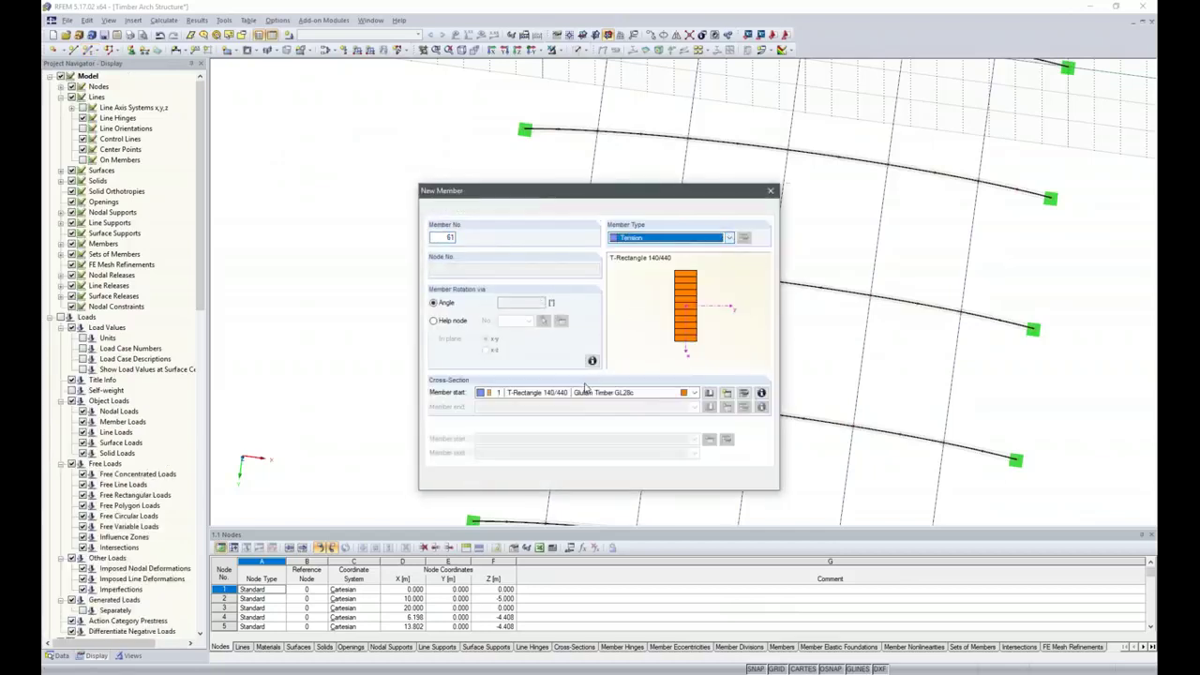
left_click(710, 393)
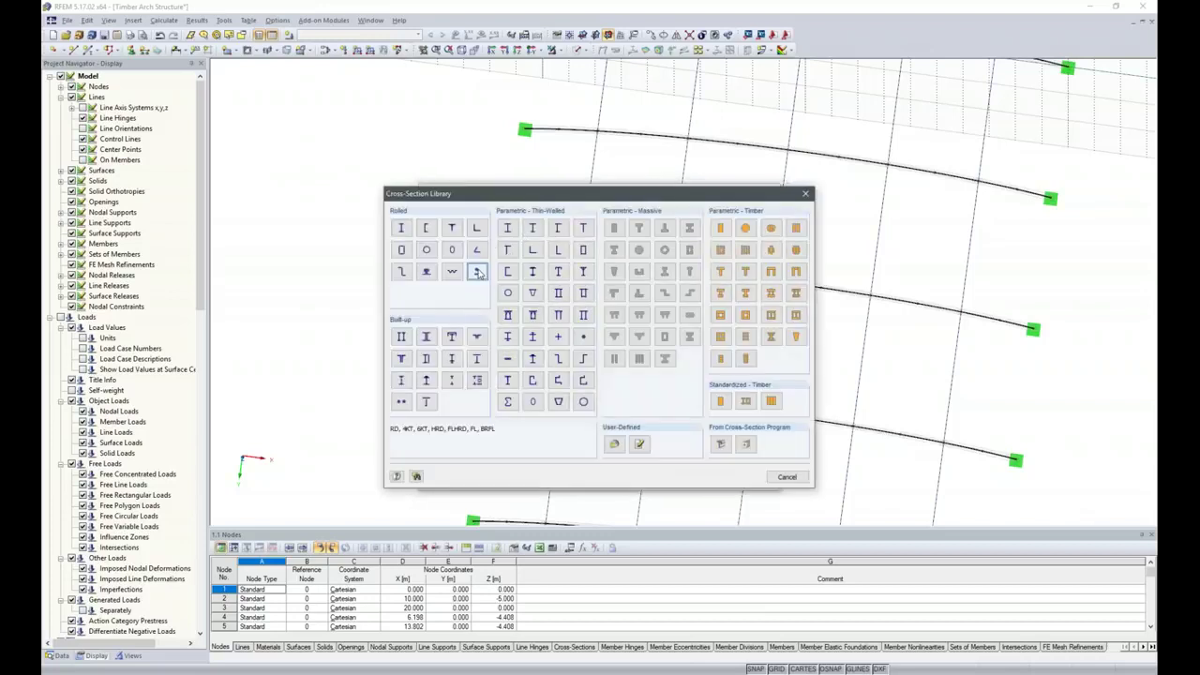
key("Escape")
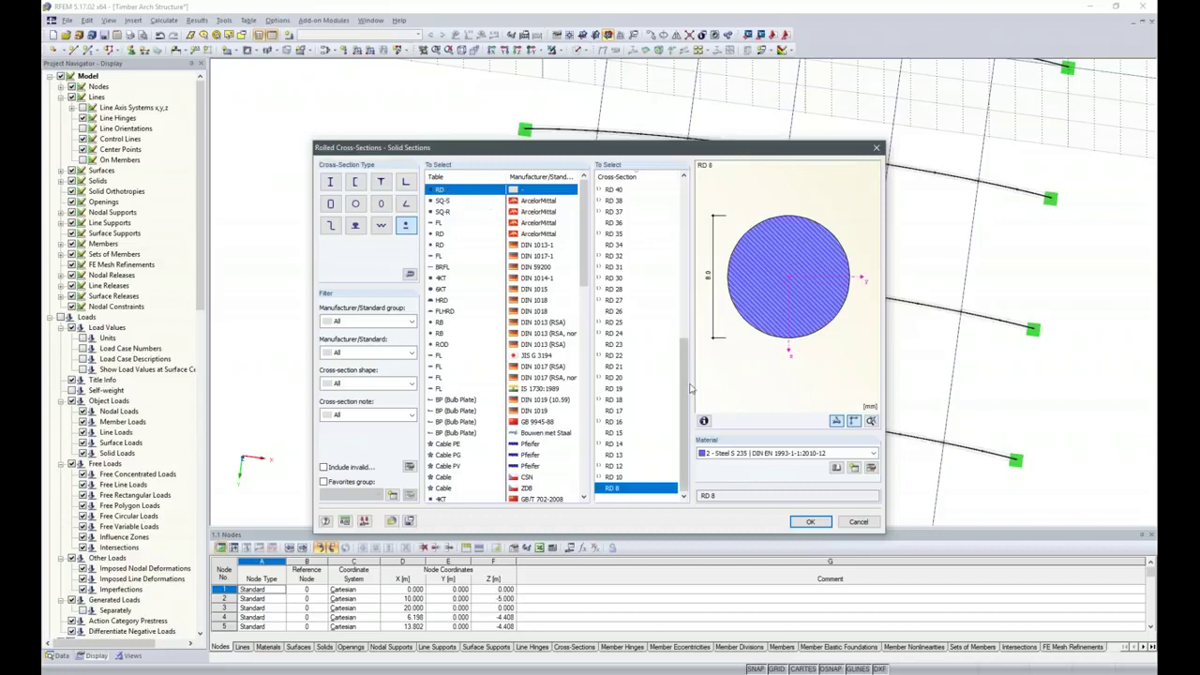
left_click(613, 423)
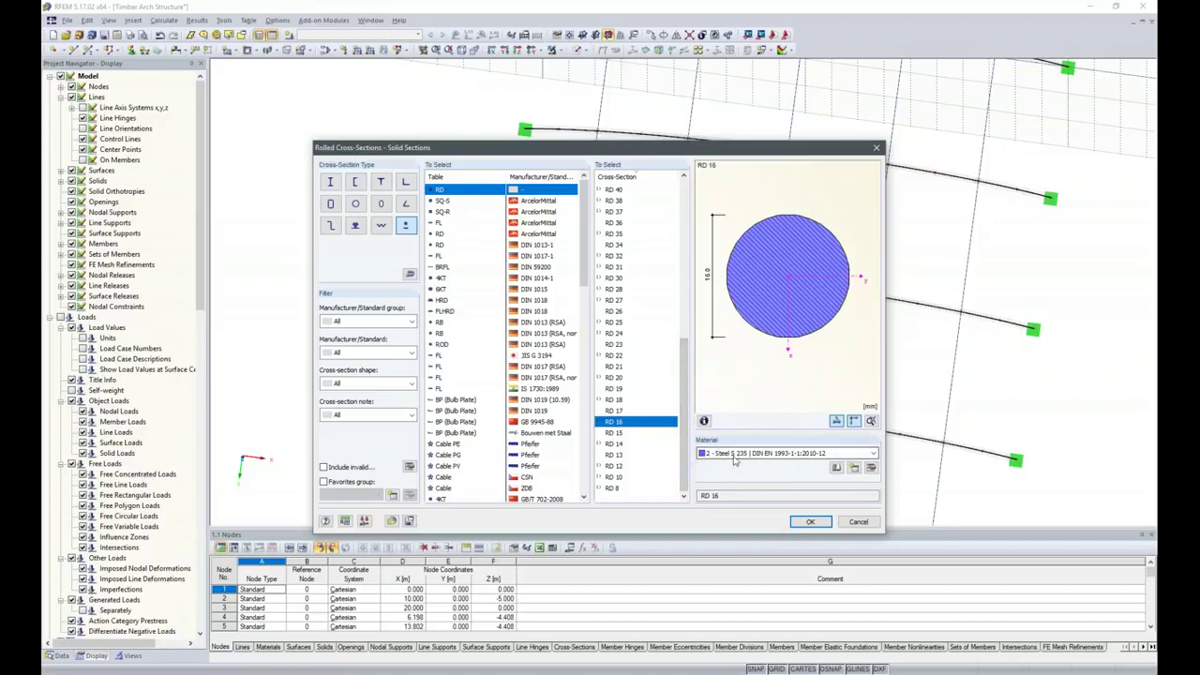
left_click(810, 522)
left_click(705, 479)
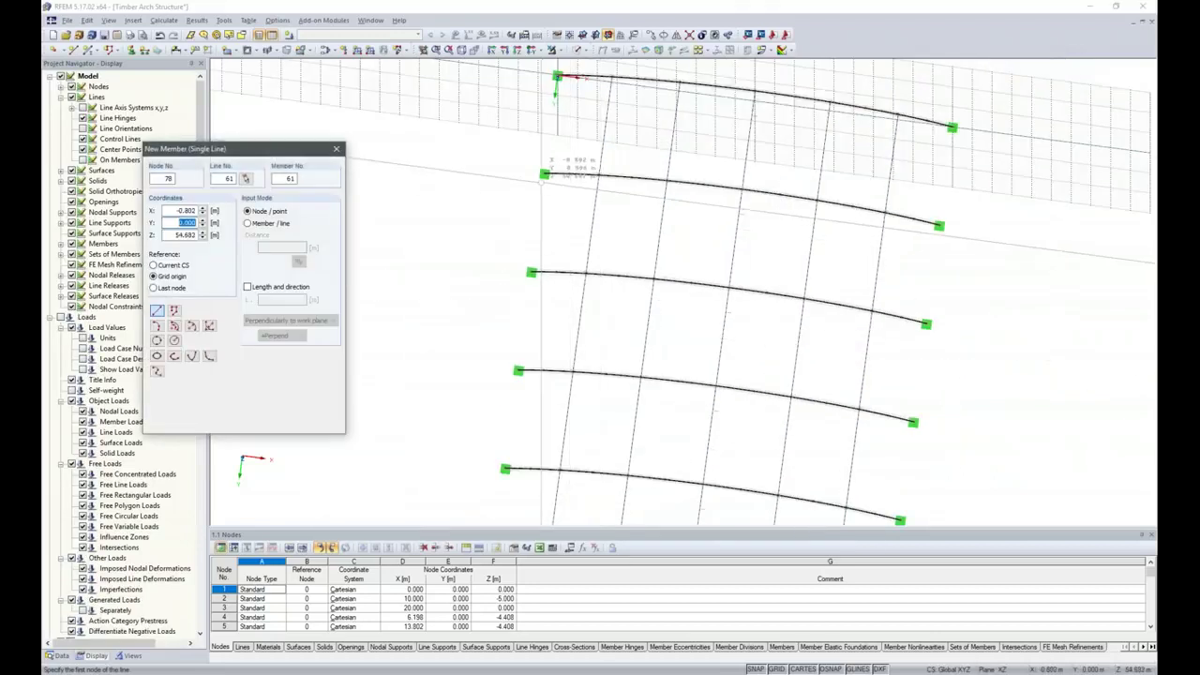
- Draw six parallel tension diagonals from the nodes of the second arch to the next nodes of the third arch, one per bay
left_click(545, 173)
left_click(586, 272)
left_click(599, 175)
left_click(653, 278)
left_click(668, 181)
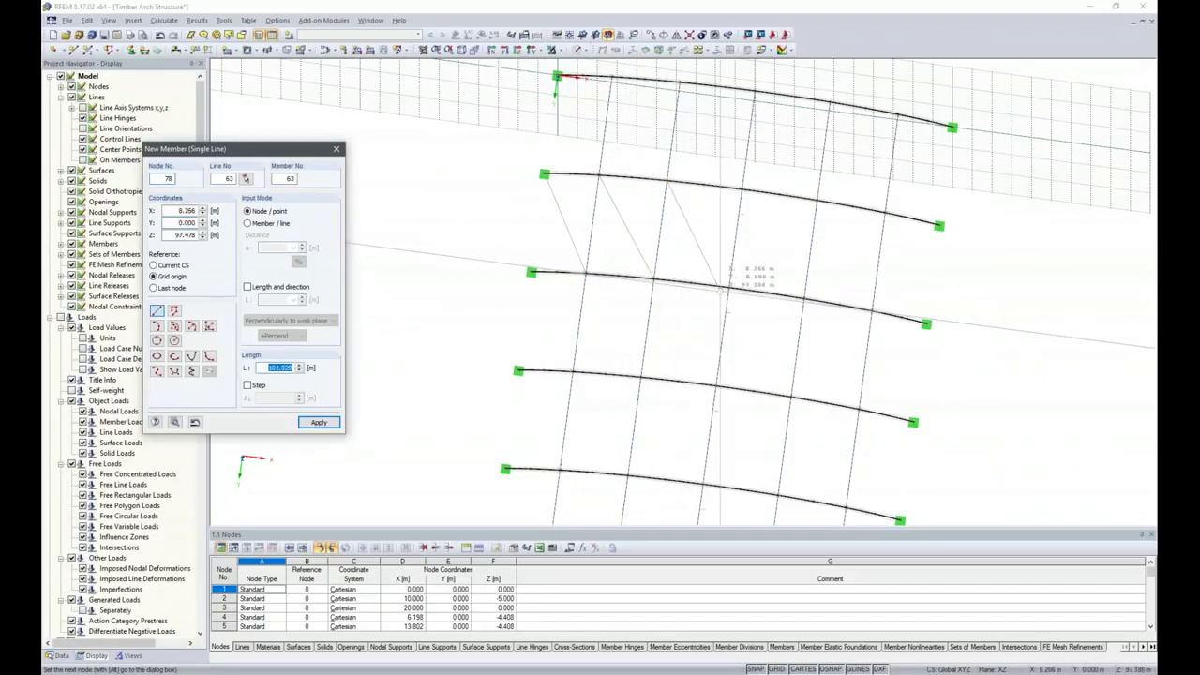
left_click(729, 288)
left_click(743, 190)
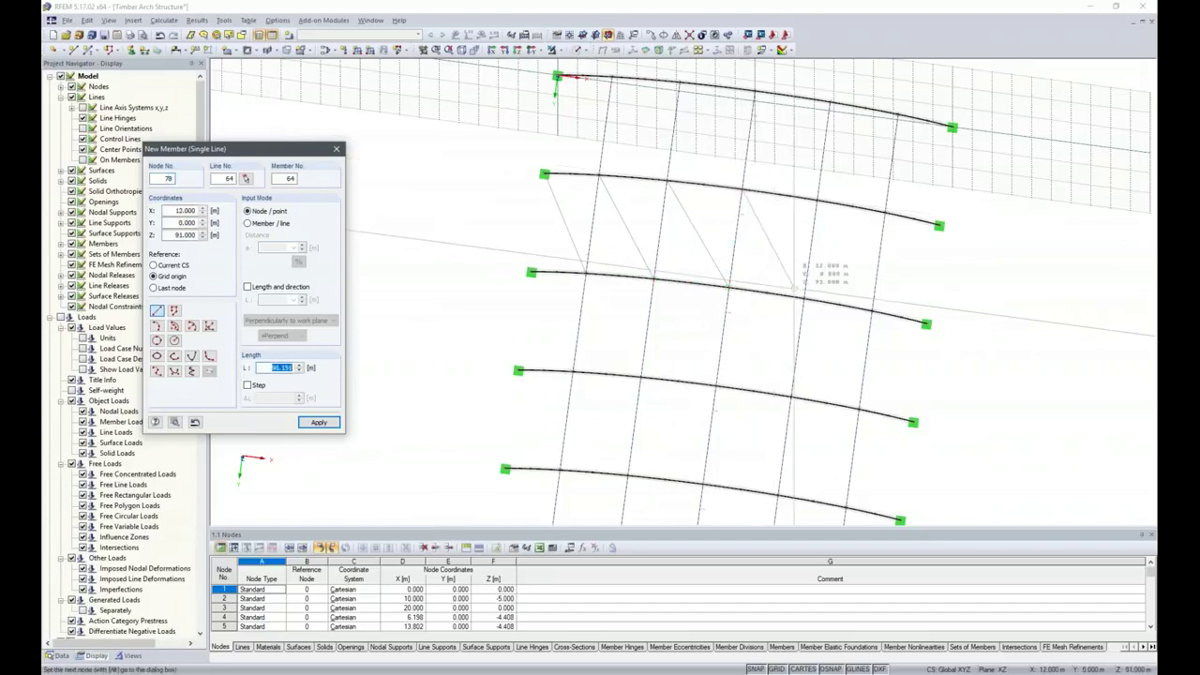
left_click(803, 299)
left_click(818, 200)
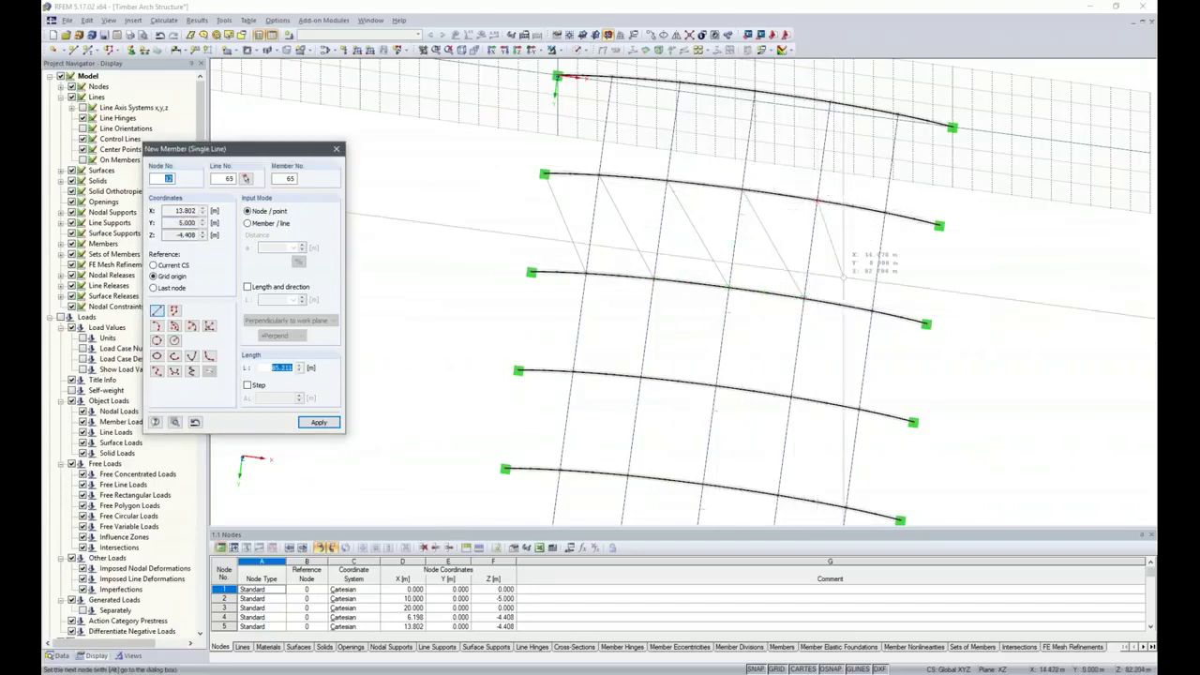
left_click(872, 312)
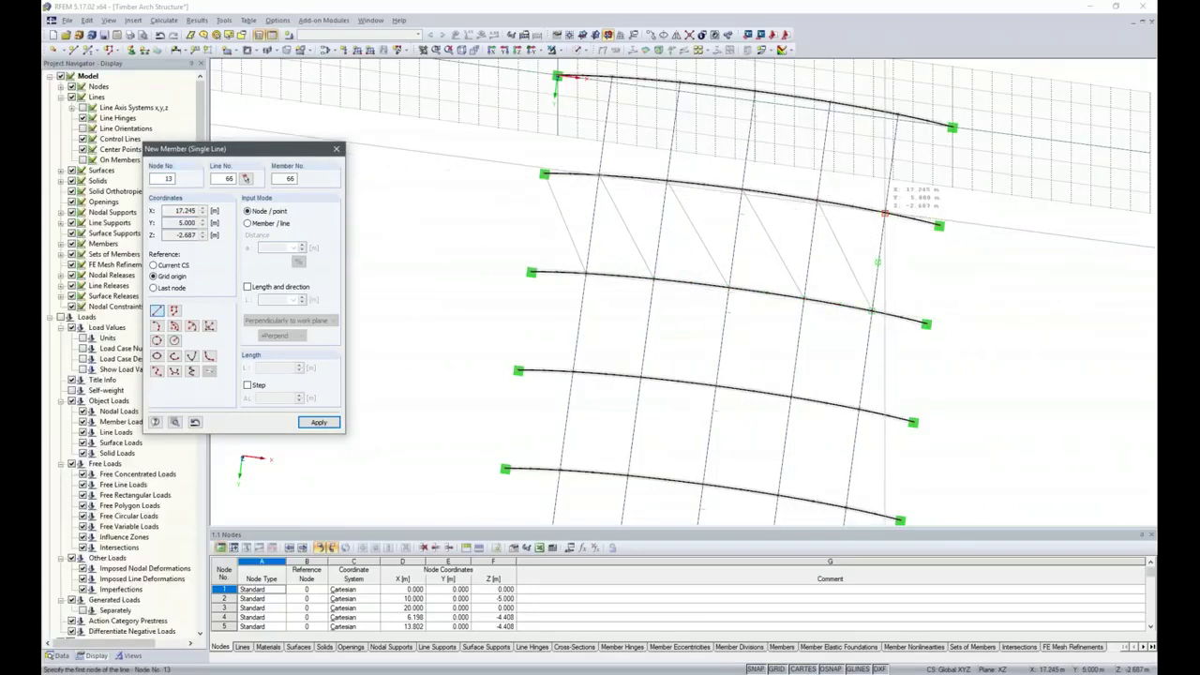
left_click(927, 324)
- Add the six opposing tension diagonals between the second and third arches to complete the cross bracing in every bay
left_click(938, 226)
left_click(872, 310)
left_click(885, 213)
left_click(803, 298)
left_click(817, 200)
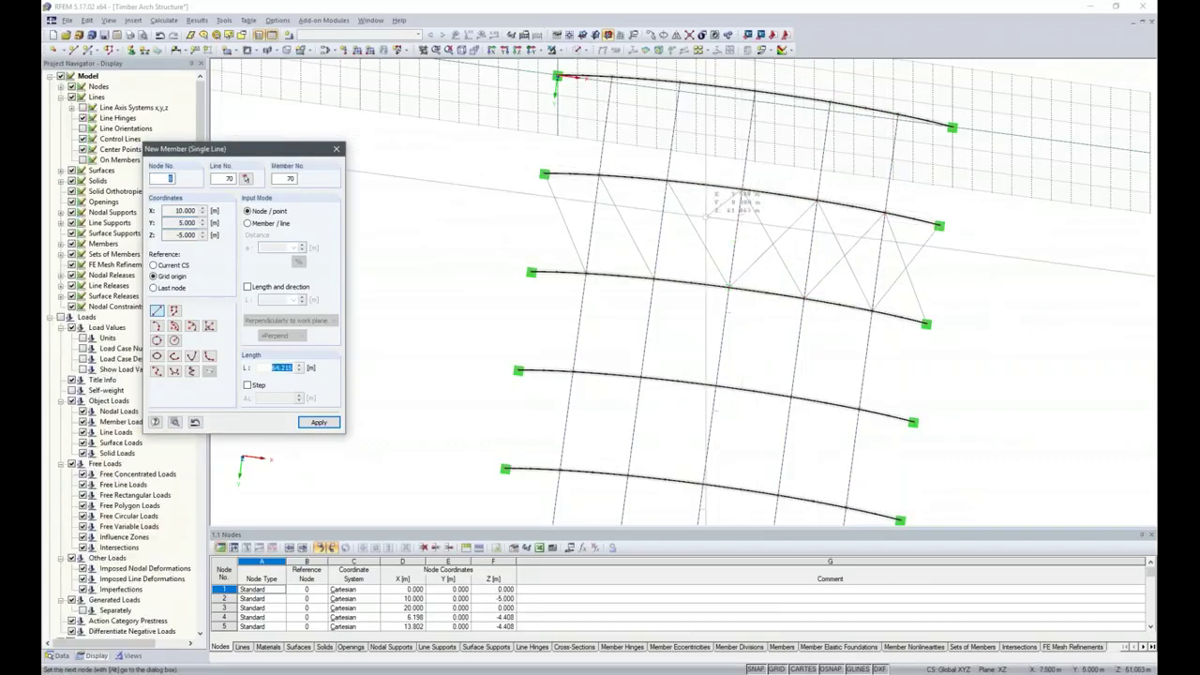
left_click(654, 278)
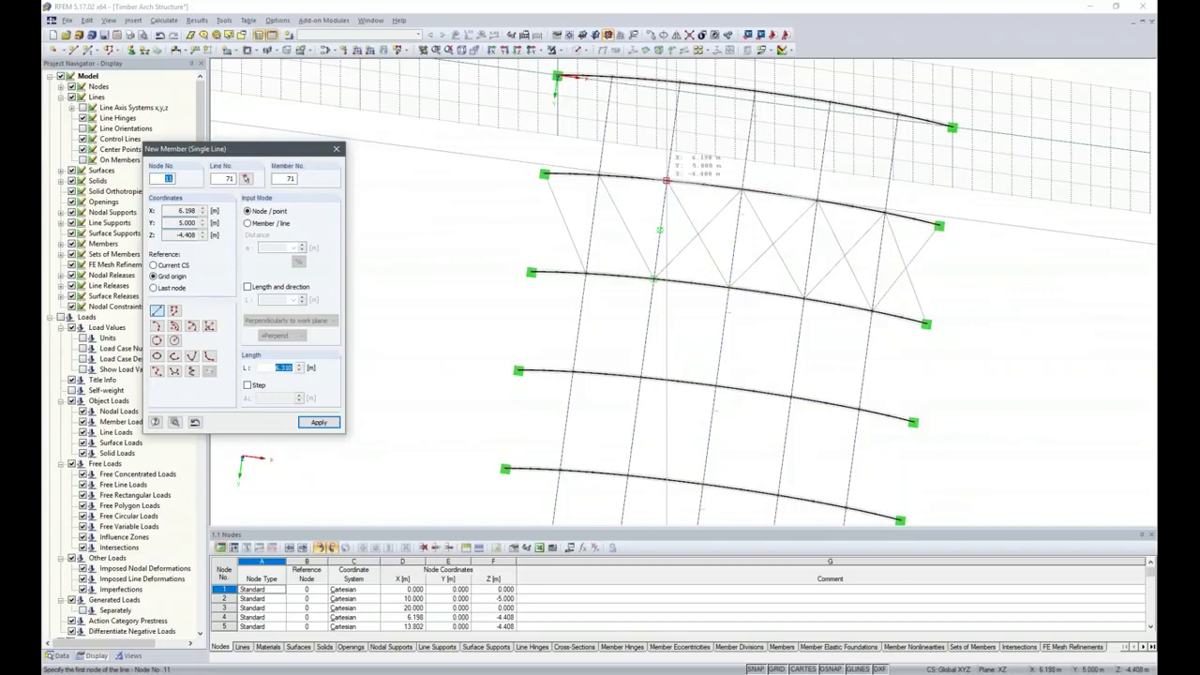
left_click(666, 180)
left_click(598, 176)
left_click(532, 272)
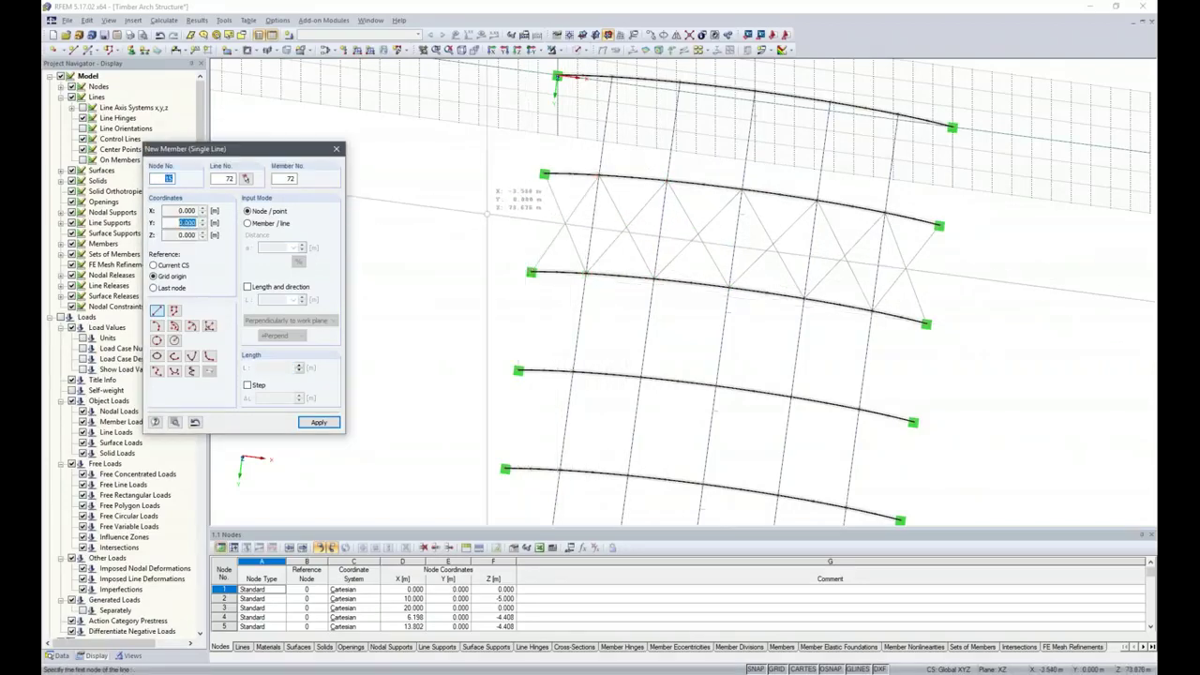
- Finish the member input and switch the braced arch structure to the solid display model
key("Escape")
middle_click_drag(442, 296, 367, 140)
middle_click_drag(985, 413, 838, 339, "ctrl")
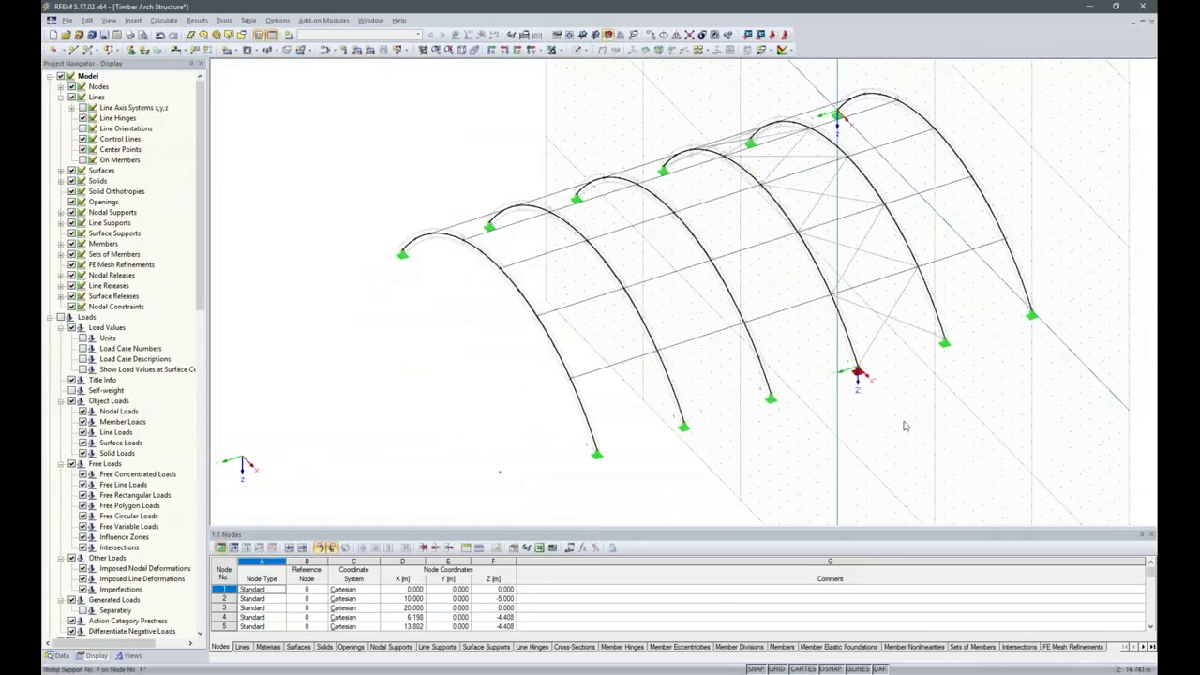
middle_click_drag(905, 427, 1090, 304, "ctrl")
middle_click_drag(939, 402, 726, 422, "ctrl")
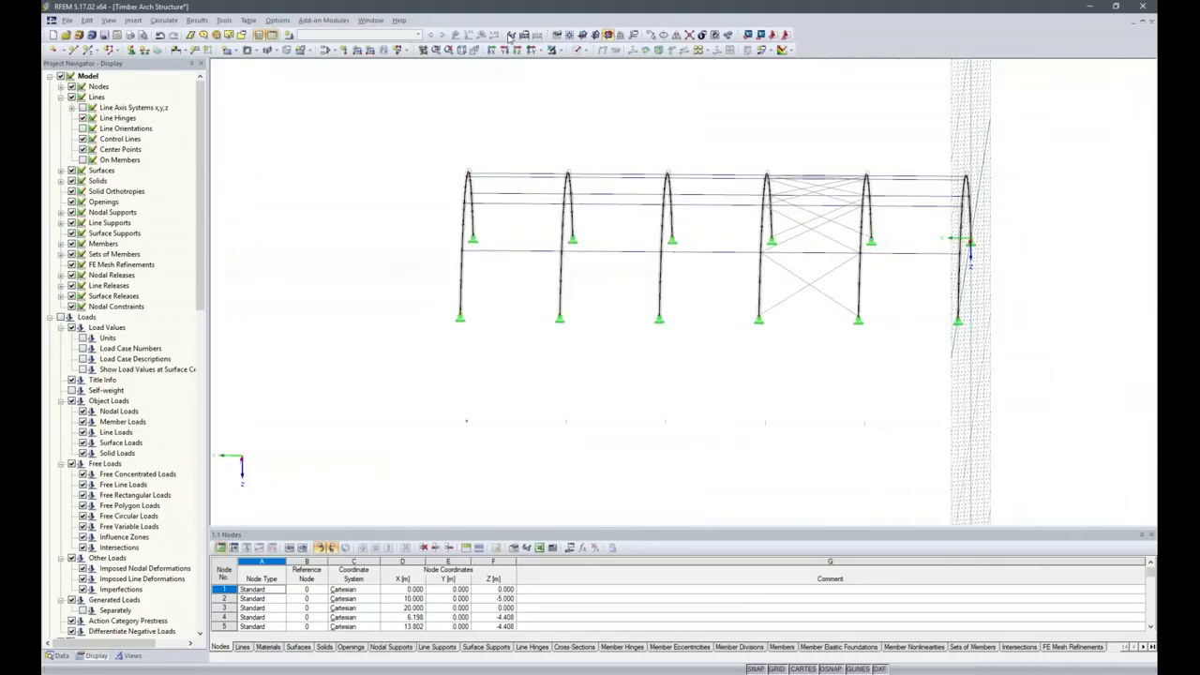
left_click(587, 51)
left_click(614, 77)
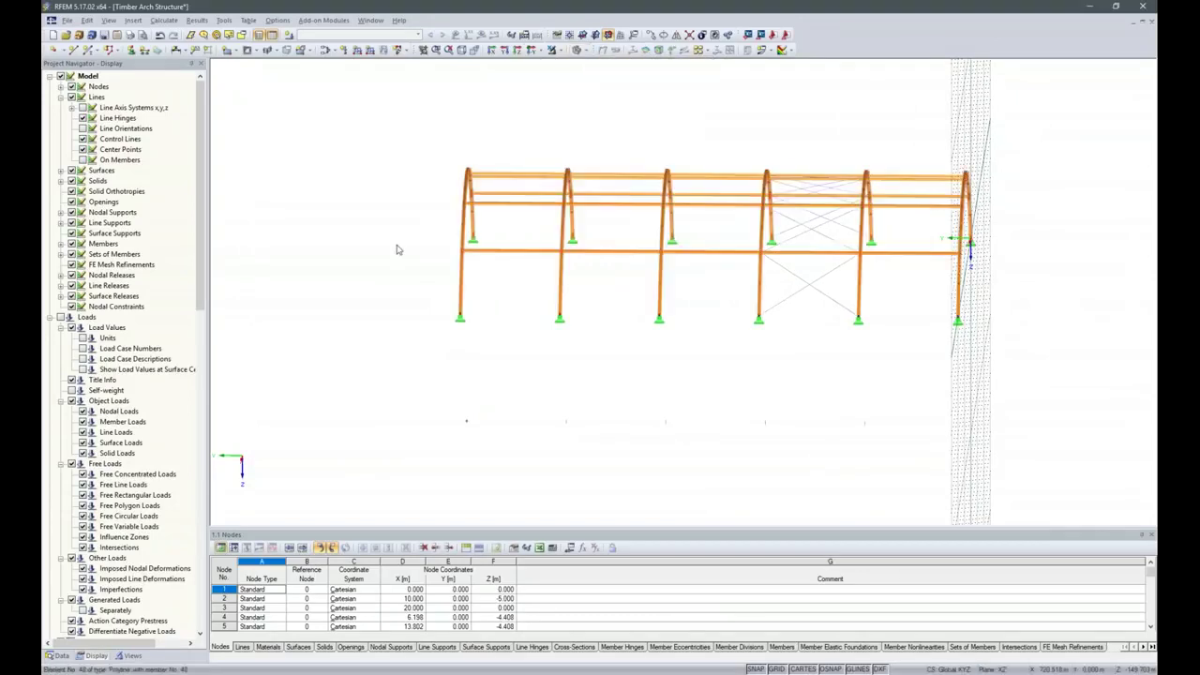
- Isolate the end arch at the coordinate origin with Visibility by Selected Objects and view it in the reverse Y-direction
middle_click_drag(889, 423, 910, 425, "ctrl")
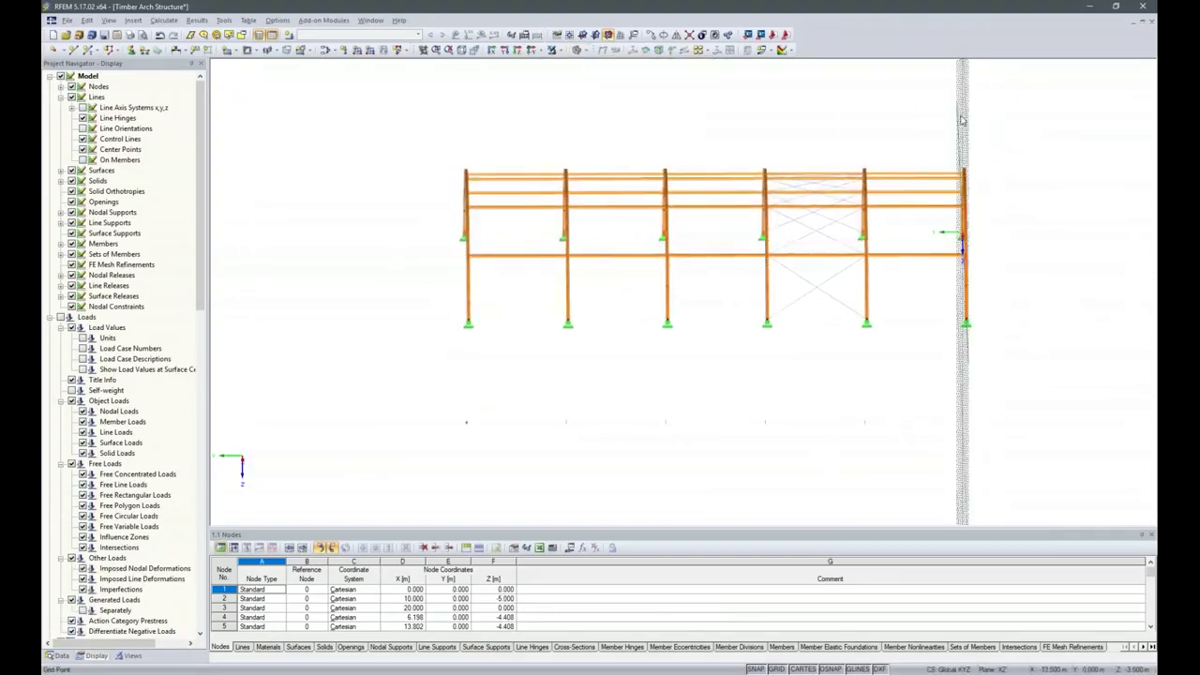
left_click_drag(946, 113, 1017, 415)
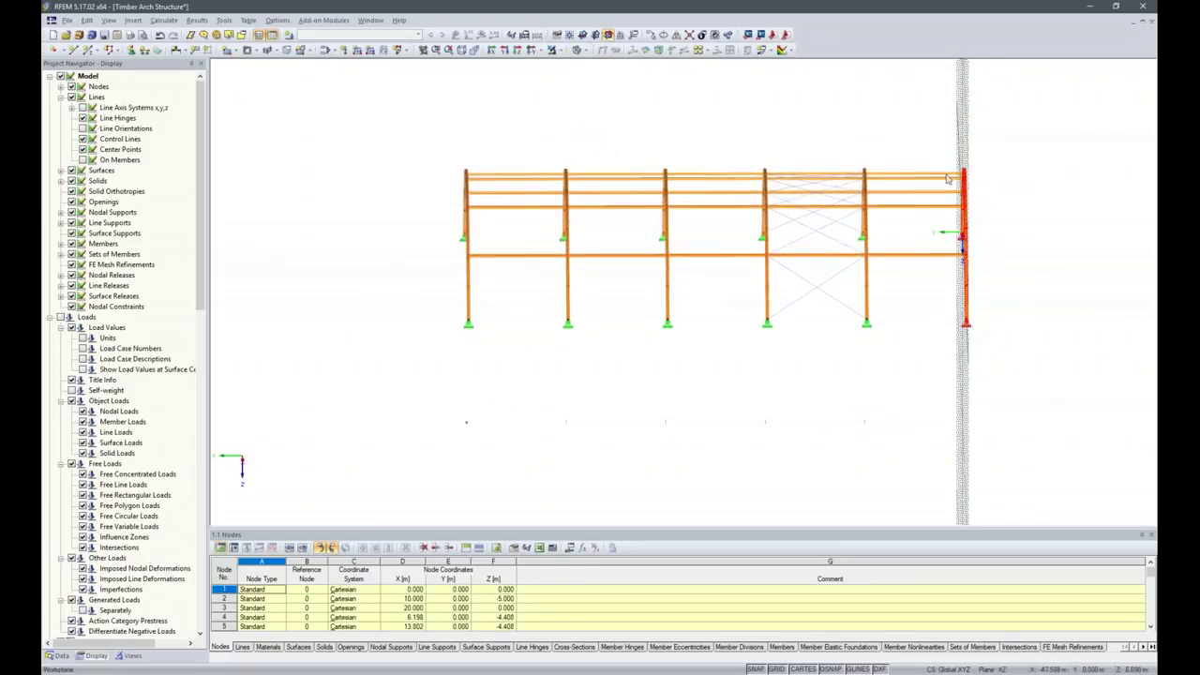
left_click(553, 50)
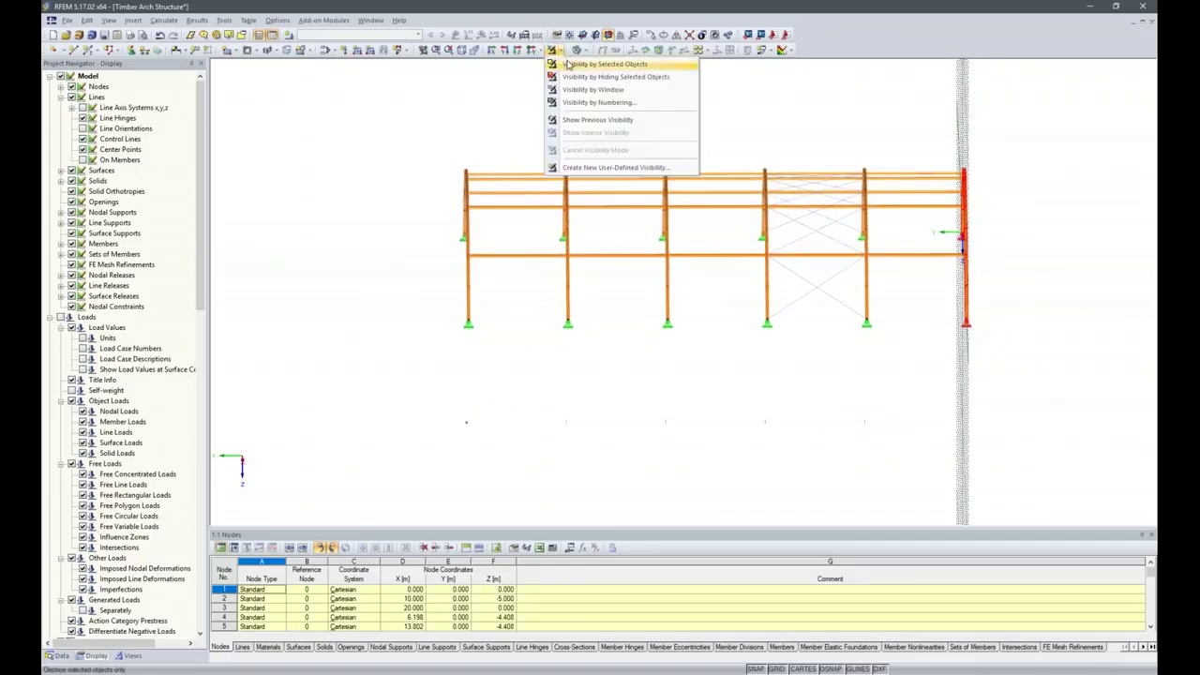
left_click(568, 65)
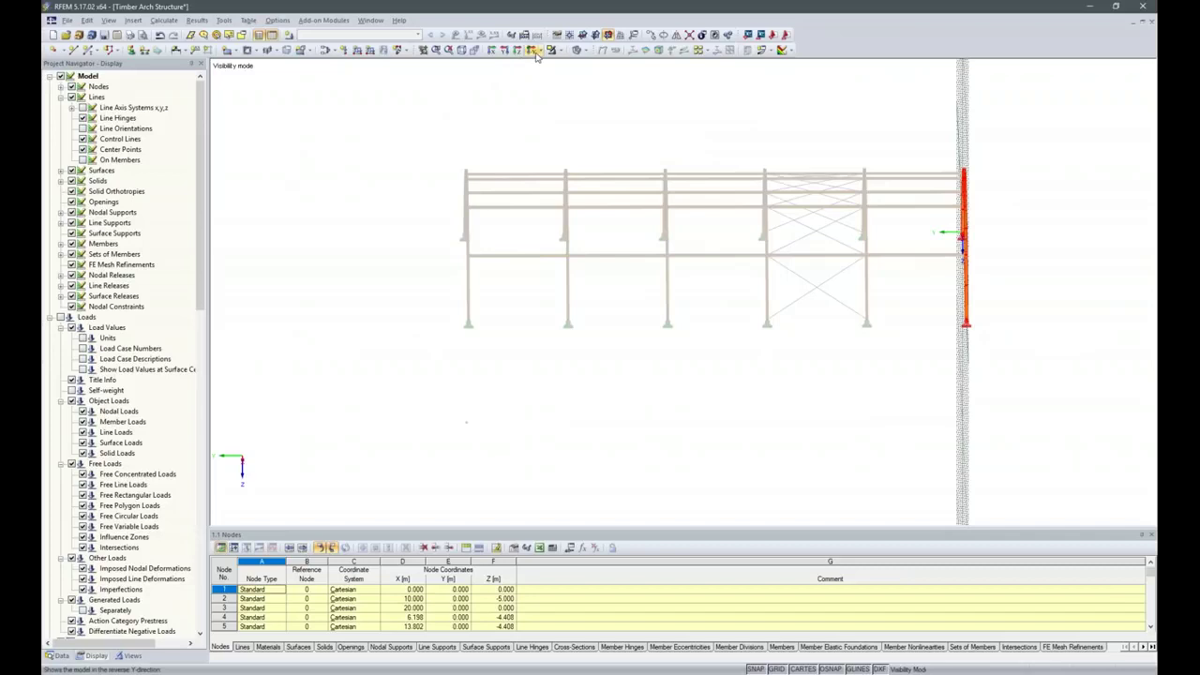
left_click(539, 53)
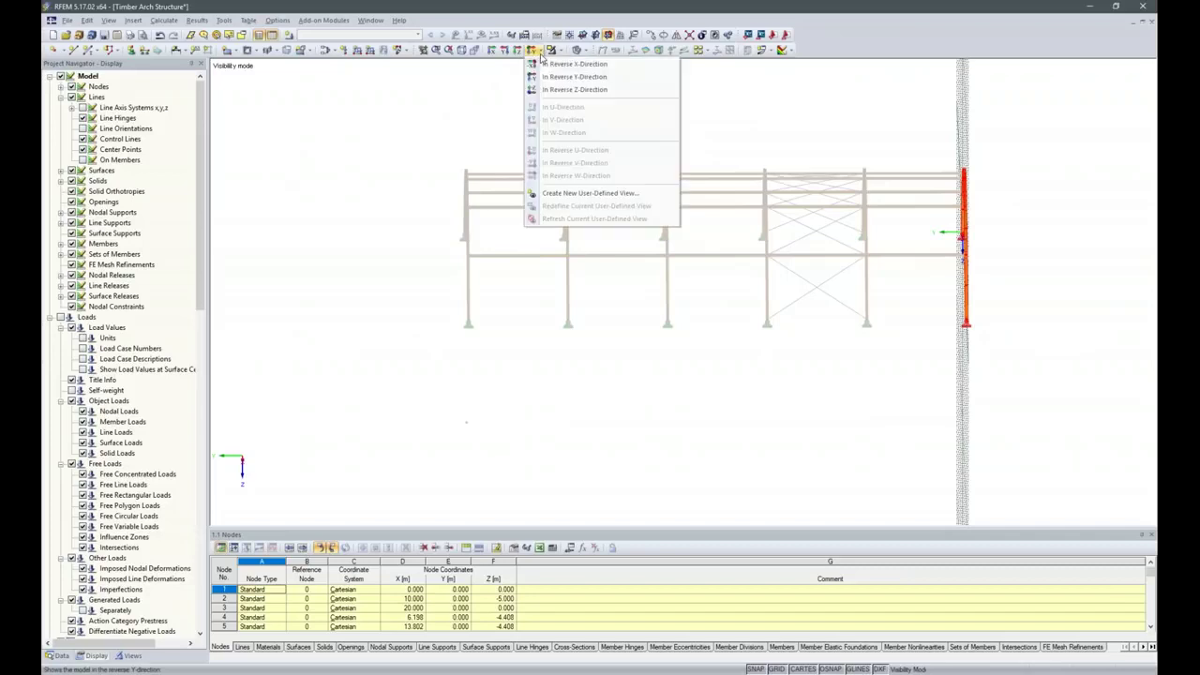
left_click(567, 76)
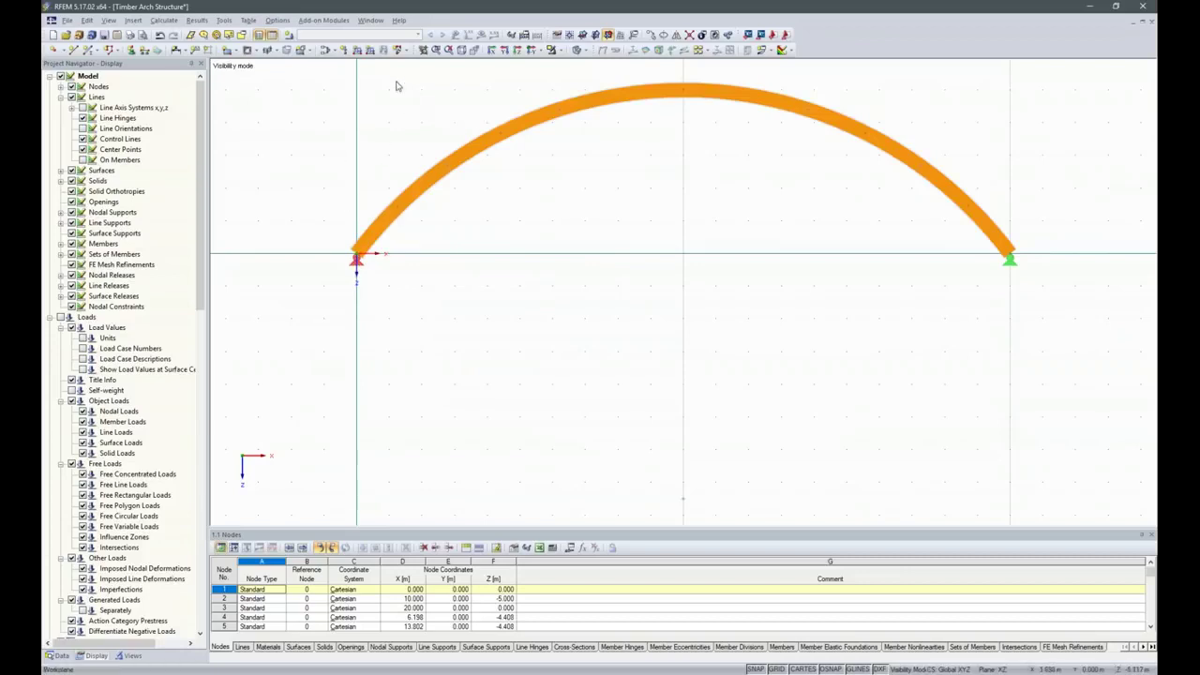
- Copy the supported base node at the origin three times at 5 m spacing in X, with connecting lines between nodes turned off
left_click(651, 35)
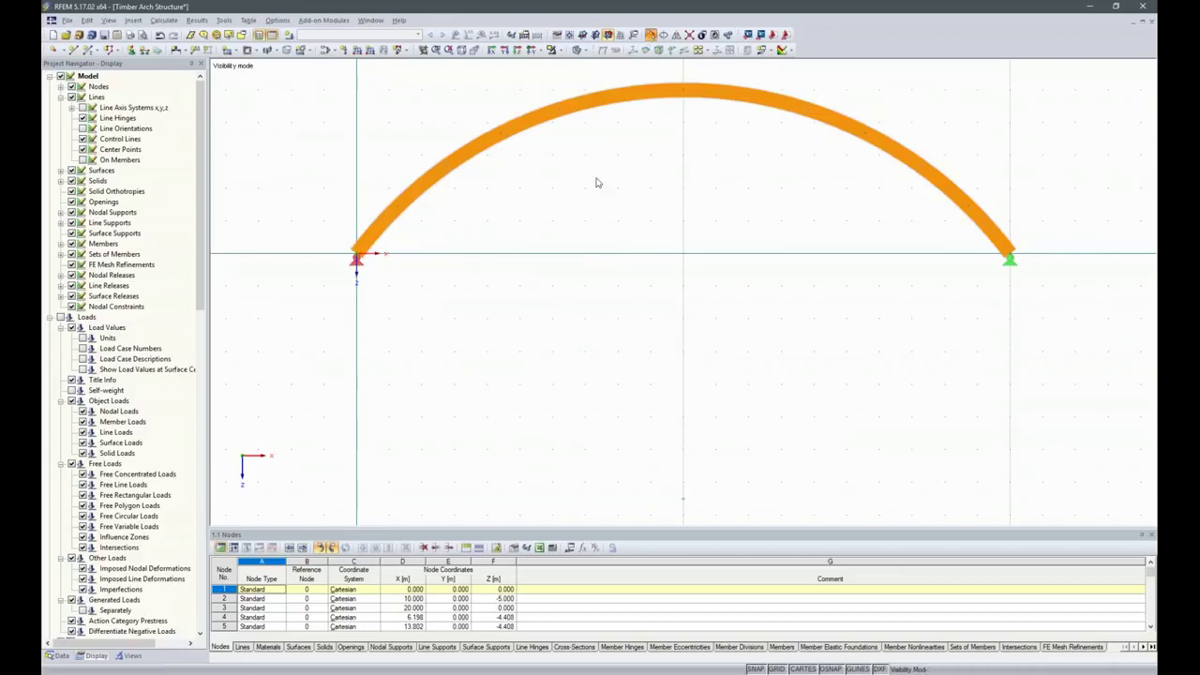
double_click(455, 363)
type("0")
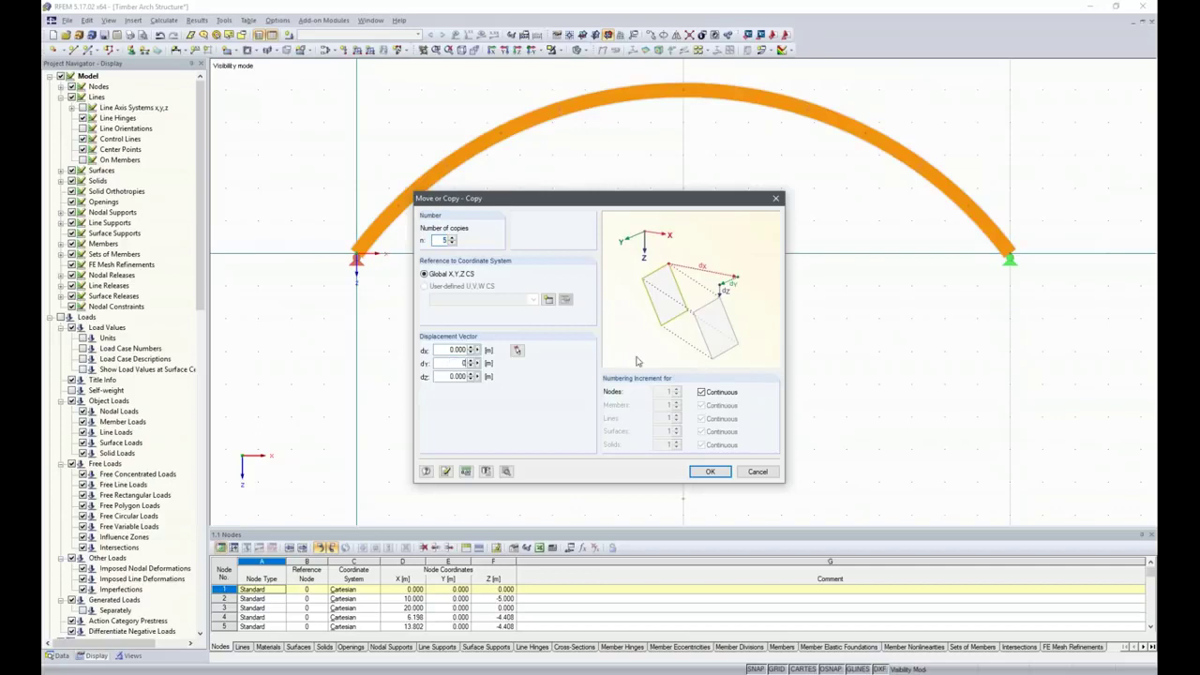
double_click(445, 349)
left_click(506, 472)
left_click(424, 205)
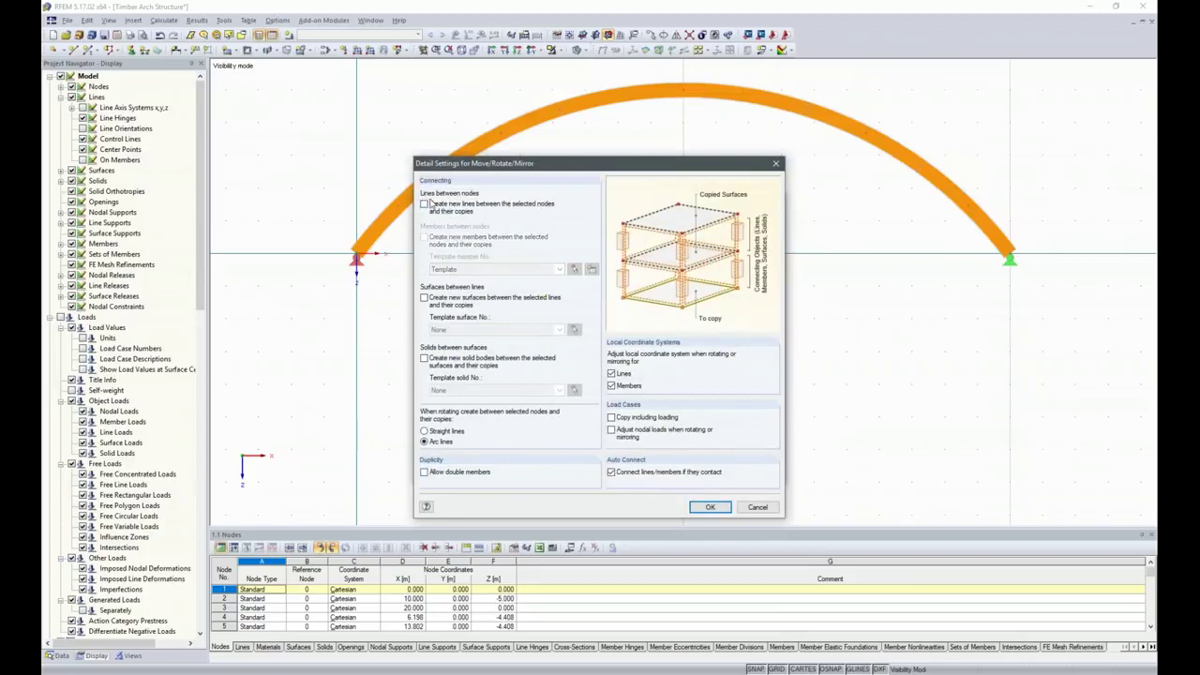
left_click(710, 506)
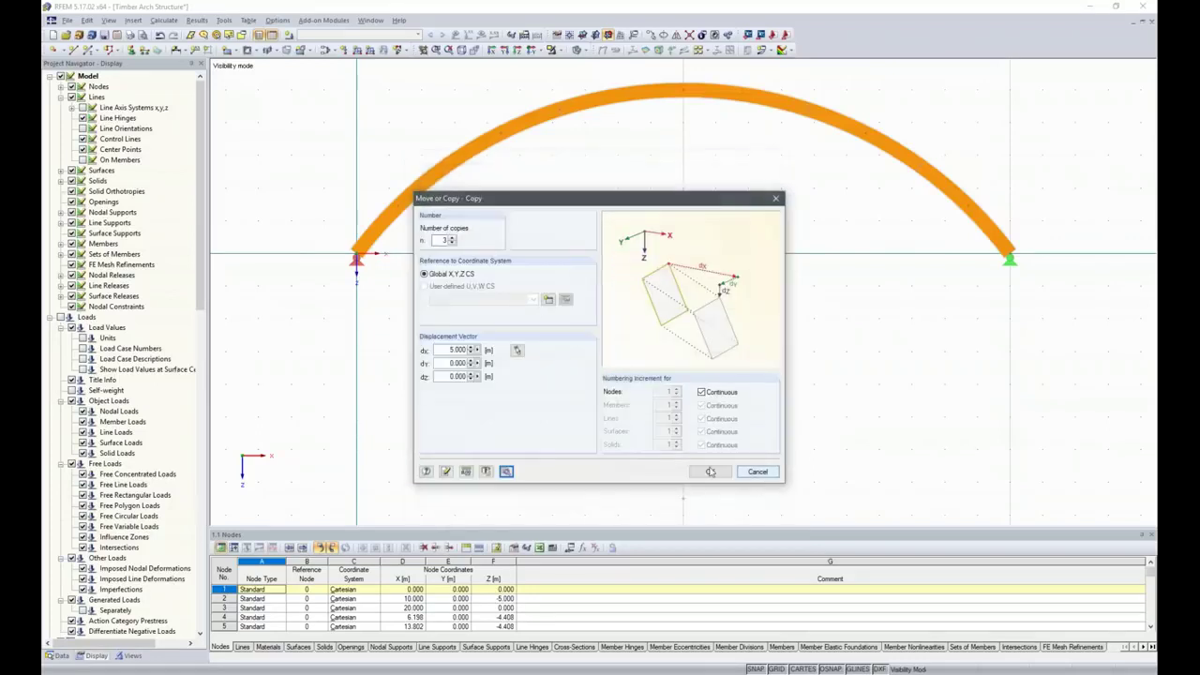
left_click(710, 472)
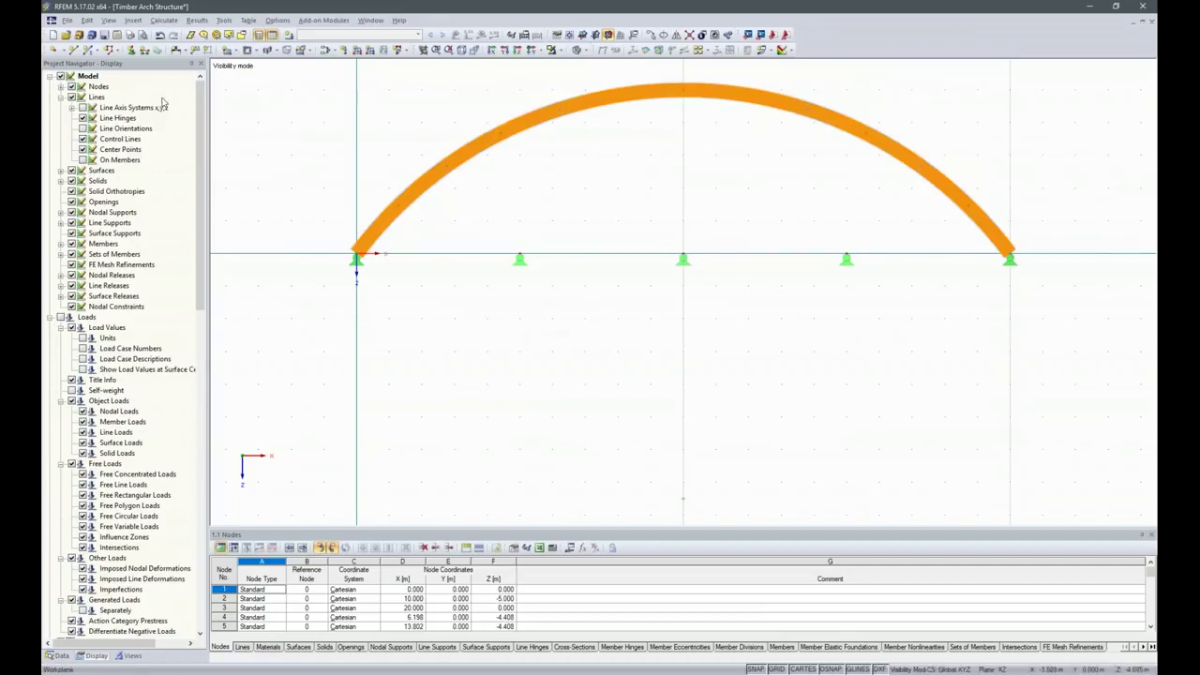
- Define a new beam member with a rectangular timber cross-section 100 mm wide and 200 mm high in Glulam Timber GL28c
left_click(85, 51)
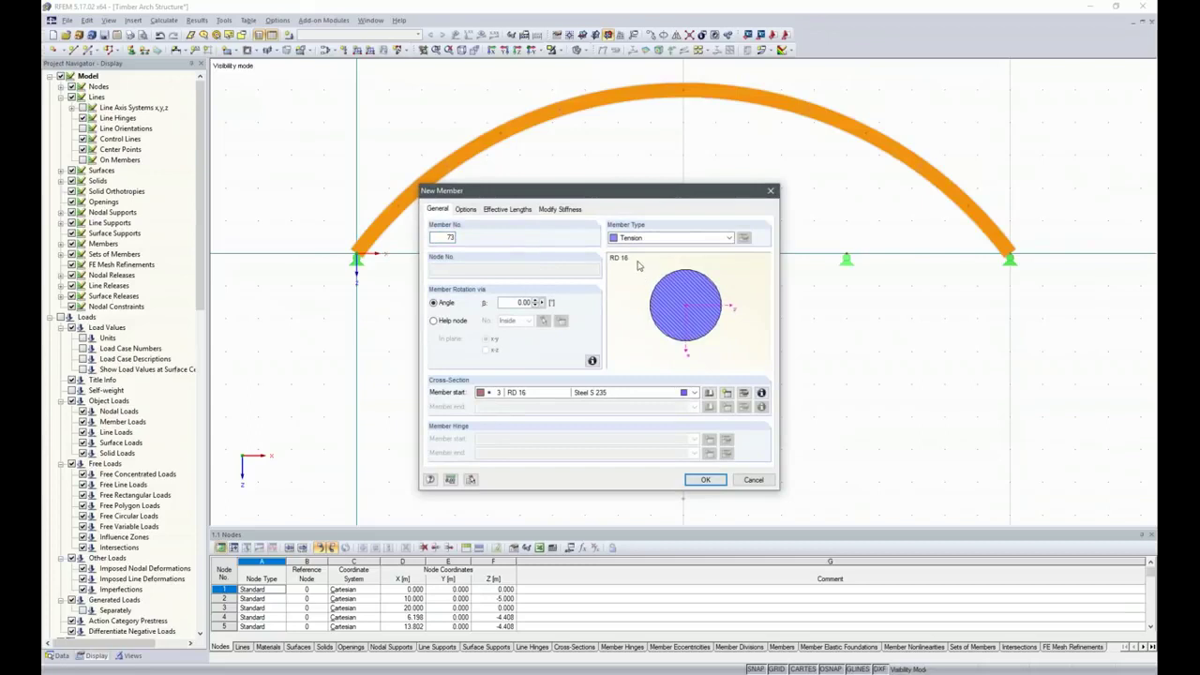
left_click(694, 238)
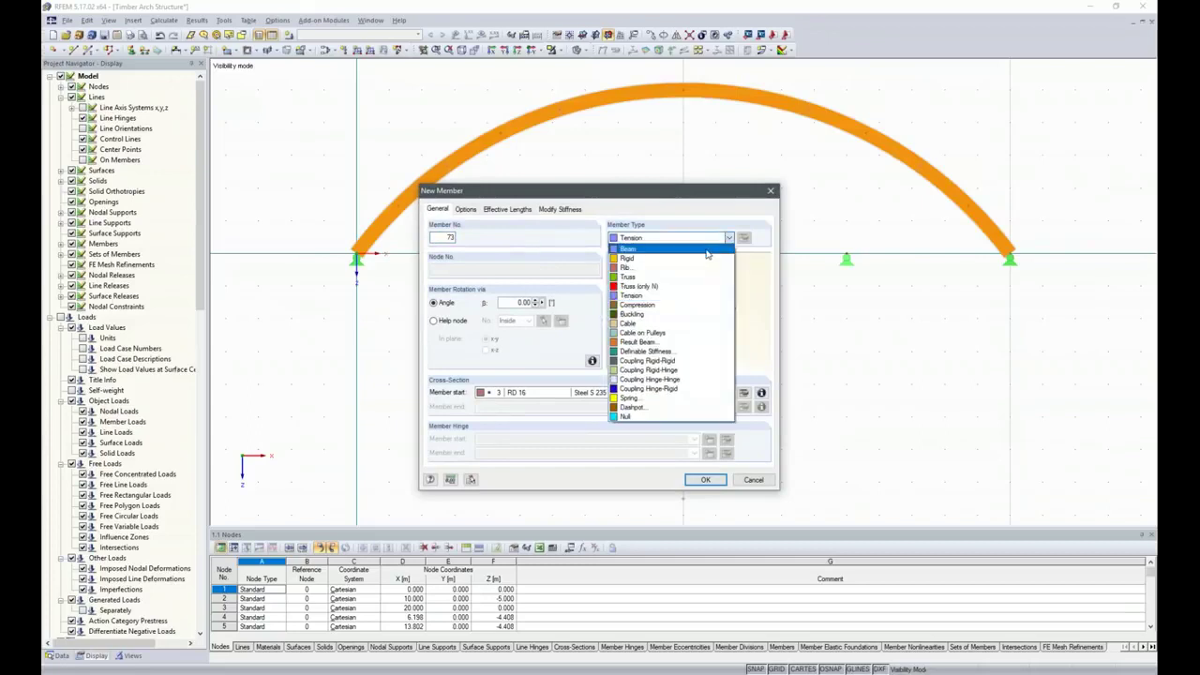
left_click(675, 248)
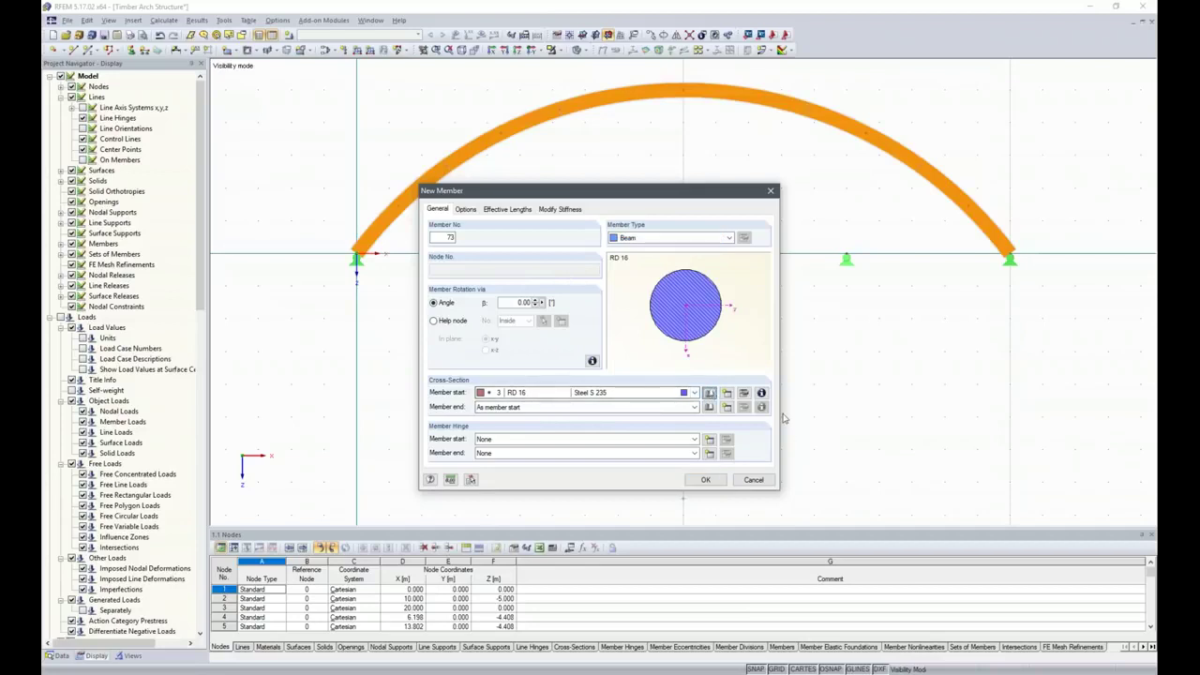
left_click(709, 393)
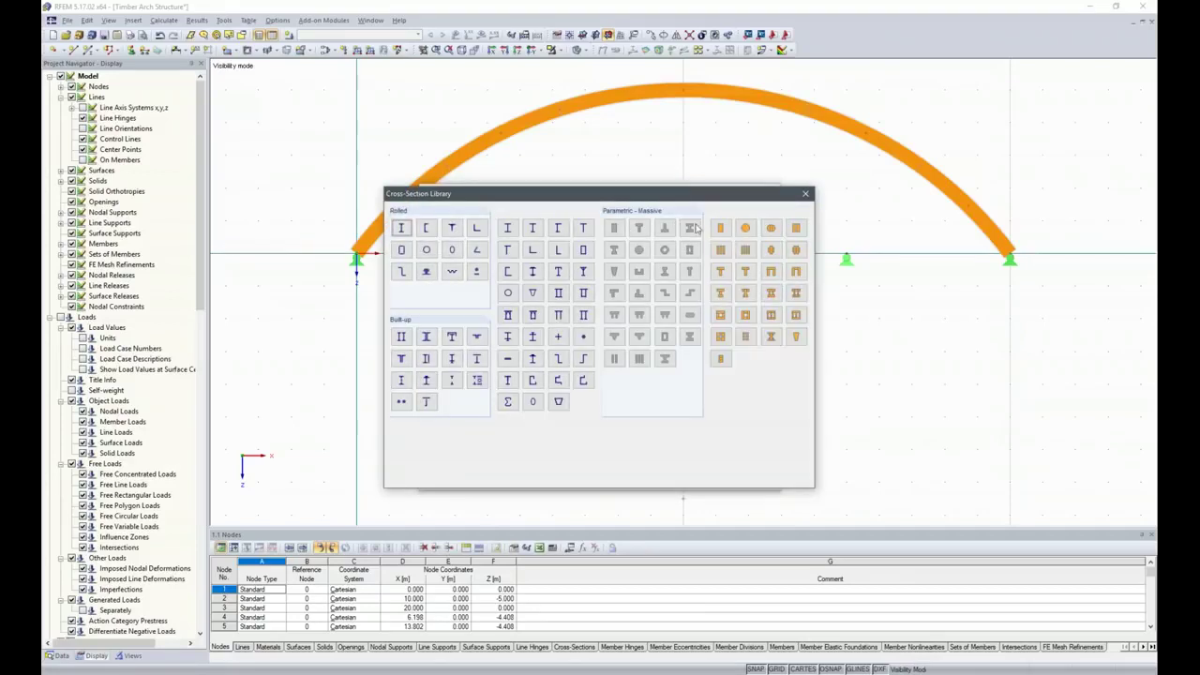
left_click(719, 228)
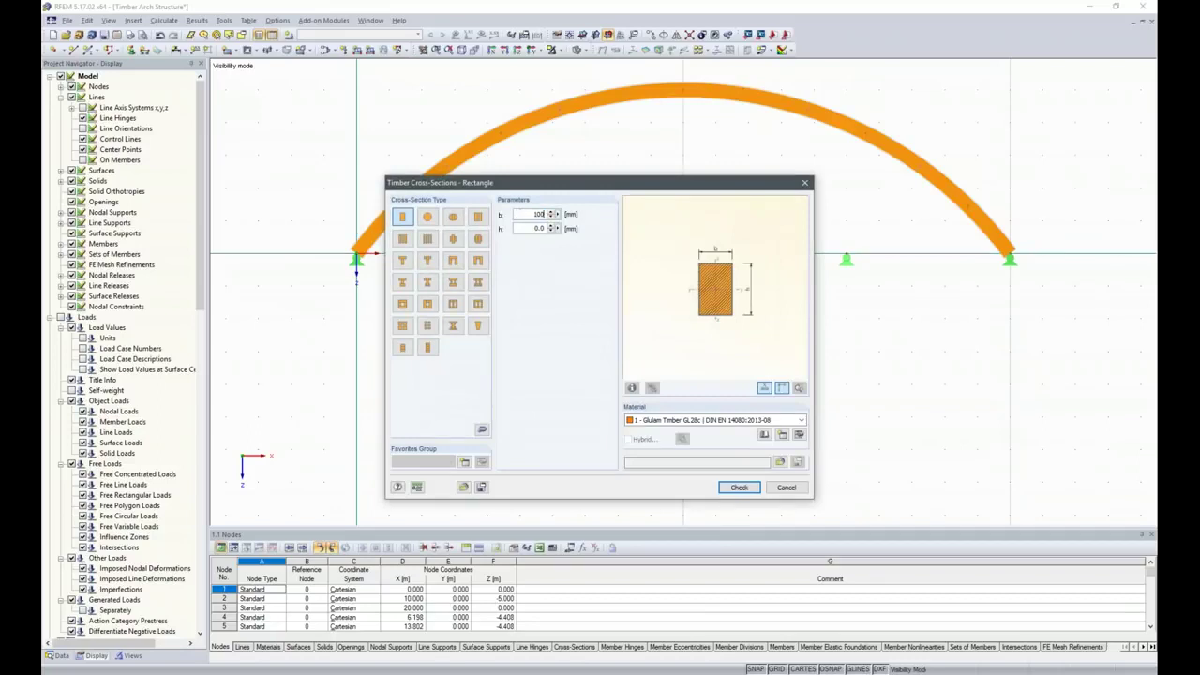
type("1")
key("BackSpace")
key("BackSpace")
type("20")
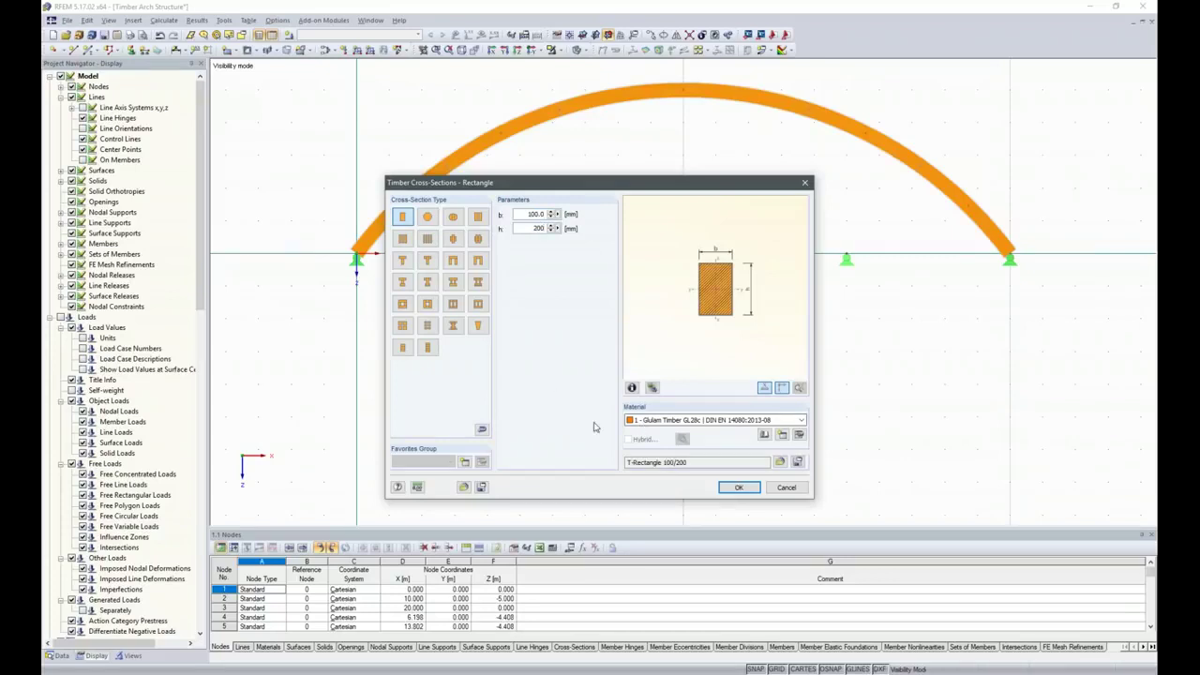
left_click(739, 487)
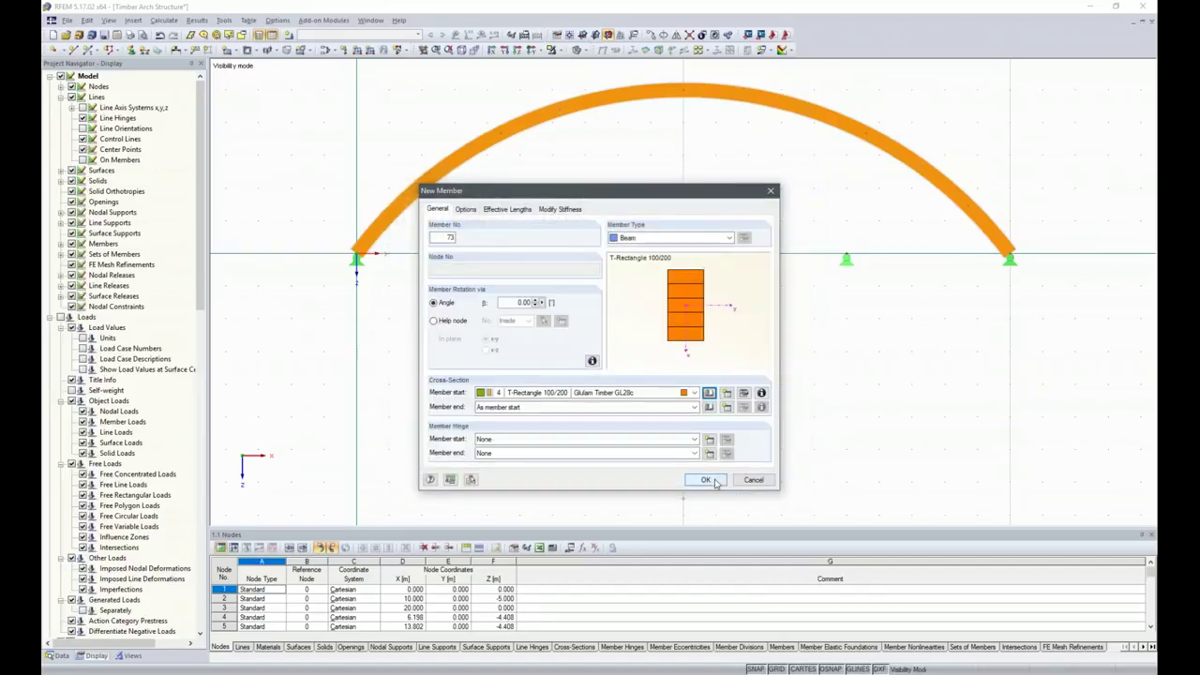
- Draw a column rotated by 90° up from the support at X = 5 m and set its top node to X 5.000, Z -1.000
left_click(503, 302)
type("90")
left_click(705, 479)
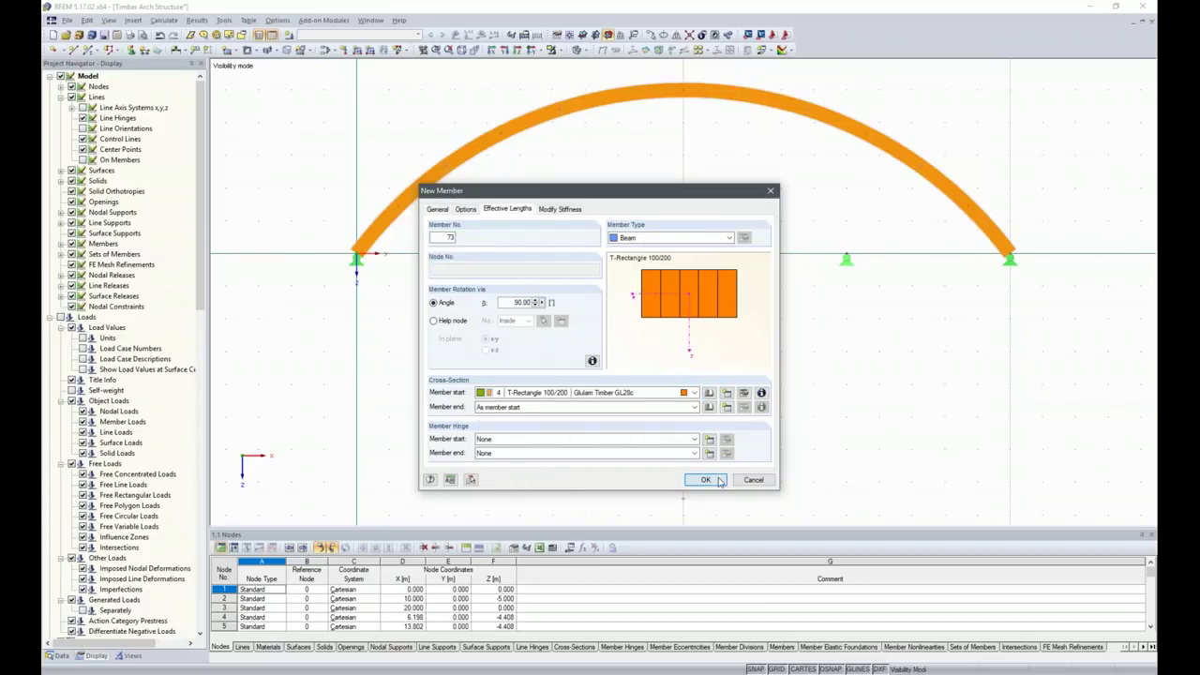
left_click(521, 255)
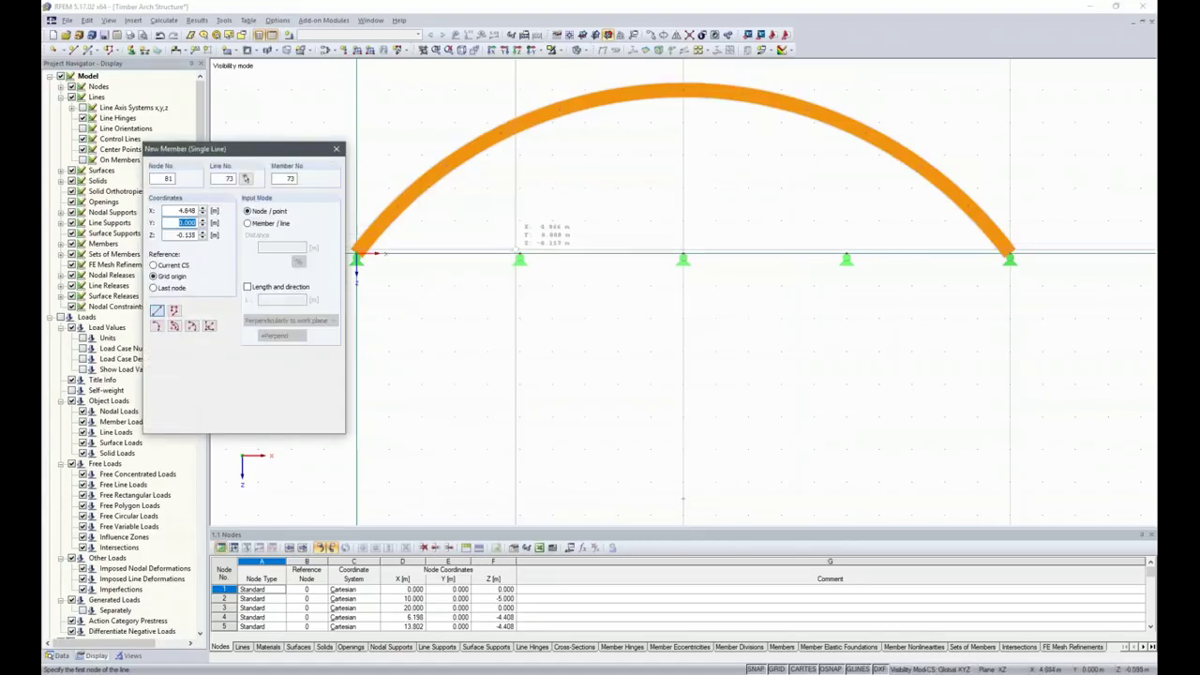
left_click(522, 218)
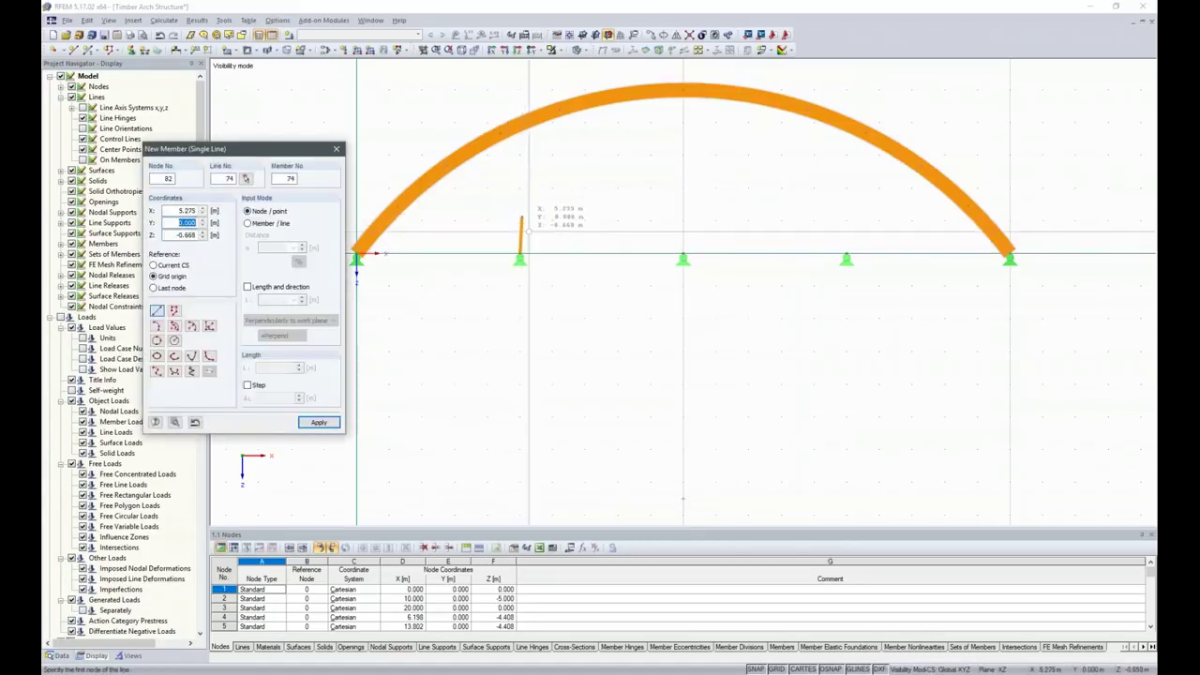
key("Escape")
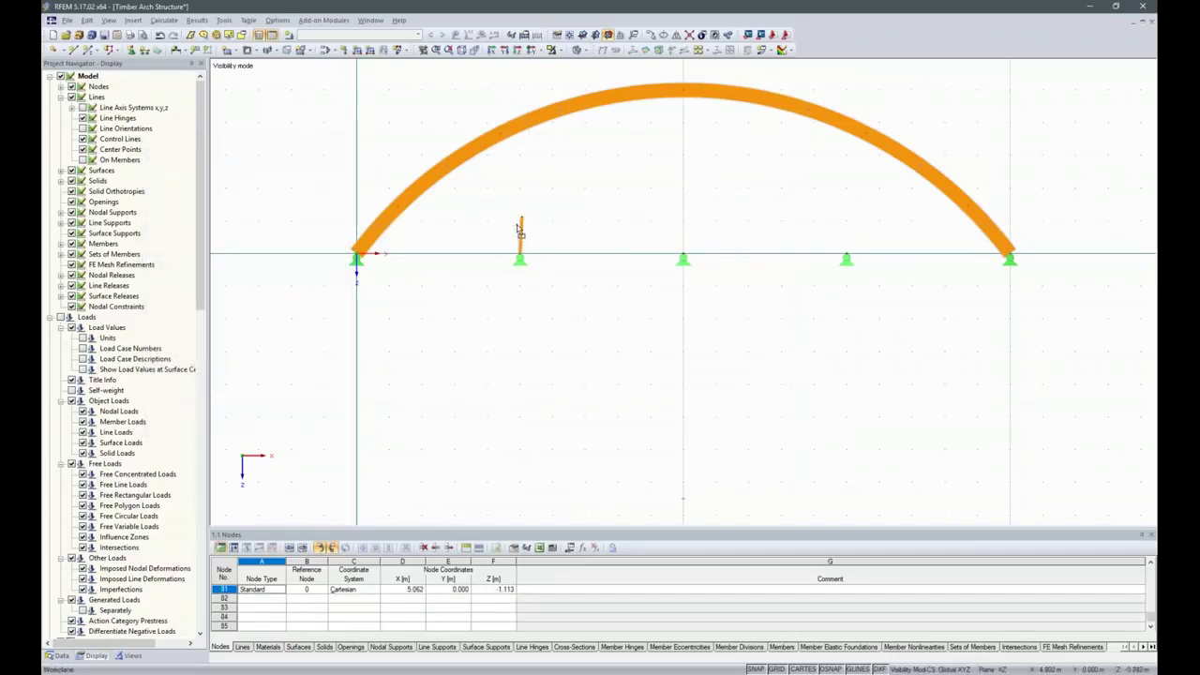
scroll(521, 215, "up", 4)
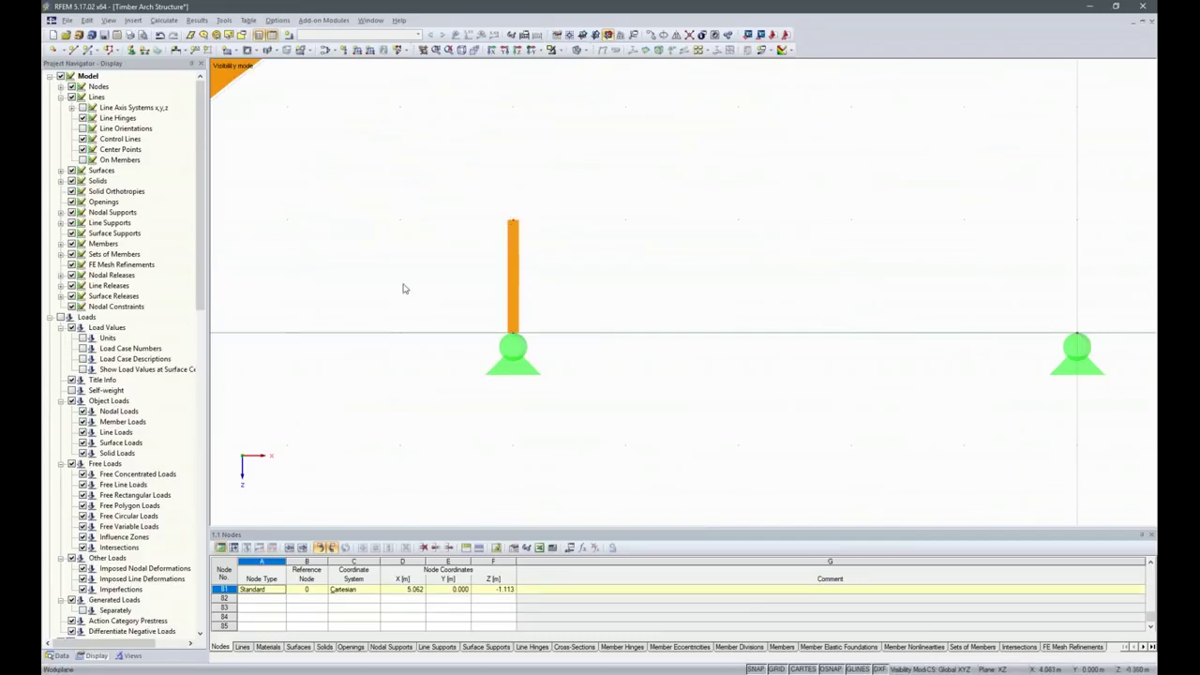
scroll(362, 337, "down", 2)
- Draw two more 1 m high columns with the same cross-section from the supports at X = 10 m and X = 15 m
left_click(91, 49)
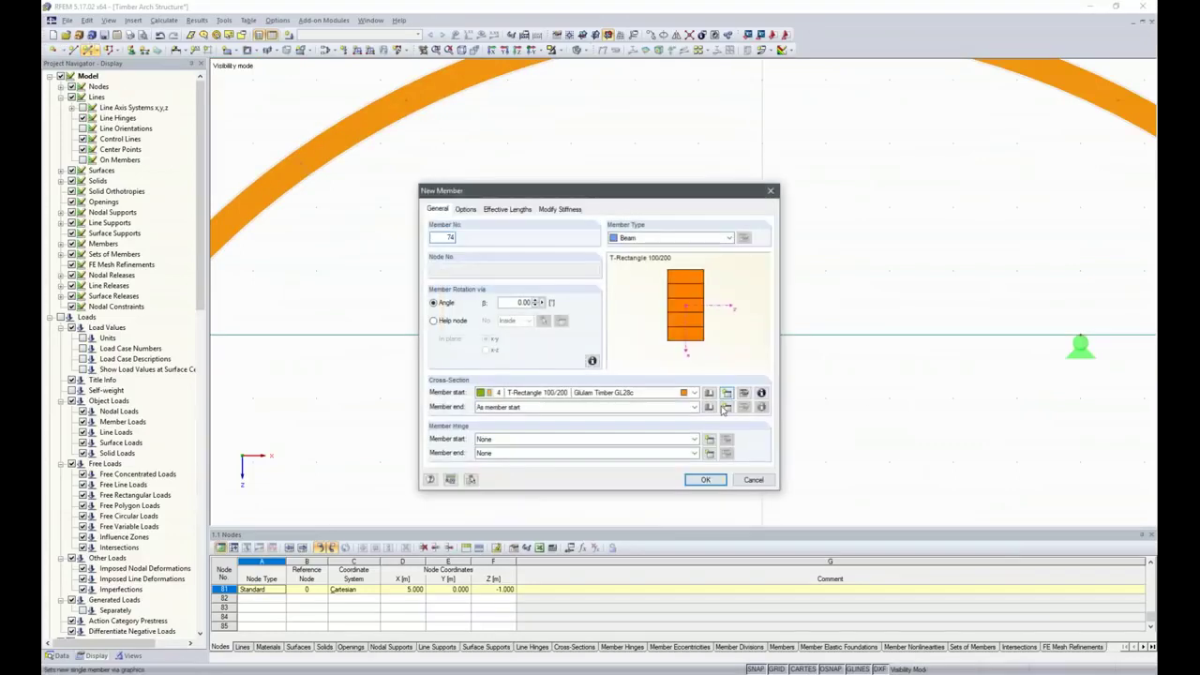
left_click(718, 482)
left_click(761, 357)
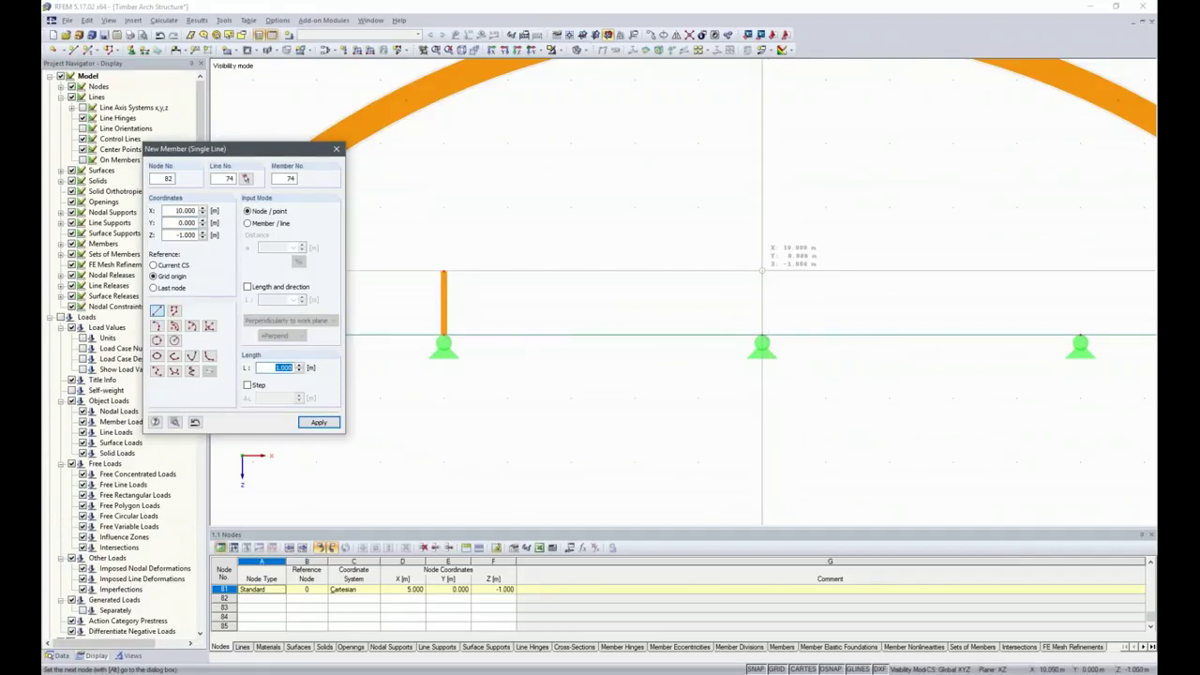
left_click(765, 270)
left_click(1081, 336)
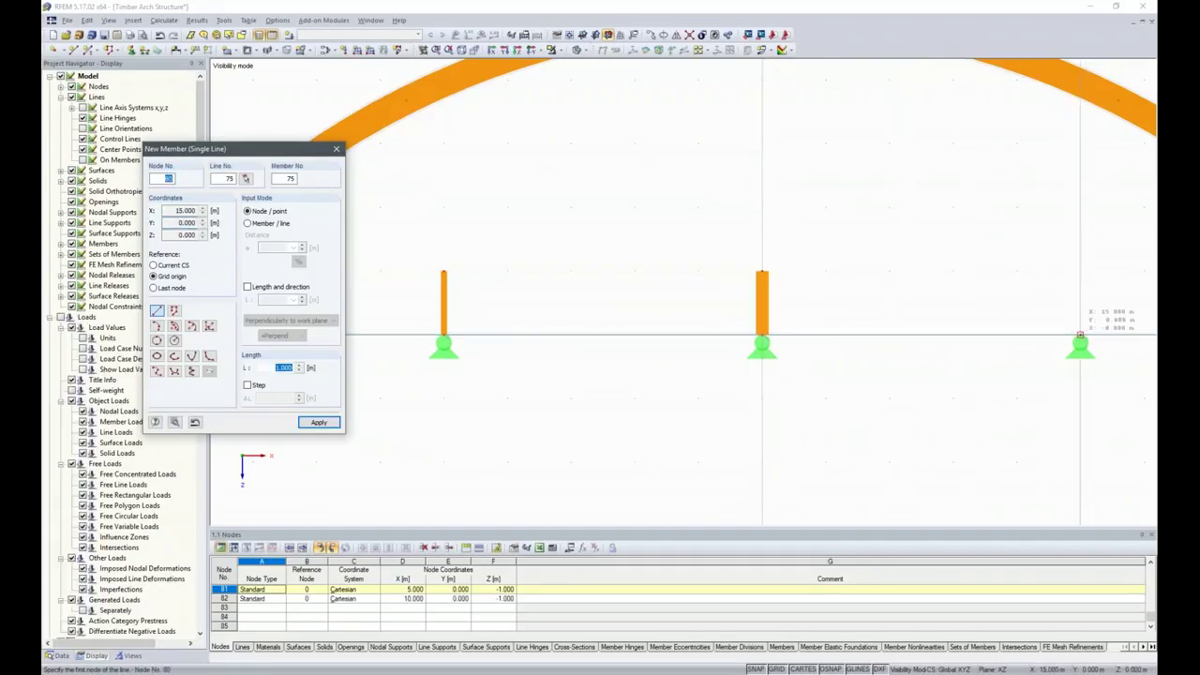
left_click(1081, 272)
key("Escape")
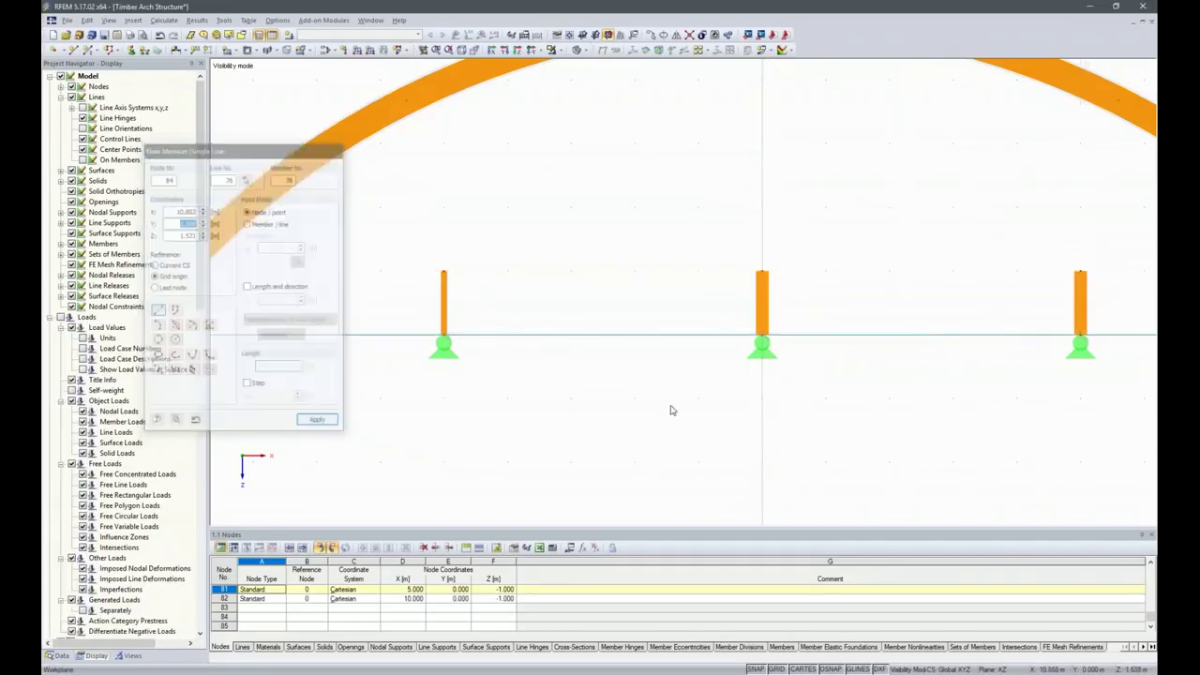
- Set the member rotation angle of the columns at X = 10 m and X = 15 m to 90°
scroll(657, 399, "down", 5)
scroll(725, 347, "up", 2)
scroll(536, 464, "up", 1)
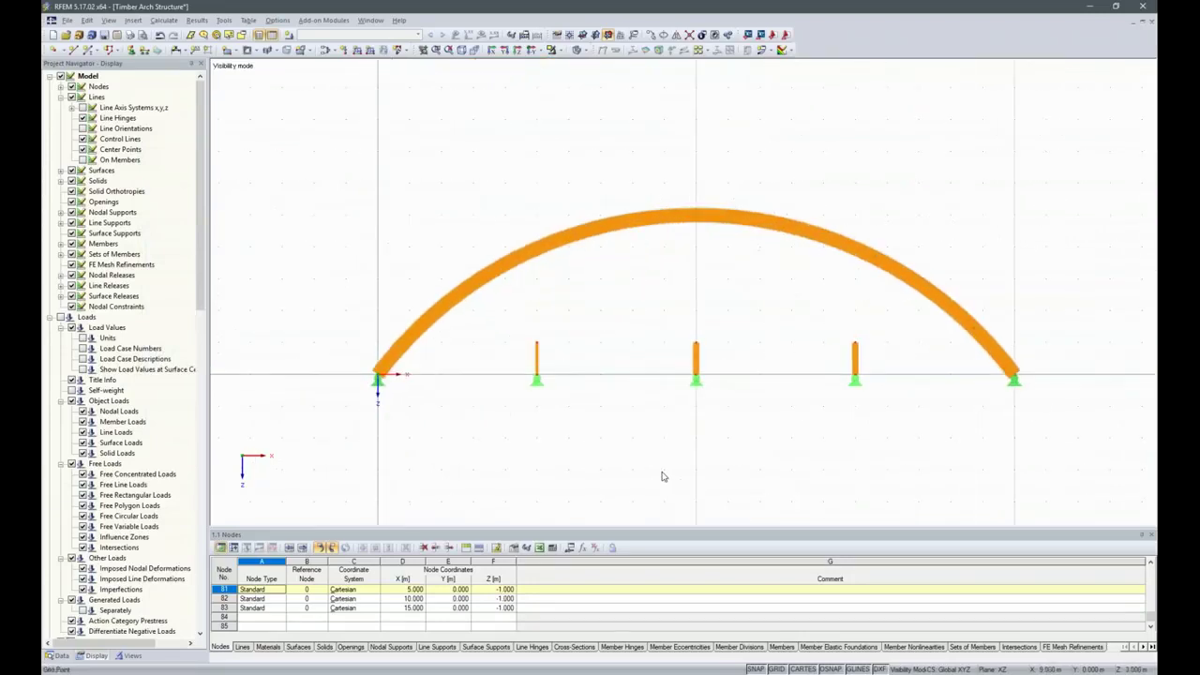
left_click_drag(878, 359, 686, 341)
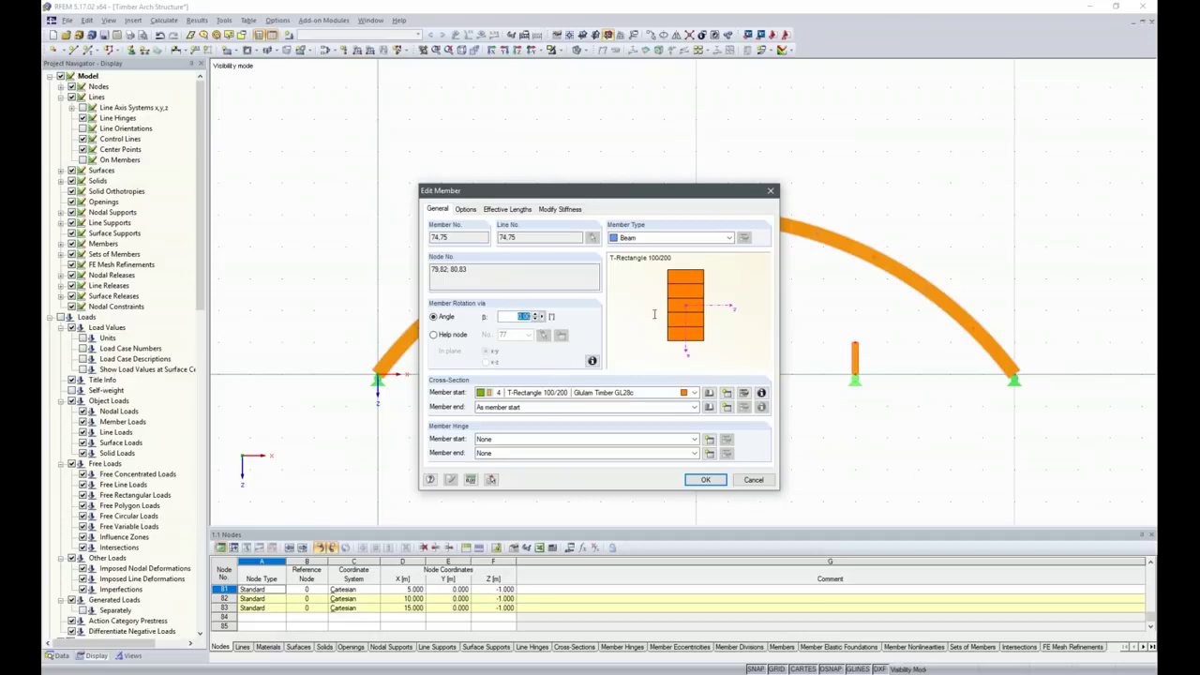
type("90")
key("Return")
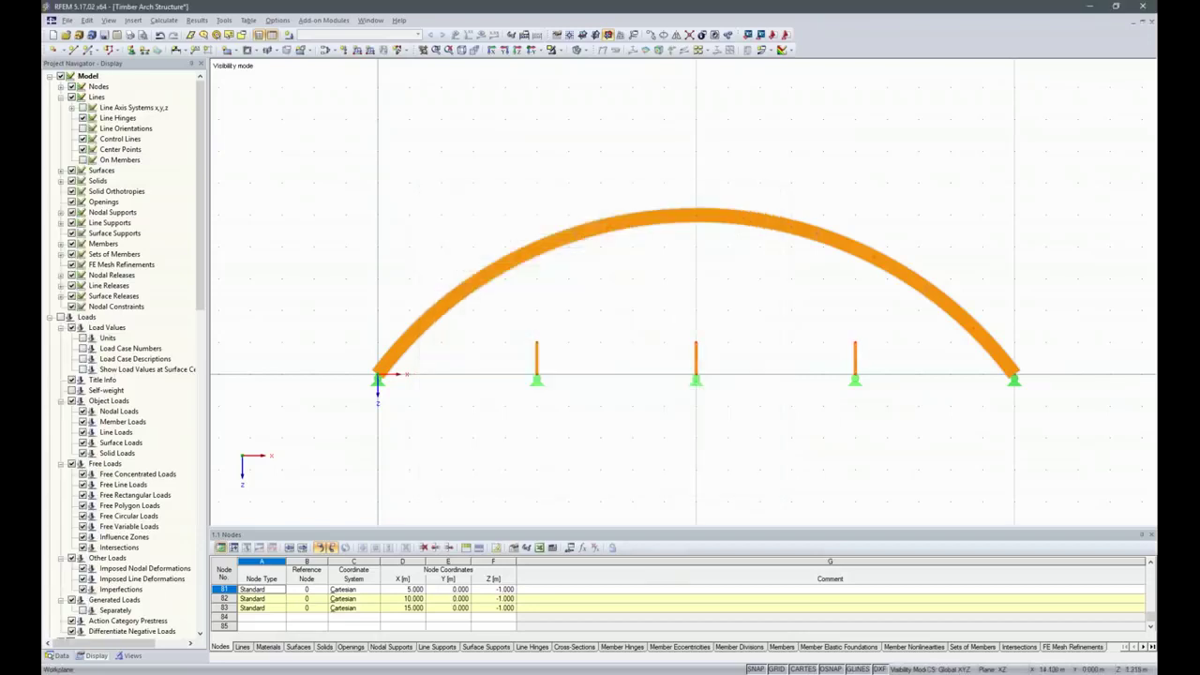
- Extend the three gable columns at member end j to the next member, dividing the target arch
left_click_drag(882, 353, 488, 334)
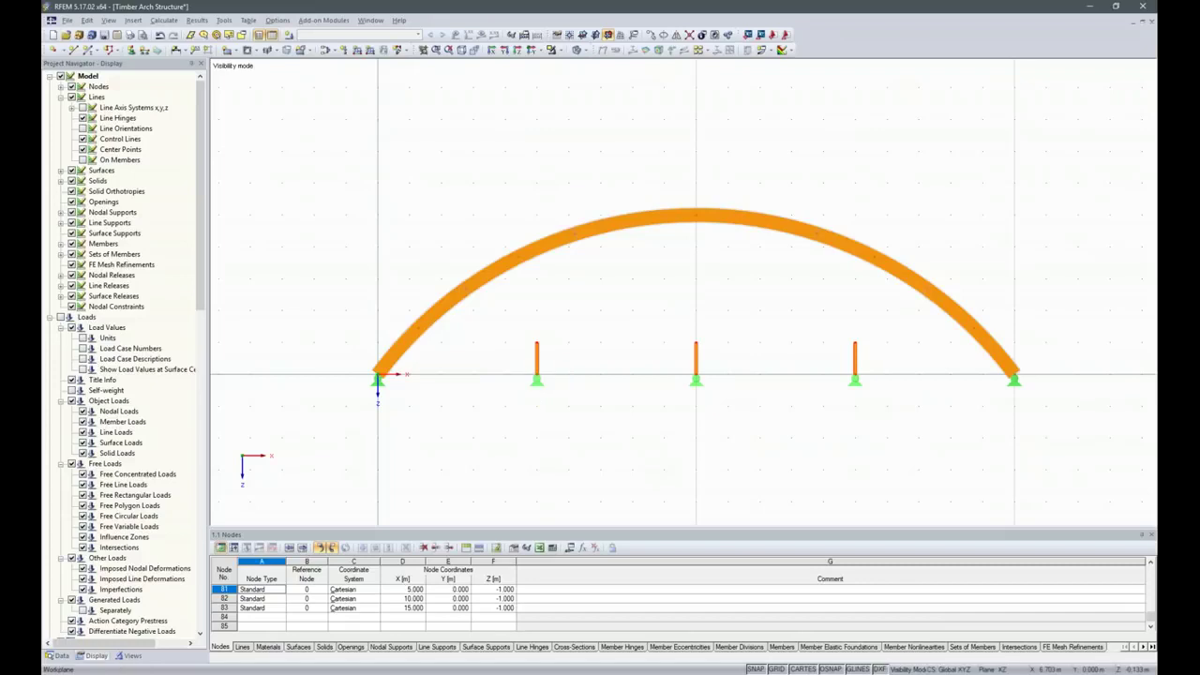
right_click(539, 353)
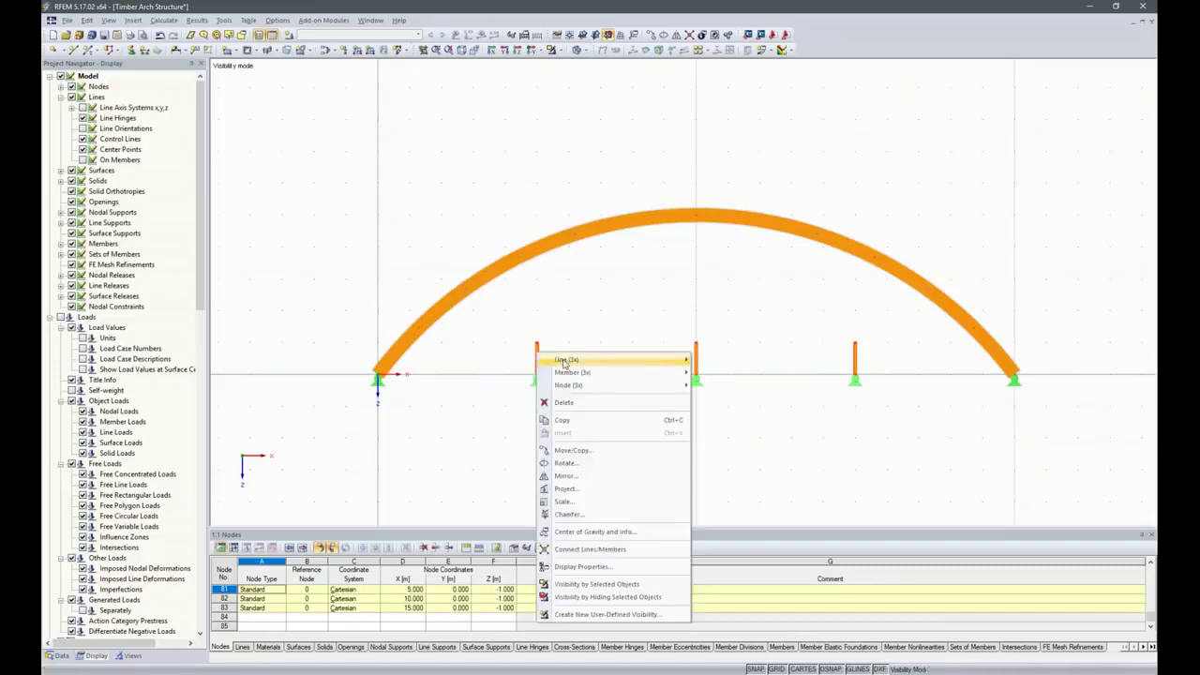
mouse_move(576, 373)
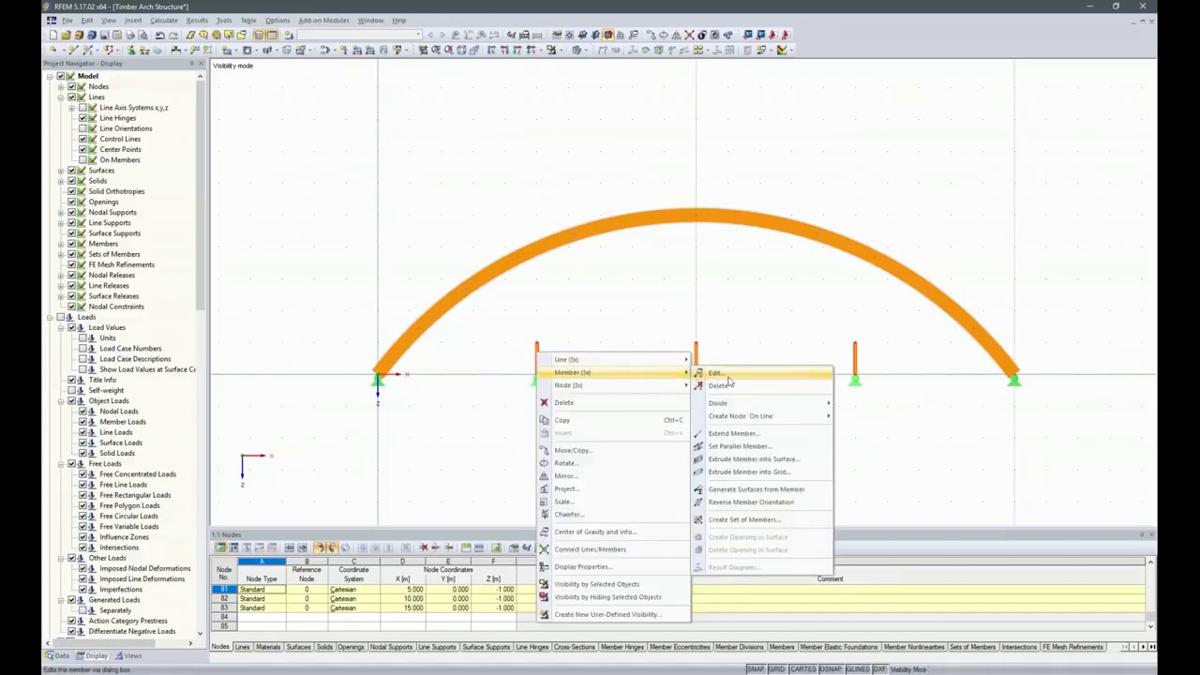
left_click(734, 433)
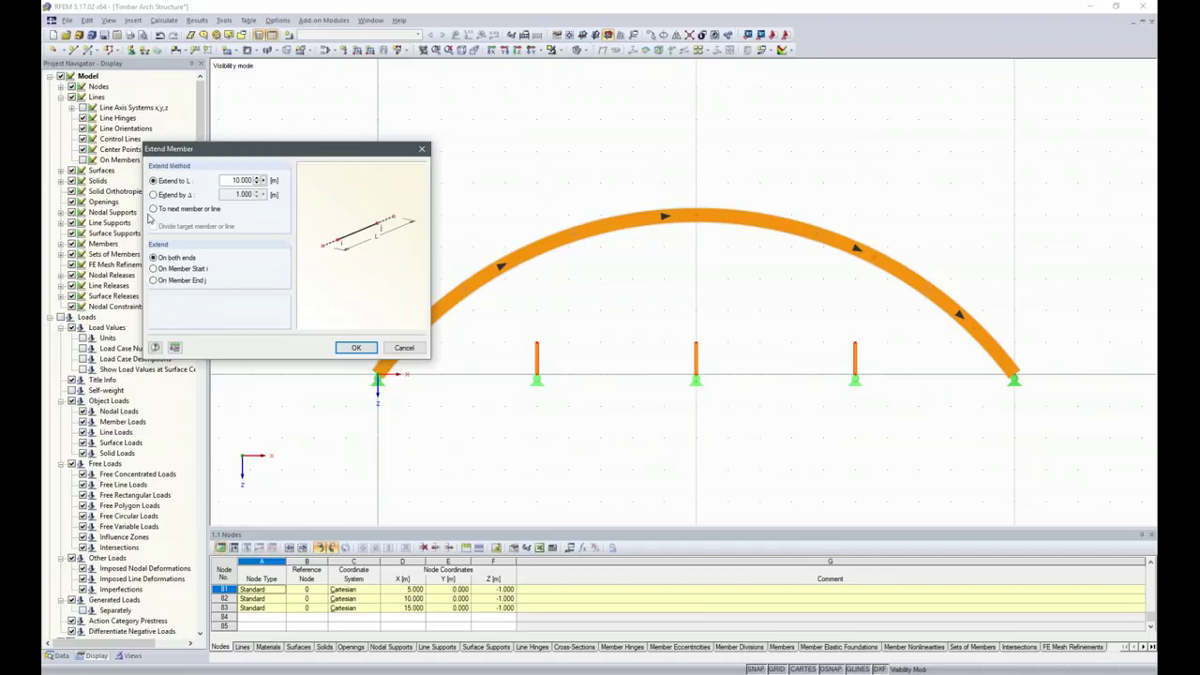
left_click(154, 209)
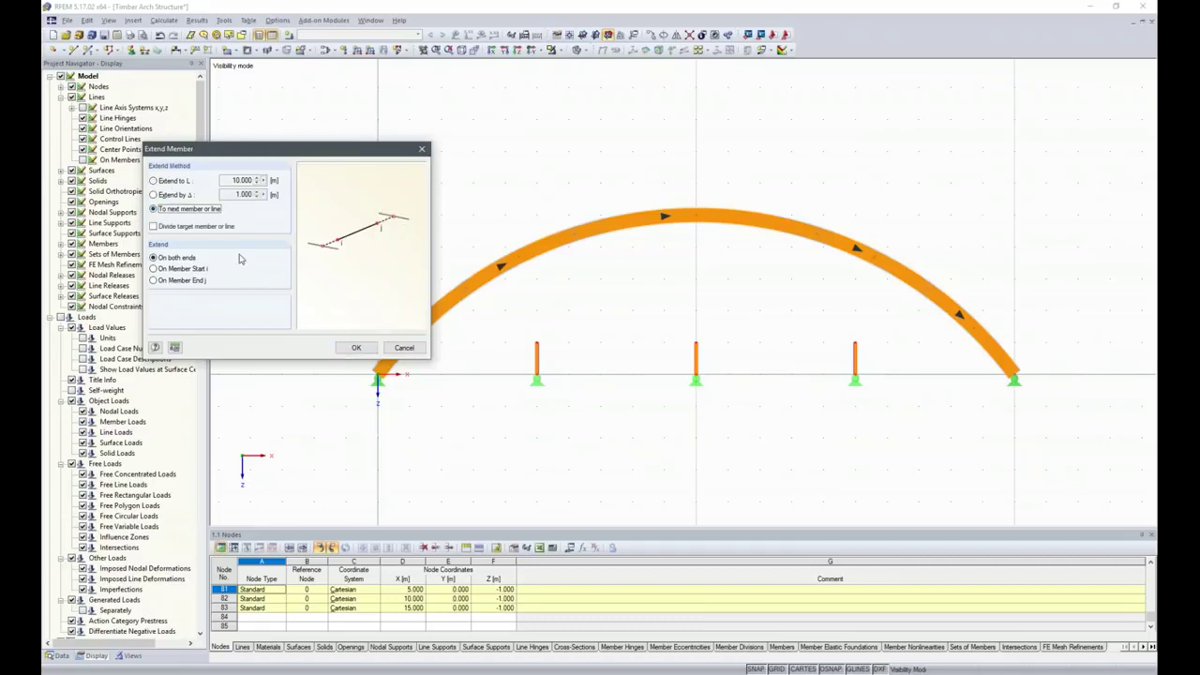
left_click(154, 227)
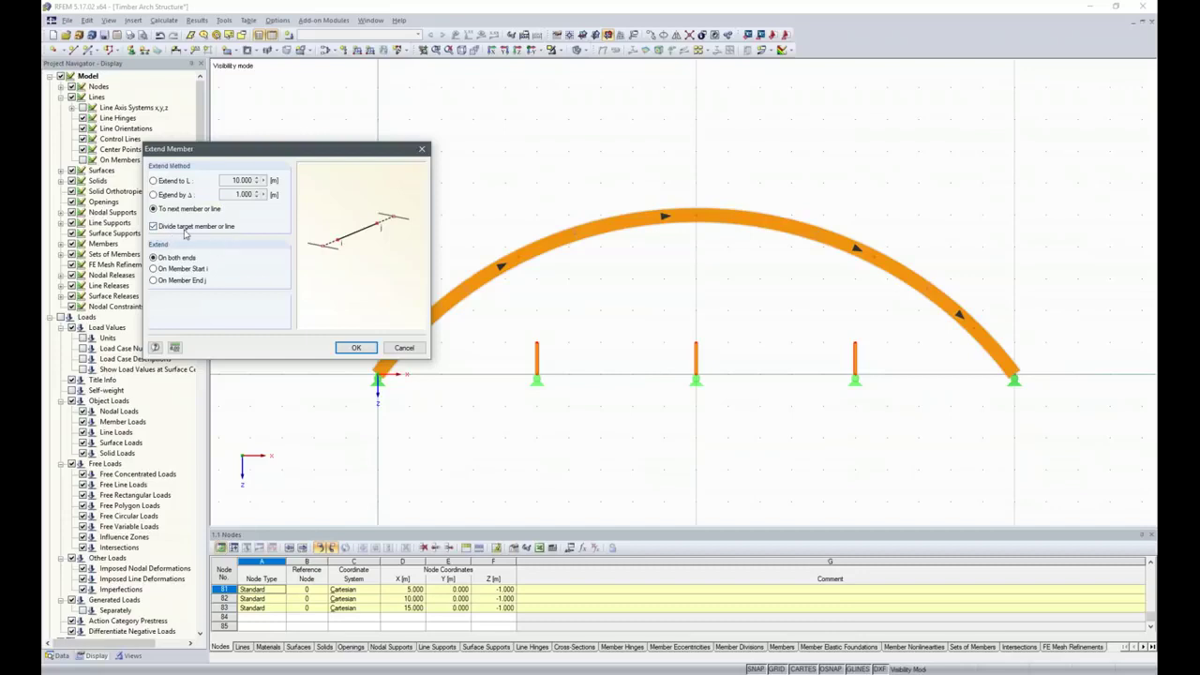
left_click(152, 281)
left_click(354, 349)
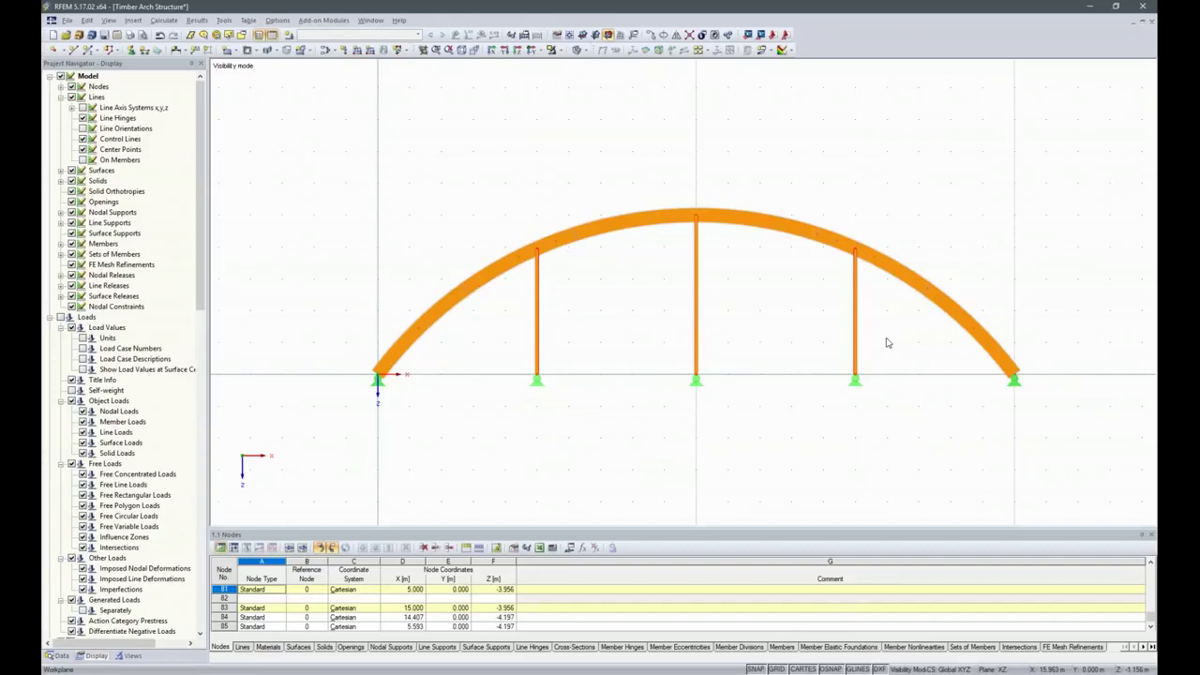
- Assign a new member hinge releasing ux, φy and φz in local member axes to the end of all three columns
left_click_drag(888, 340, 531, 313)
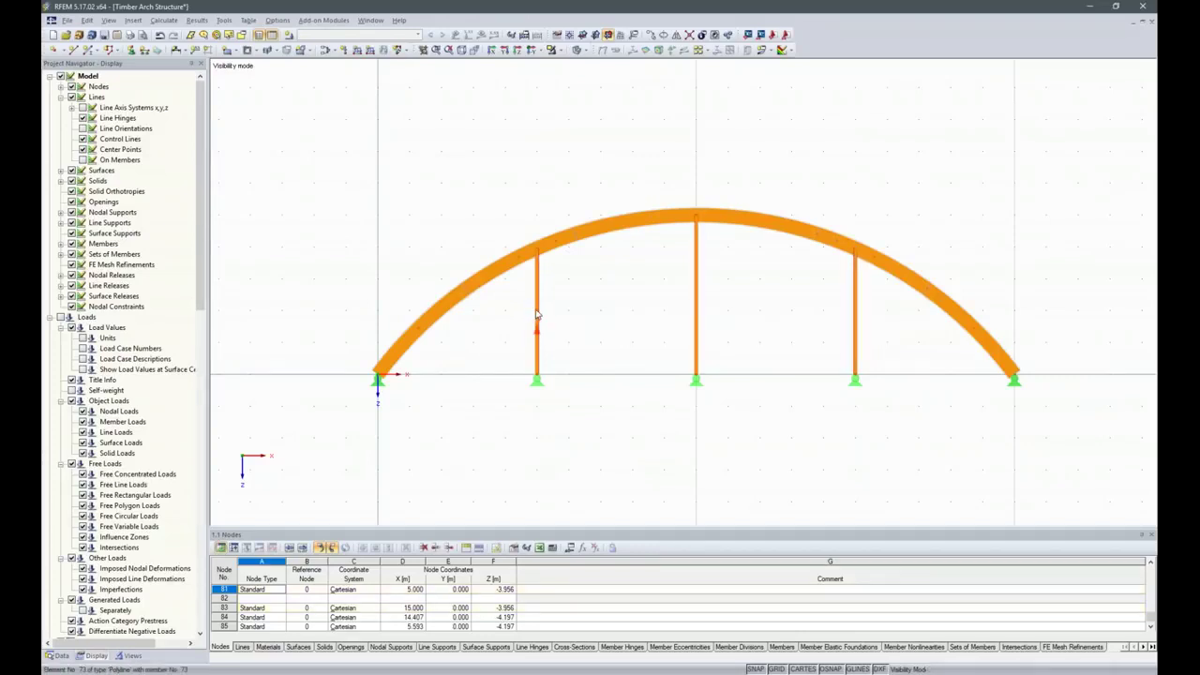
right_click(539, 308)
mouse_move(588, 322)
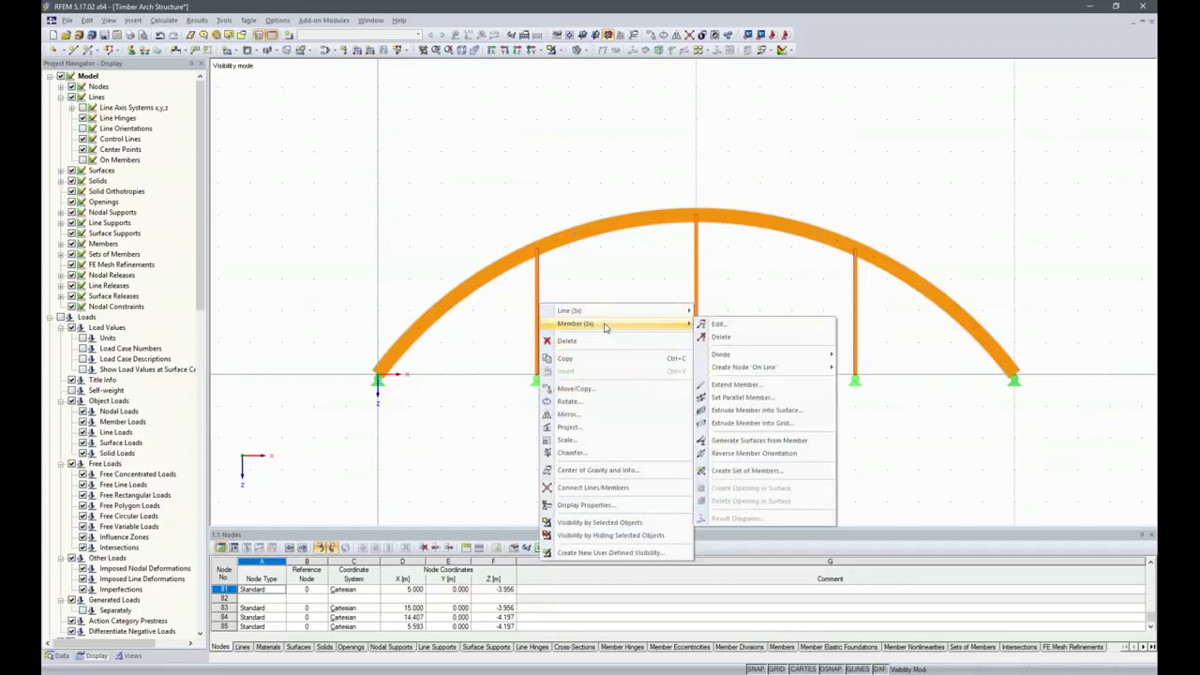
left_click(739, 323)
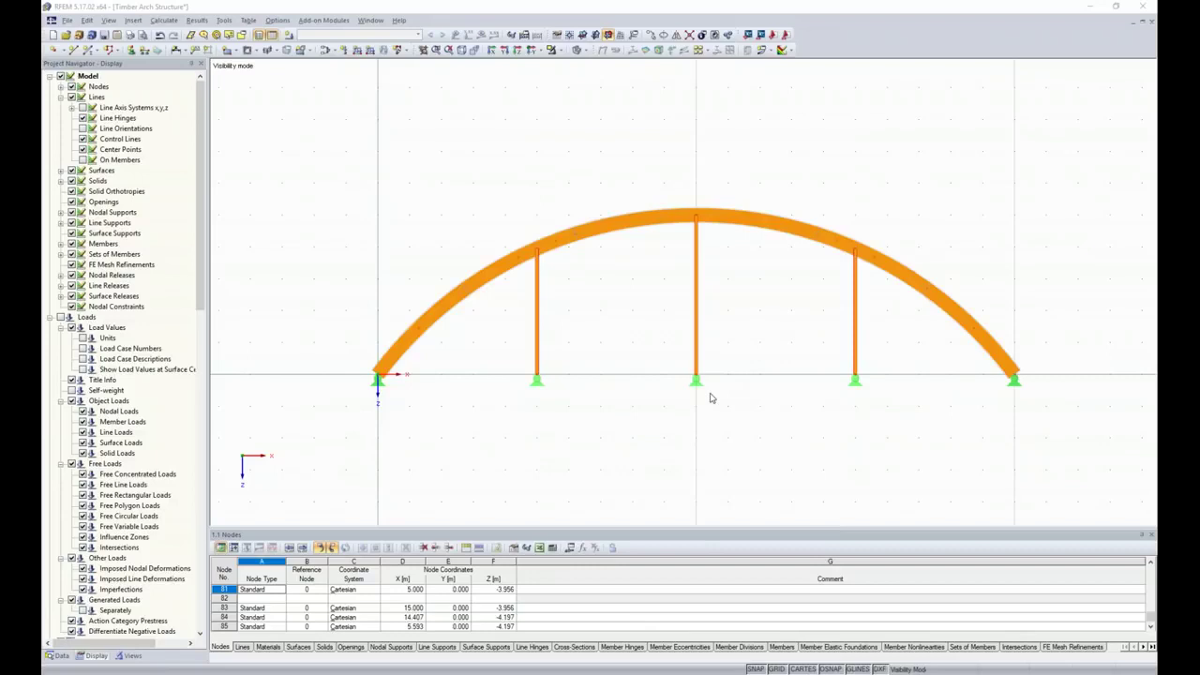
left_click(517, 451)
left_click(710, 455)
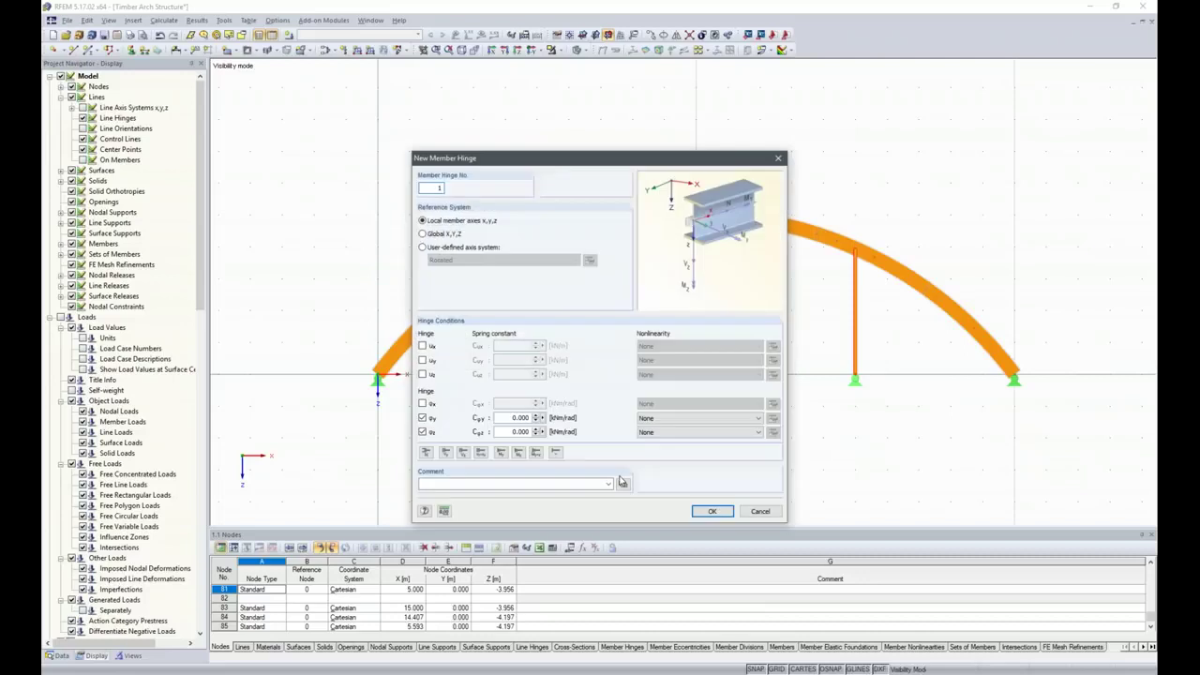
left_click(422, 346)
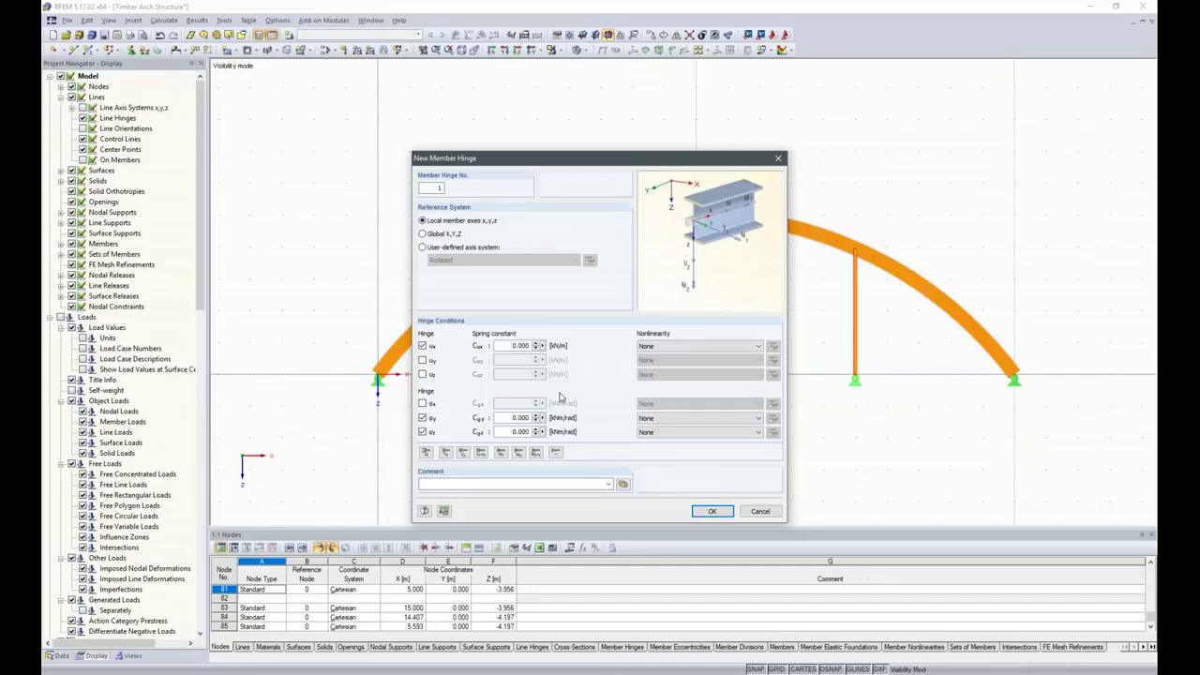
left_click(713, 511)
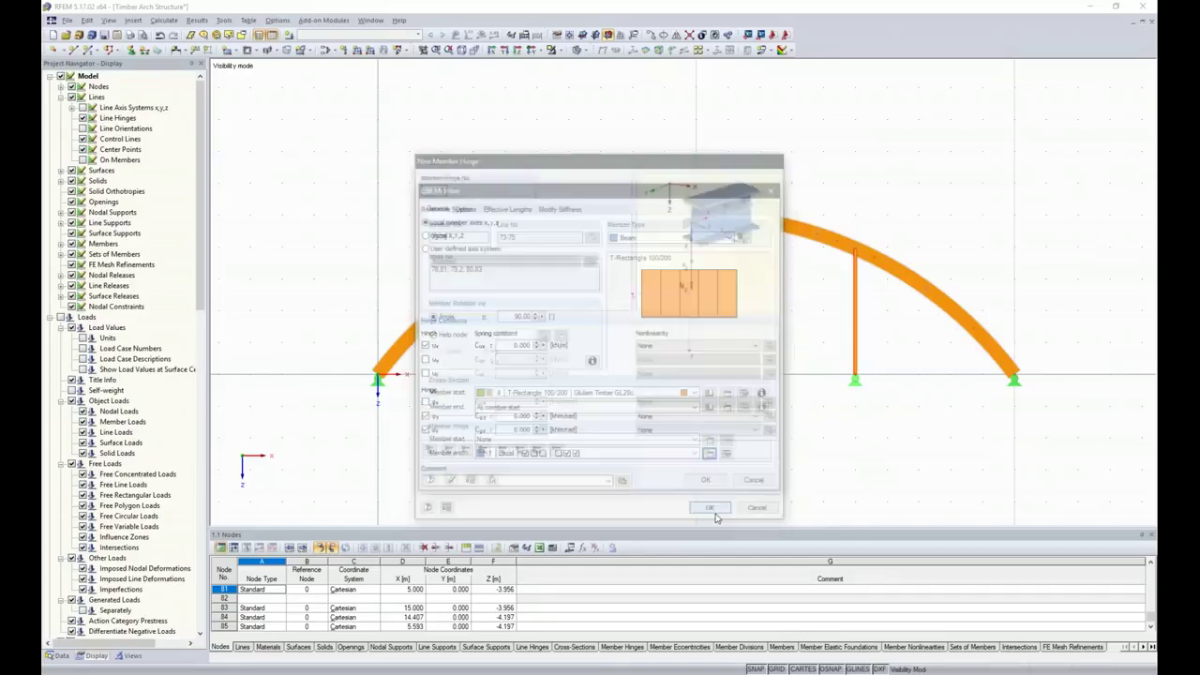
left_click(706, 482)
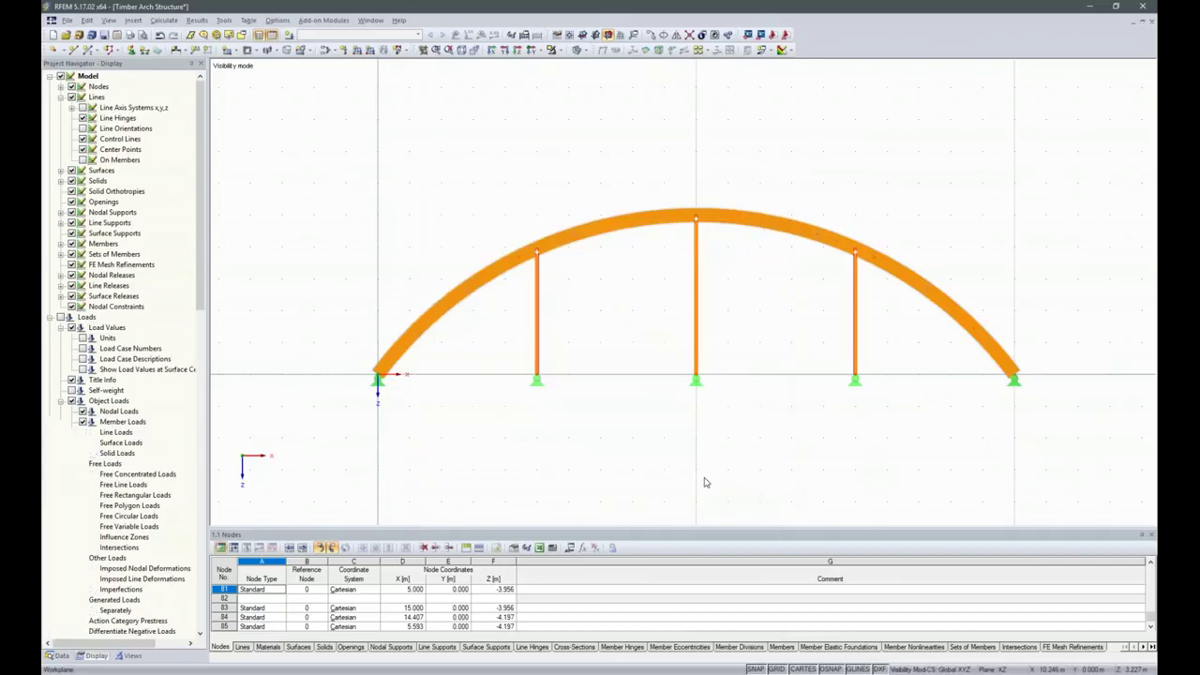
- Cancel the visibility mode so the whole arch structure is displayed with the three columns still selected
middle_click_drag(969, 466, 784, 486, "ctrl")
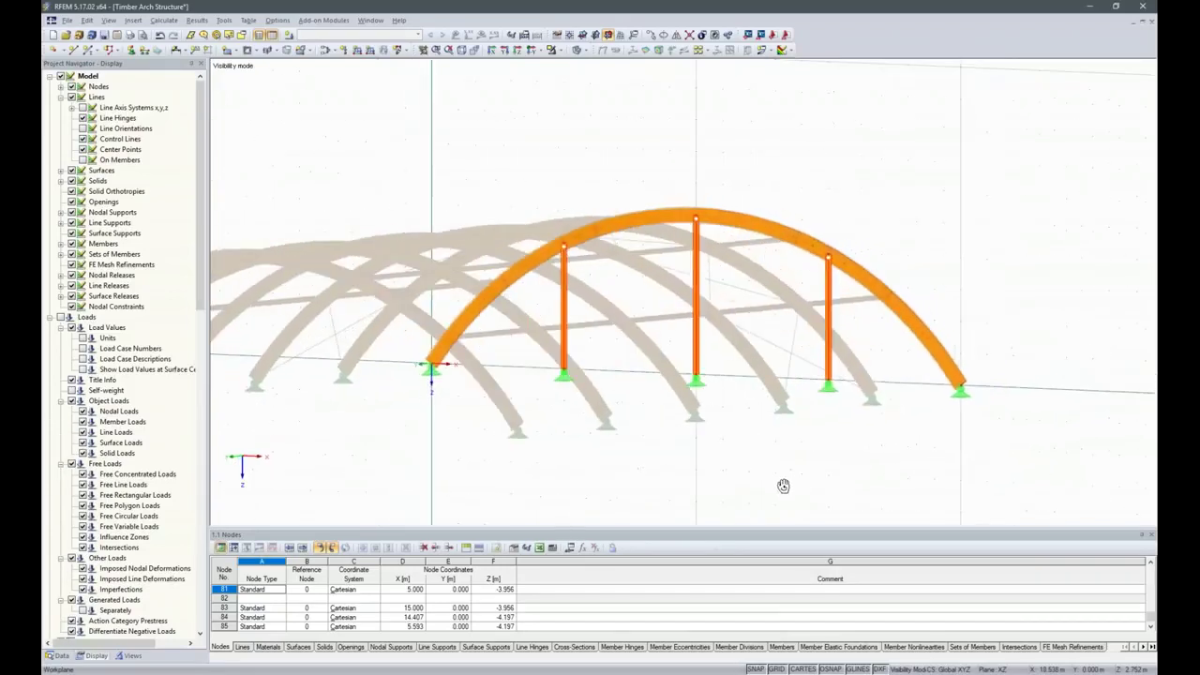
scroll(778, 450, "down", 5)
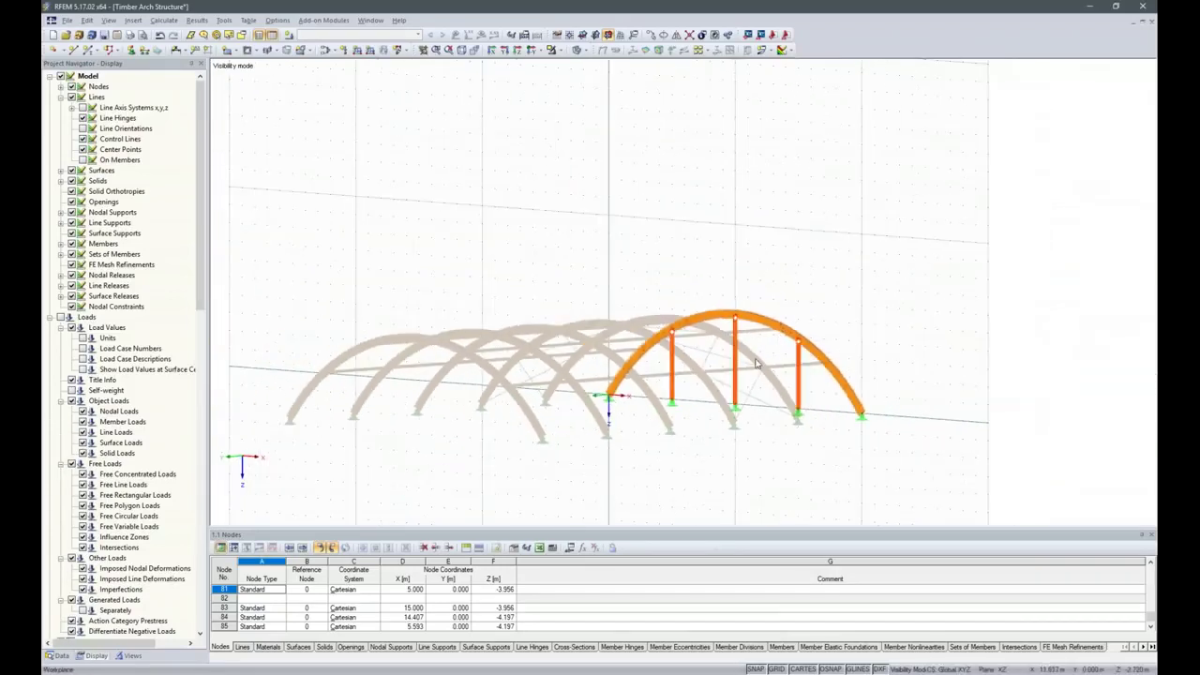
middle_click_drag(701, 494, 887, 471, "ctrl")
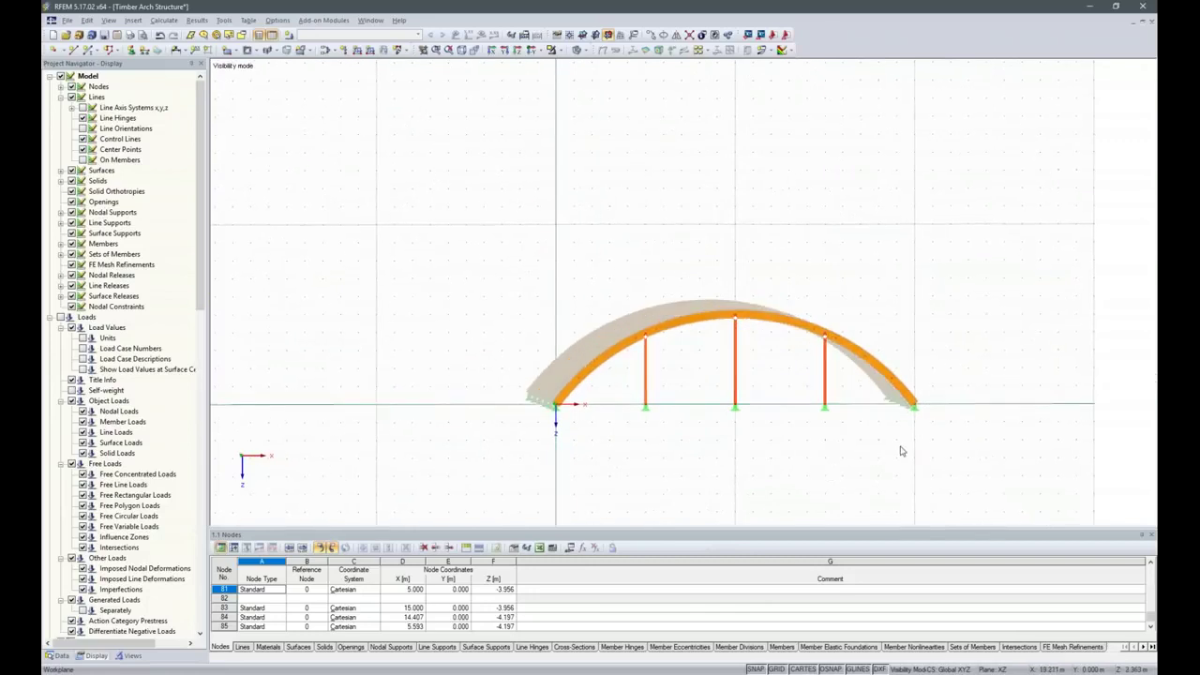
middle_click_drag(1059, 335, 892, 328, "ctrl")
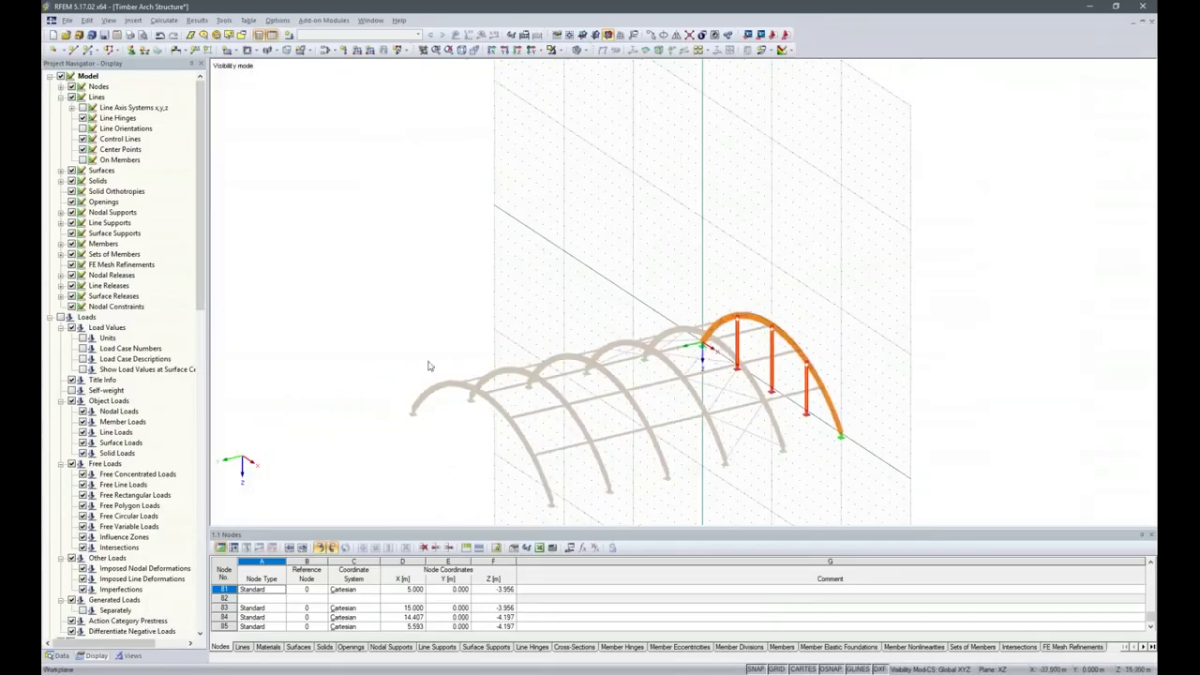
left_click(562, 51)
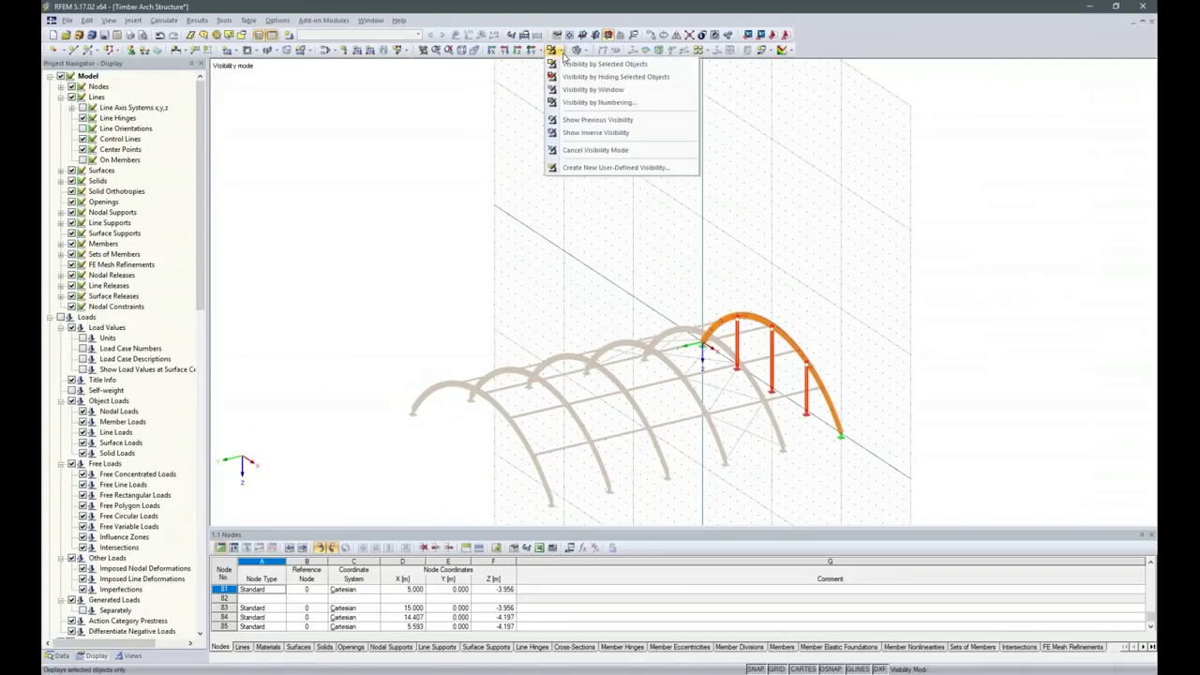
left_click(600, 150)
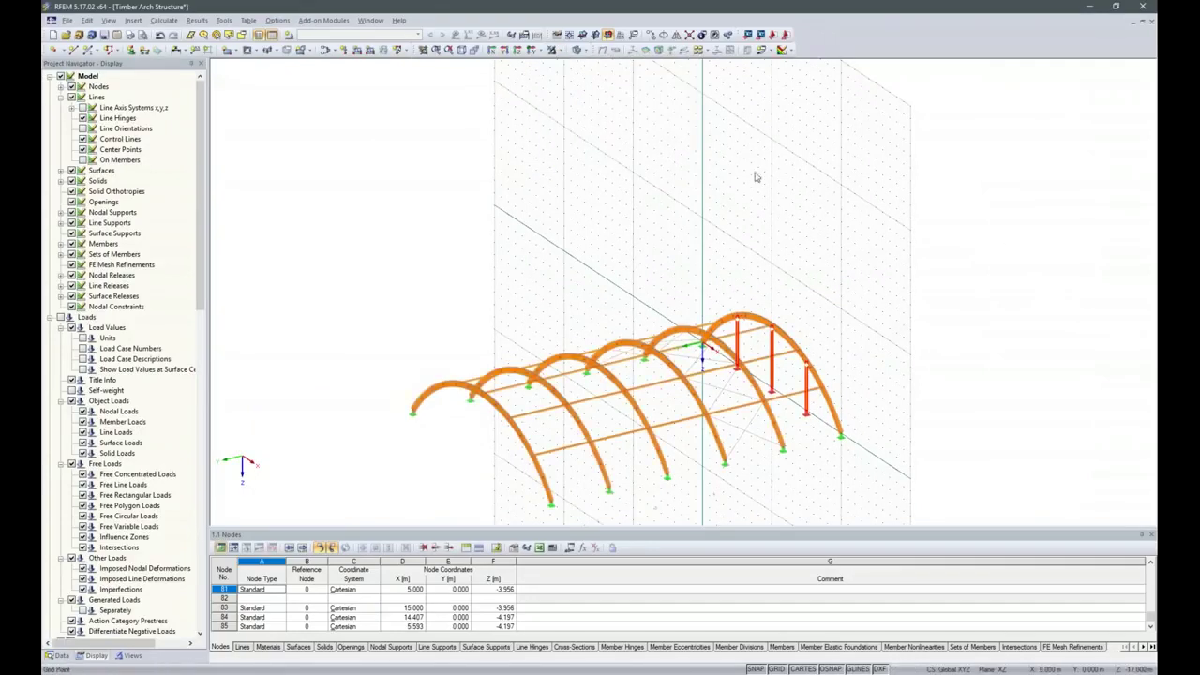
- Copy the three gable columns once to the opposite end arch, picking a displacement vector of 25 m in Y
left_click(652, 35)
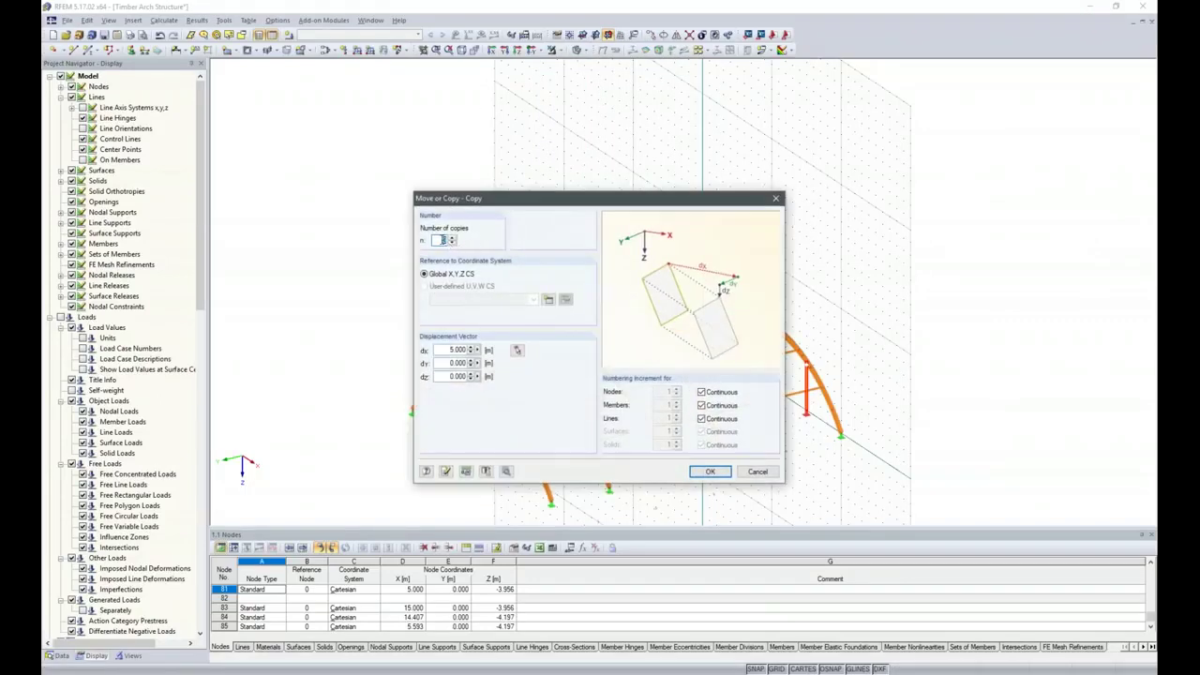
left_click(517, 350)
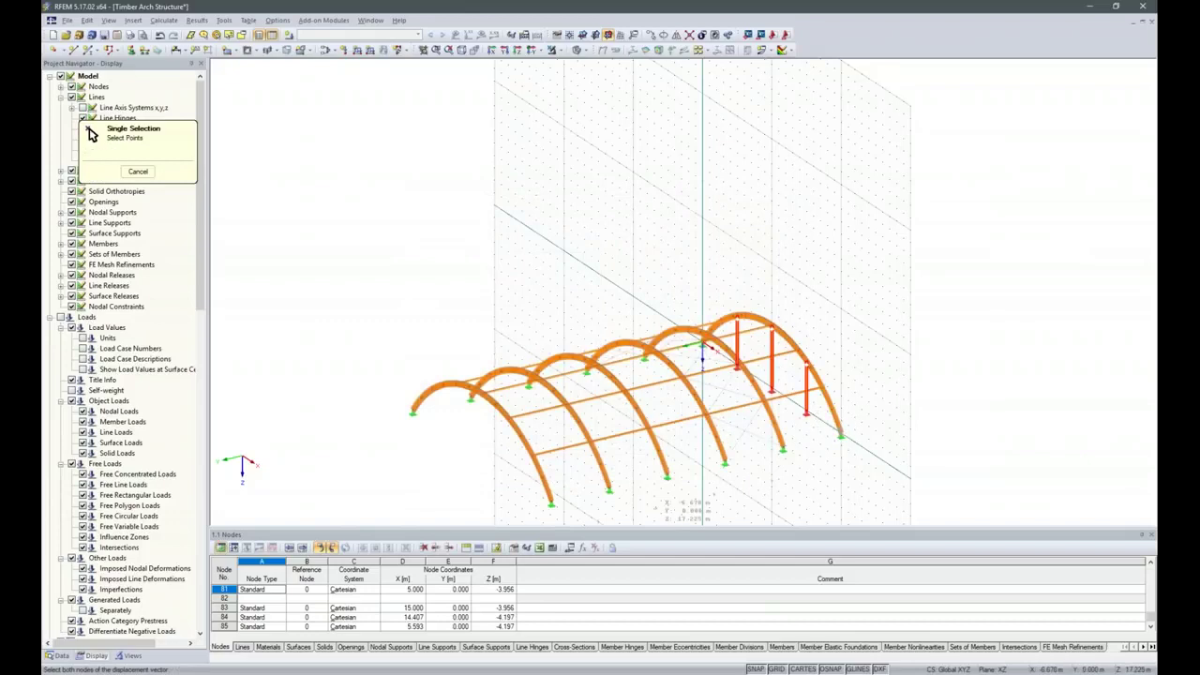
left_click(551, 503)
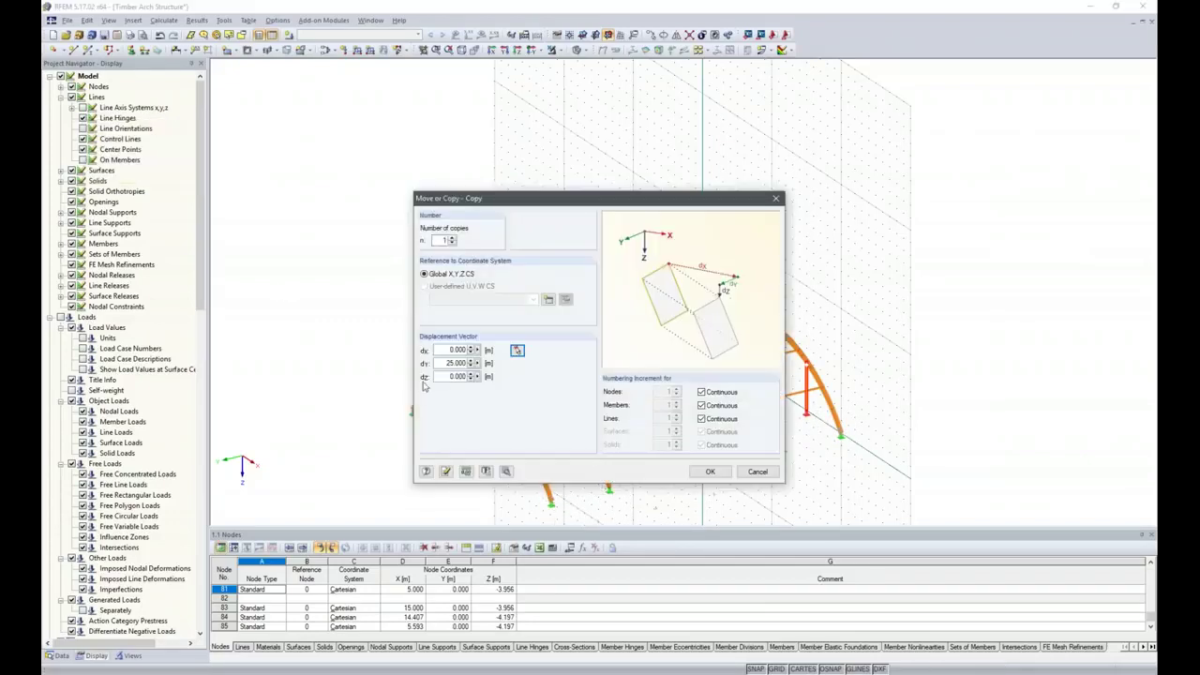
left_click(710, 472)
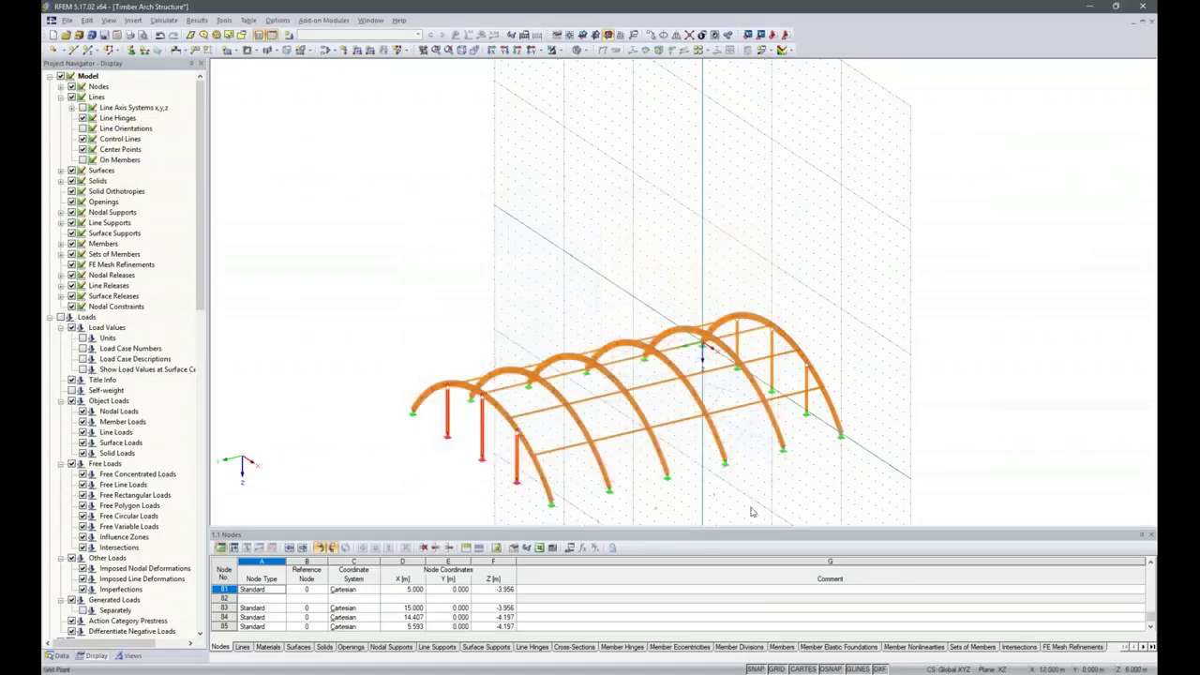
- Display the numbering of nodes, lines and members in the model and clear the column selection
scroll(392, 472, "down", 2)
middle_click_drag(396, 398, 563, 450, "ctrl")
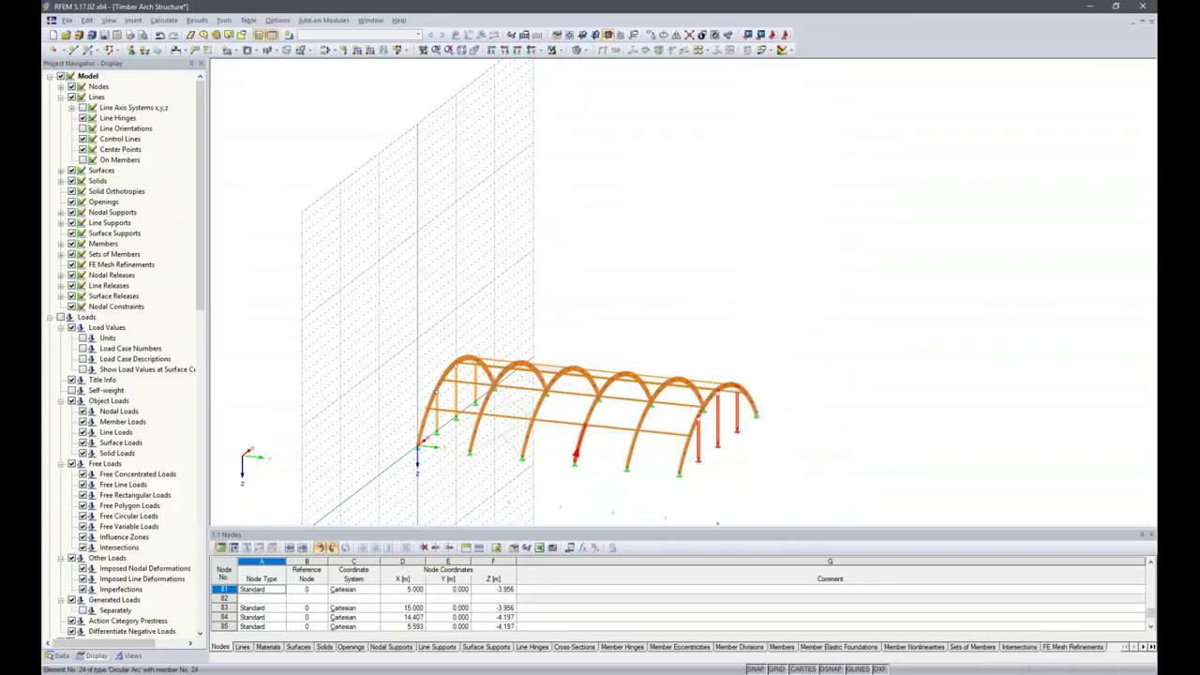
middle_click_drag(516, 494, 691, 496, "ctrl")
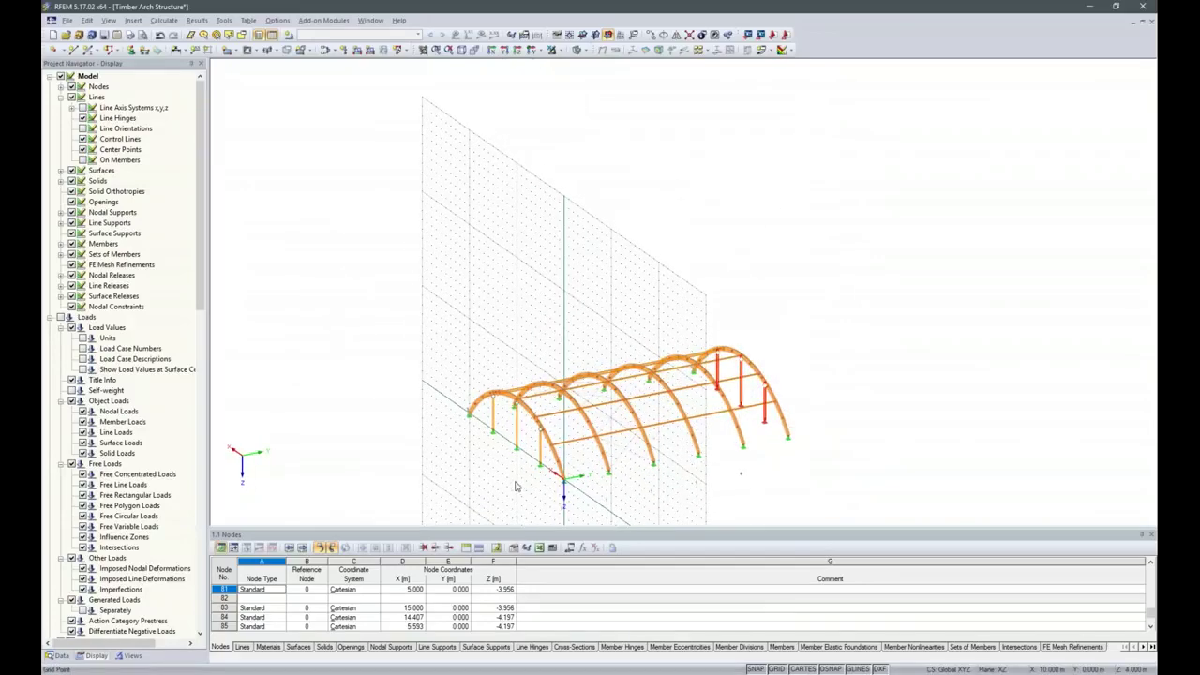
scroll(488, 474, "up", 6)
scroll(605, 508, "up", 1)
middle_click_drag(606, 509, 606, 474)
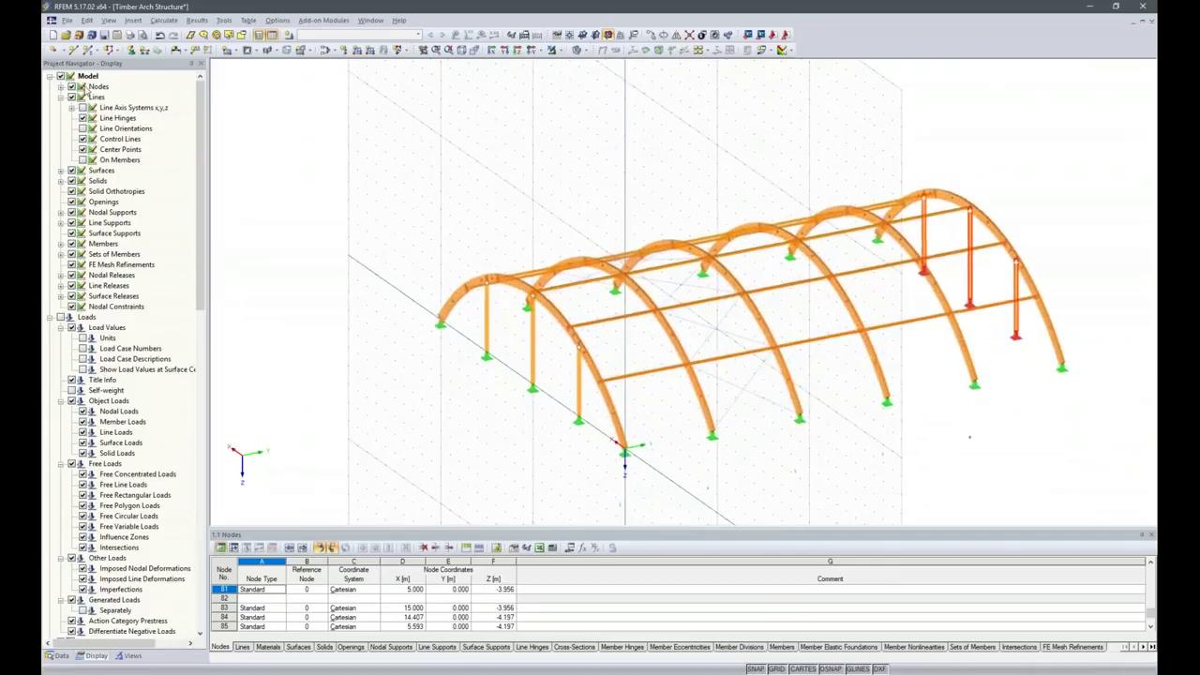
right_click(399, 255)
left_click(457, 312)
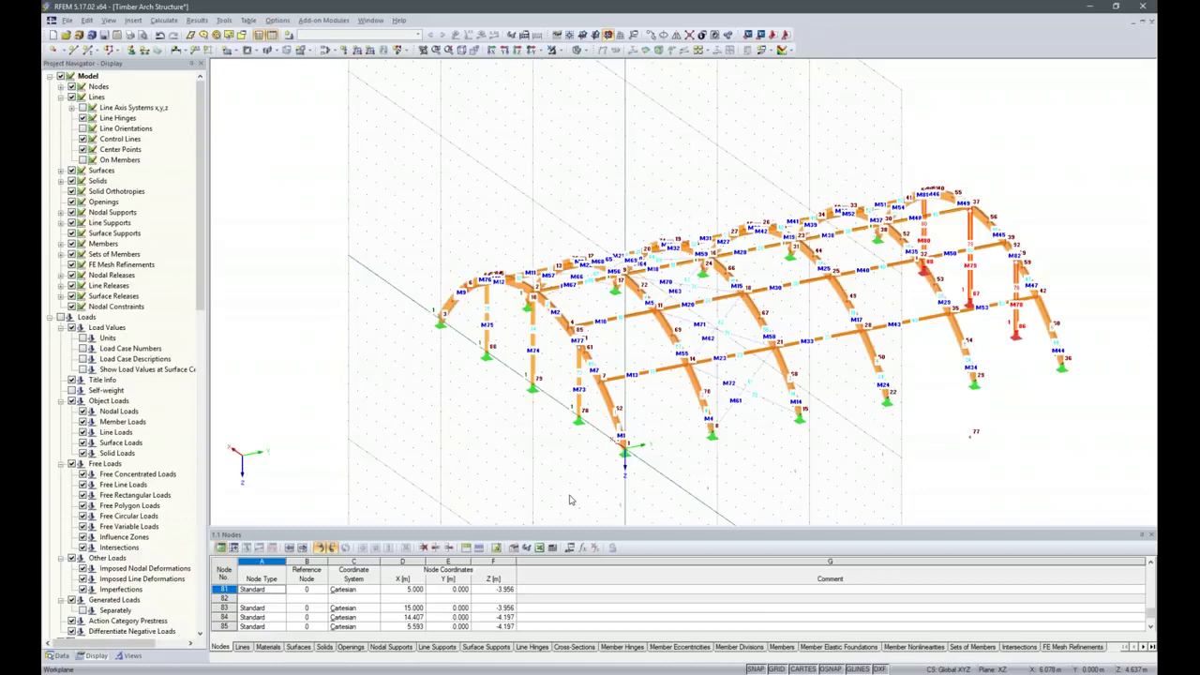
left_click(675, 499)
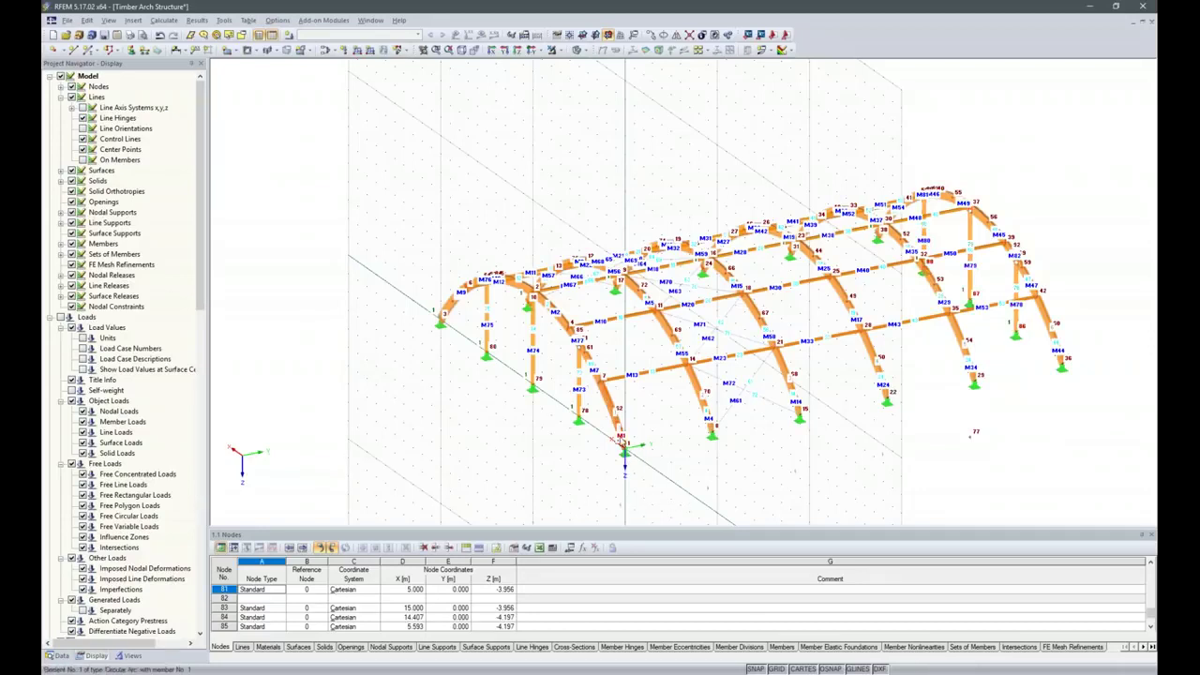
- Renumber the entire model automatically with priorities Y, X, Z in positive directions, starting at 1 with increment 1
scroll(622, 441, "up", 3)
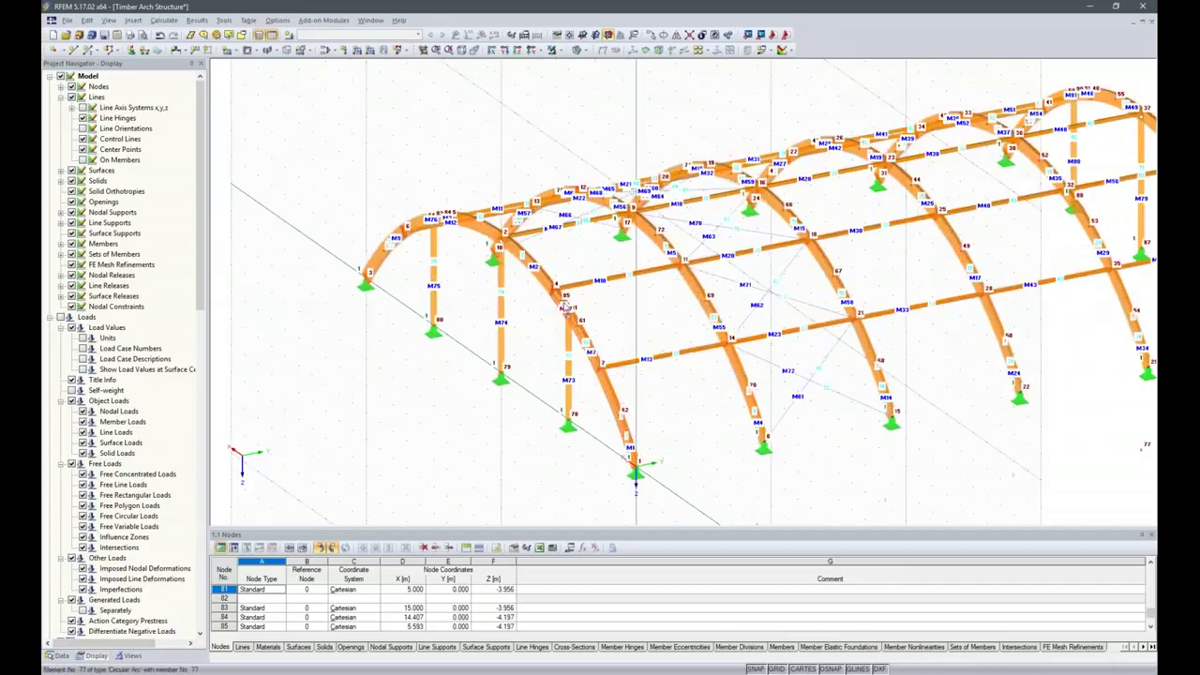
scroll(565, 310, "down", 2)
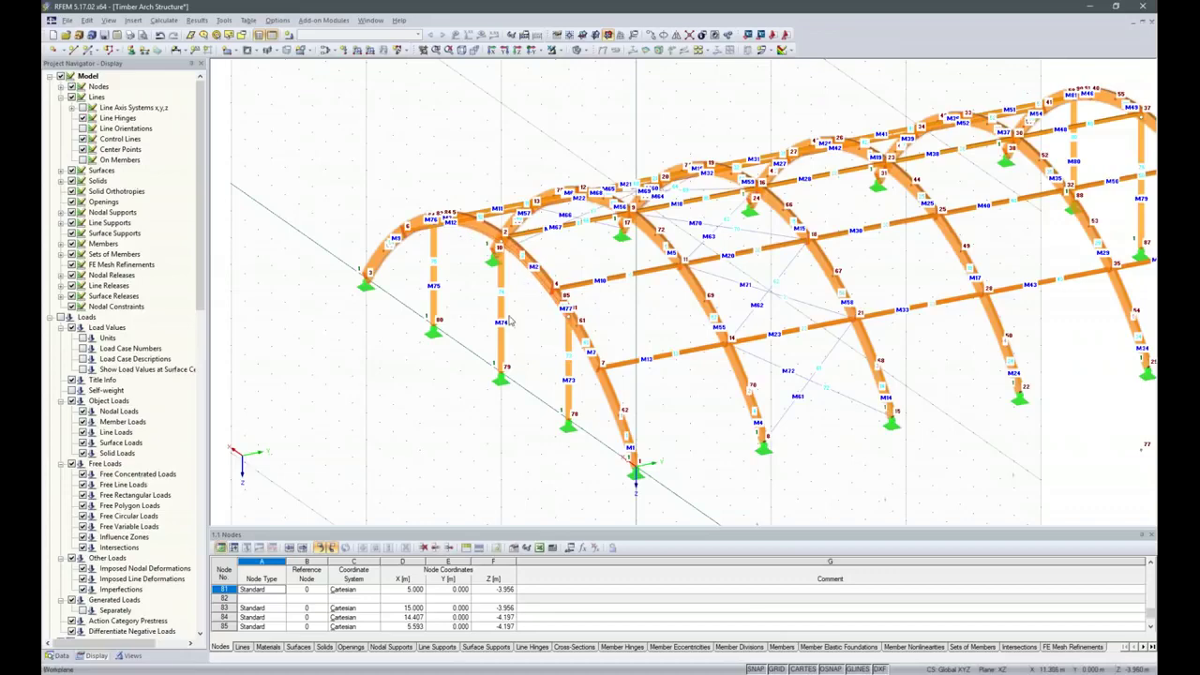
scroll(507, 326, "down", 2)
left_click_drag(358, 158, 952, 465)
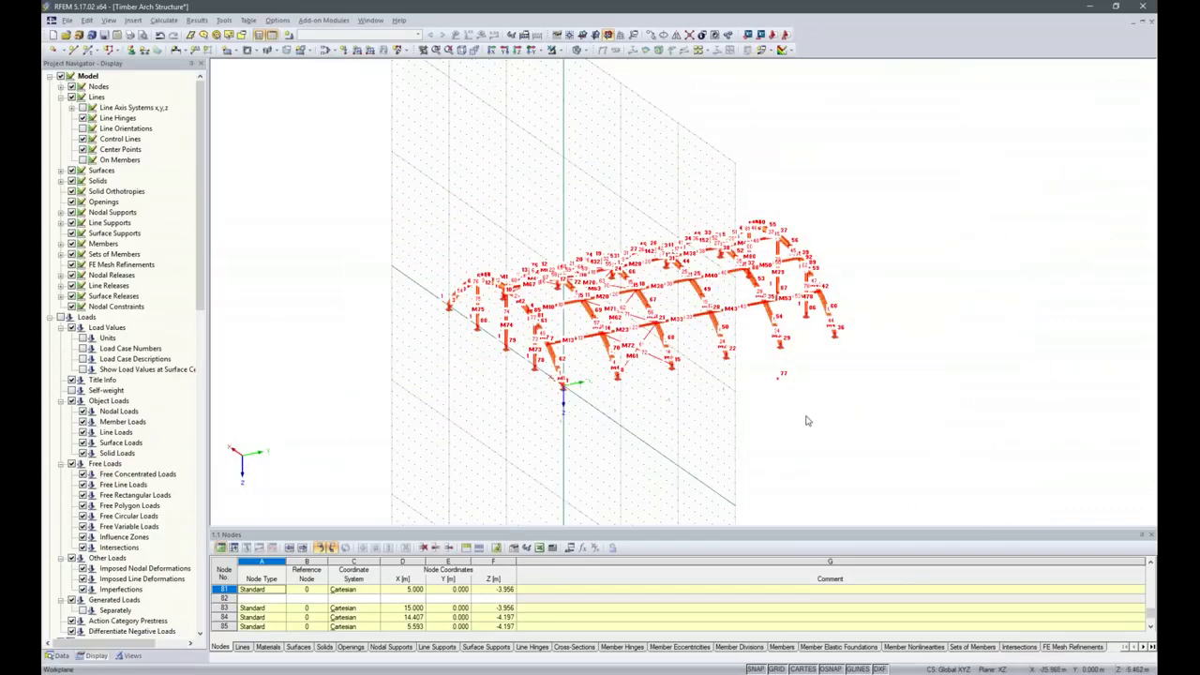
left_click(226, 20)
mouse_move(286, 466)
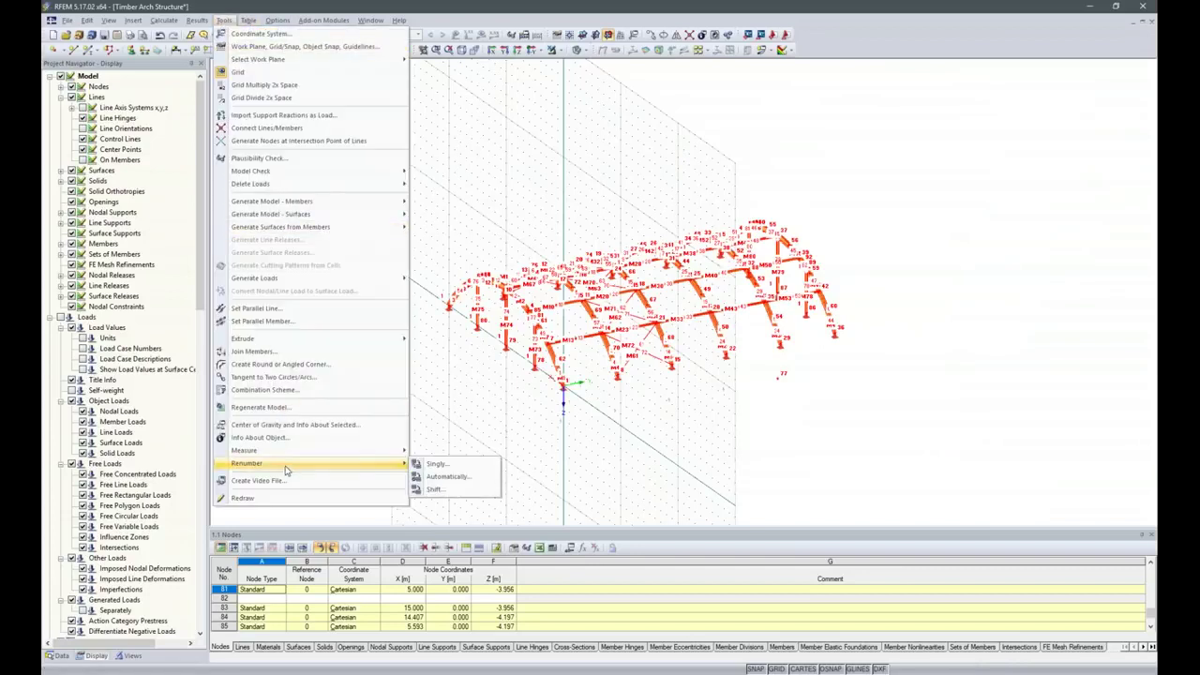
left_click(444, 474)
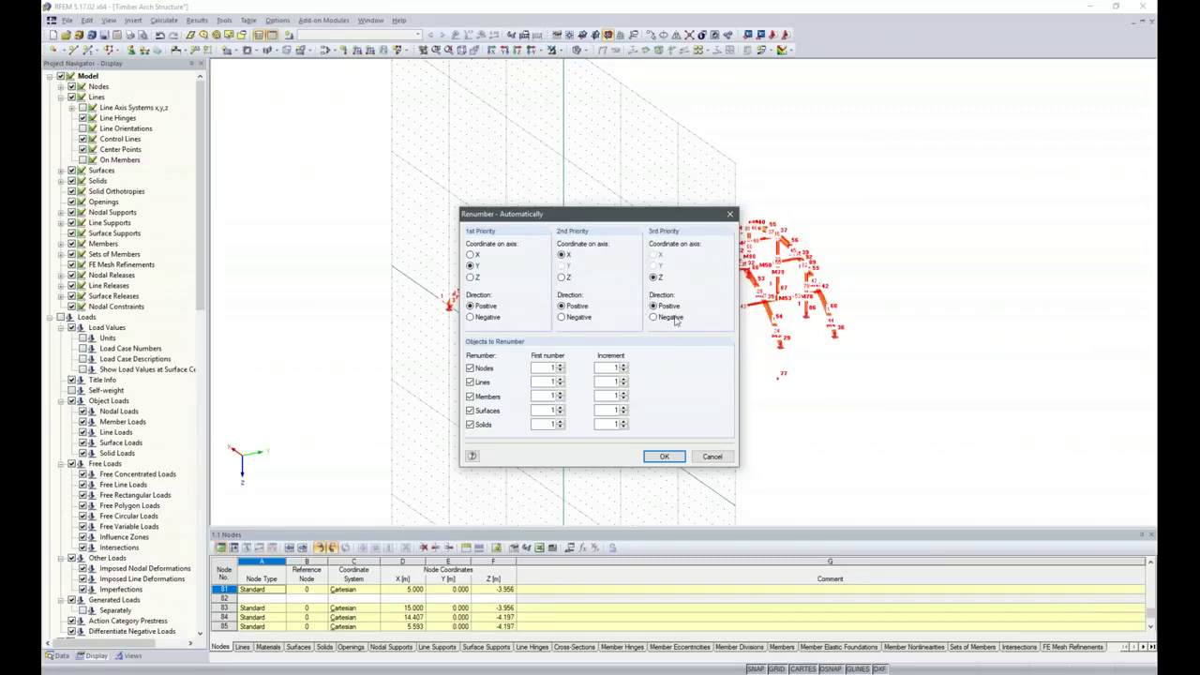
left_click(677, 457)
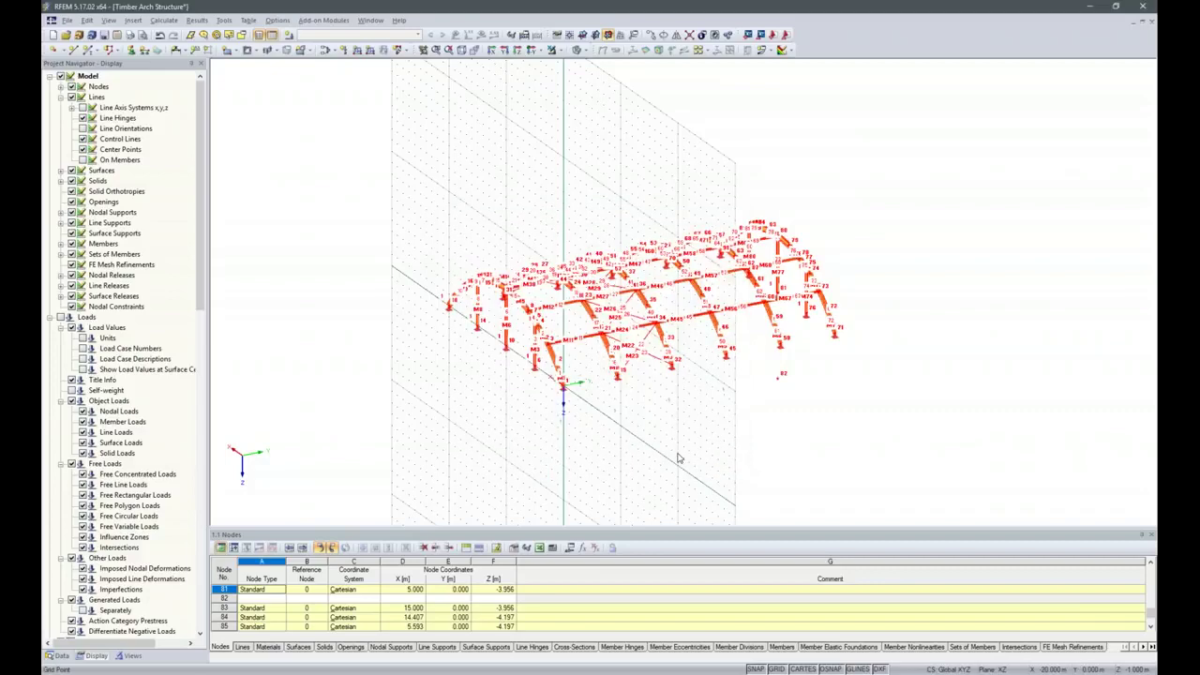
- Check the renumbered arch structure up close and hide the numbering of its nodes, lines and members
scroll(544, 365, "up", 5)
left_click(543, 399)
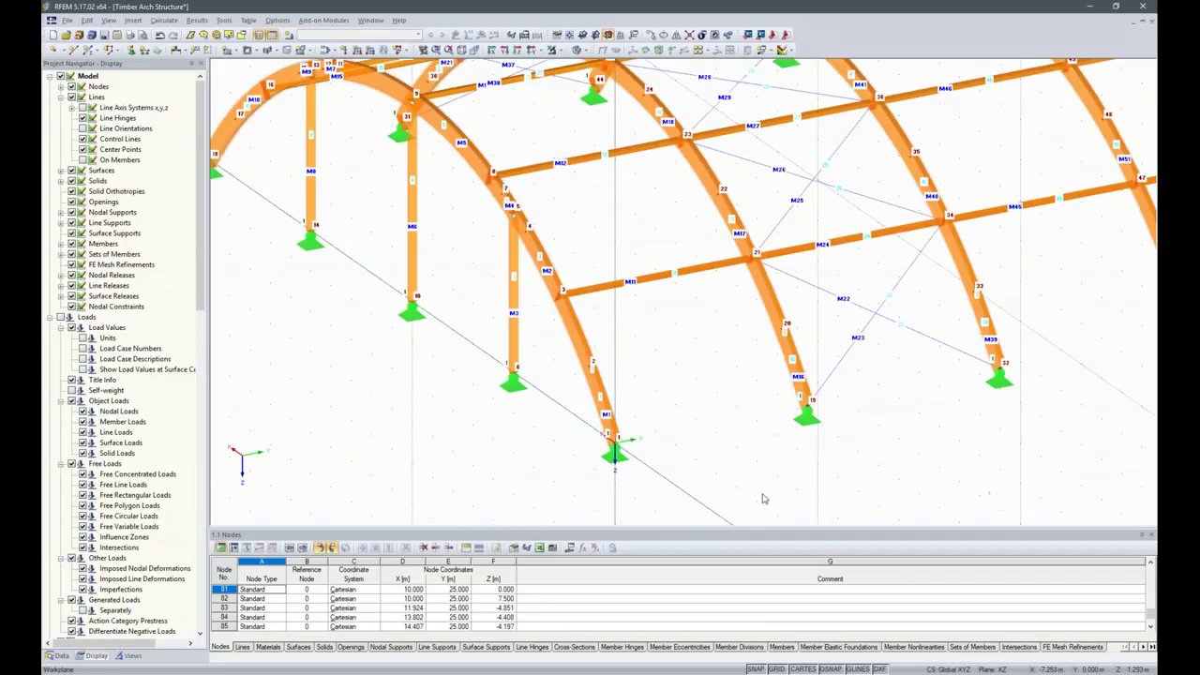
scroll(758, 497, "down", 4)
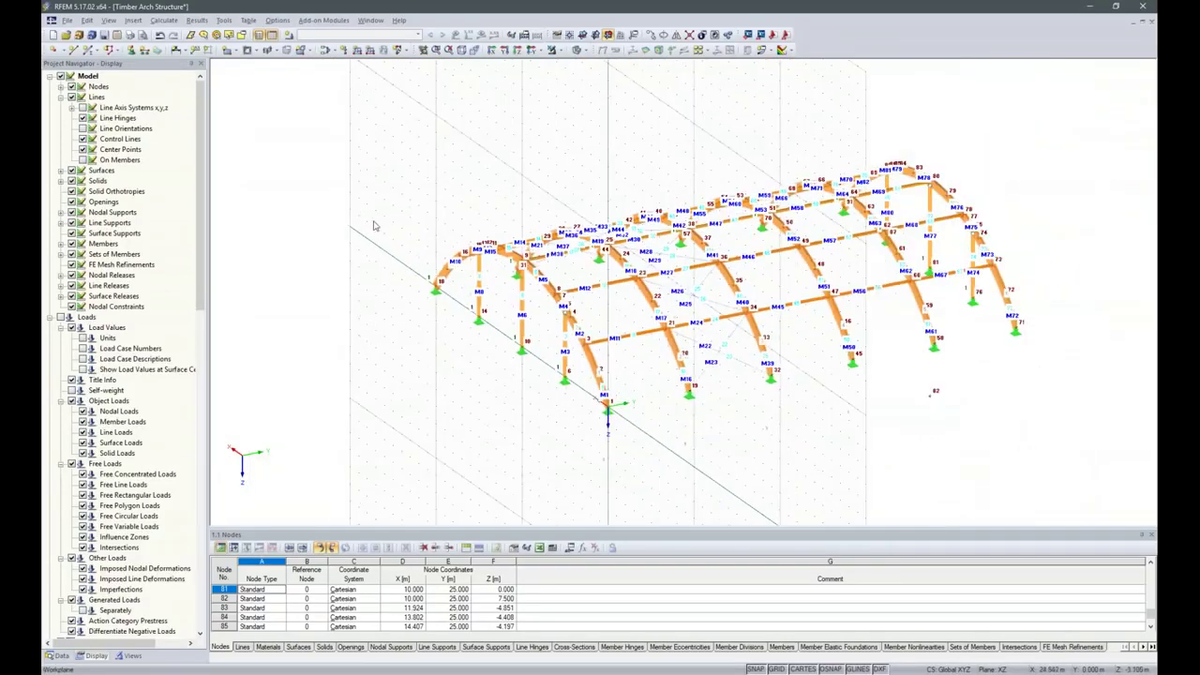
right_click(376, 389)
left_click(413, 136)
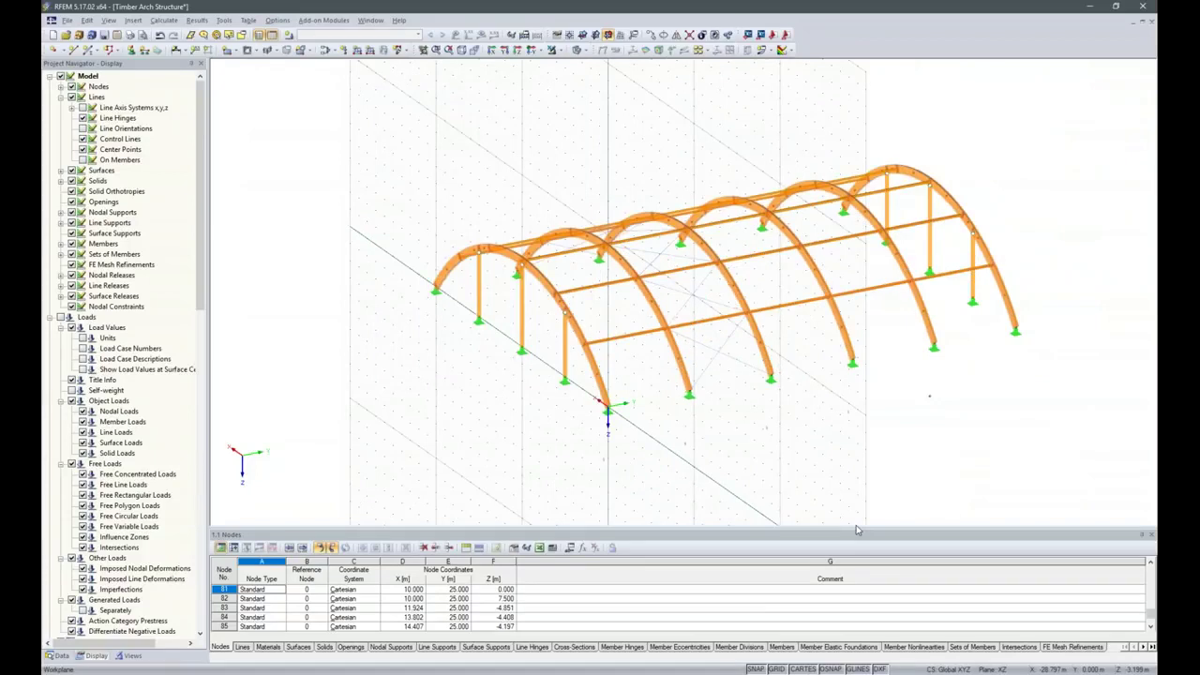
- Create the first load case as "Self-weight + Roof System" with the Permanent action category and self-weight factor 1.000 in Z
left_click(291, 35)
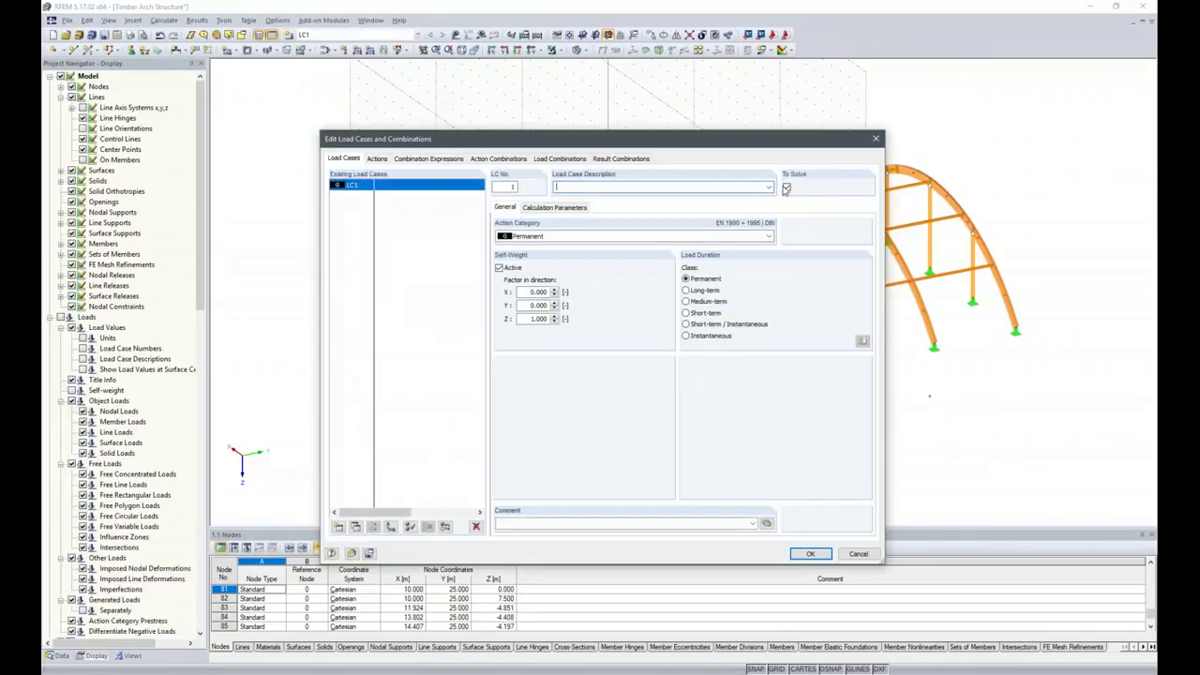
left_click(769, 186)
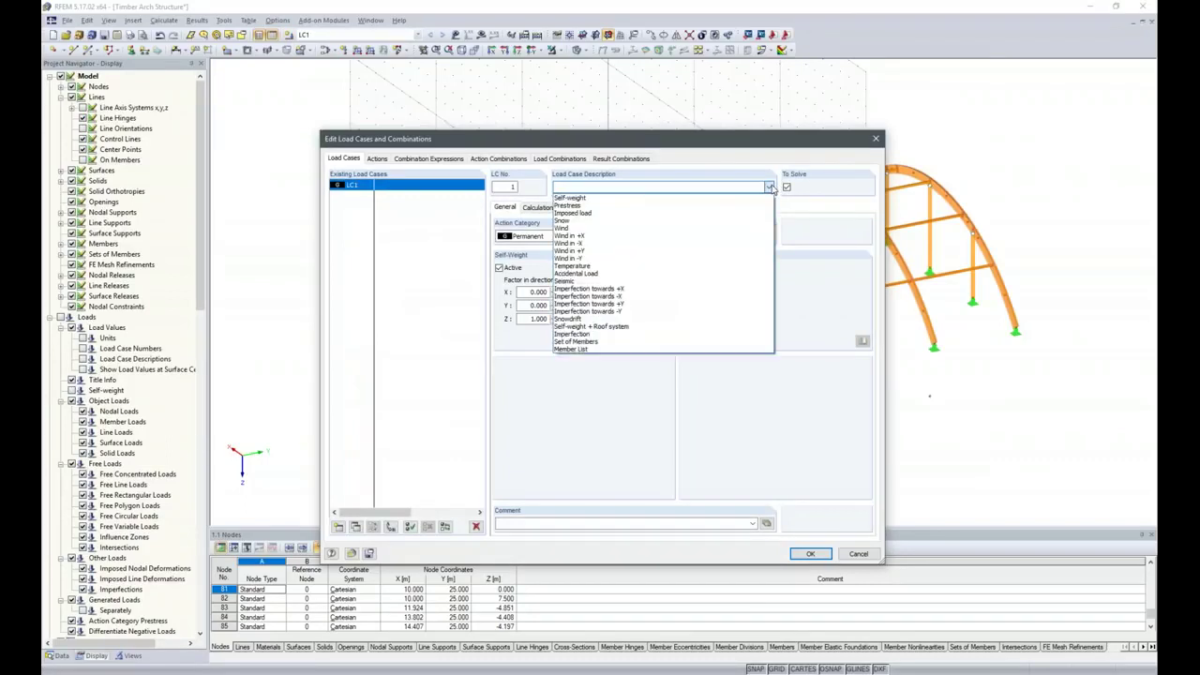
left_click(615, 198)
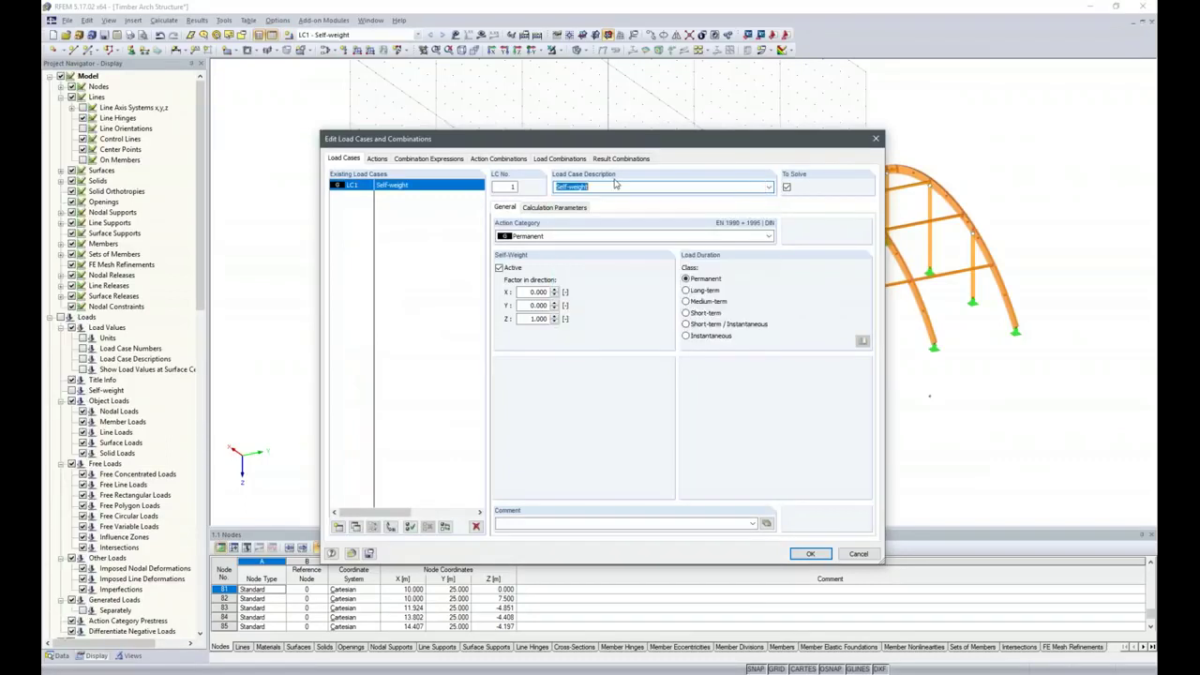
left_click(614, 188)
left_click(811, 554)
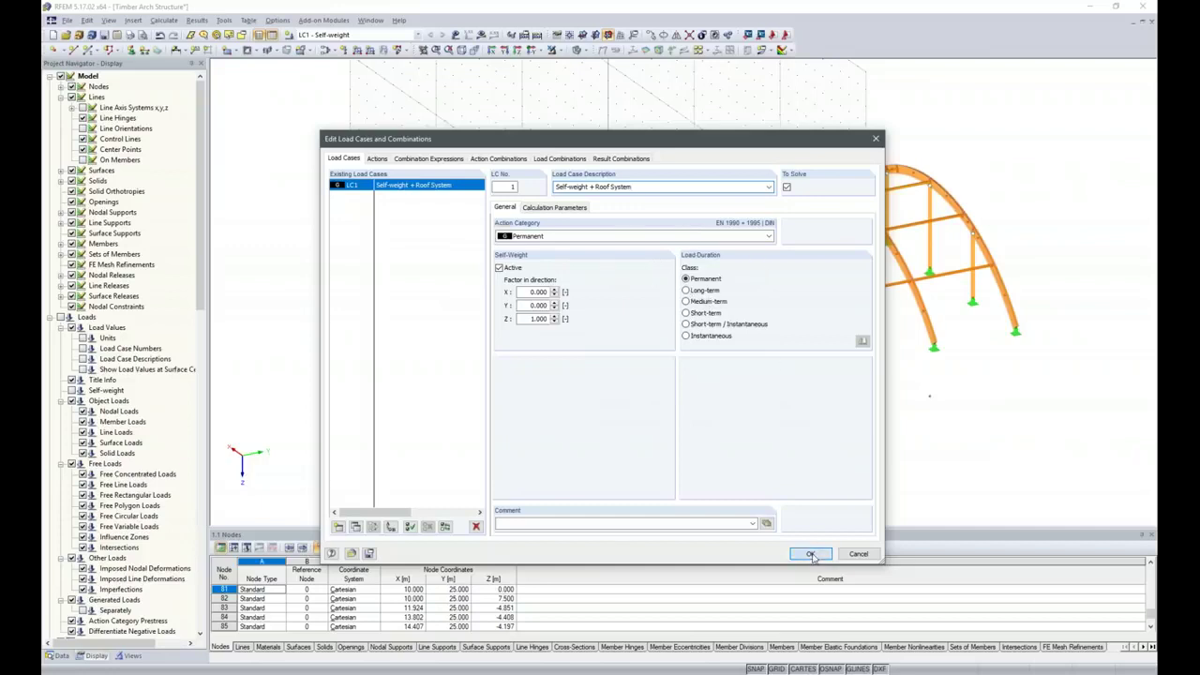
- Apply a uniform force of 1.5 kN/m in global ZL to the member sets of the four inner arches
middle_click_drag(965, 458, 779, 450, "ctrl")
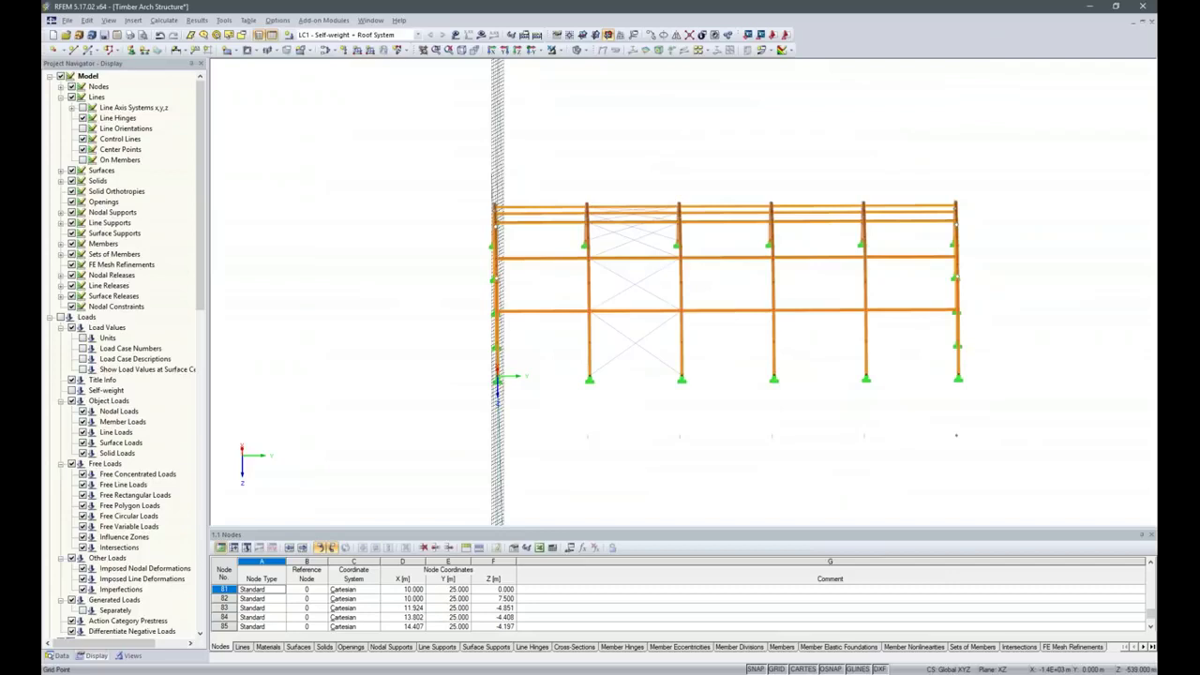
left_click(362, 52)
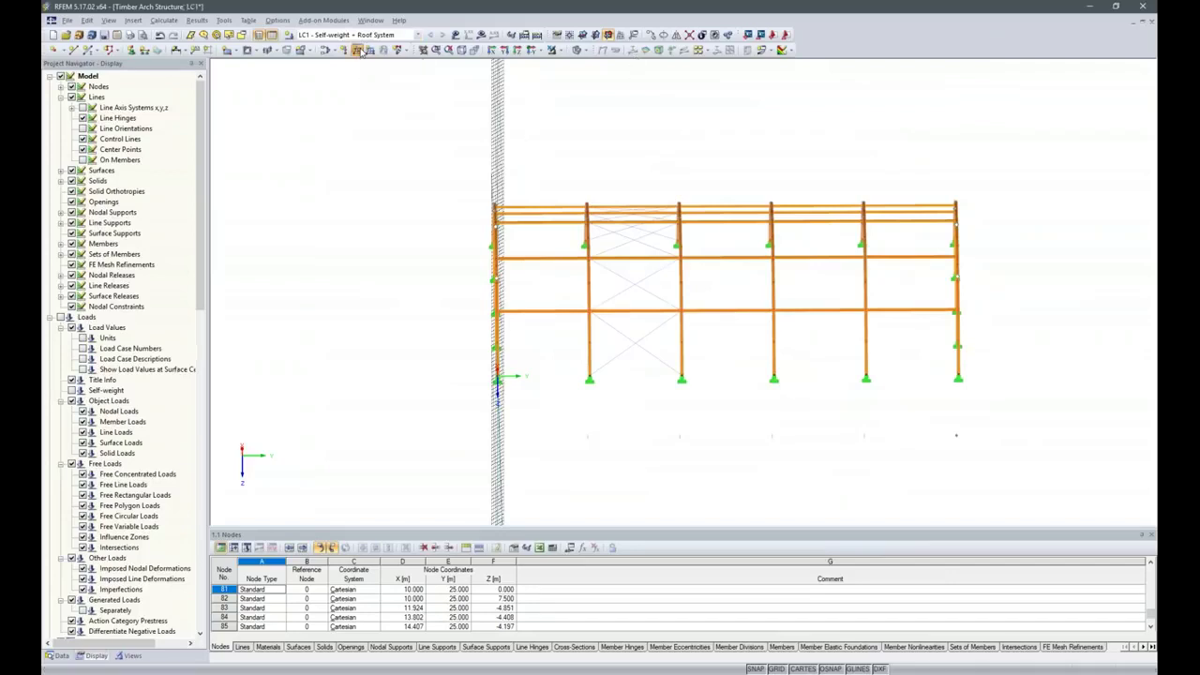
left_click(431, 205)
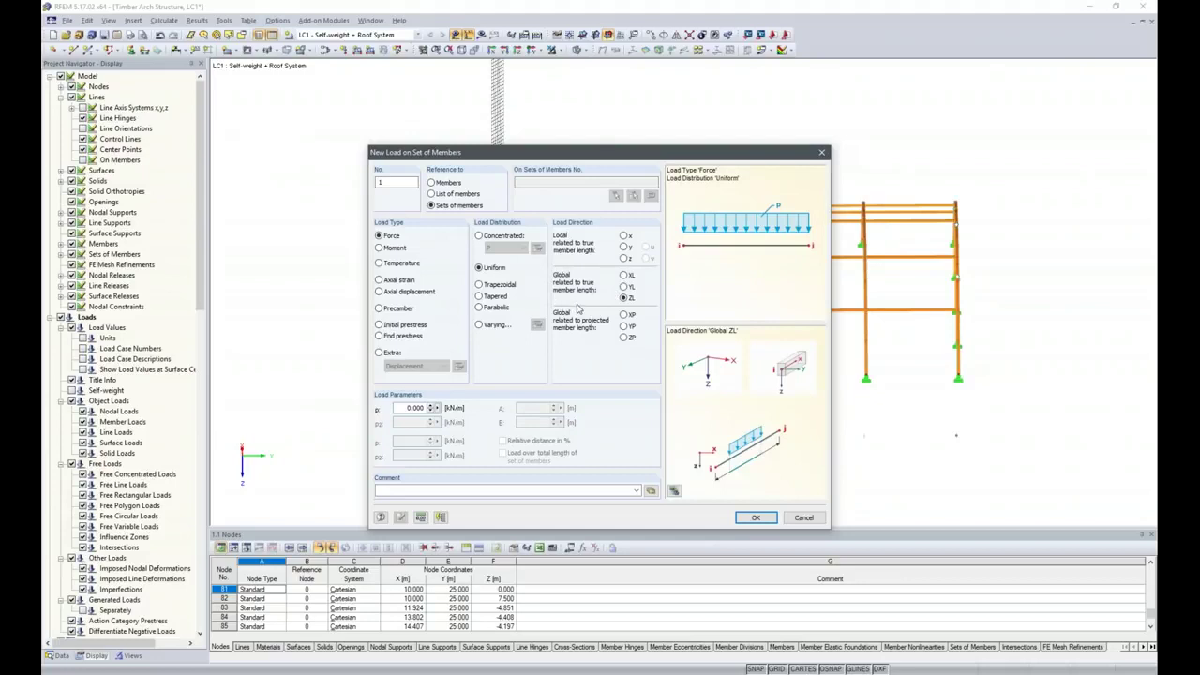
left_click(403, 405)
type("1,5")
left_click(756, 518)
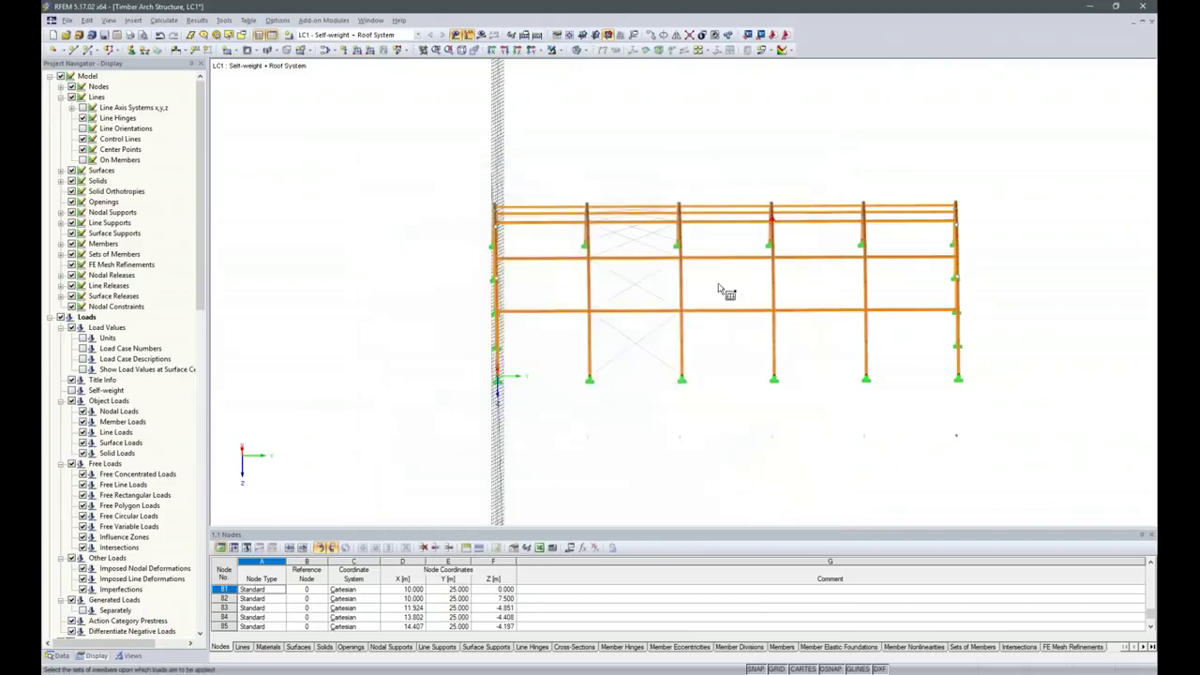
left_click_drag(555, 170, 900, 480)
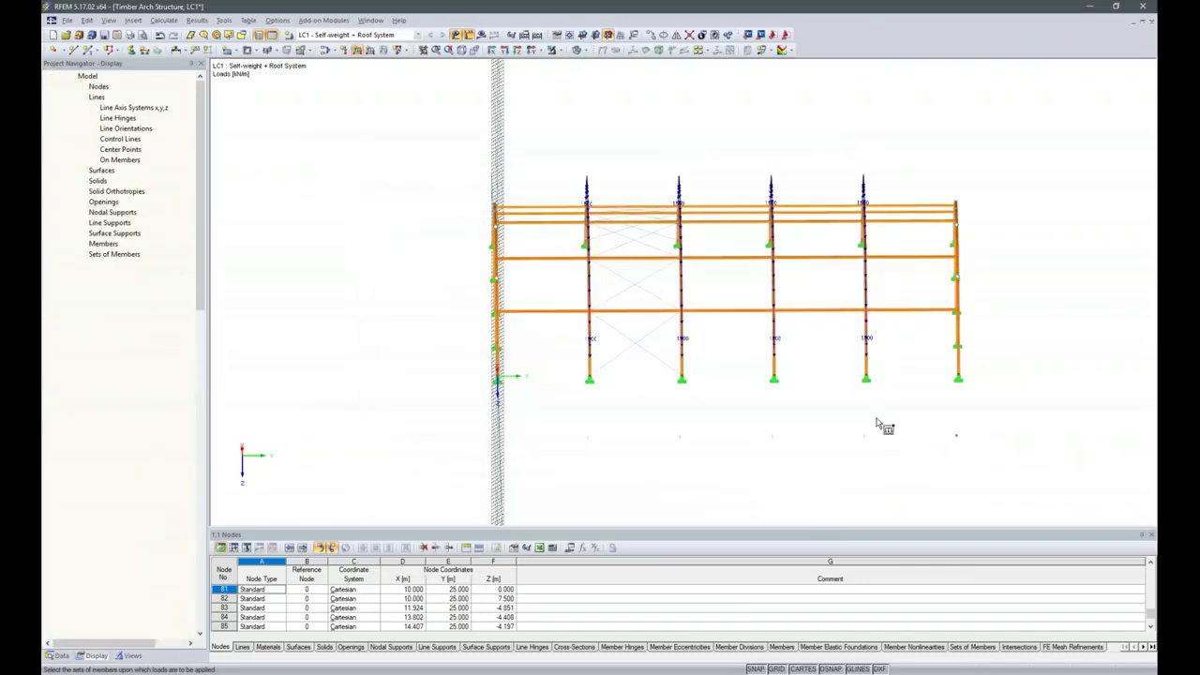
key("Escape")
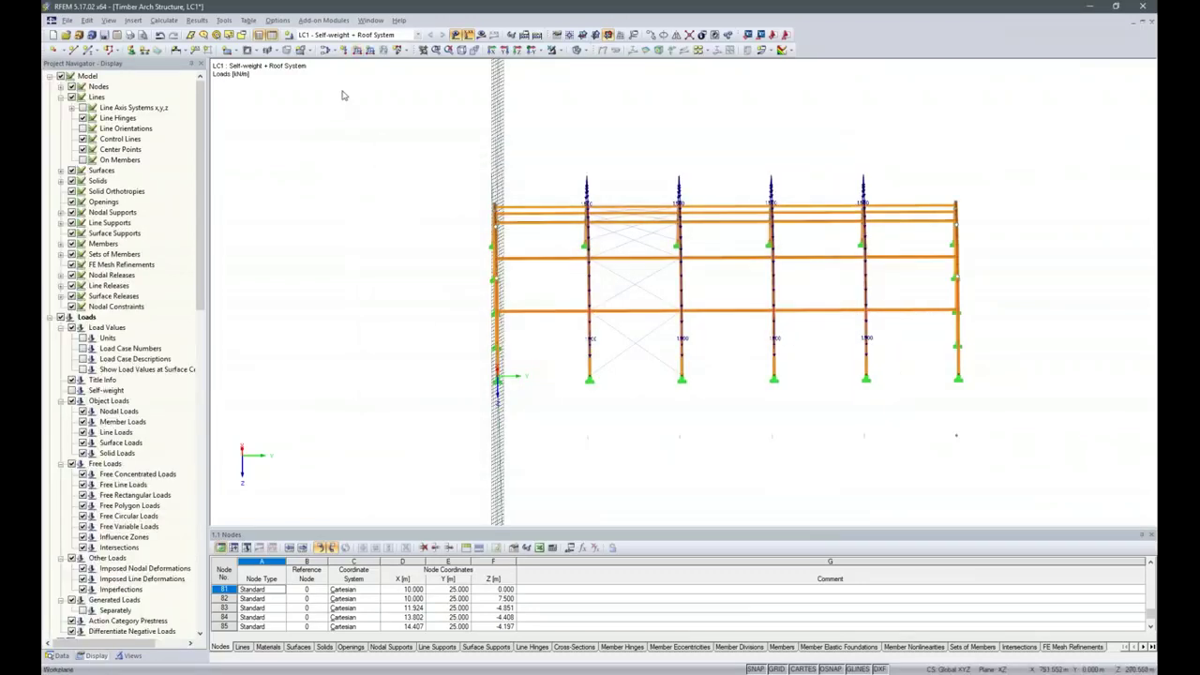
- Apply a uniform force of 0.75 kN/m in global ZL to the member sets of the two end arches
left_click(358, 50)
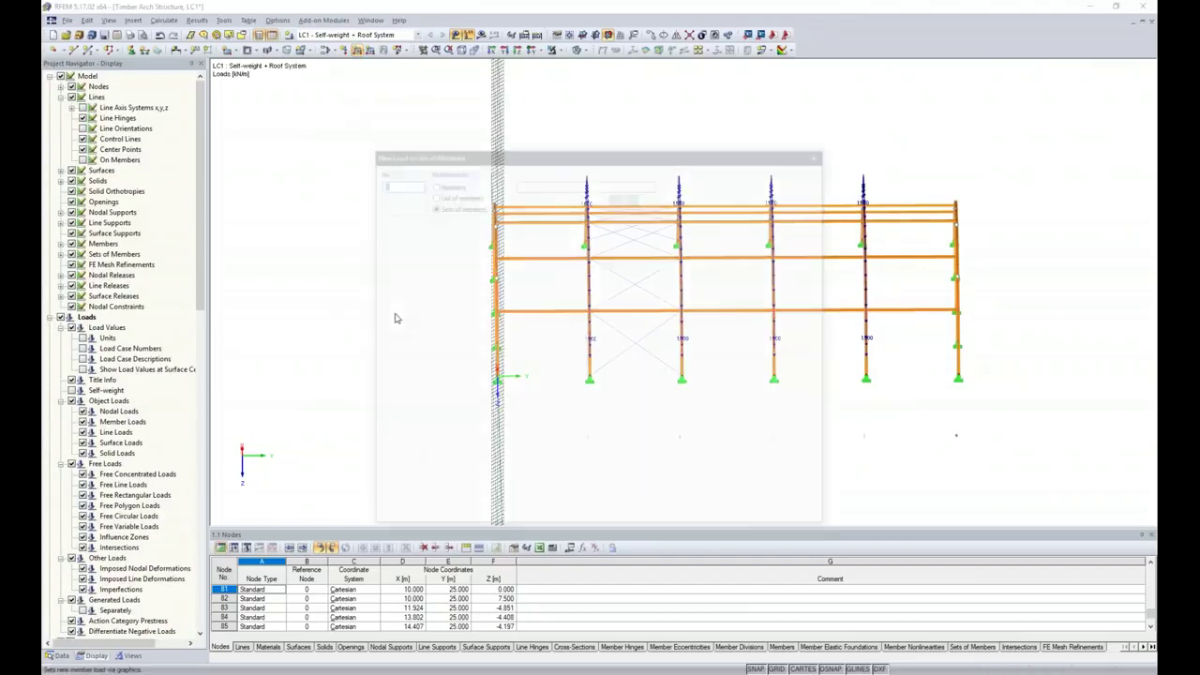
left_click(412, 409)
type("0,75")
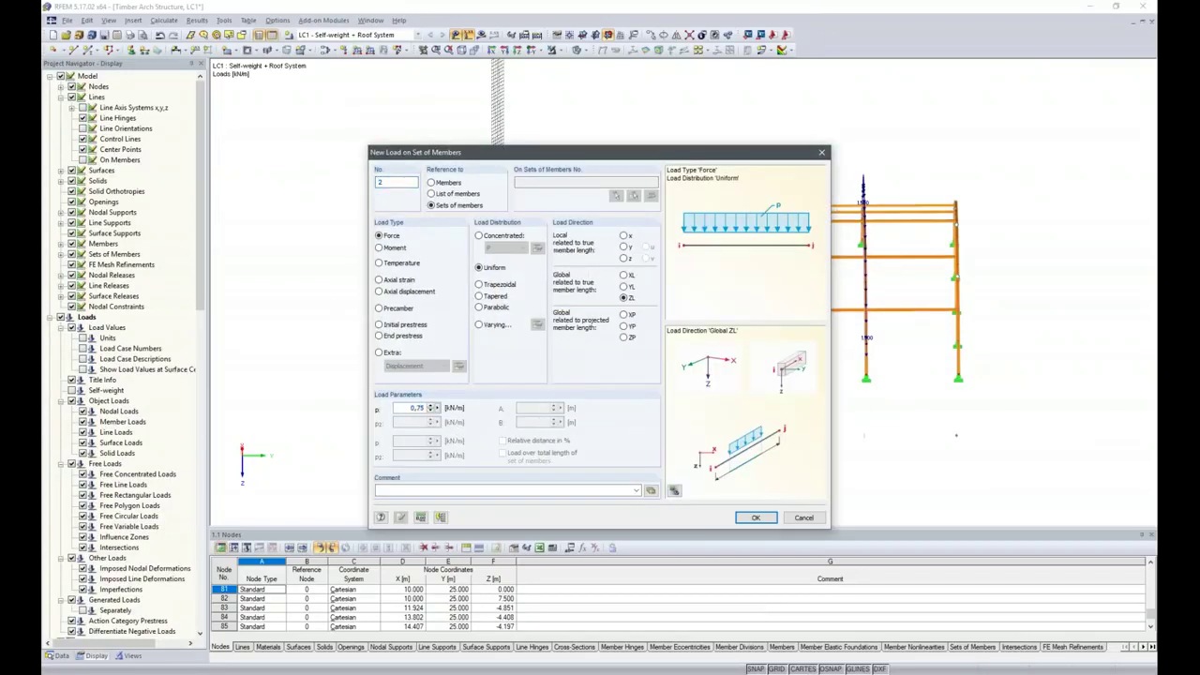
left_click(756, 517)
left_click_drag(454, 162, 524, 416)
left_click_drag(952, 164, 1001, 430)
middle_click_drag(762, 461, 881, 433, "ctrl")
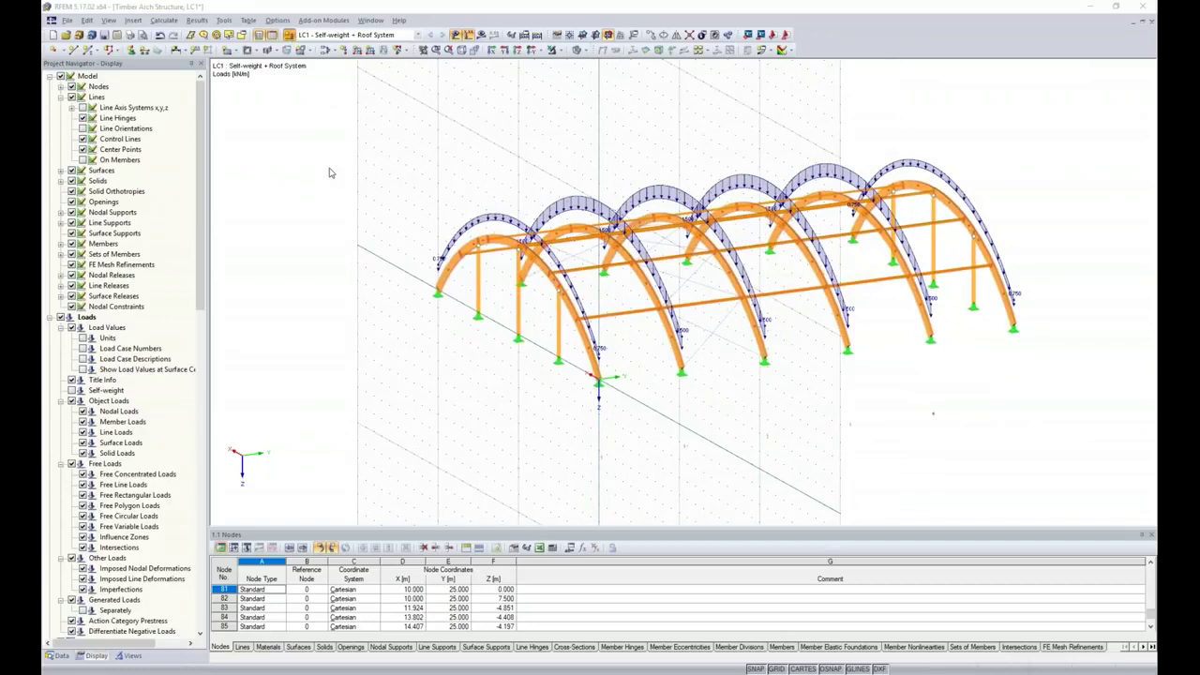
- Create a second load case described as Snow, with the action category Snow (H ≤ 1000 m a.s.l.)
left_click(769, 187)
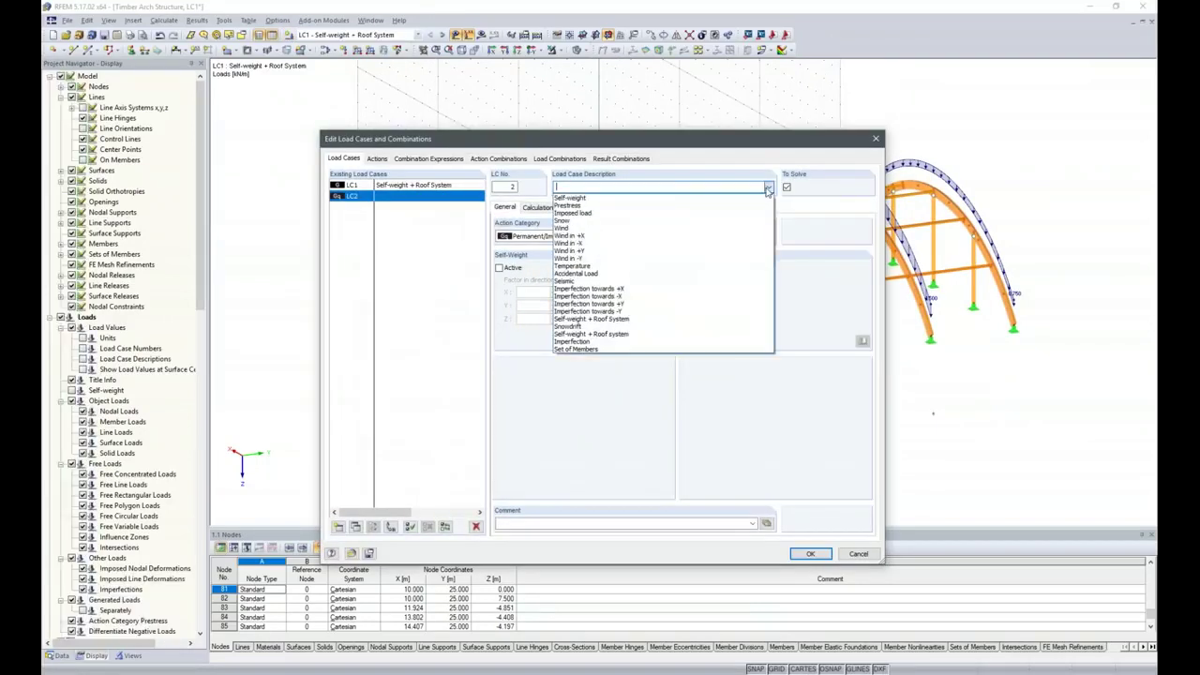
left_click(630, 225)
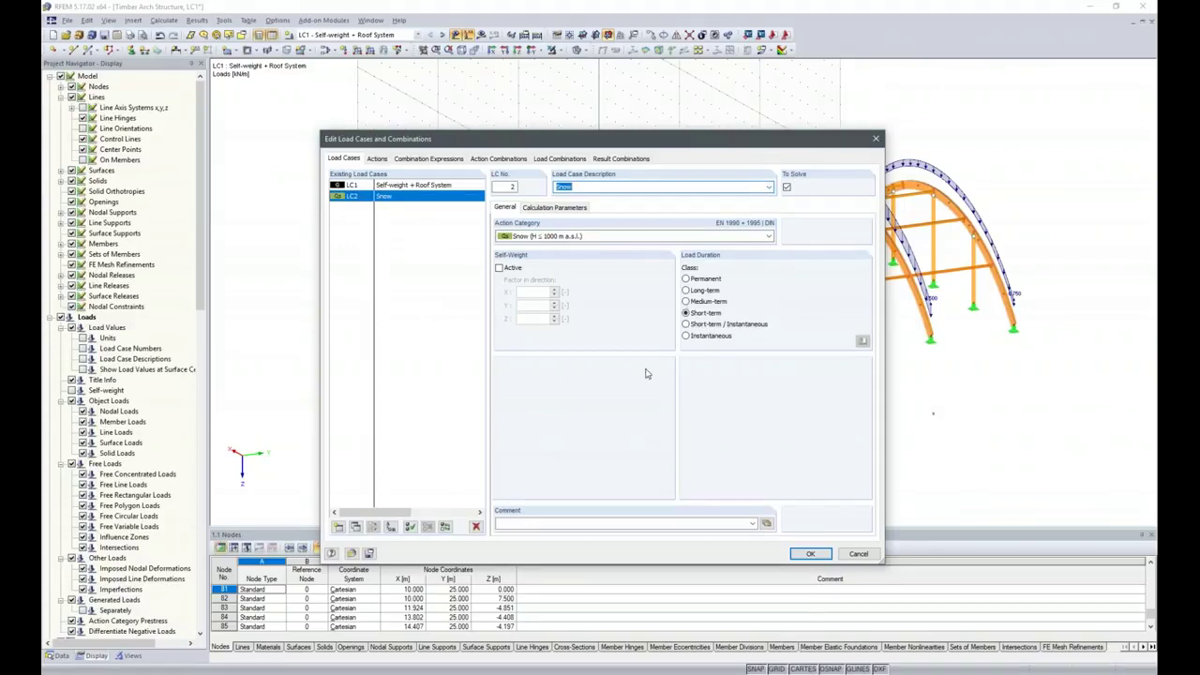
left_click(810, 553)
- Apply a uniform snow load of 3.4 kN/m in projected direction ZP to the member sets of the four inner arches
middle_click_drag(895, 438, 746, 437, "ctrl")
left_click(357, 51)
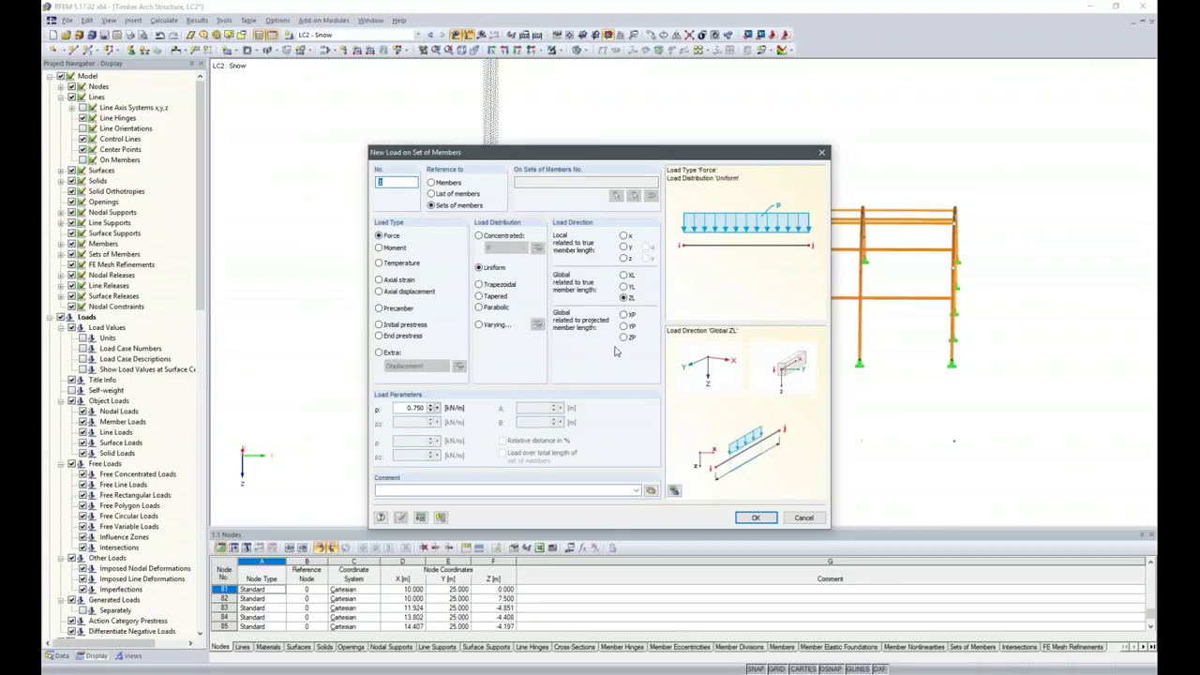
left_click(623, 337)
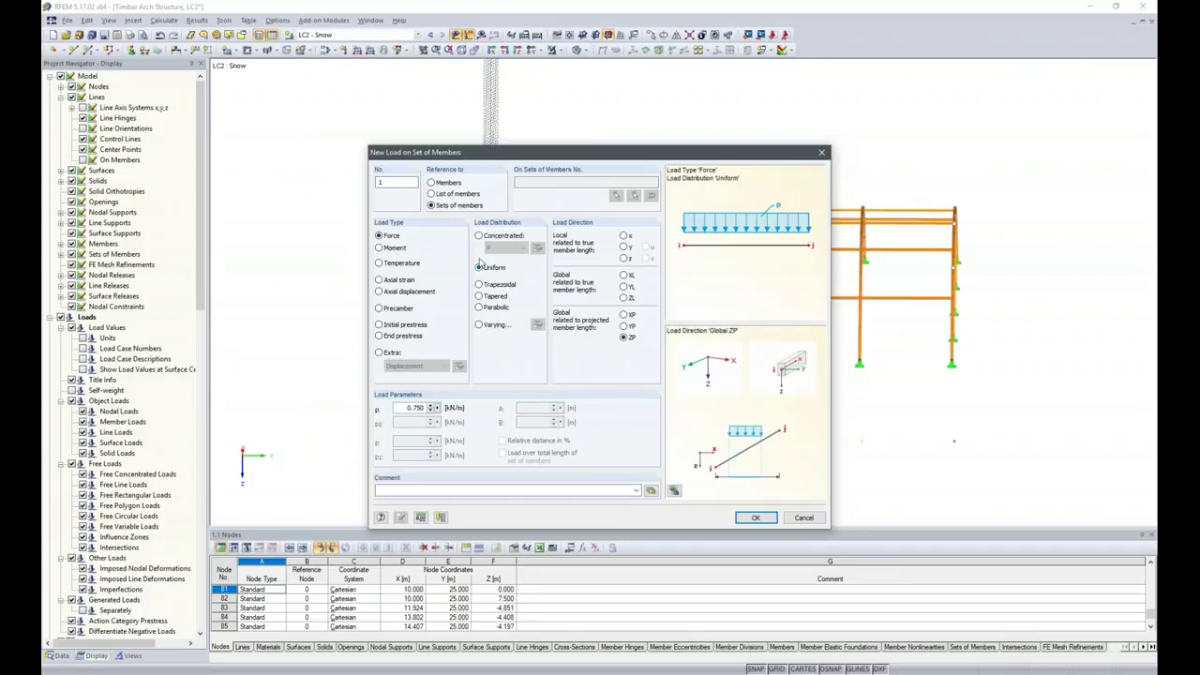
double_click(406, 408)
type("3.4")
left_click(942, 674)
left_click(929, 639)
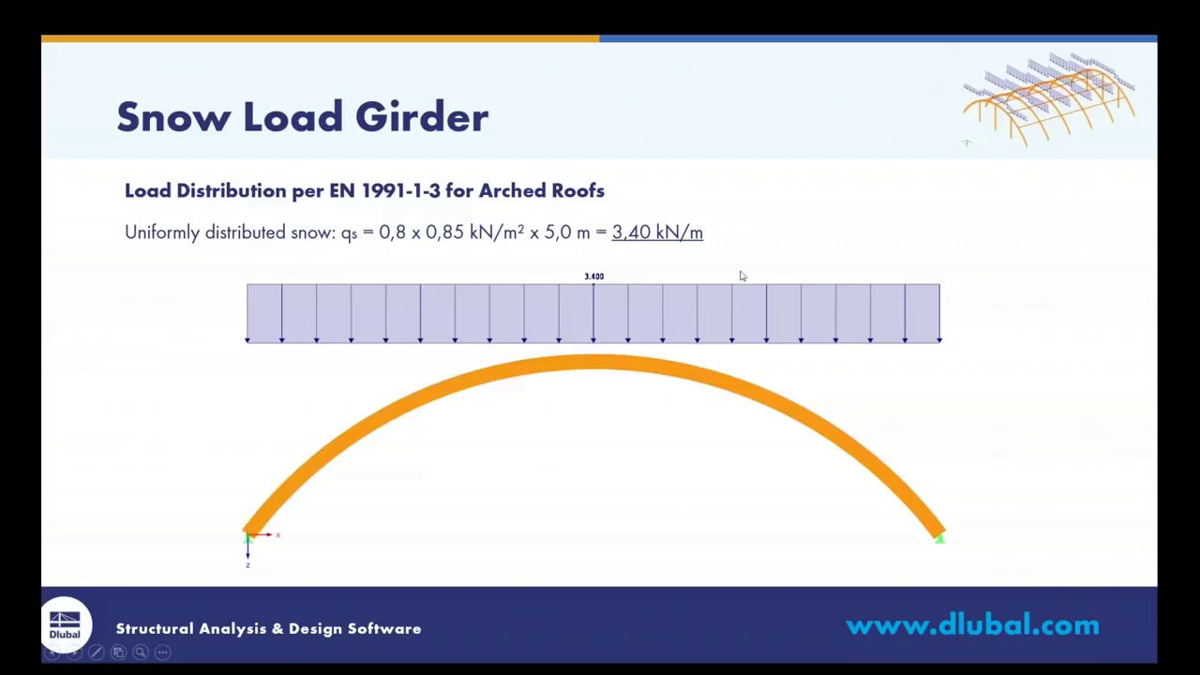
key("alt+Tab")
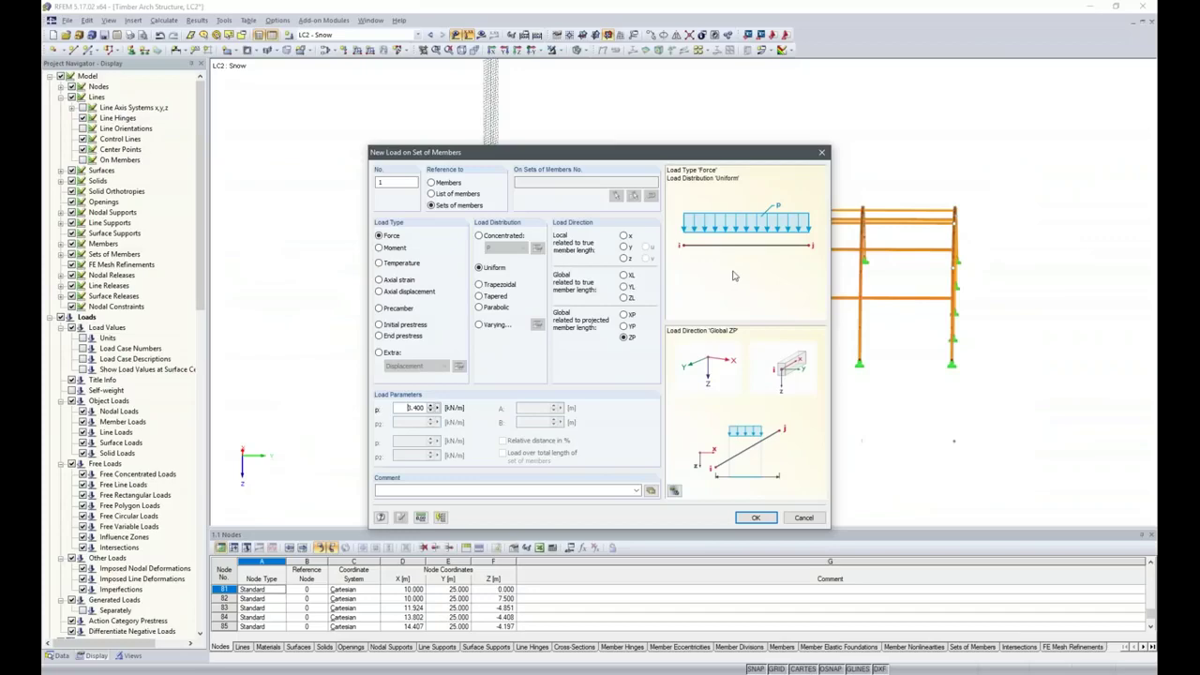
left_click(751, 518)
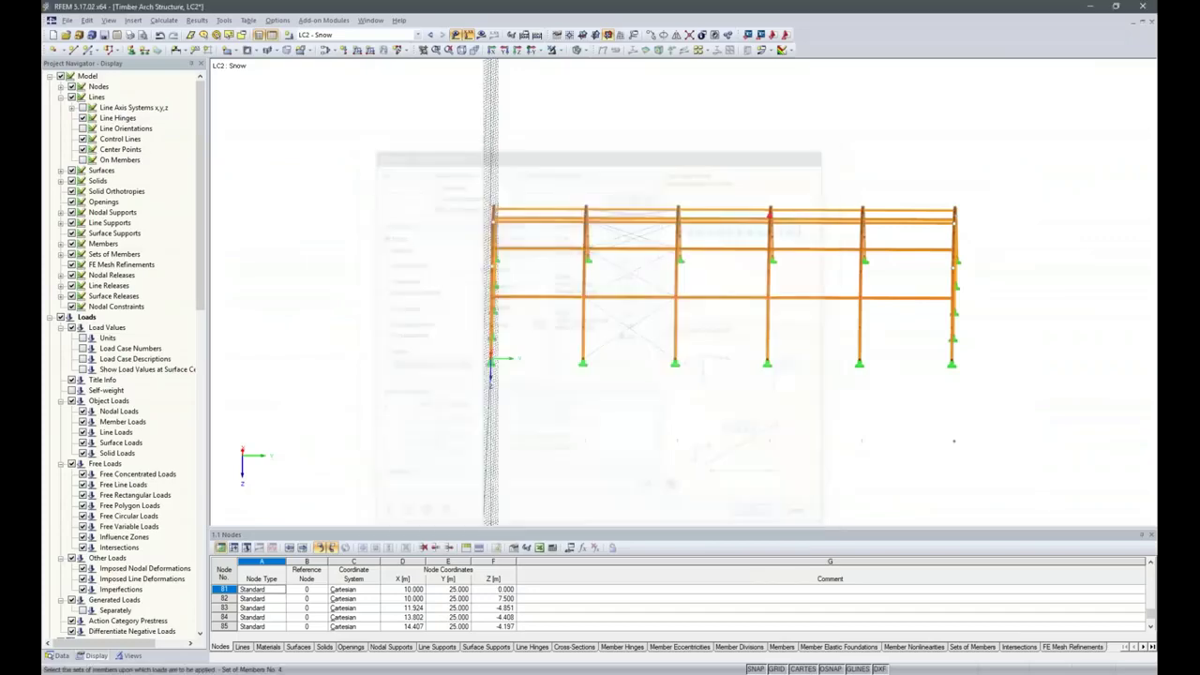
left_click_drag(527, 180, 882, 501)
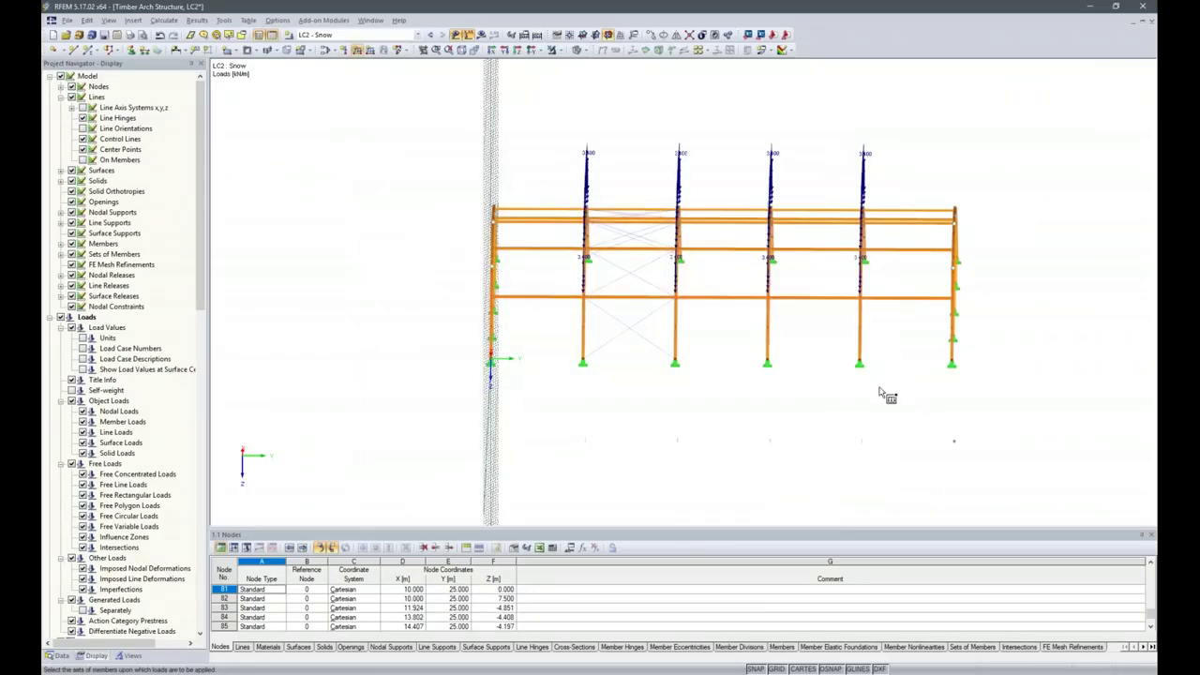
middle_click_drag(608, 419, 887, 415, "ctrl")
middle_click_drag(607, 468, 744, 366, "ctrl")
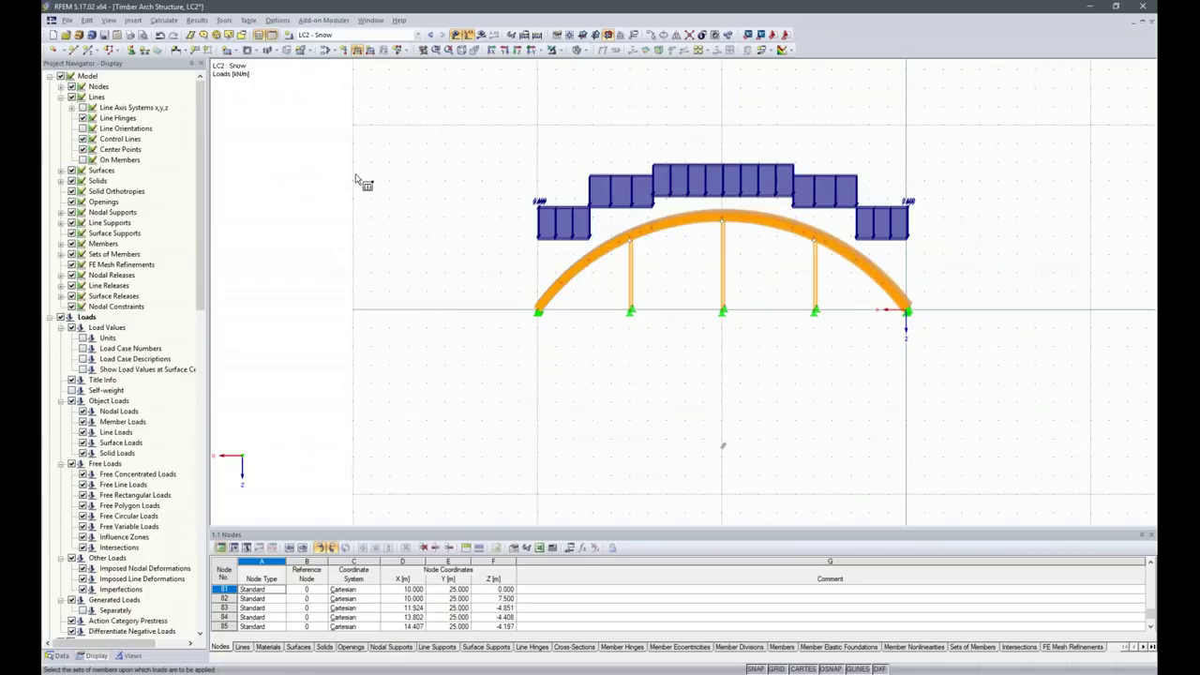
- Apply a uniform snow load of 1.7 kN/m in projected direction ZP to the member sets of the two end arches
middle_click_drag(1011, 322, 641, 422, "ctrl")
left_click(358, 51)
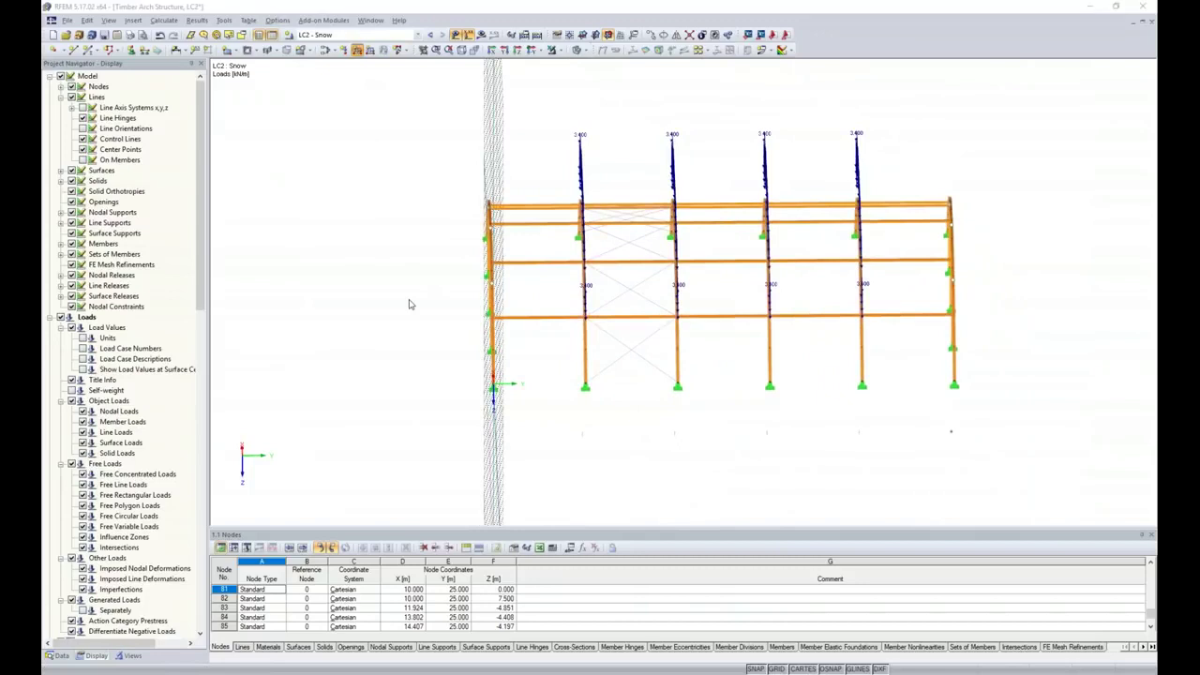
double_click(402, 406)
type("1,7")
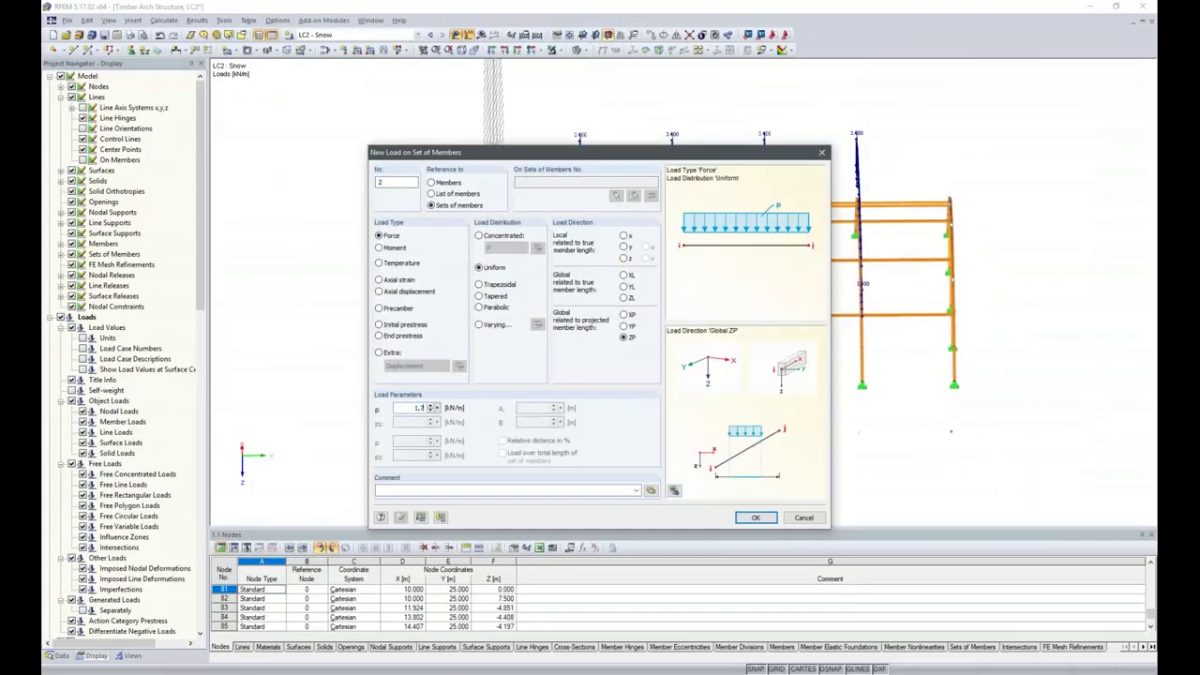
left_click(756, 517)
left_click_drag(422, 138, 526, 436)
left_click_drag(917, 158, 994, 433)
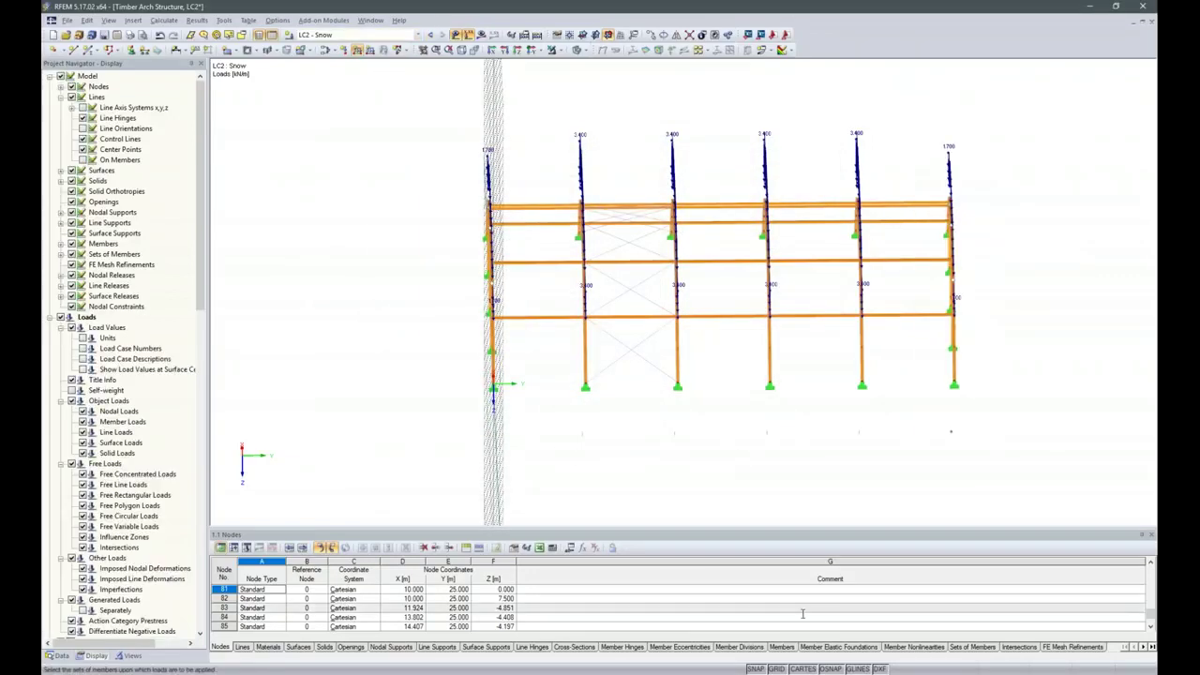
- Consult the snow load slide and create a third load case described as Snowdrift, with the snow action category and short-term duration
left_click(927, 674)
left_click(924, 654)
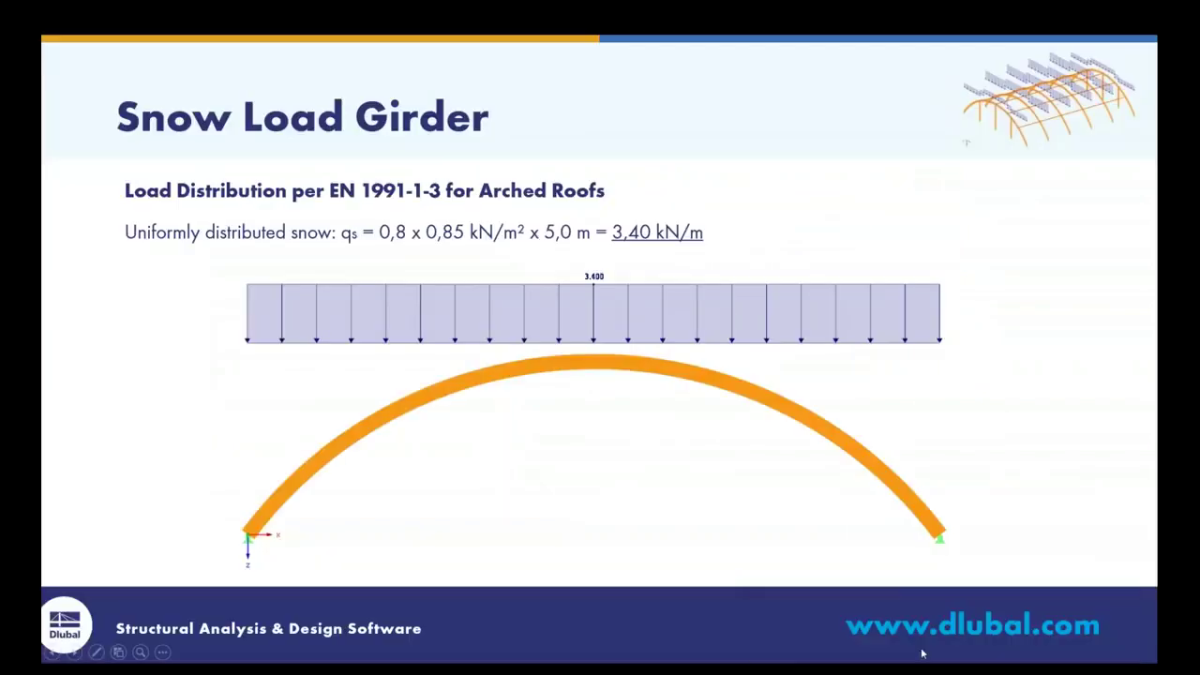
left_click(885, 572)
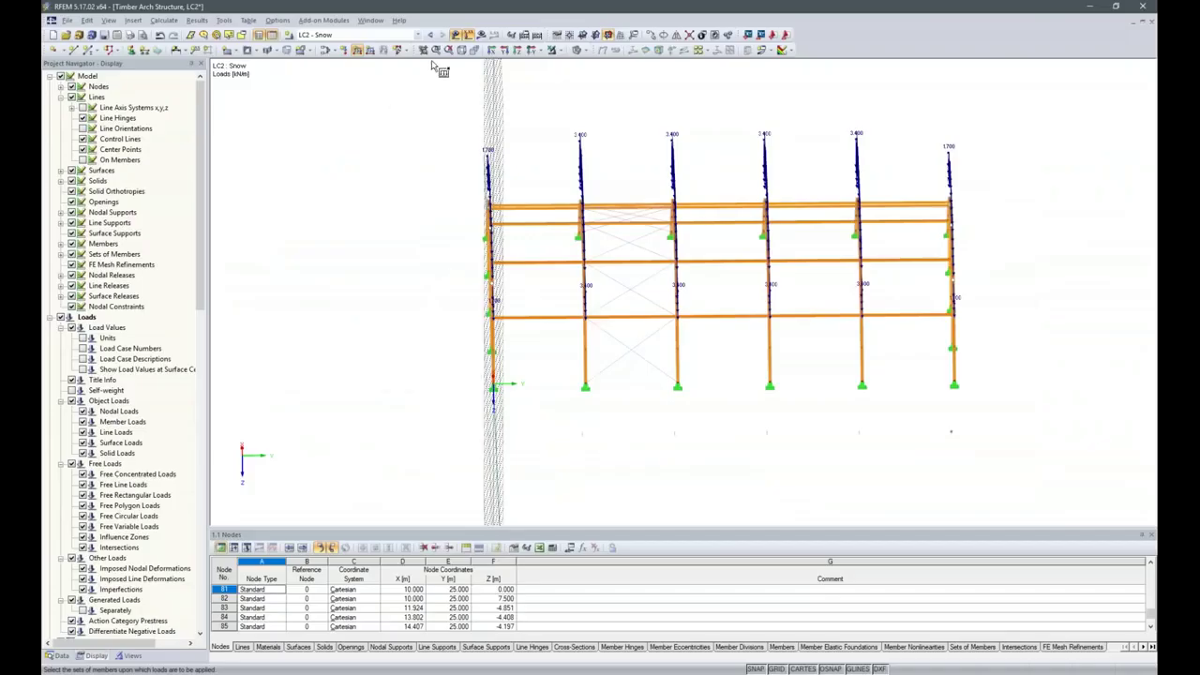
left_click(289, 35)
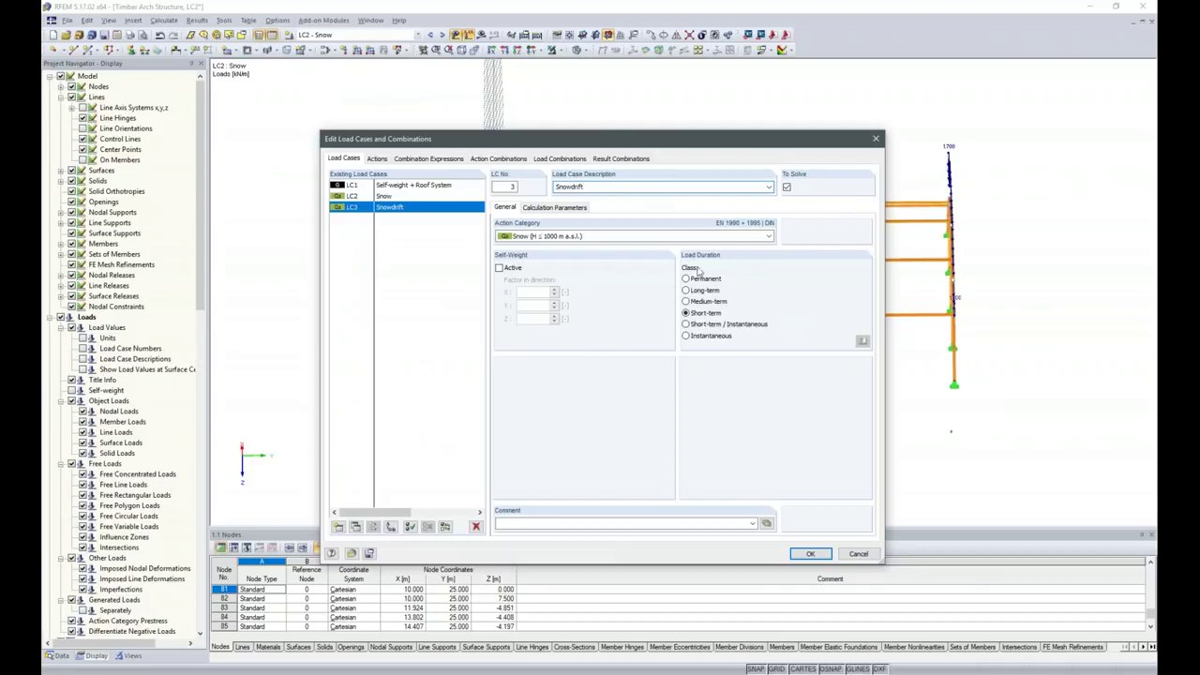
left_click(810, 553)
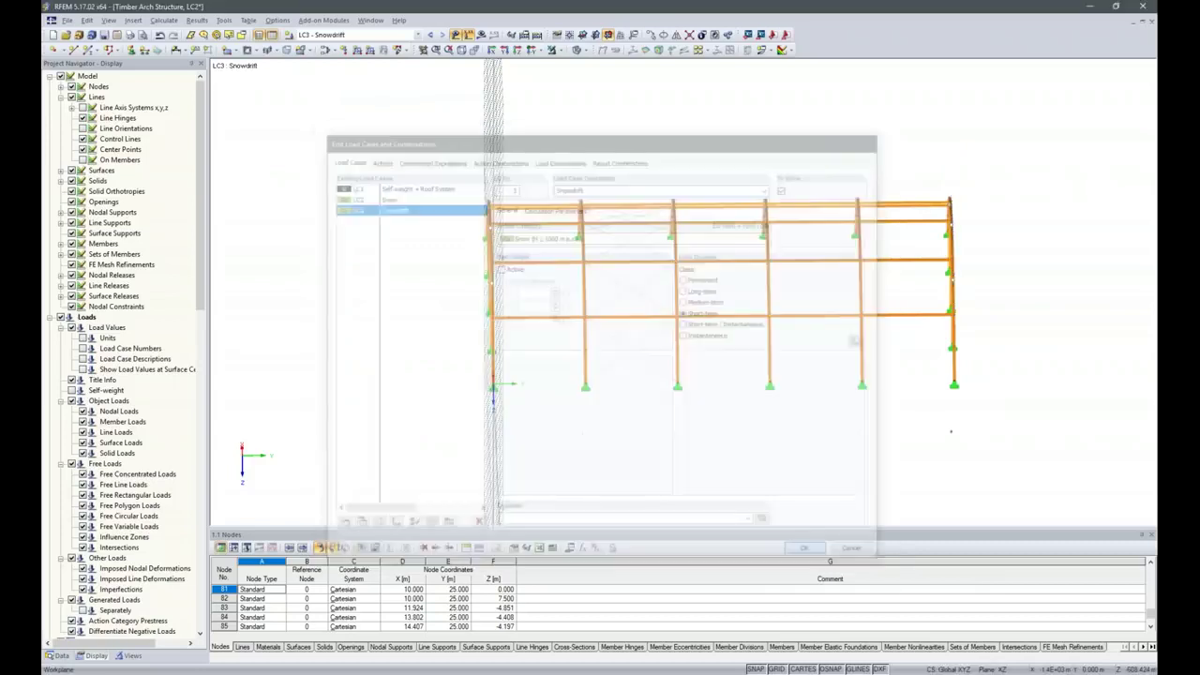
- Start a new force load on sets of members with a varying distribution in projected direction ZP
middle_click_drag(629, 503, 626, 503, "ctrl")
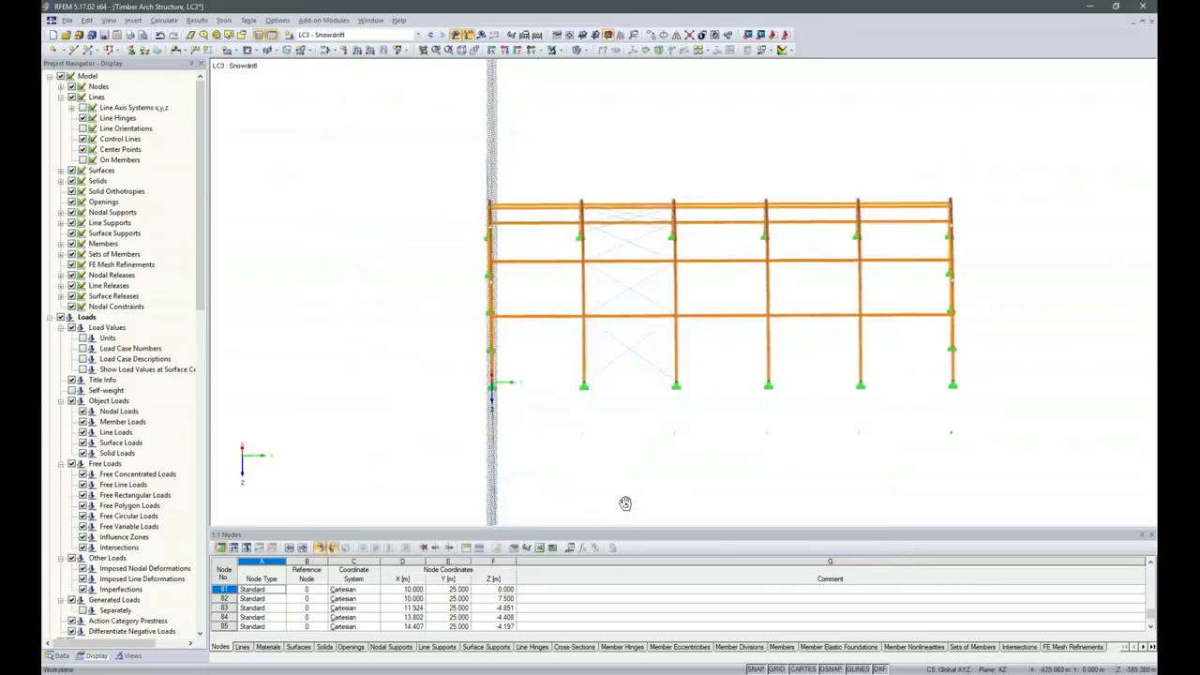
left_click(357, 50)
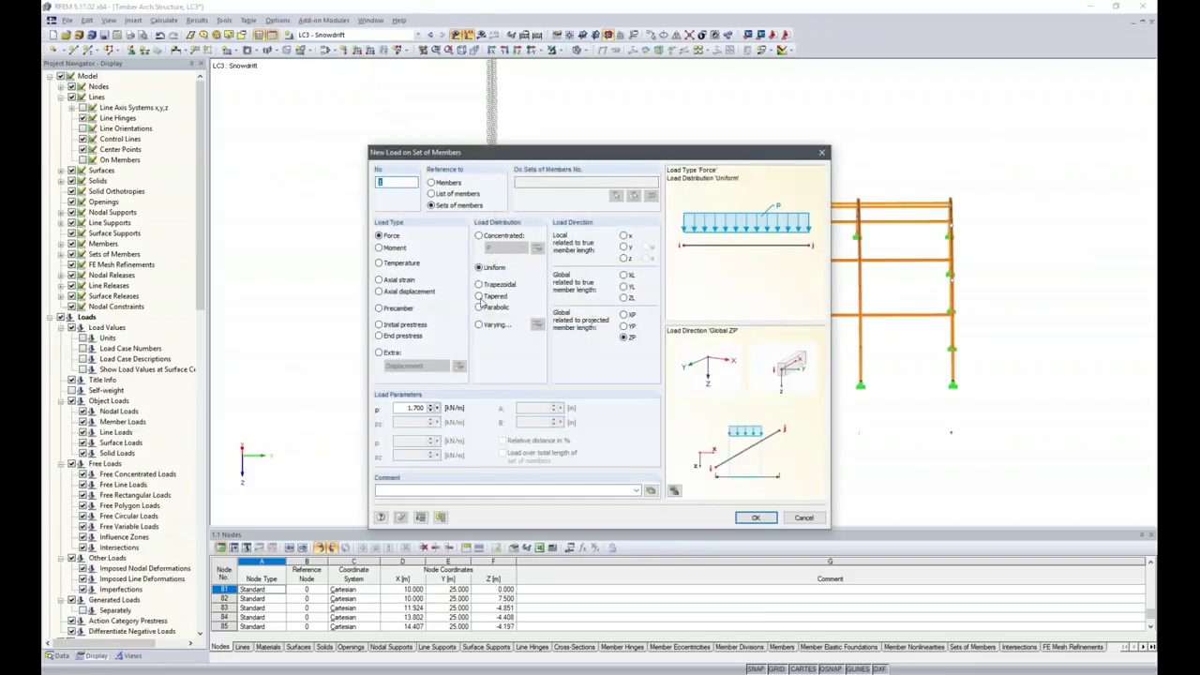
left_click(480, 325)
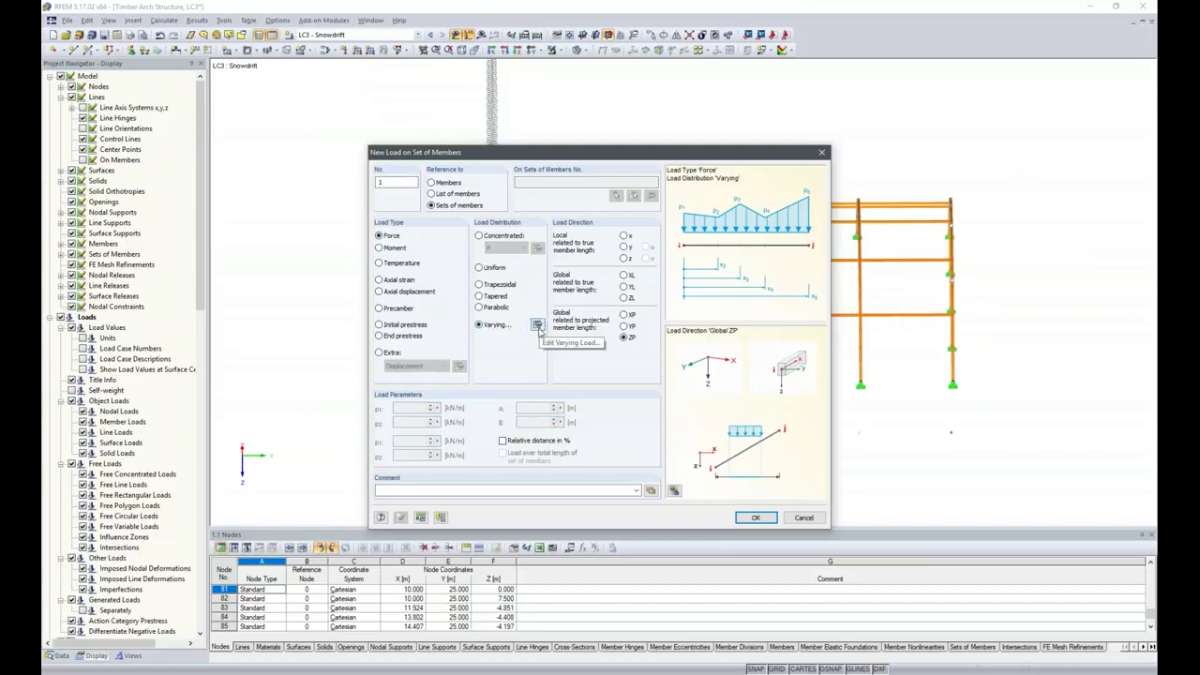
left_click(538, 325)
- Define the varying load as 0, 8.5, 0, 4.25 and 0 kN/m at x = 0, 5, 10, 15 and 20 m
left_click(454, 239)
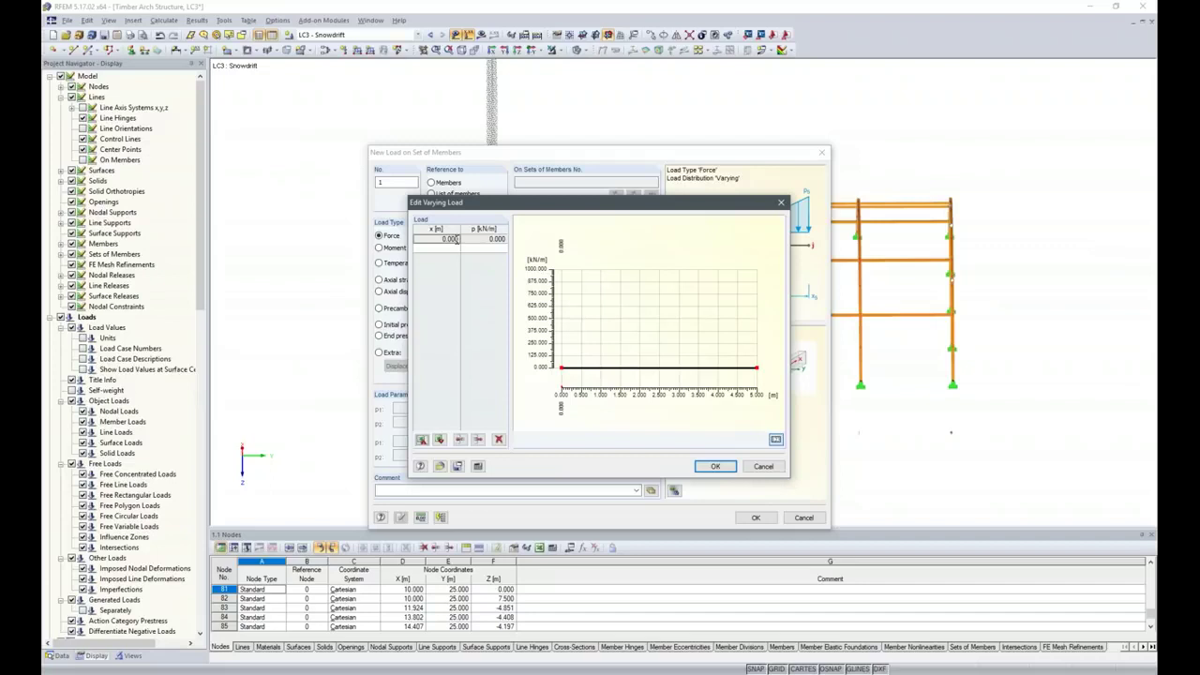
left_click(482, 240)
key("Tab")
type("5")
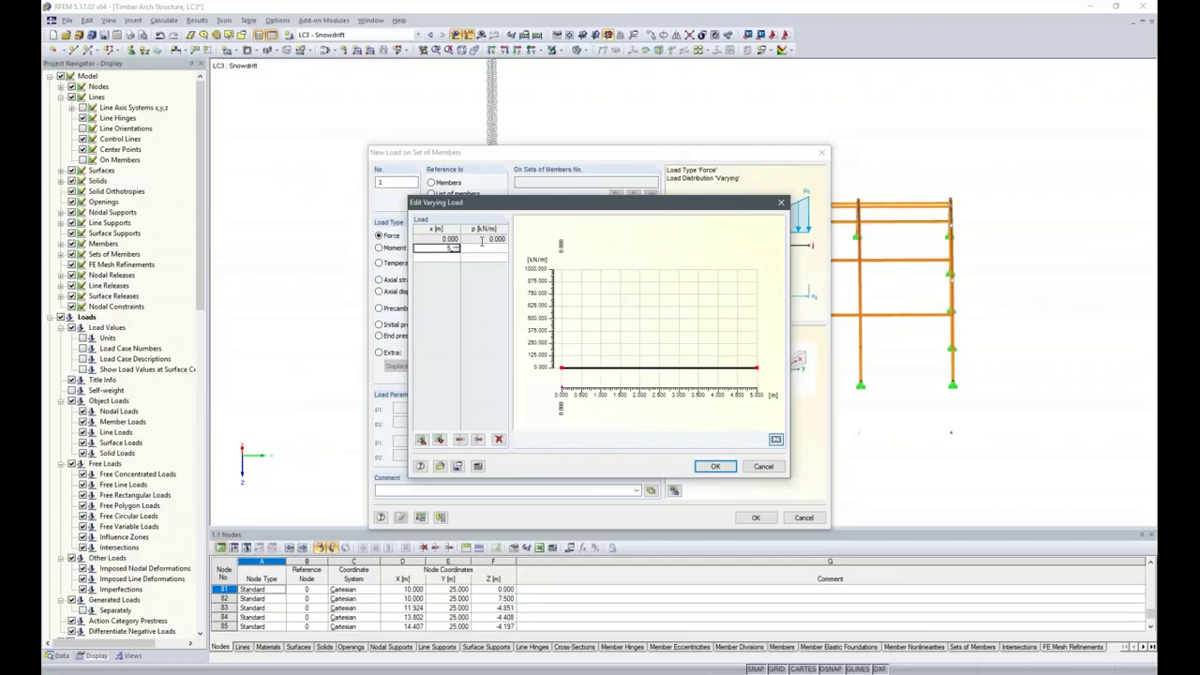
key("Tab")
type("8.5")
key("Tab")
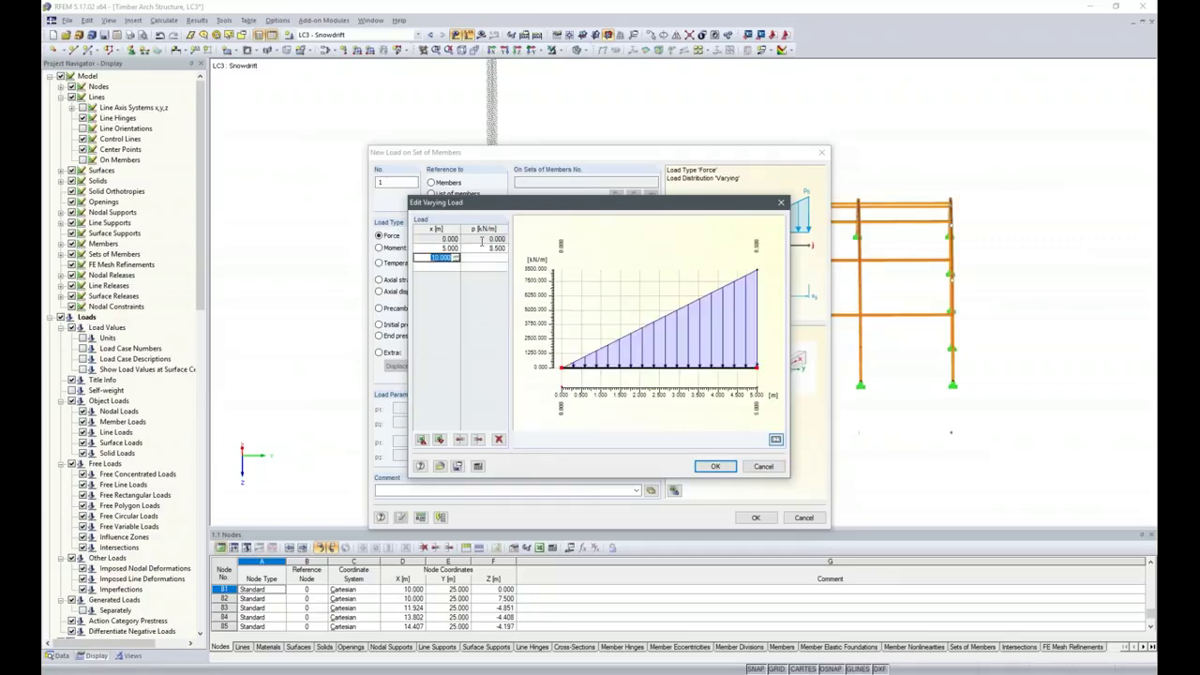
key("Tab")
type("0")
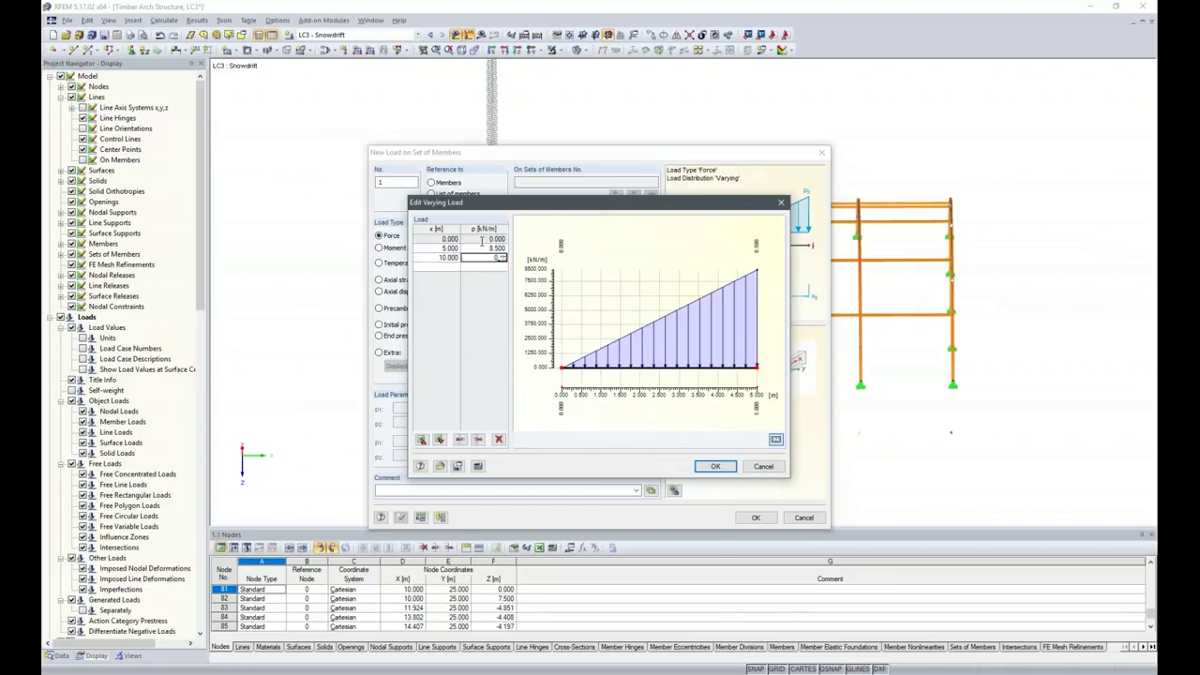
key("Tab")
type("4.")
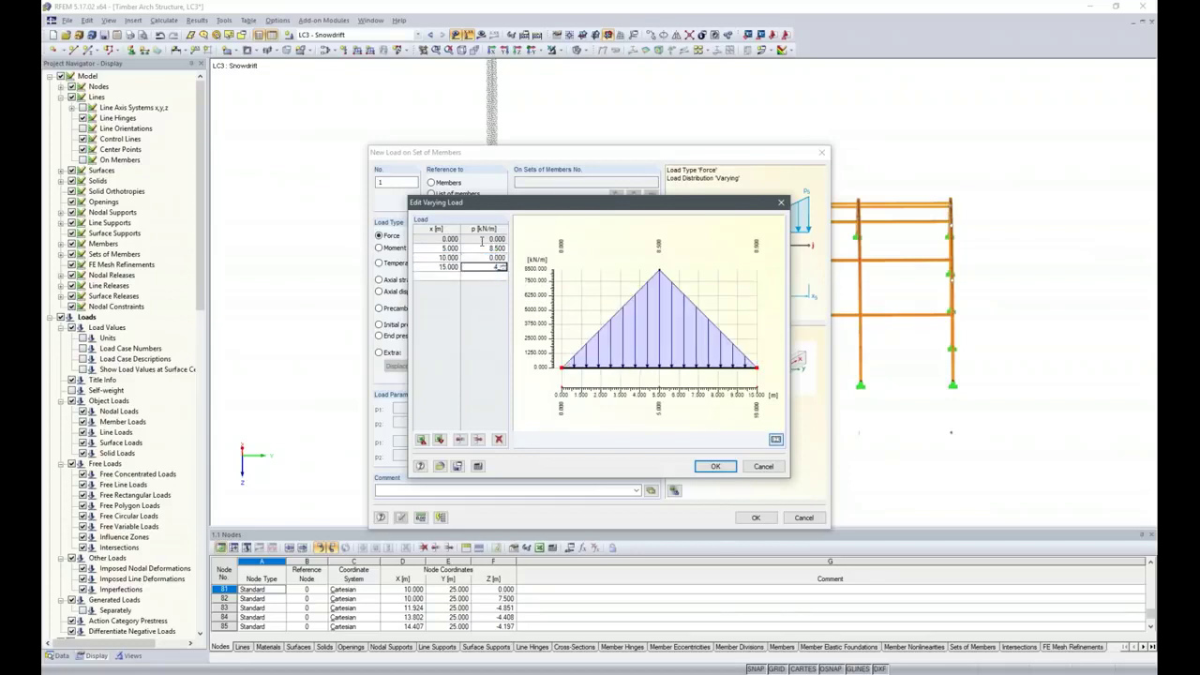
key("Return")
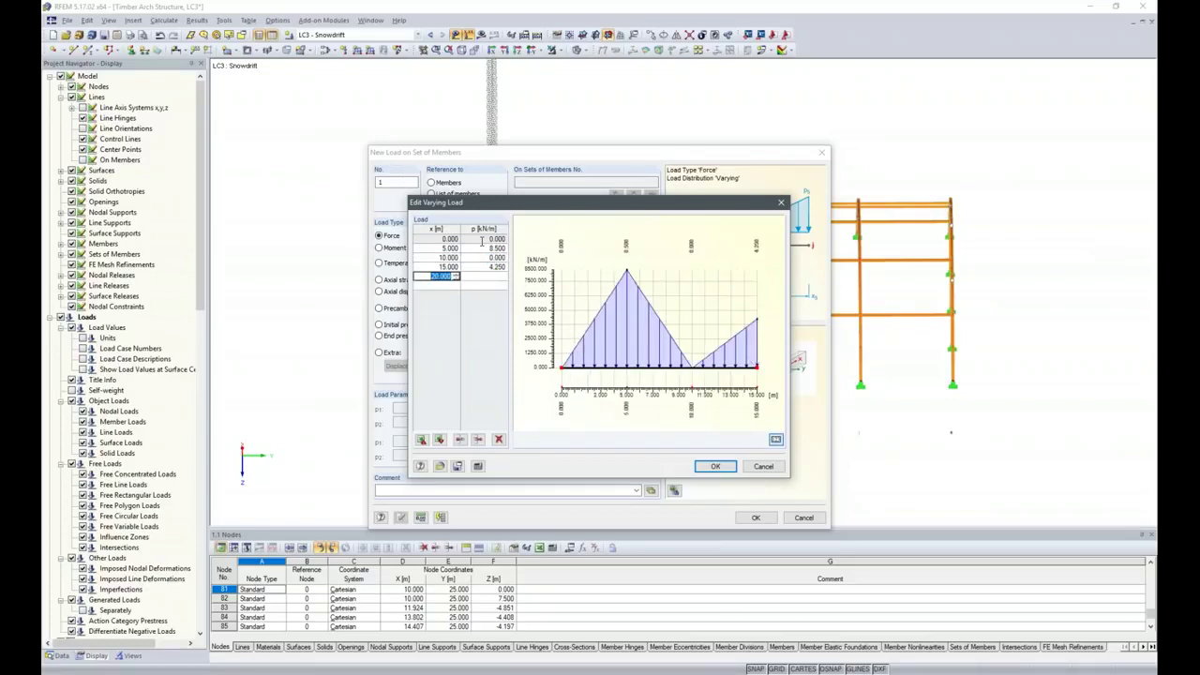
key("Return")
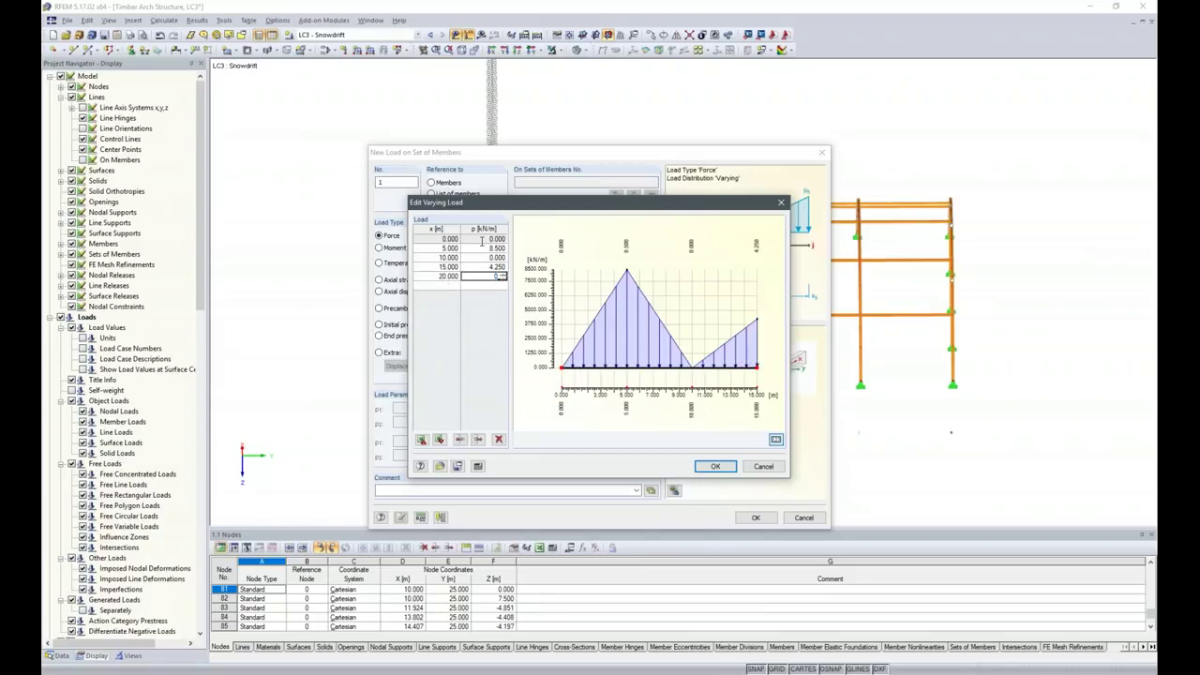
key("Return")
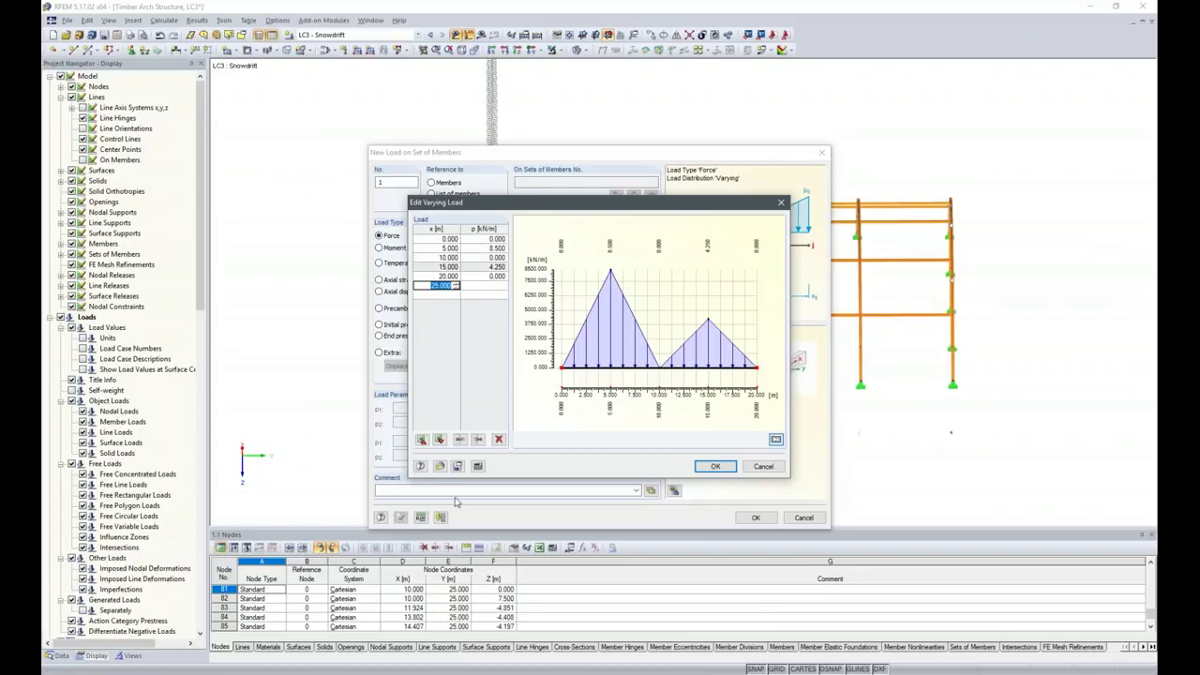
left_click(710, 467)
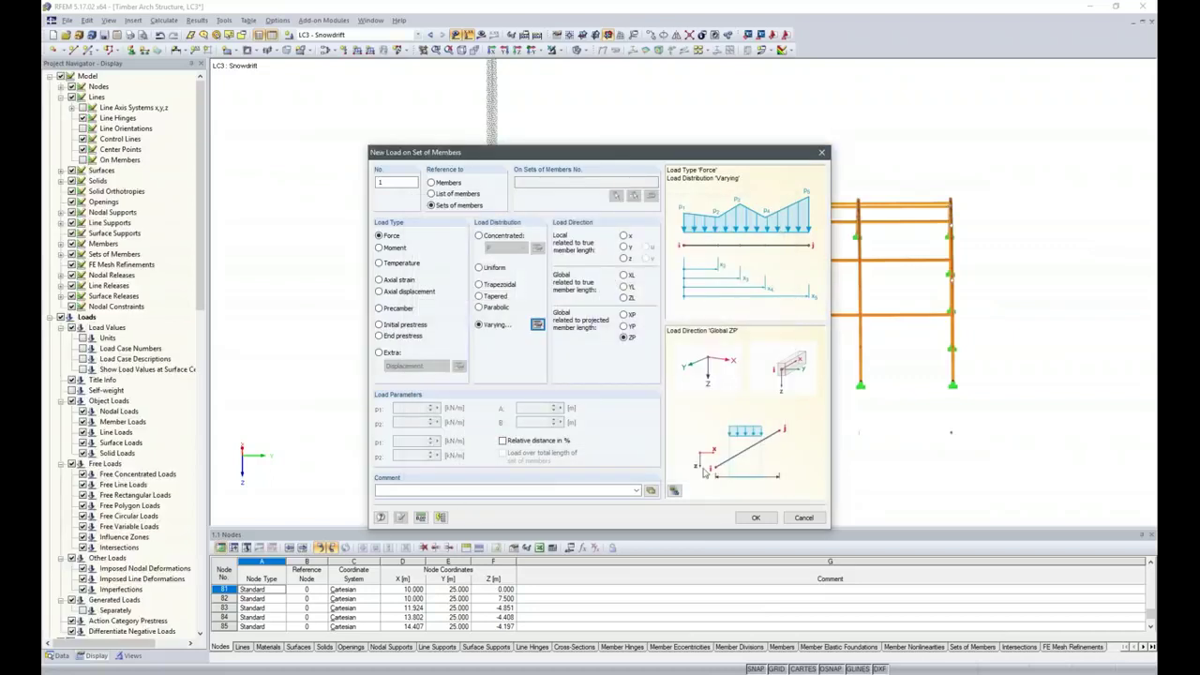
- Apply the varying snowdrift load to the member sets of the four inner arches
left_click(760, 520)
left_click_drag(556, 136, 912, 485)
middle_click_drag(668, 442, 763, 474, "ctrl")
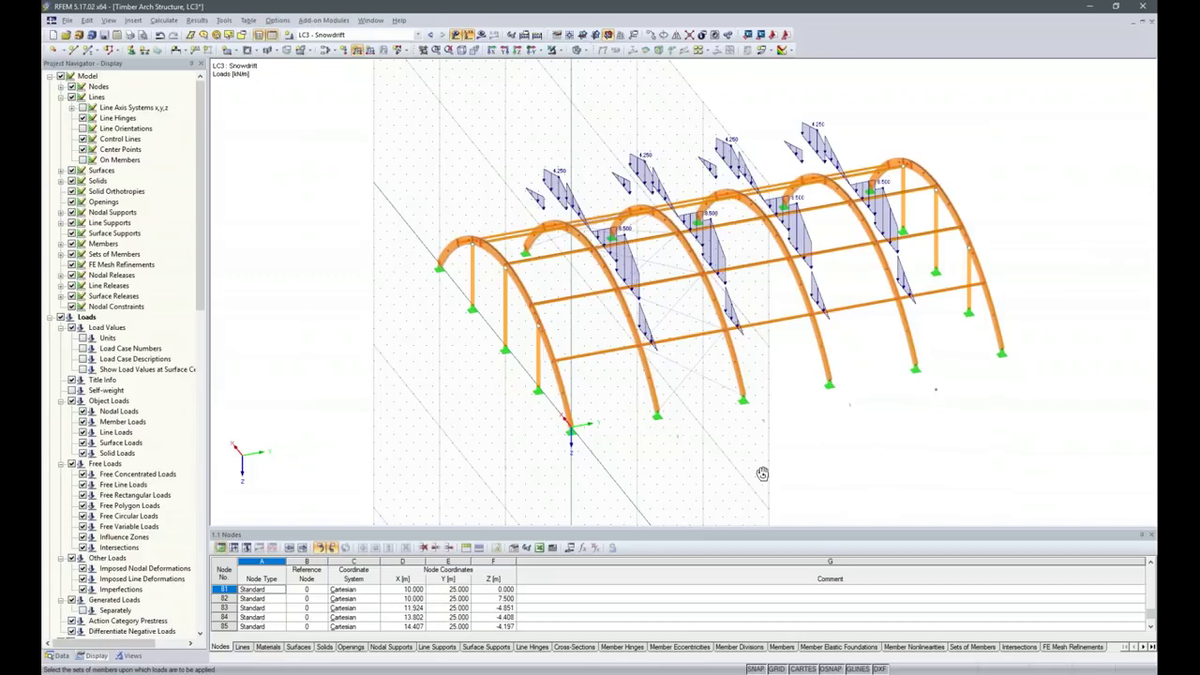
- Define a second varying load on sets of members with 4.25 kN/m at x = 5 m and 2.125 kN/m at x = 15 m
mouse_move(598, 674)
middle_click_drag(857, 482, 736, 454, "ctrl")
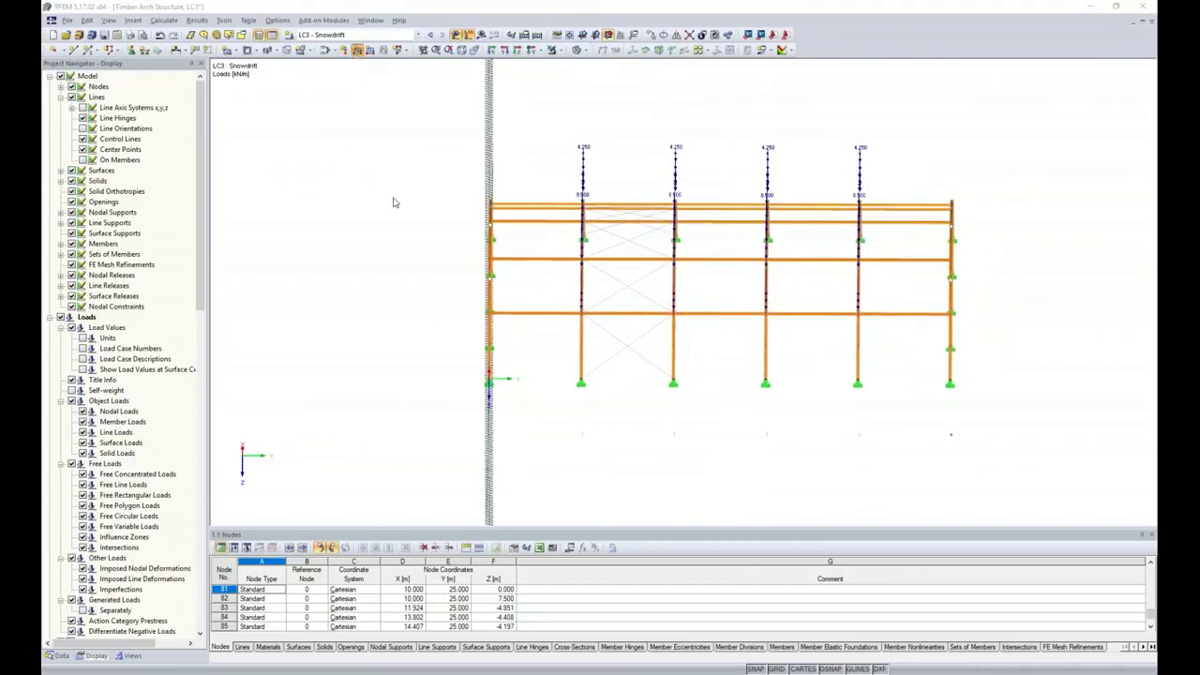
left_click(538, 324)
left_click(480, 247)
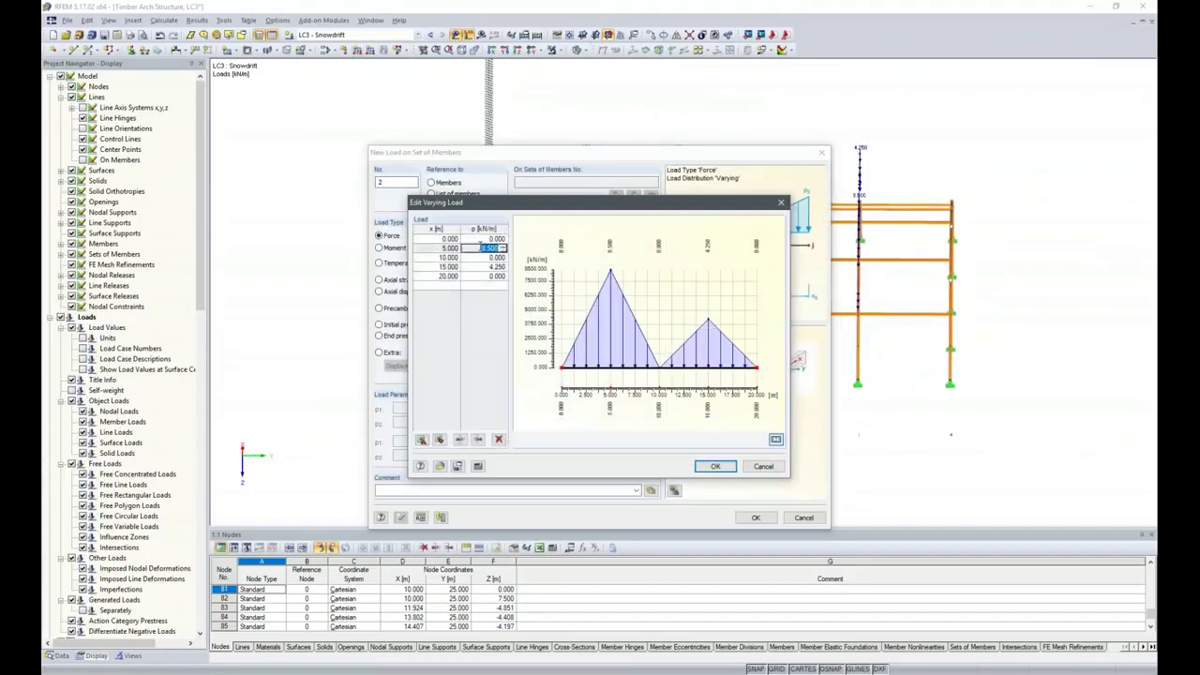
type("4.25")
left_click(492, 268)
type("4")
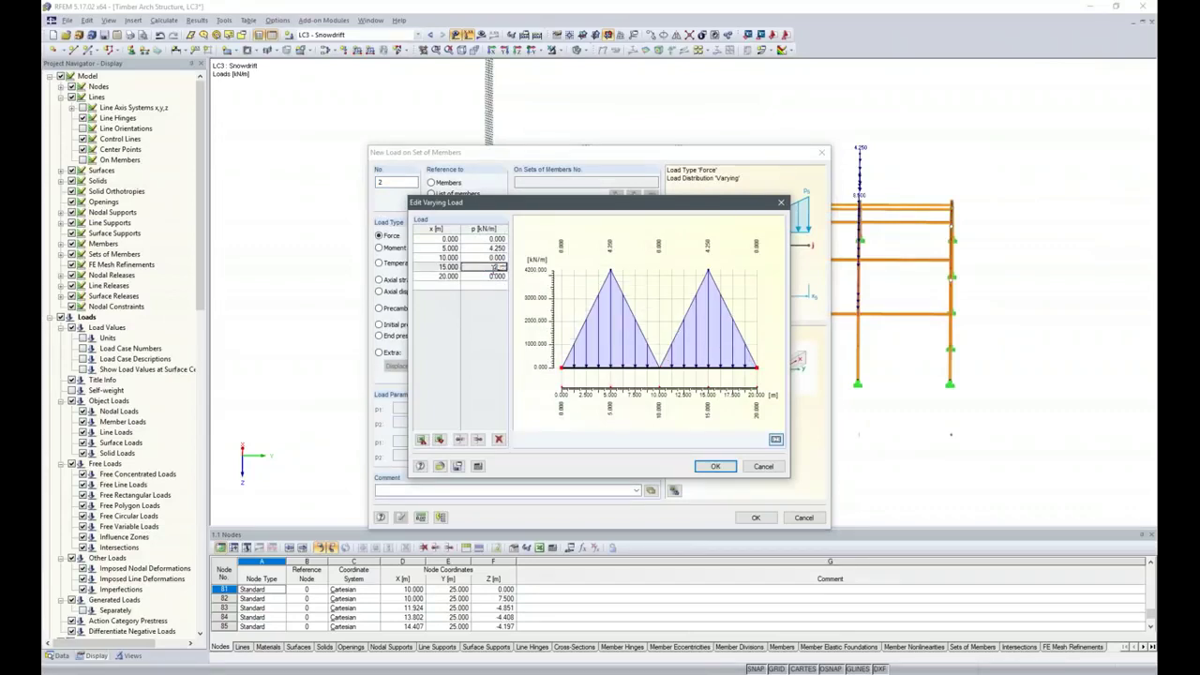
key("Return")
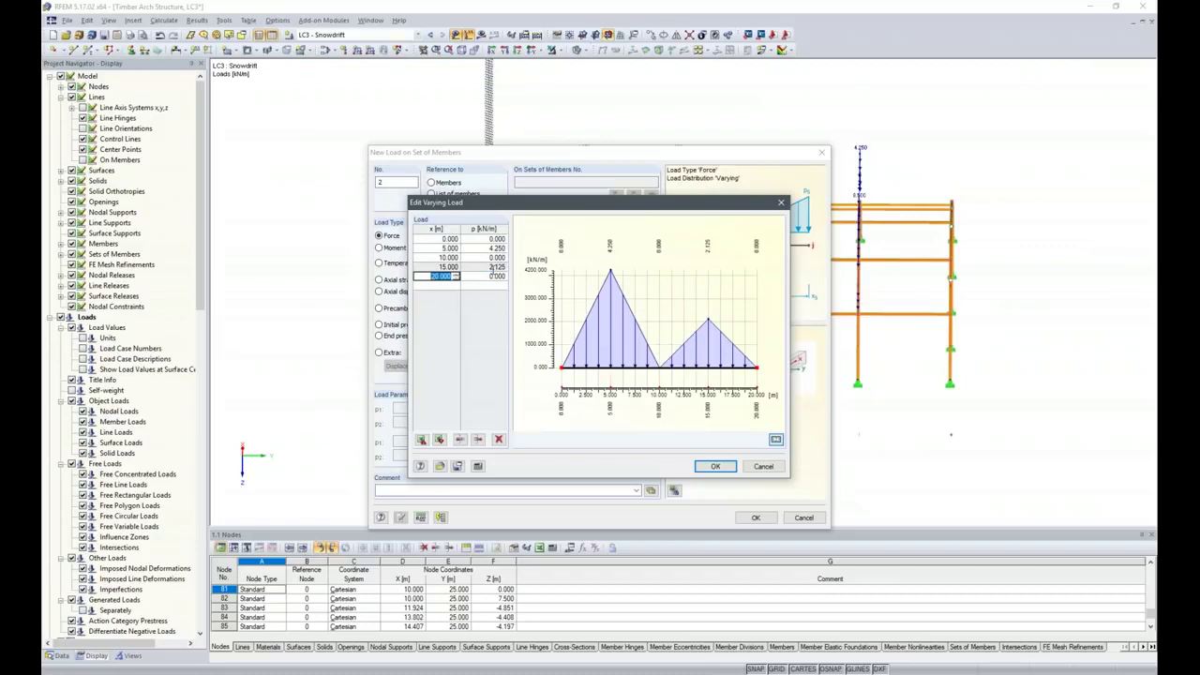
left_click(715, 467)
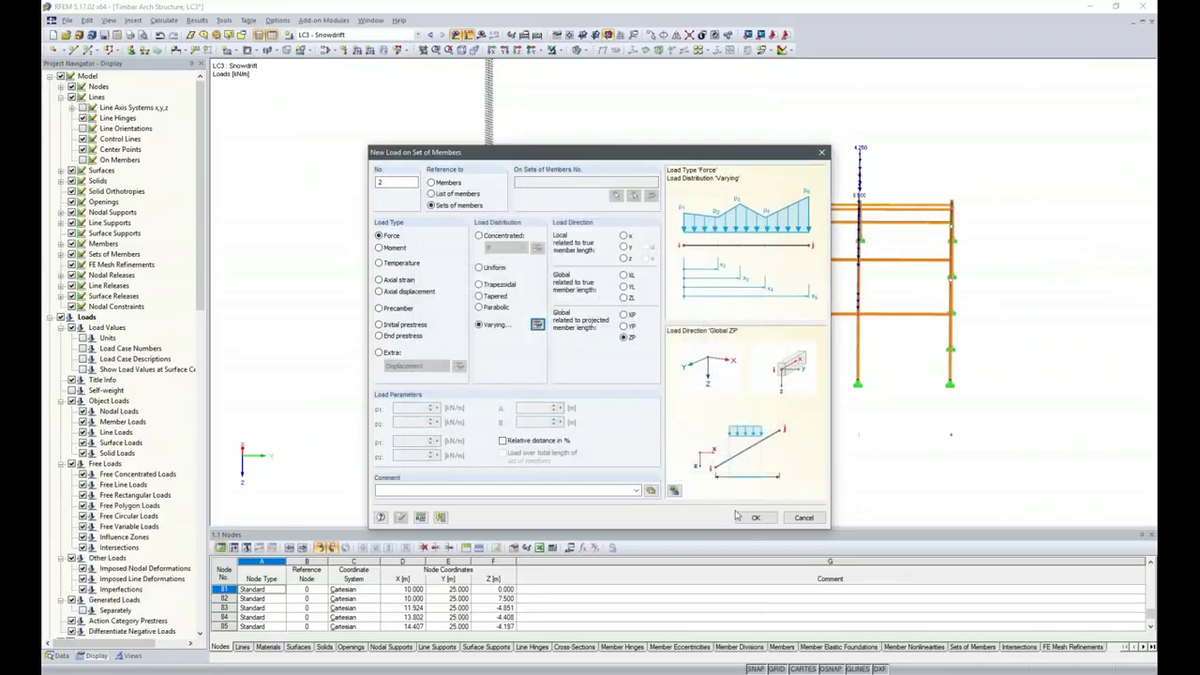
- Apply the reduced varying snowdrift load to the member sets of the two end arches
left_click(756, 517)
left_click_drag(442, 141, 536, 405)
left_click_drag(923, 154, 991, 454)
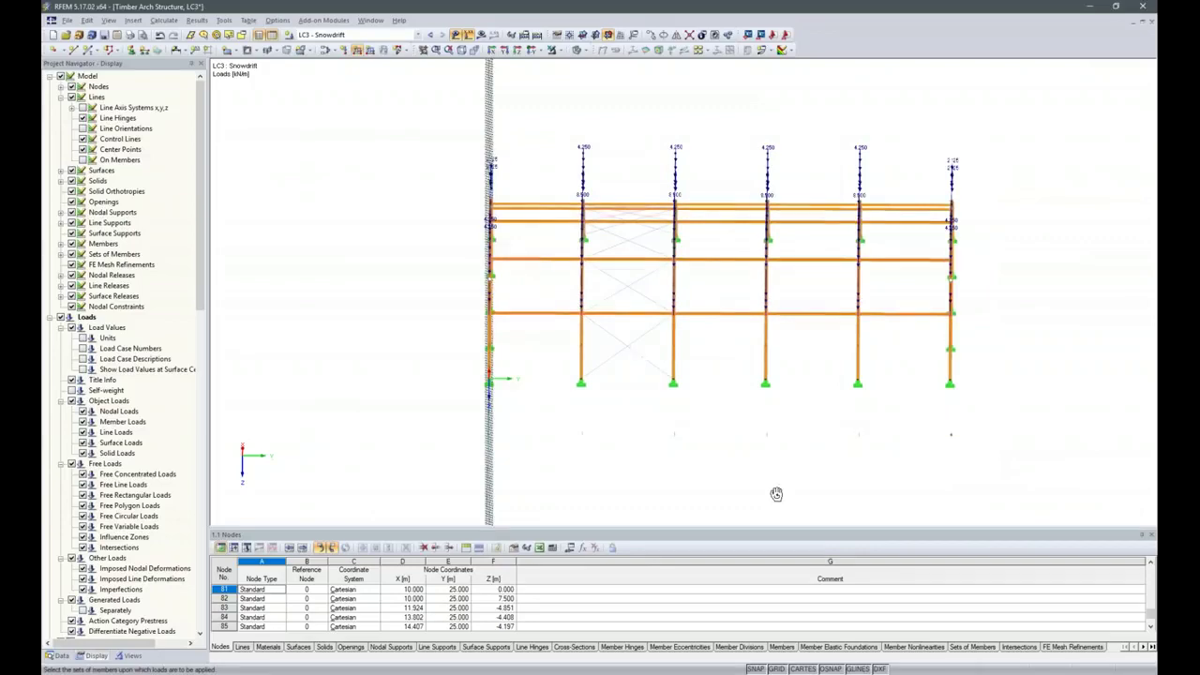
middle_click_drag(778, 493, 974, 429, "ctrl")
middle_click_drag(584, 440, 699, 442, "ctrl")
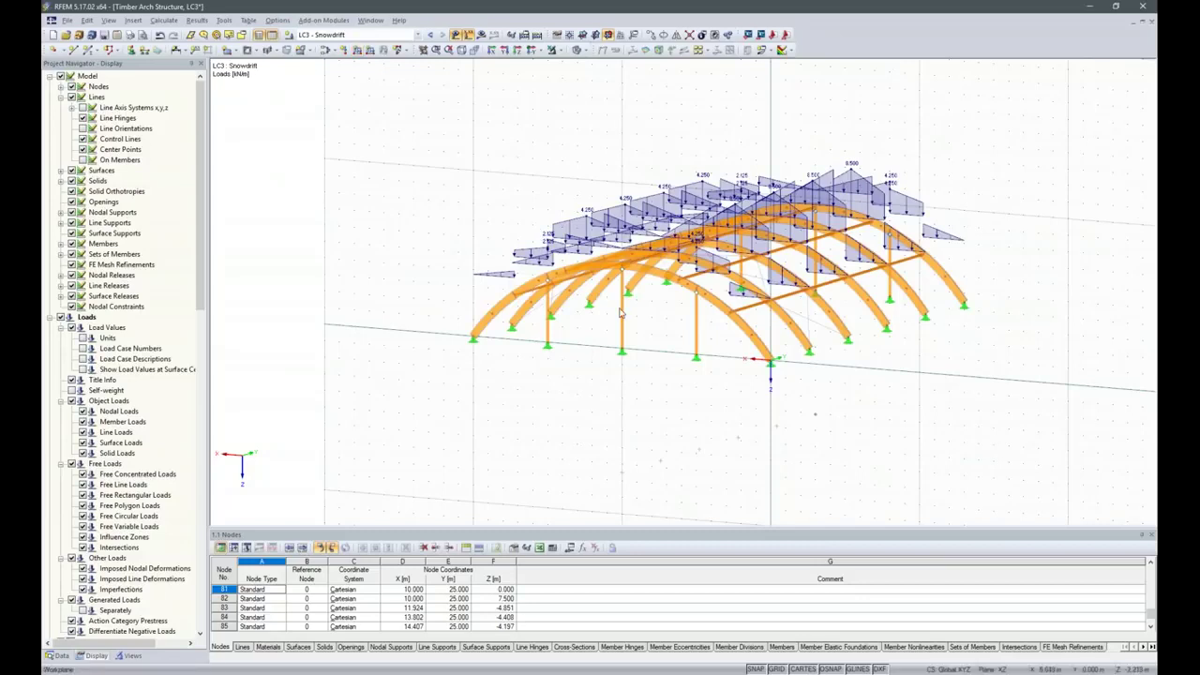
- Create a fourth load case described as Wind in +X with the Wind action category, and consult the lateral wind load slide in PowerPoint
left_click(289, 40)
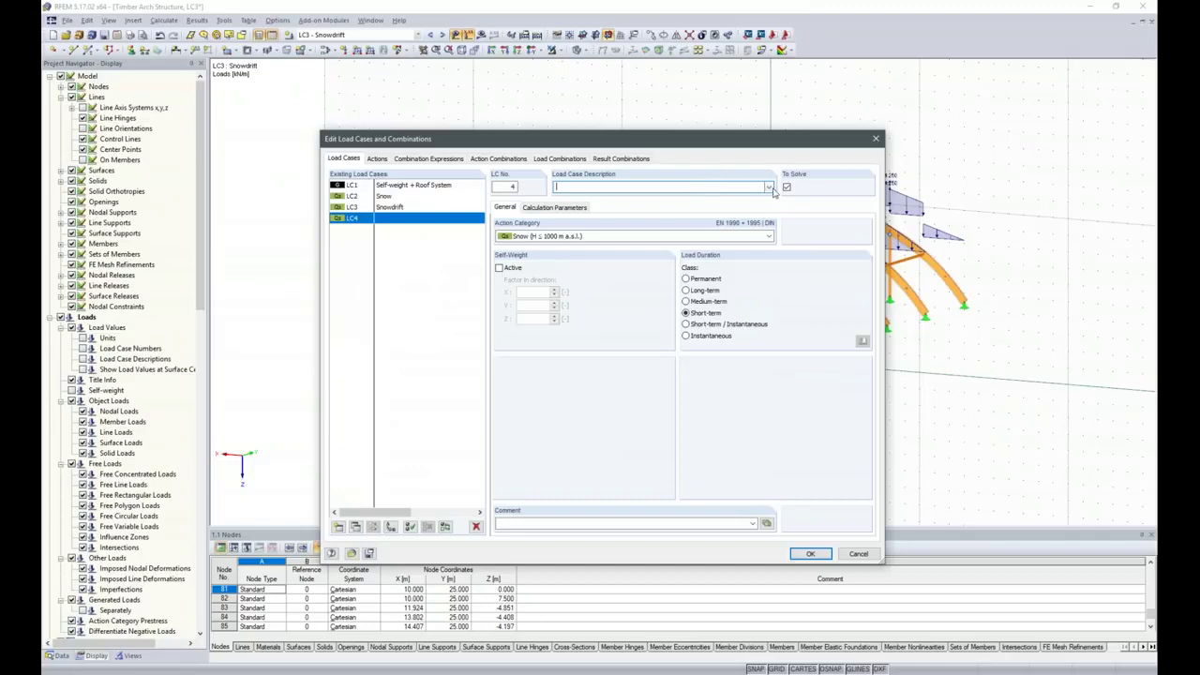
left_click_drag(737, 144, 725, 89)
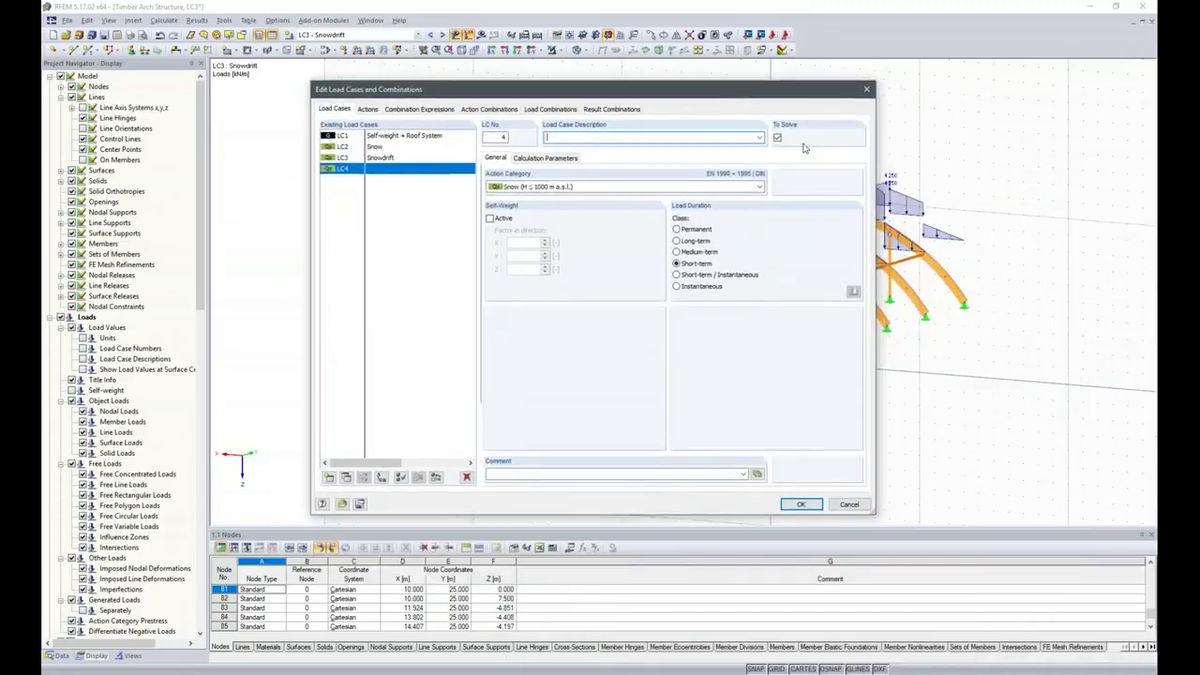
left_click(760, 138)
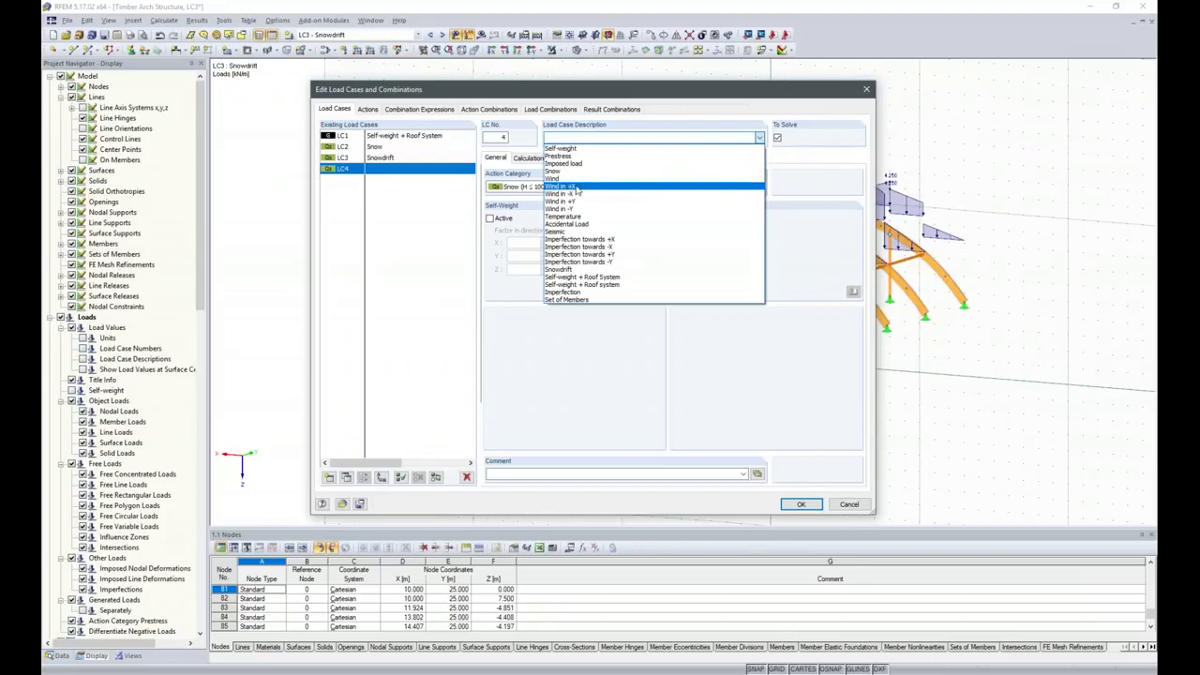
left_click(580, 192)
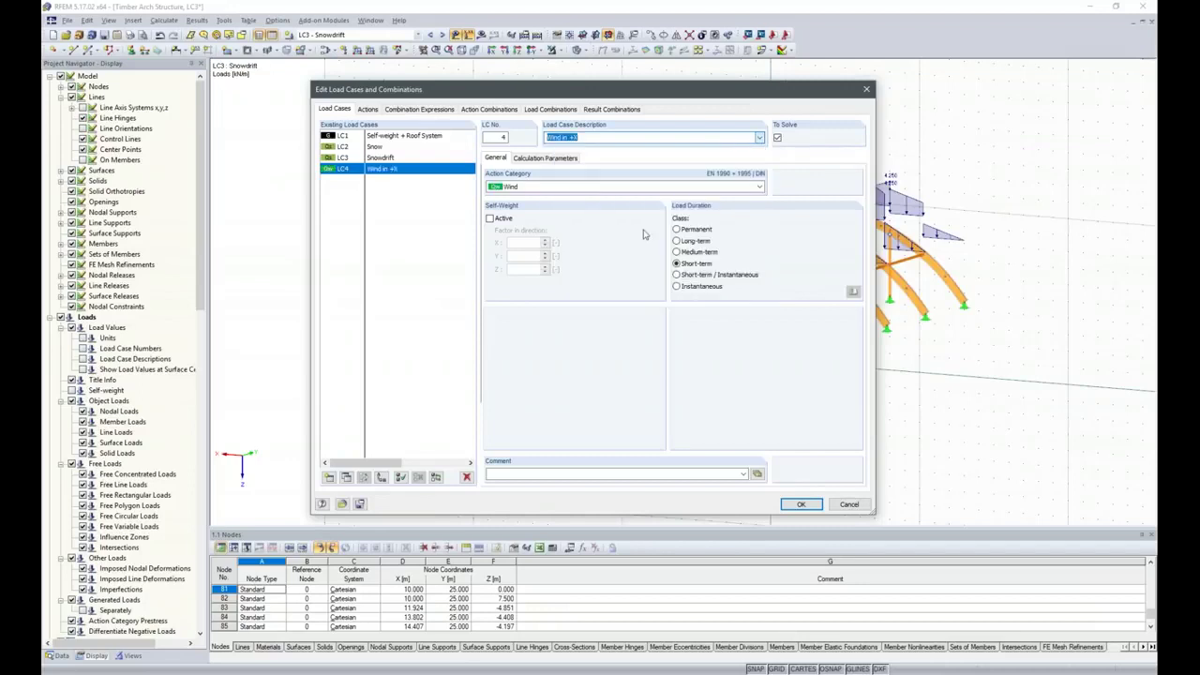
left_click(801, 506)
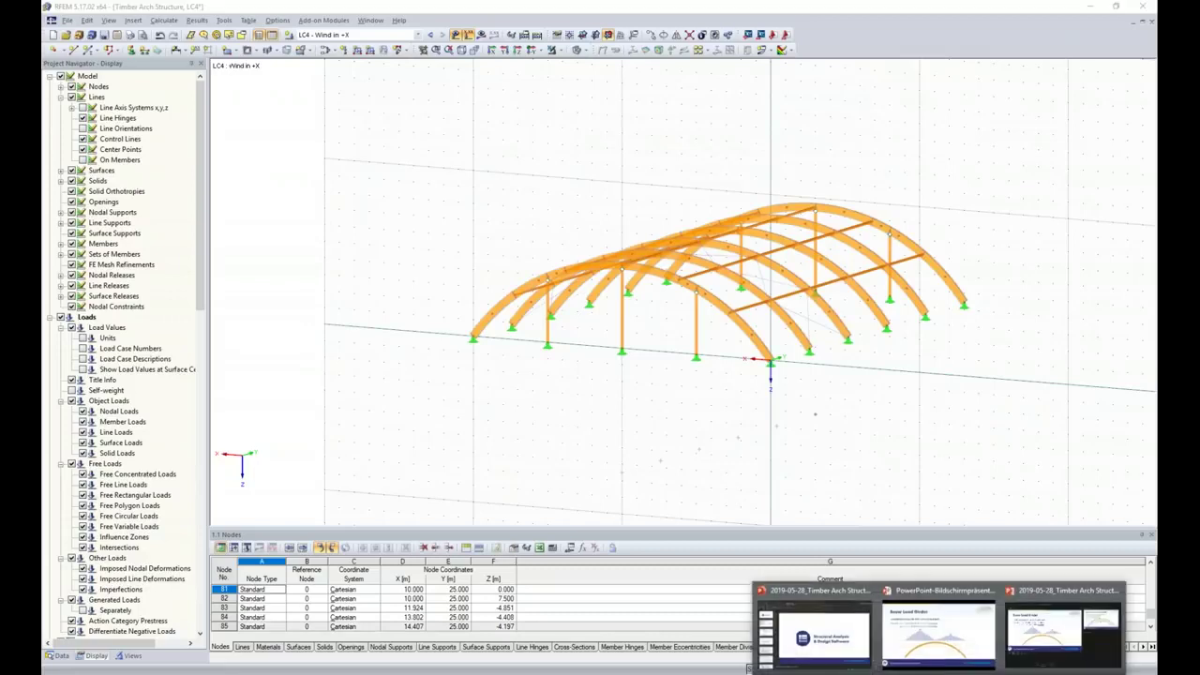
left_click(944, 653)
left_click(648, 324)
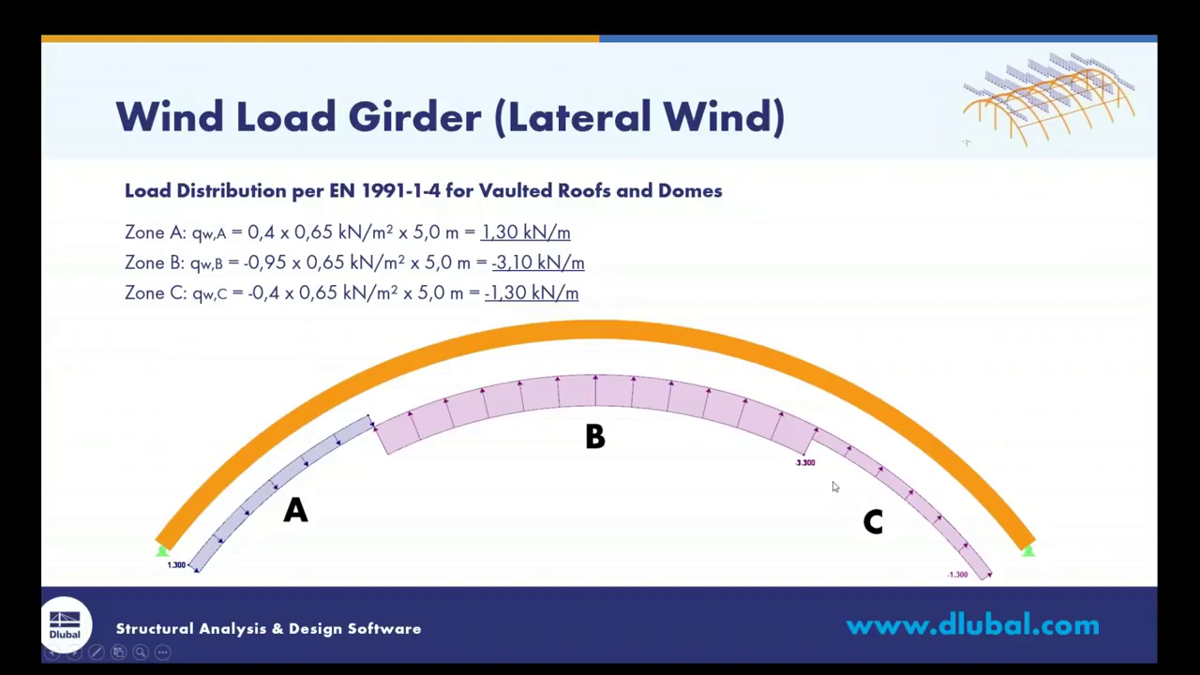
- Switch to RFEM and start a varying load on sets of members in load case LC4, with relative distances in percent
key("alt+Tab")
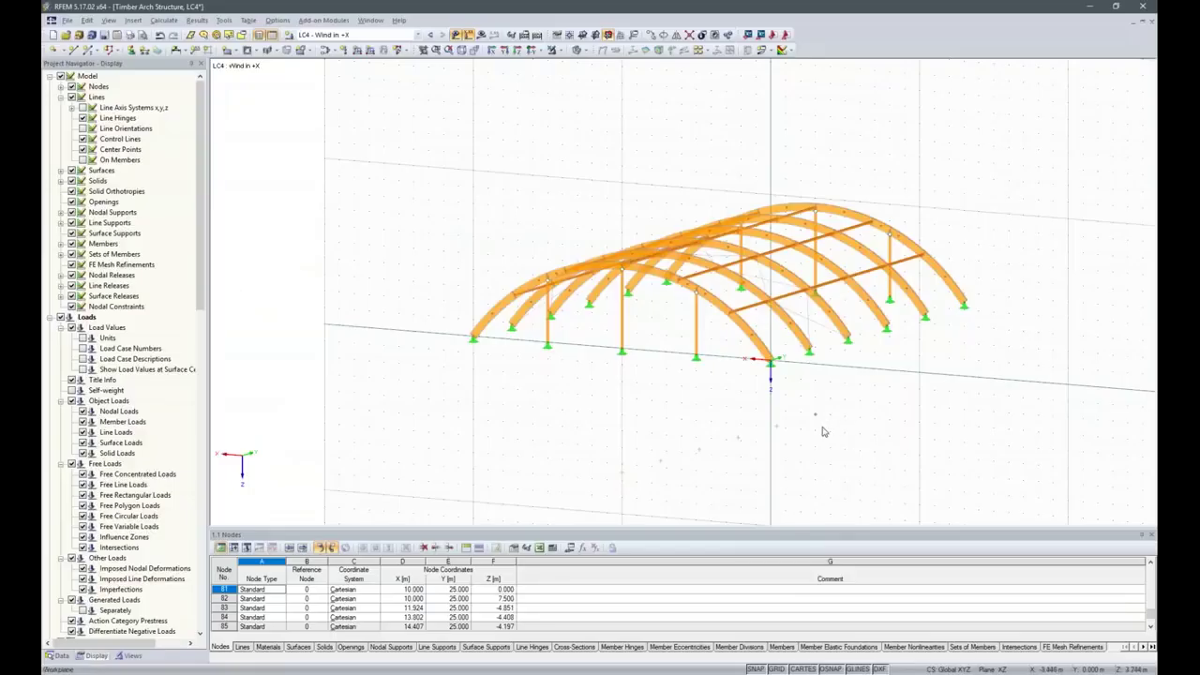
middle_click_drag(919, 441, 589, 491, "ctrl")
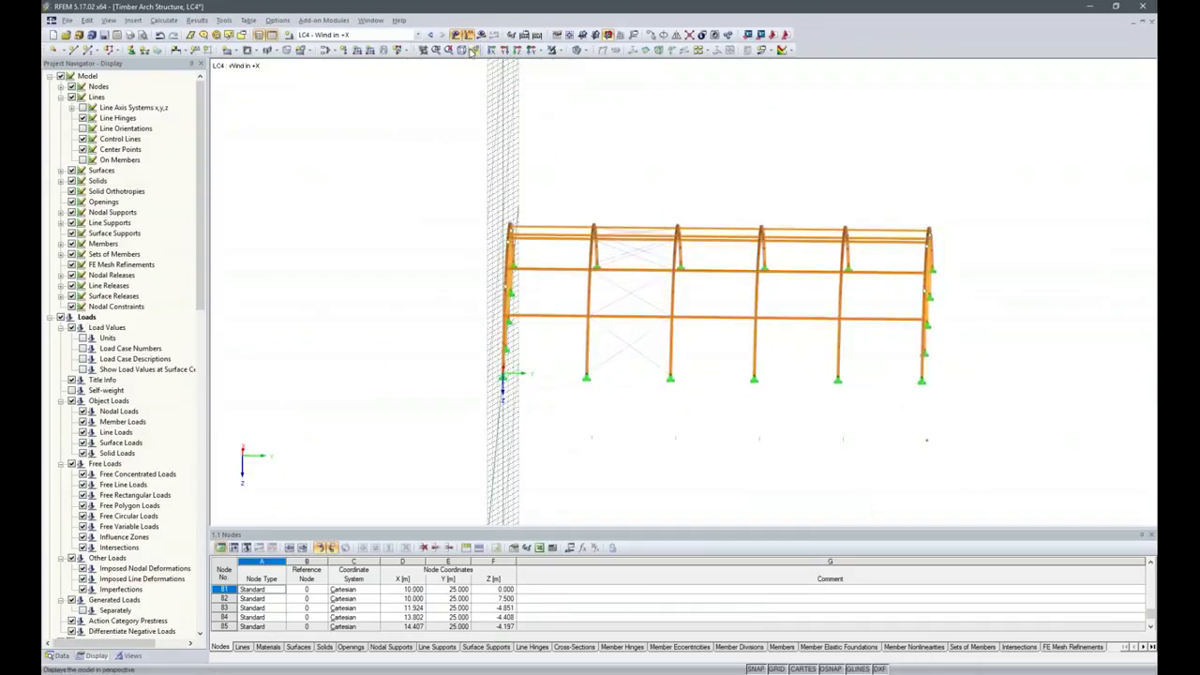
left_click(352, 50)
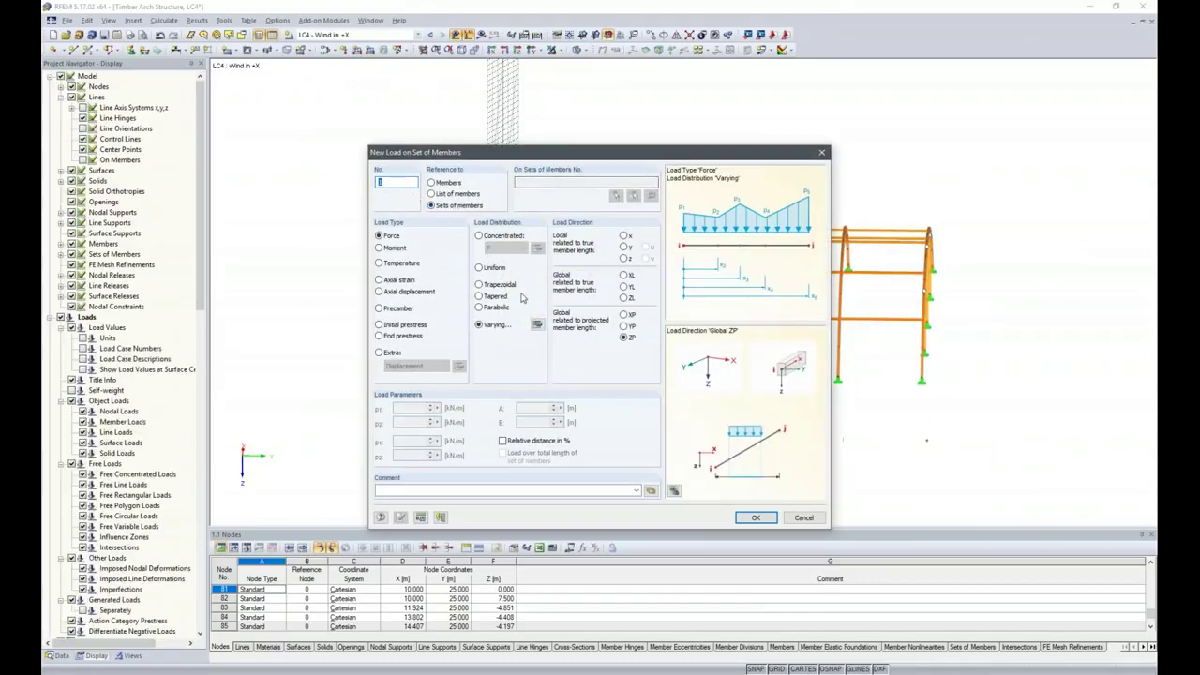
left_click(538, 324)
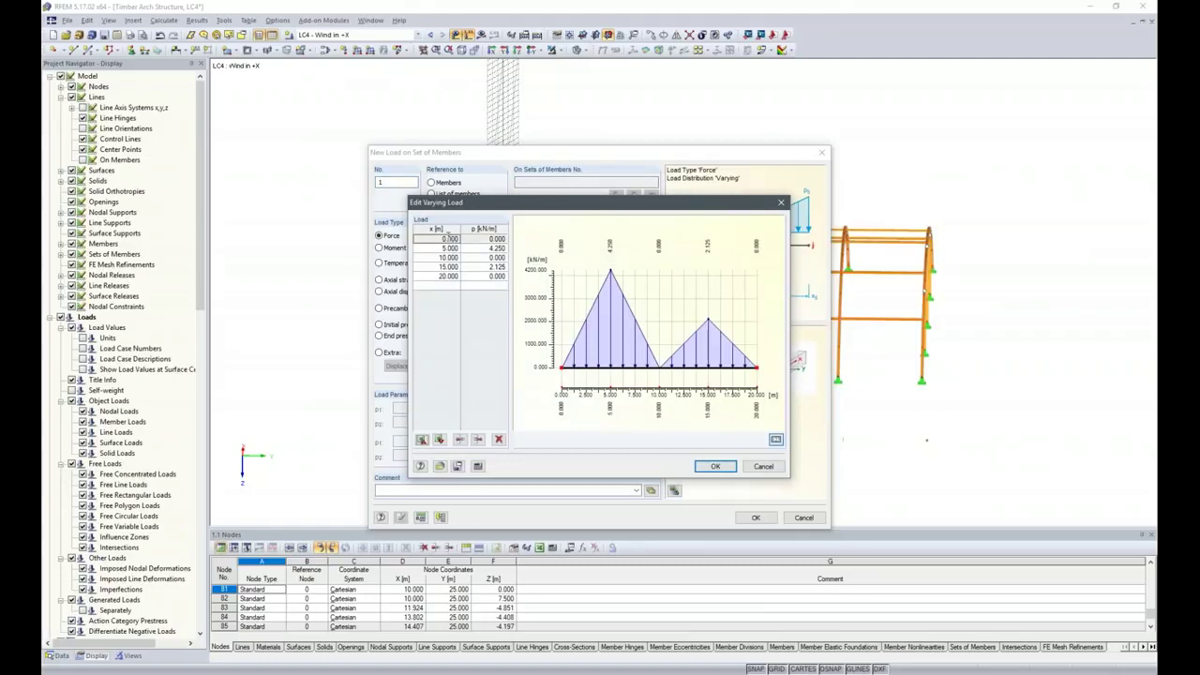
left_click(764, 468)
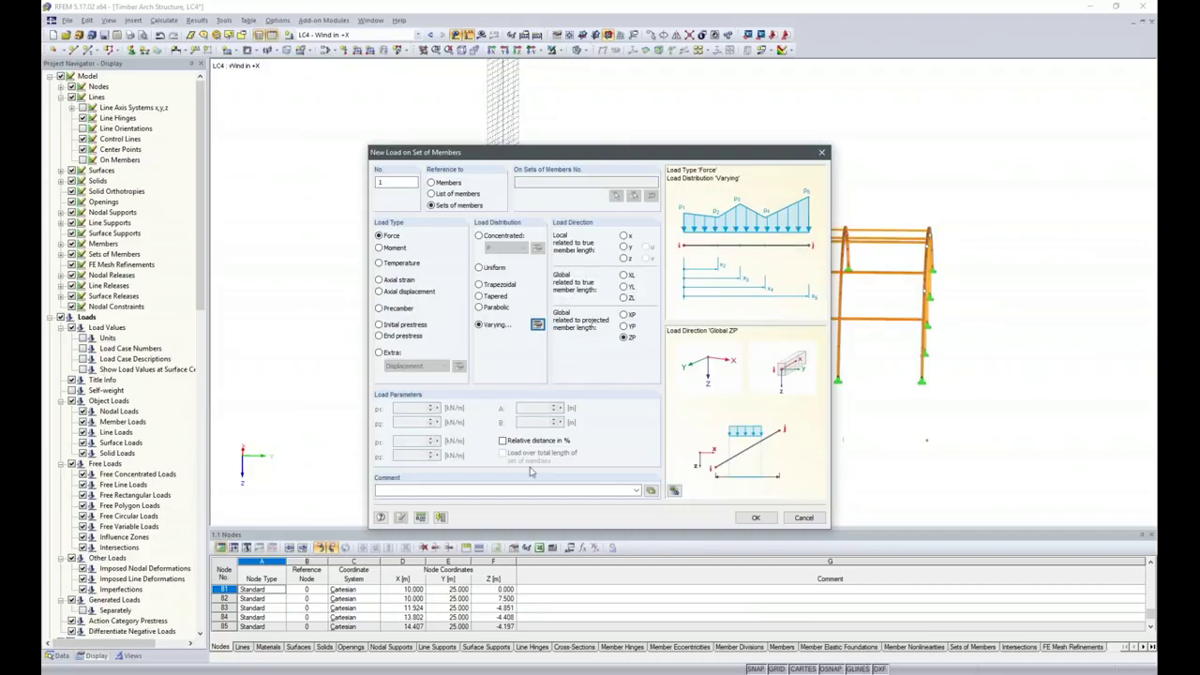
left_click(502, 440)
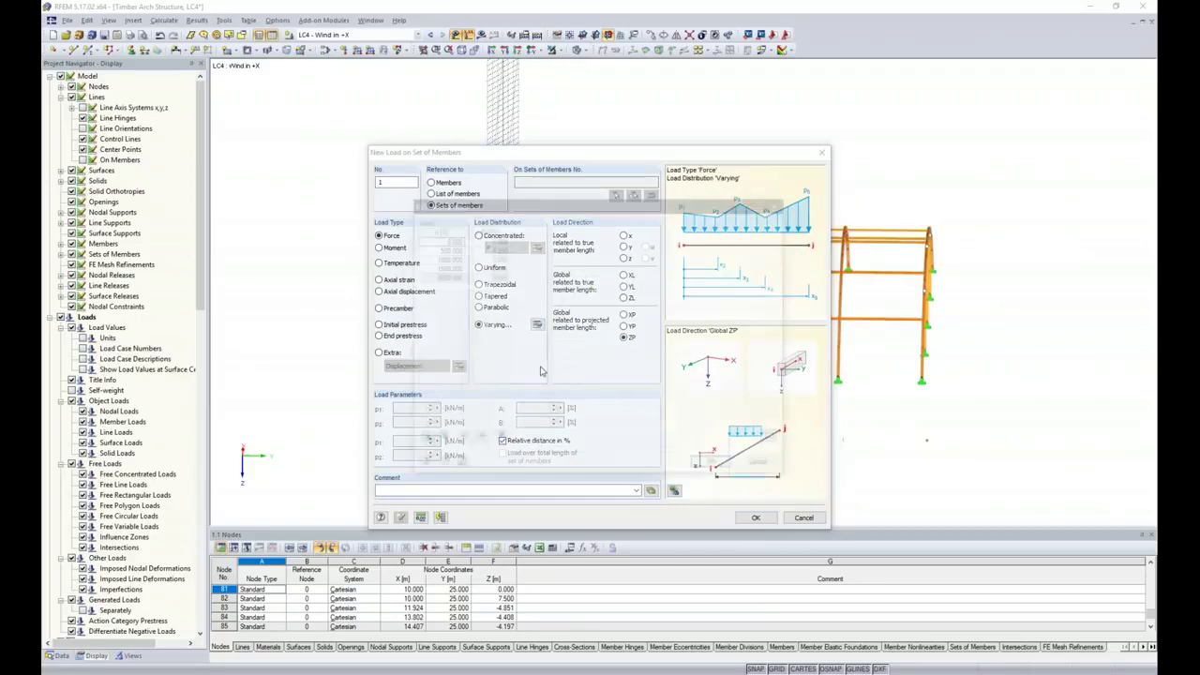
- Set the second and third positions of the varying load to 25 %
left_click(537, 326)
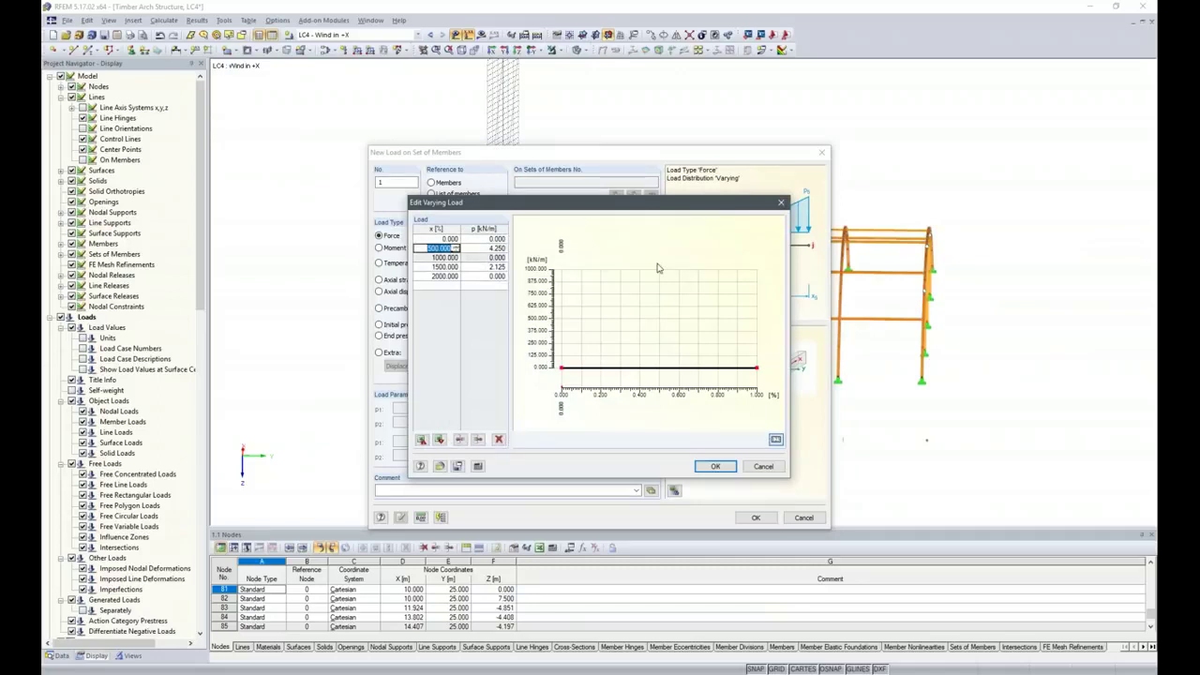
type("25")
key("Tab")
key("Tab")
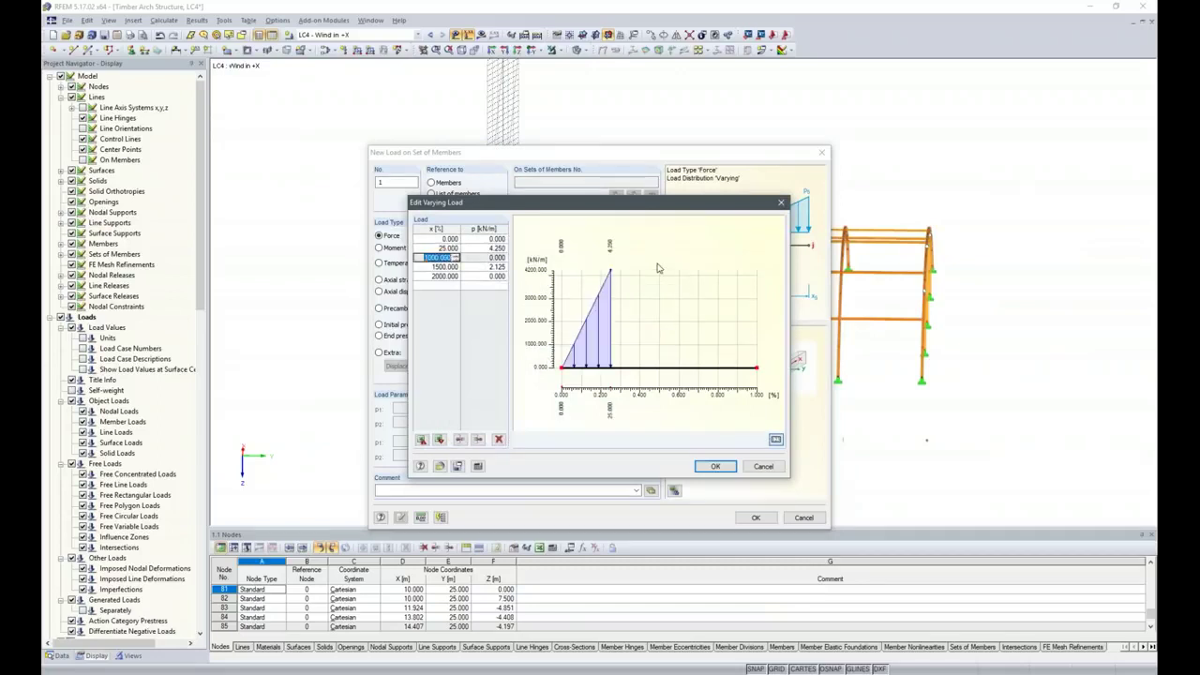
type("25")
key("Tab")
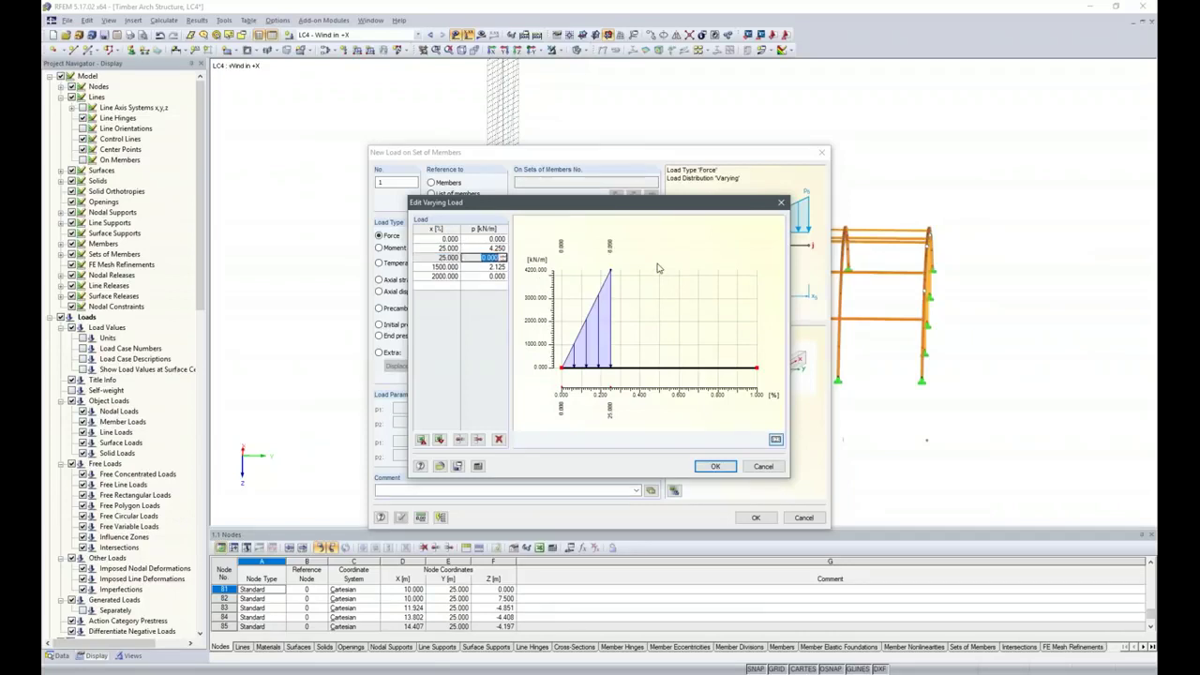
- Set the fourth and fifth positions of the varying load to 75 % and add a sixth position at 100 %
key("Tab")
type("75")
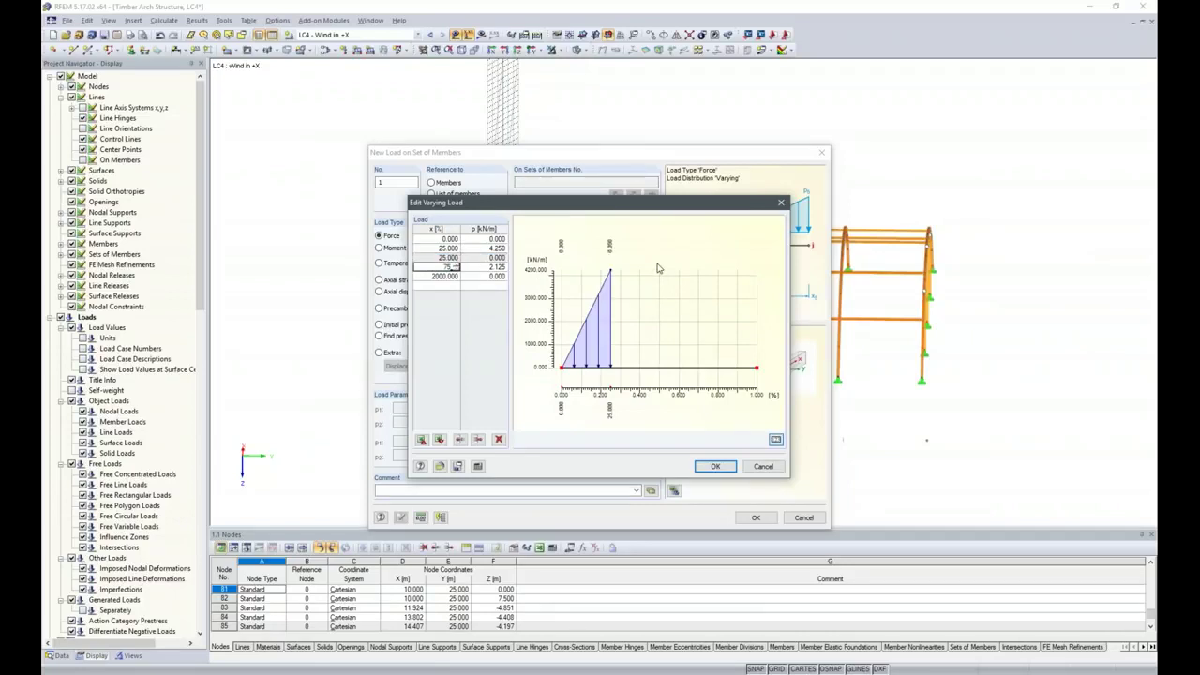
key("Tab")
key("Tab")
type("75")
key("Tab")
key("Tab")
type("1")
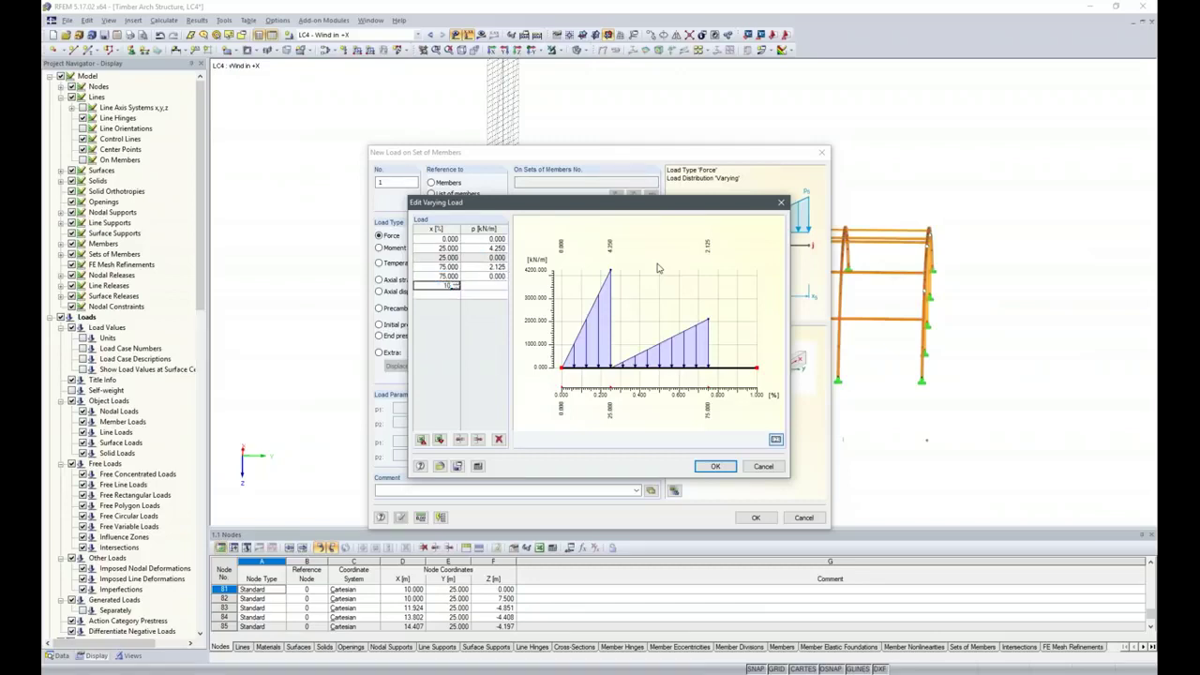
type("00")
key("Tab")
- Set the load to 1.3 kN/m at 0 % and at the first 25 % position
key("Up")
key("Up")
key("Up")
key("Up")
key("Up")
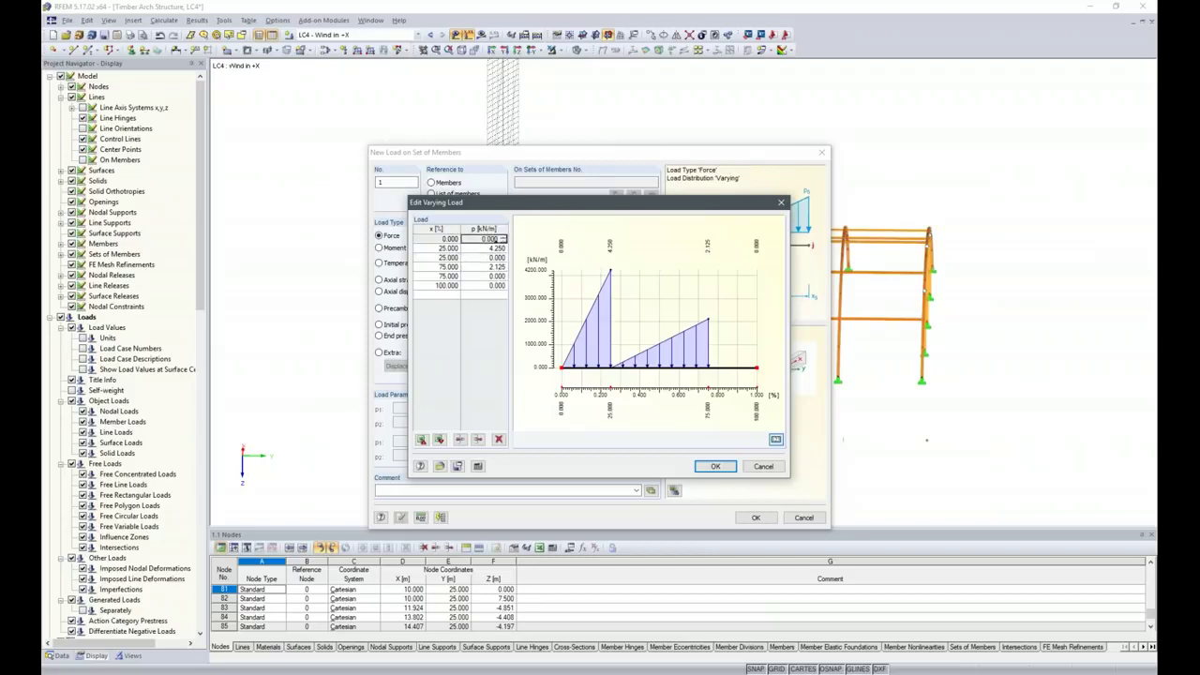
double_click(492, 241)
type("1.3")
key("Down")
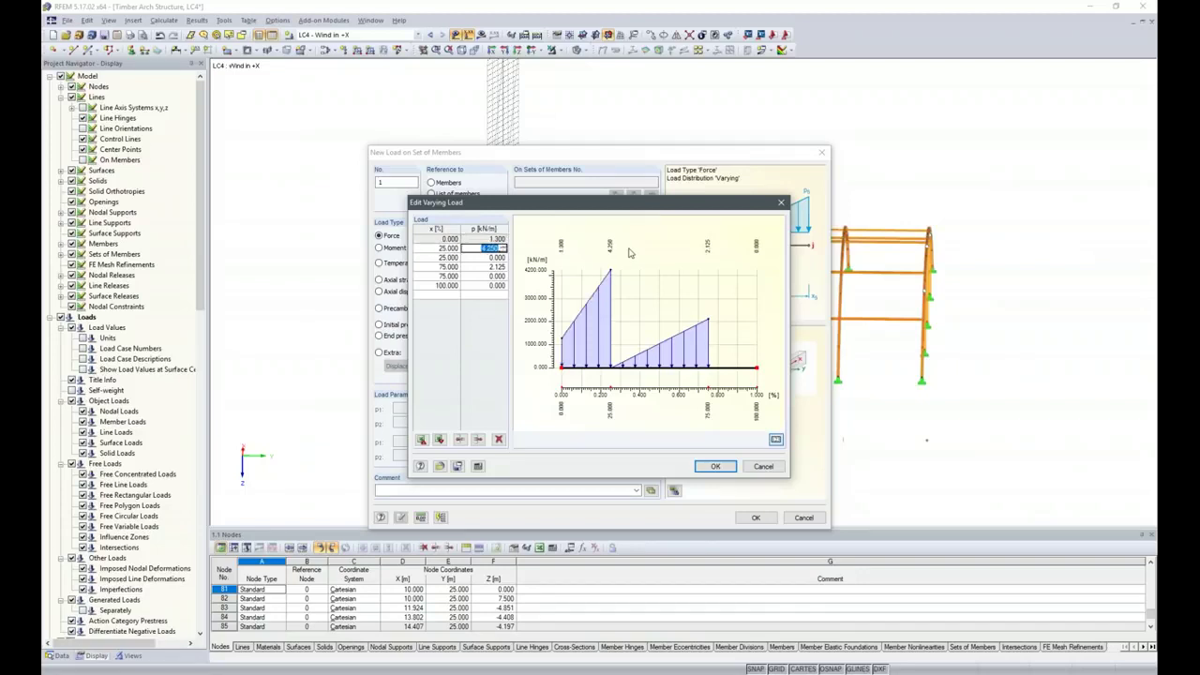
type("1.3")
key("Down")
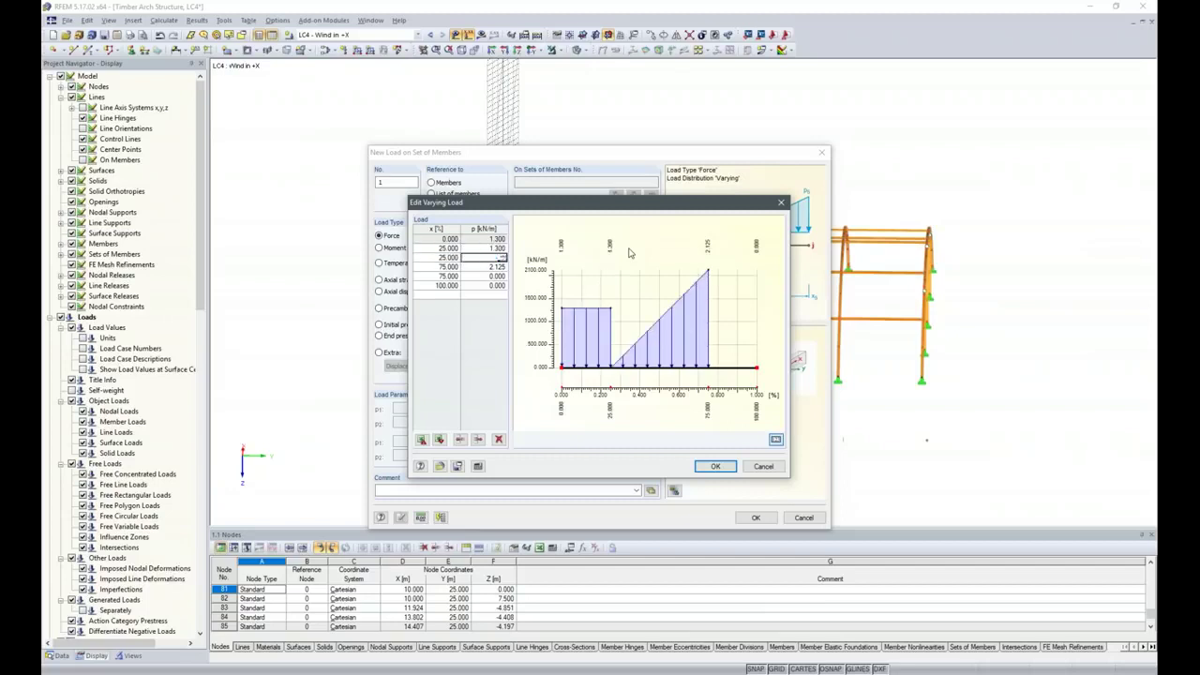
- Set the load to -3.1 kN/m between 25 and 75 % and -1.3 kN/m between 75 and 100 %, and accept the varying load
type("-3.1")
key("Down")
type("-3.1")
key("Return")
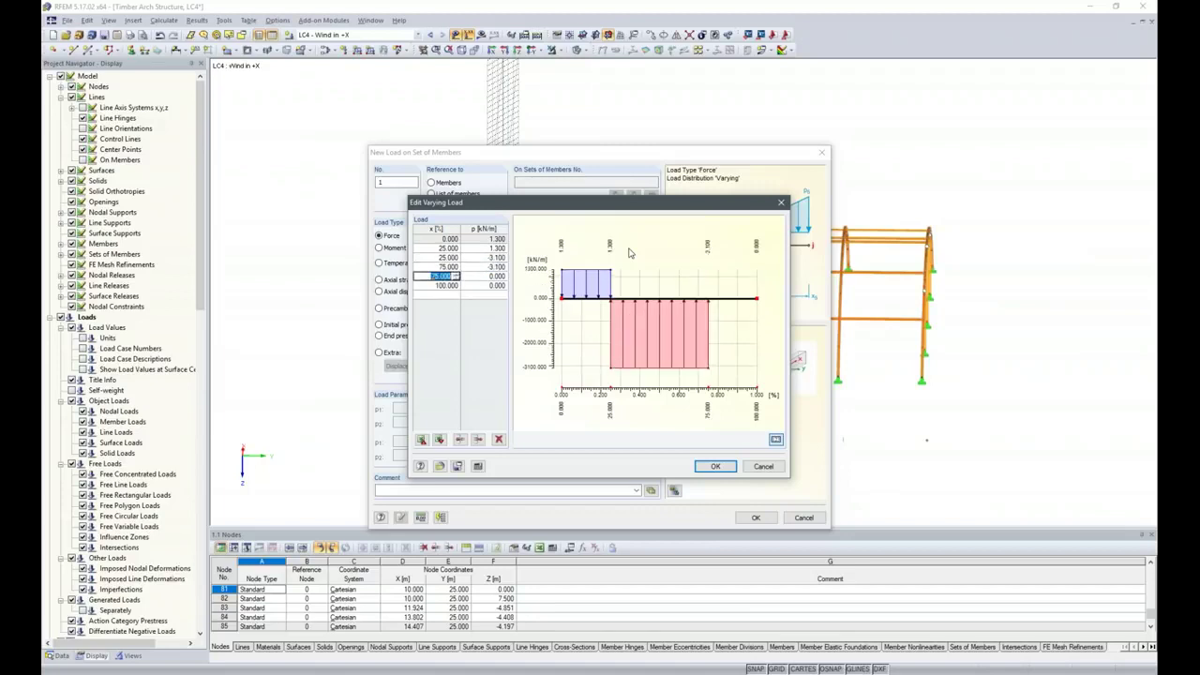
key("Return")
type("-1.3")
key("Return")
key("Return")
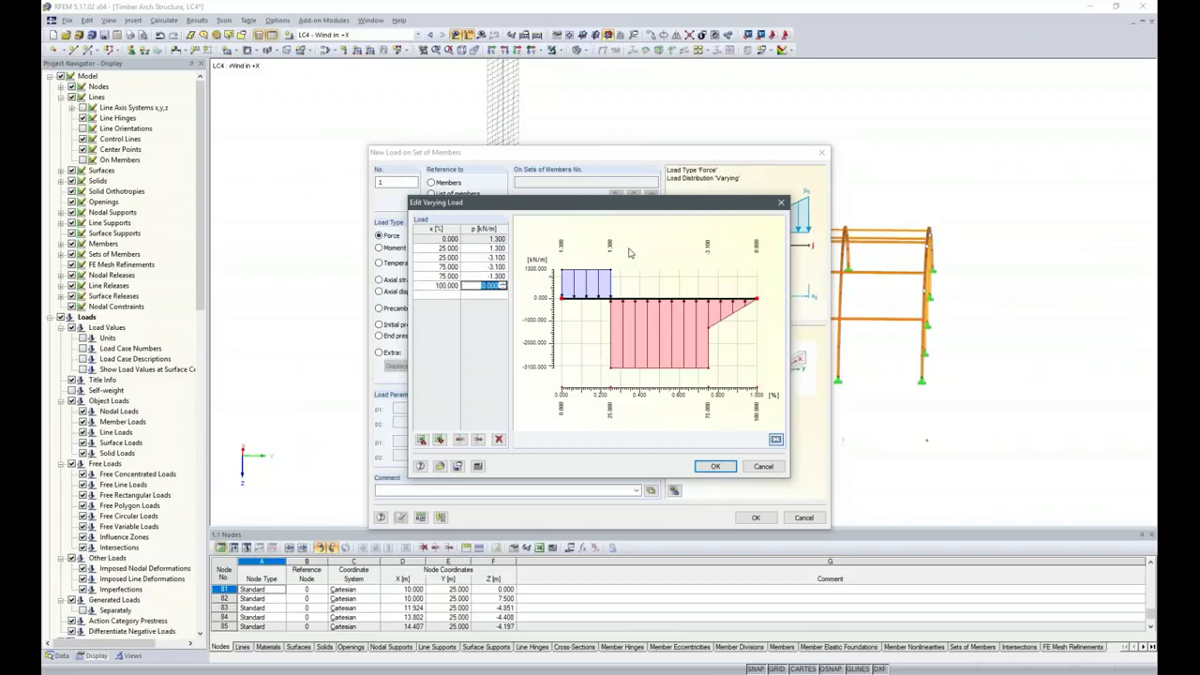
type("-1.3")
key("Return")
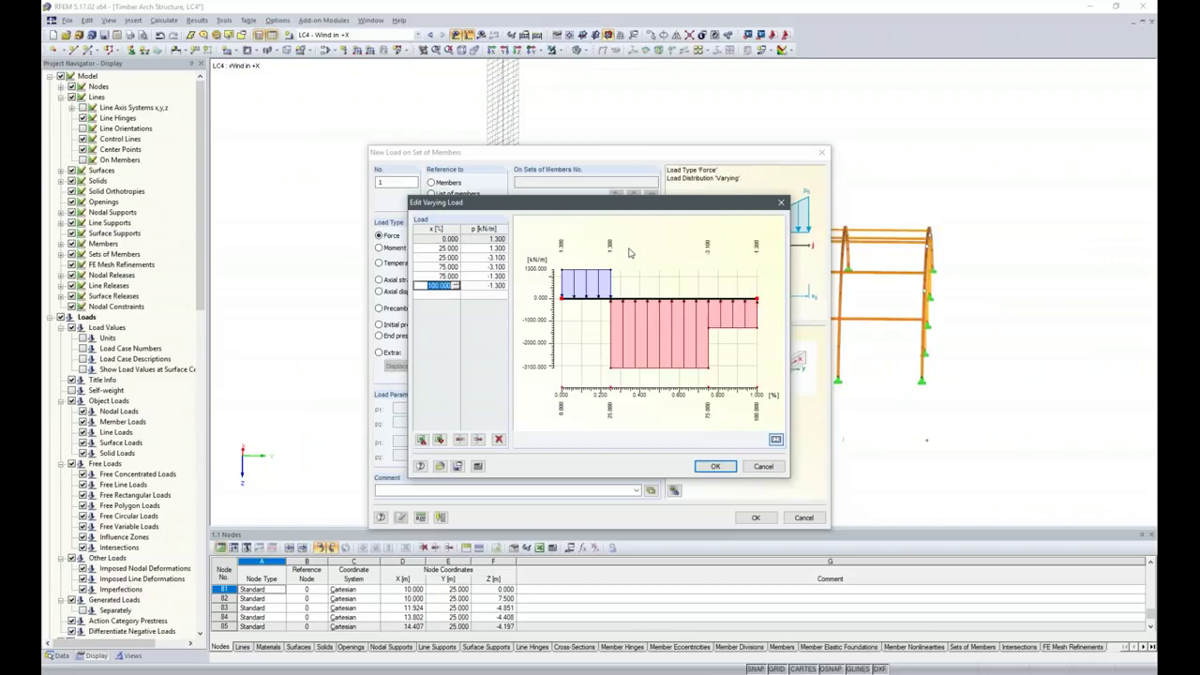
left_click(713, 467)
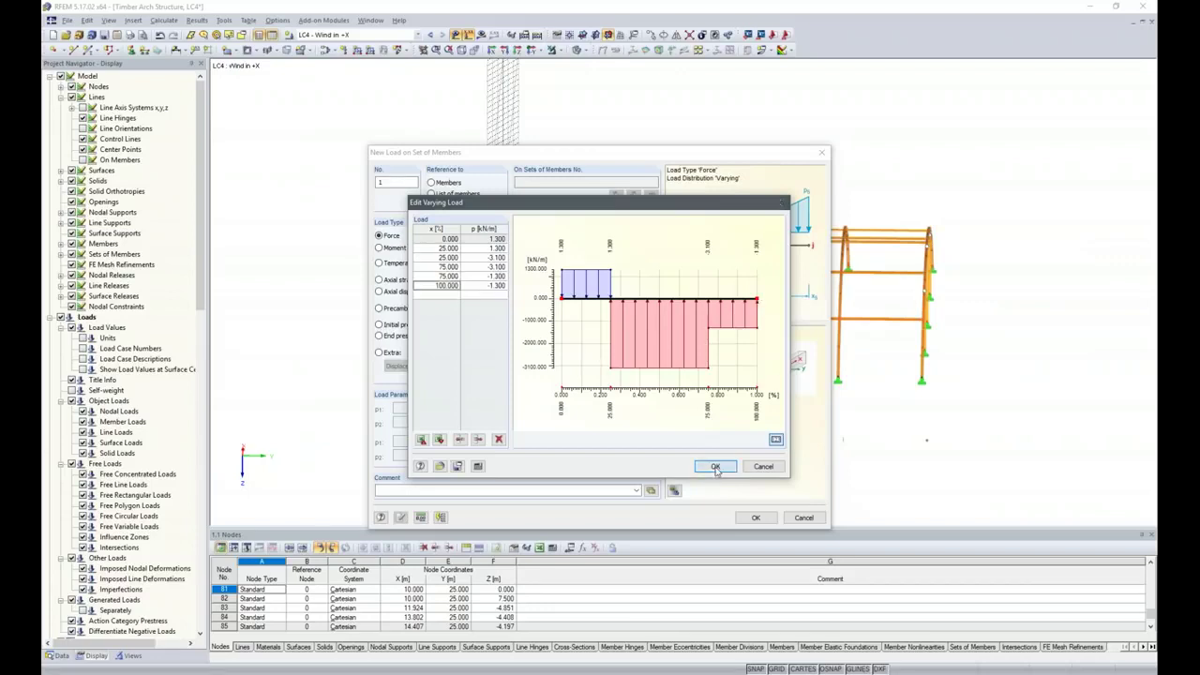
- Try to apply the varying load to the four inner arches in the projected global ZP direction
left_click(756, 519)
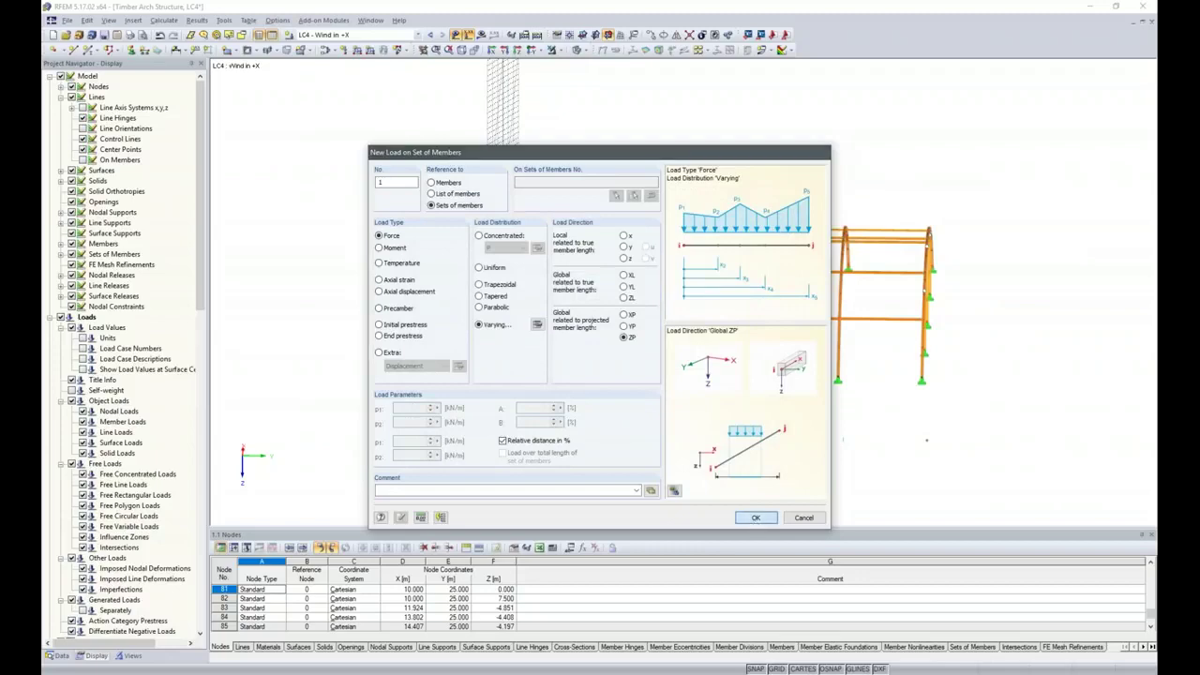
left_click_drag(547, 173, 832, 515)
middle_click_drag(608, 452, 701, 472, "ctrl")
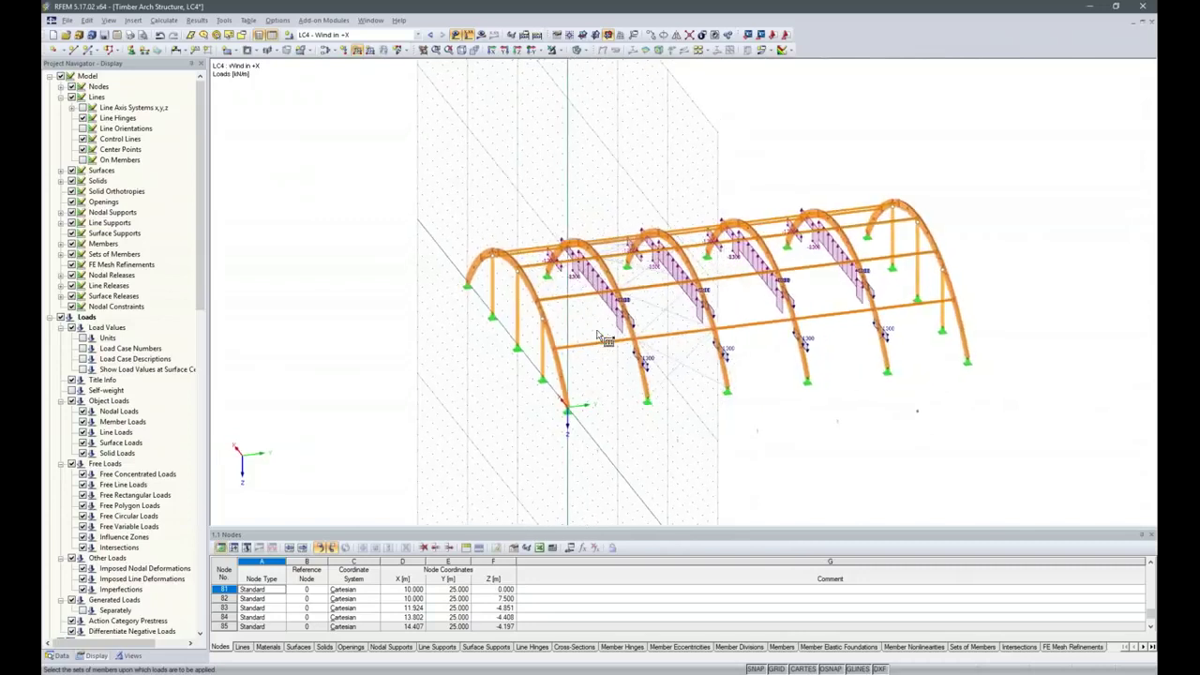
key("Escape")
key("ctrl+z")
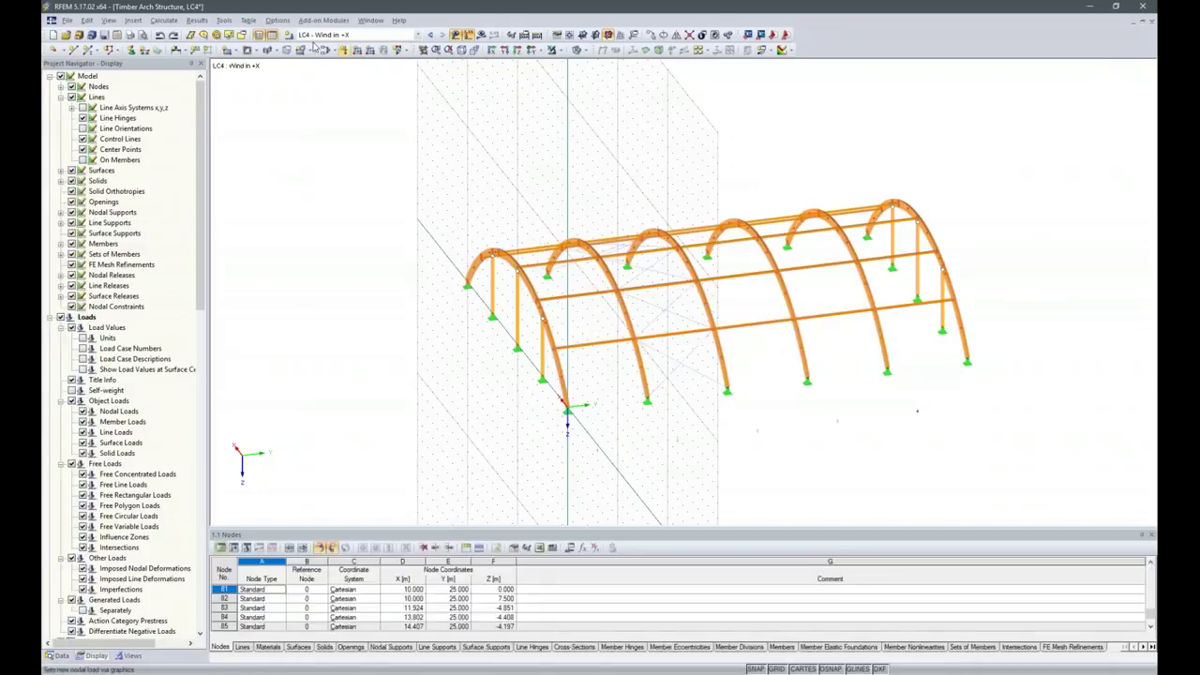
- Apply the varying load to the four inner arches in LC4, using the local z direction
left_click(428, 36)
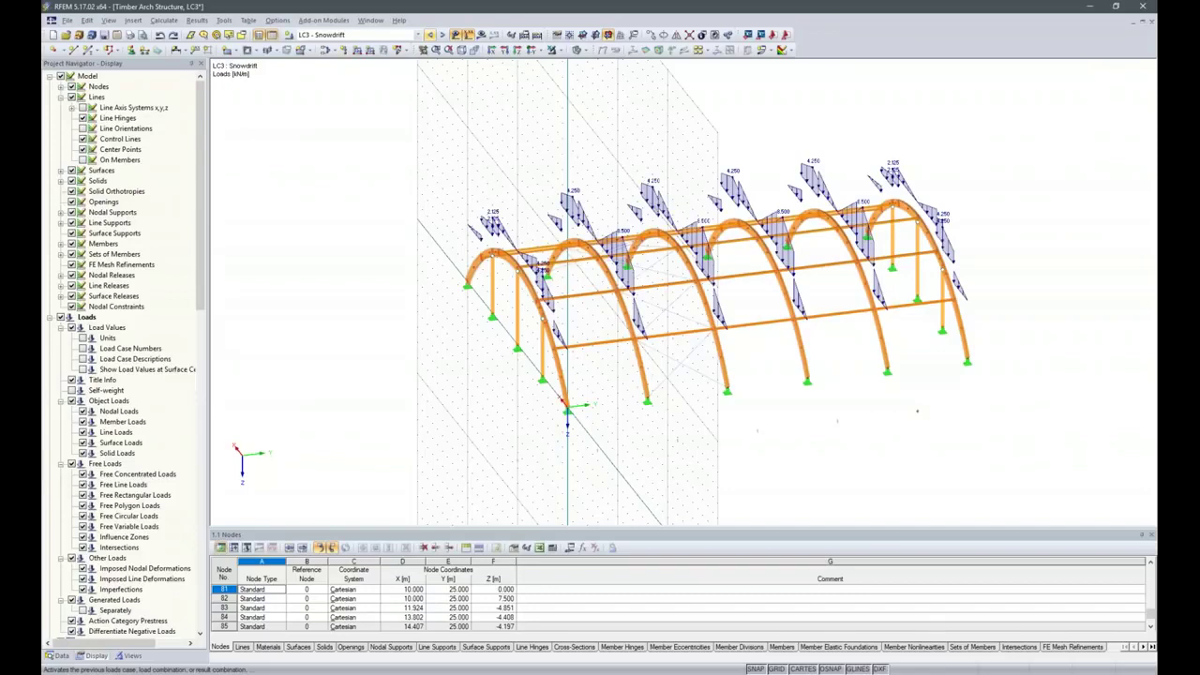
left_click(441, 35)
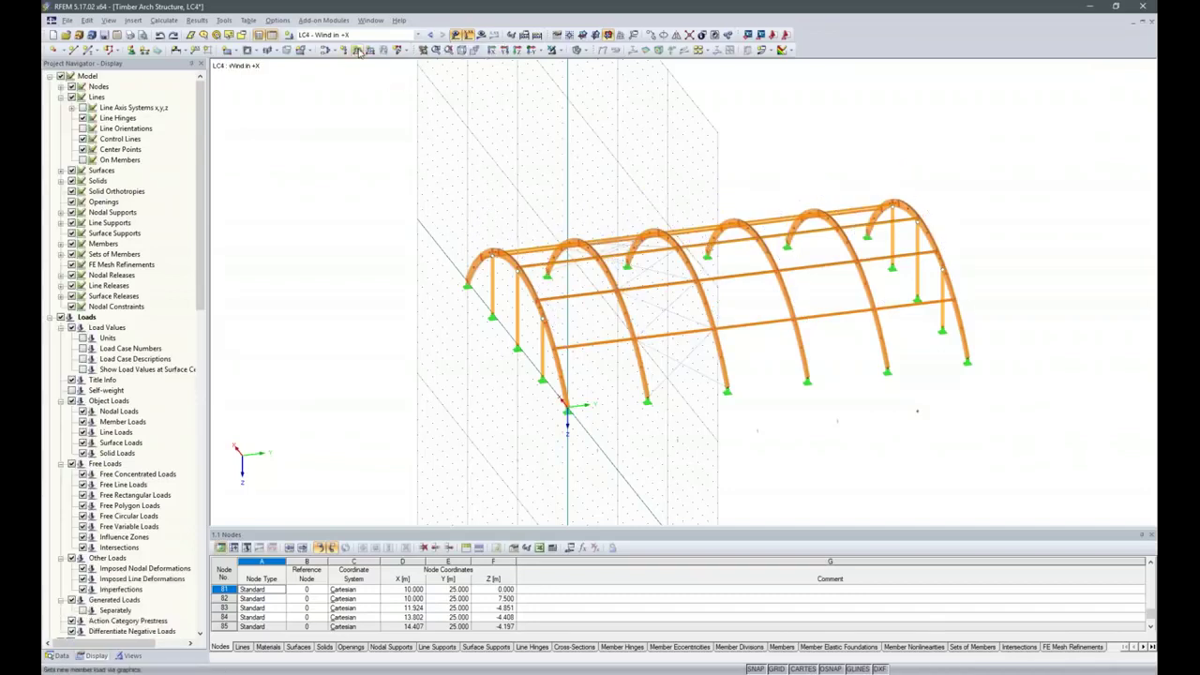
left_click(358, 50)
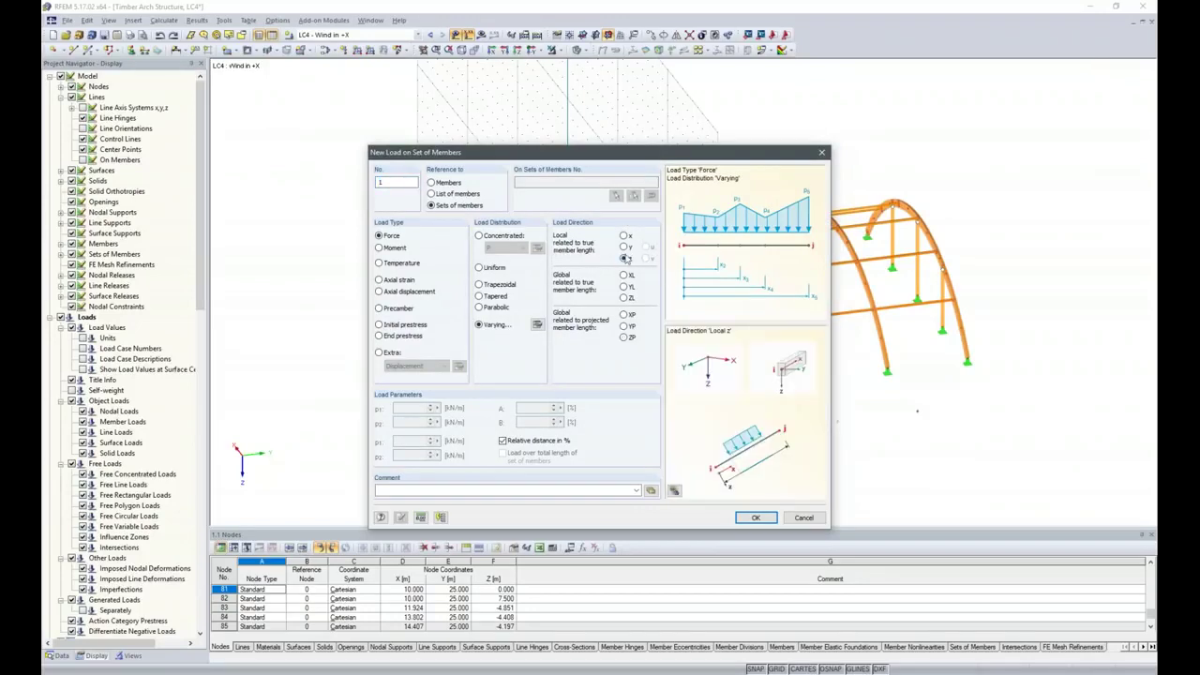
left_click(537, 324)
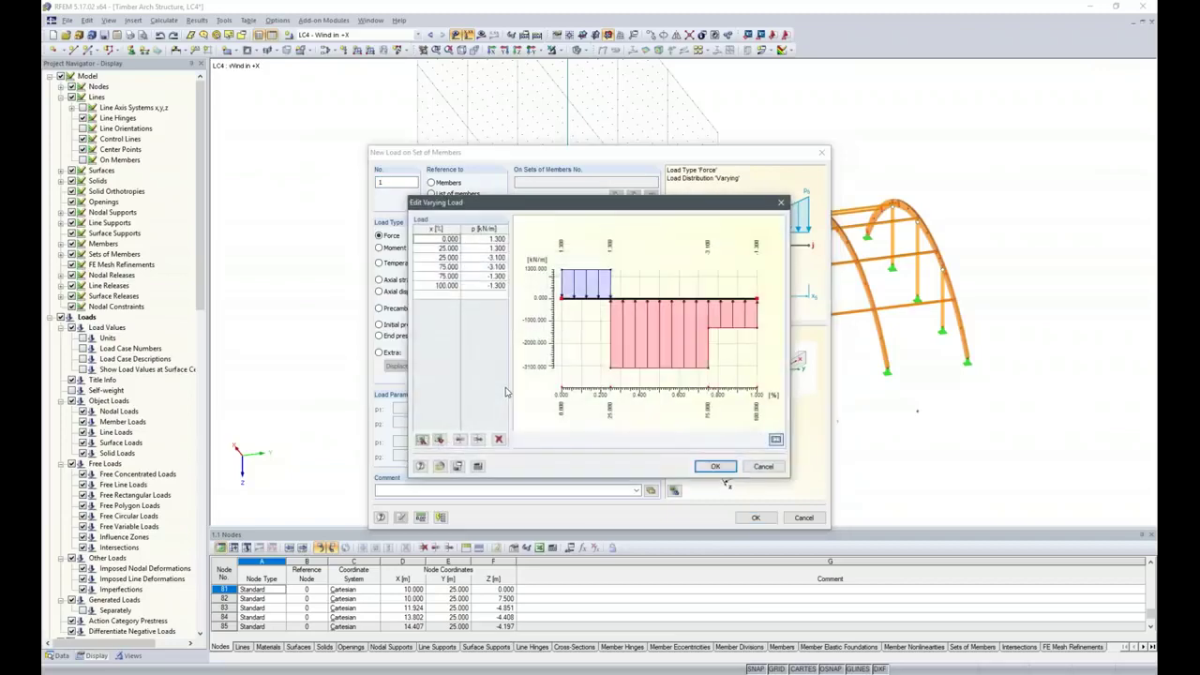
left_click(714, 466)
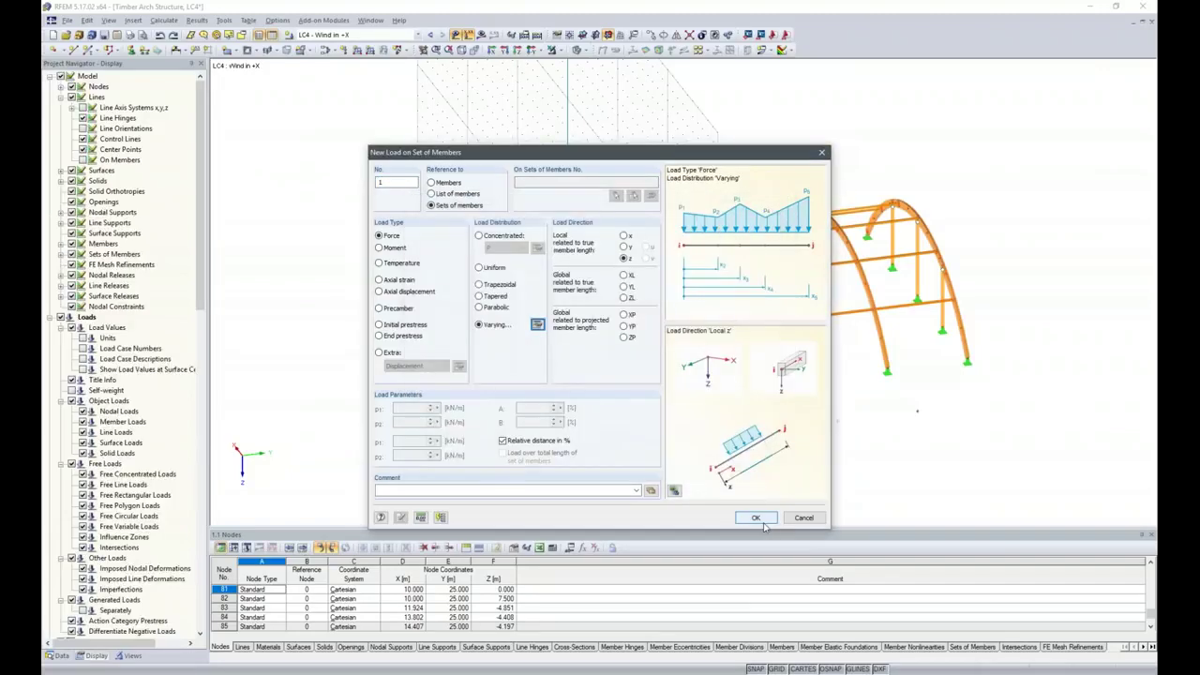
left_click(755, 518)
mouse_move(886, 452)
middle_mouse_down()
mouse_move(899, 459)
mouse_move(871, 458)
middle_mouse_up()
mouse_move(539, 158)
left_mouse_down()
mouse_move(889, 432)
mouse_move(885, 454)
left_mouse_up()
- Start a second varying load on sets of members and set it to 0.65 kN/m at 0 % and the first 25 % position
middle_click_drag(791, 410, 568, 433, "ctrl")
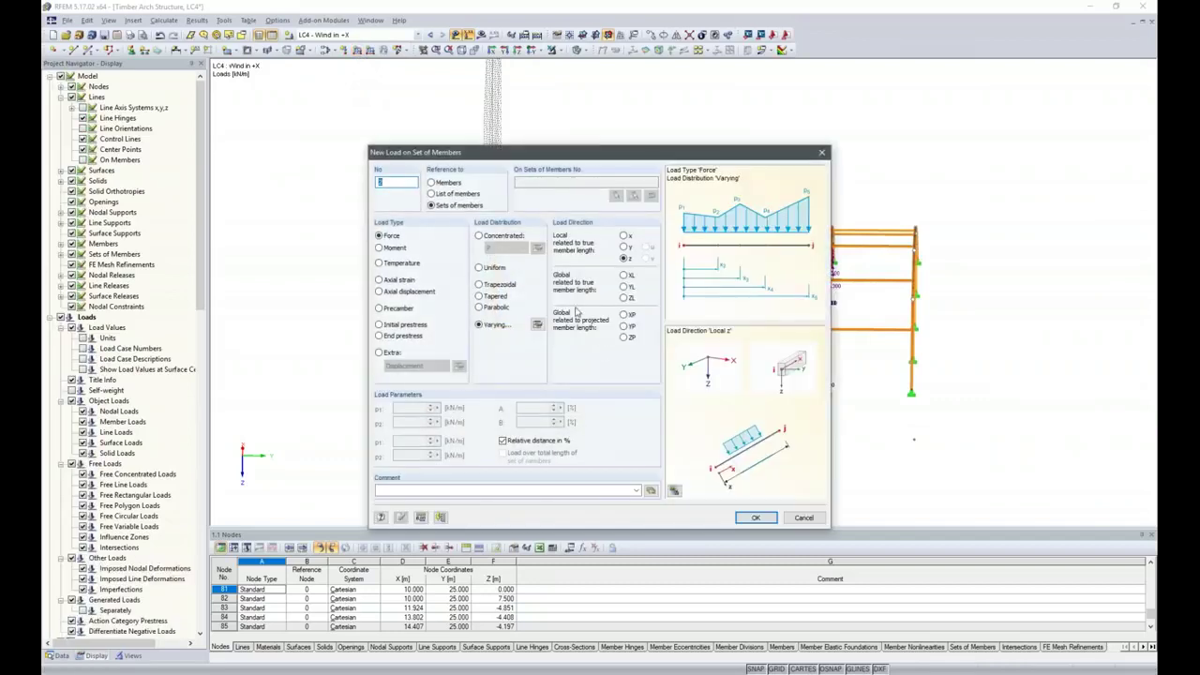
left_click(537, 324)
left_click(490, 240)
key("BackSpace")
type(".65")
key("Tab")
key("Tab")
type(".6")
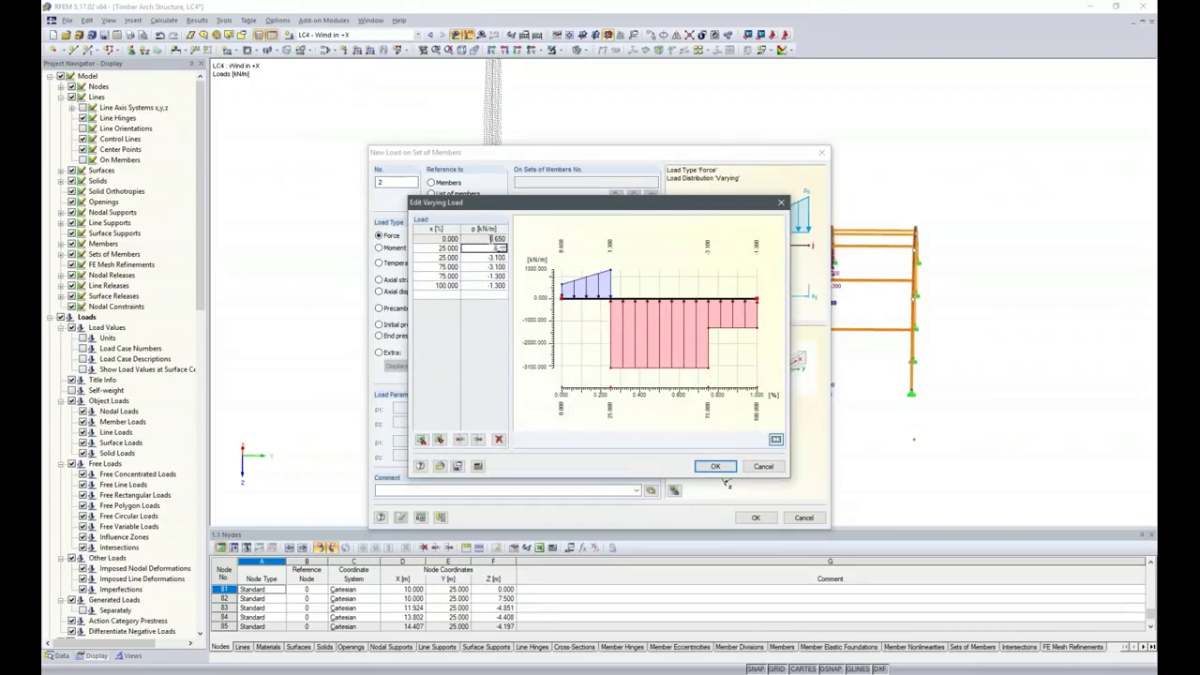
key("Tab")
key("Tab")
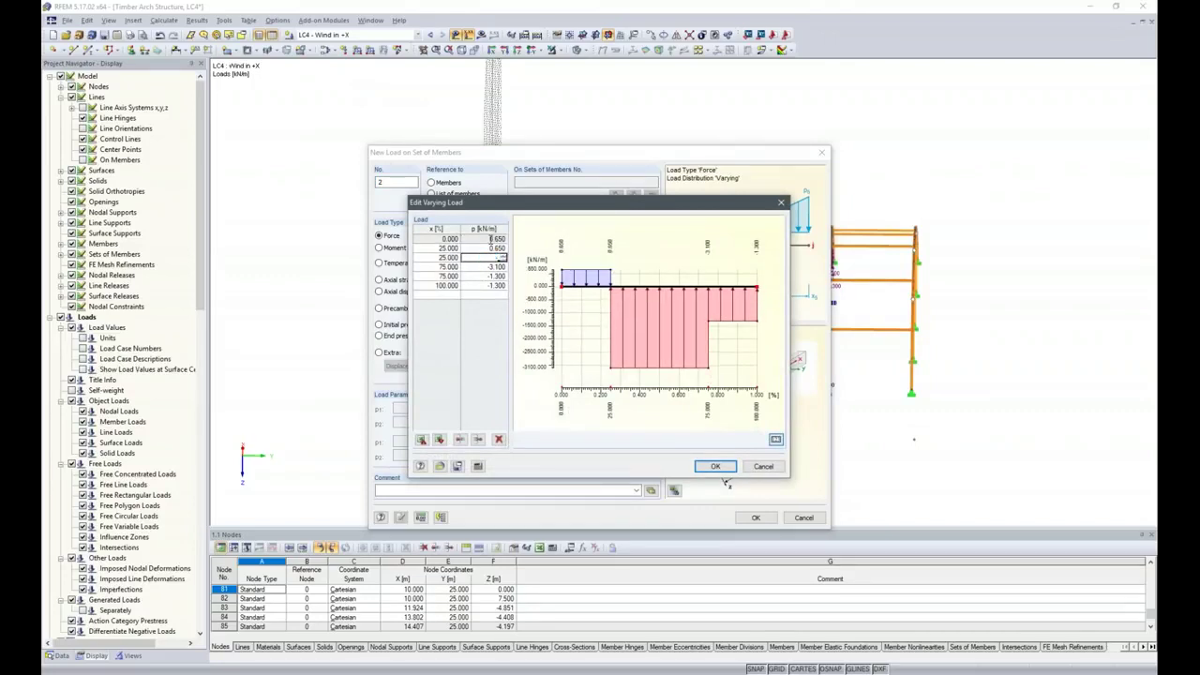
- Set the second load to -1.55 kN/m between 25 and 75 %
type("-1.55")
key("Tab")
key("Tab")
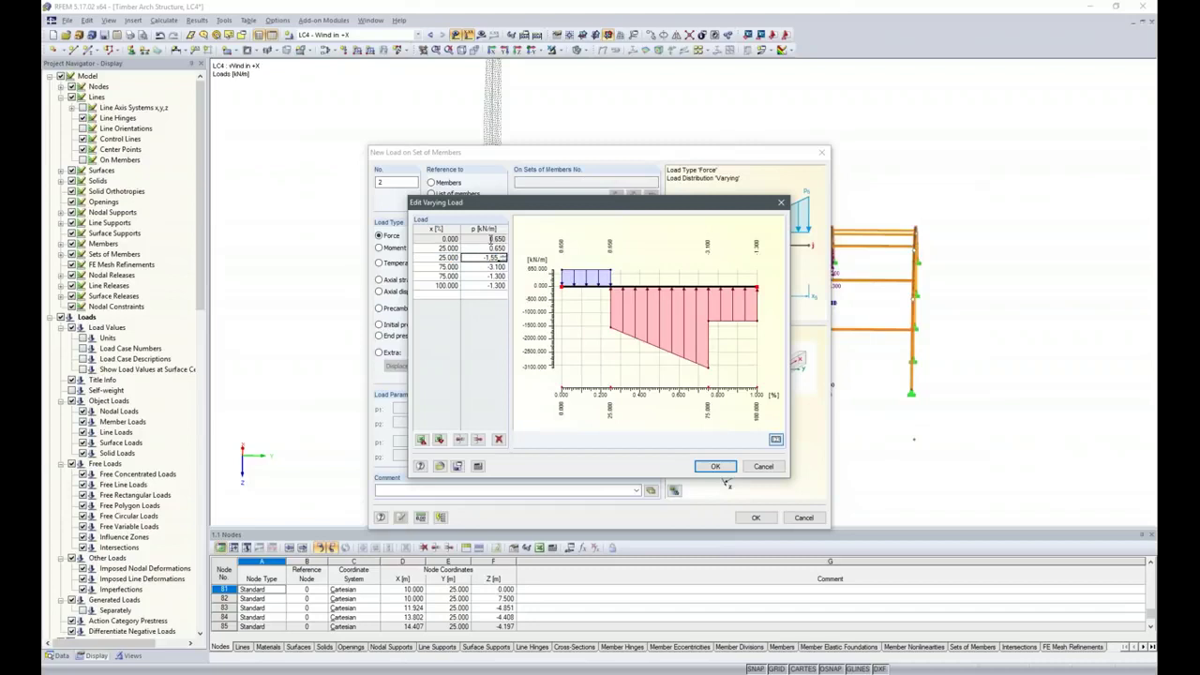
type("-1.55")
key("Tab")
key("Tab")
- Set the second load to -0.65 kN/m between 75 and 100 % and accept the varying load
type("-0.65")
key("Tab")
key("Tab")
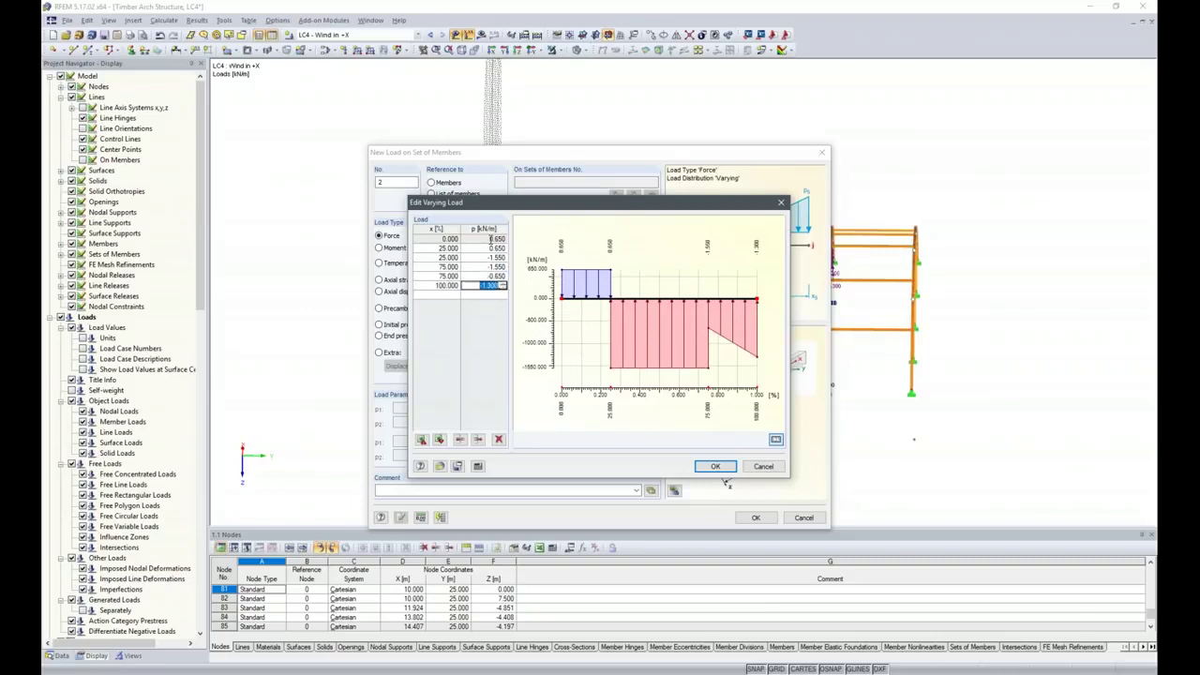
type("-0.65")
key("Tab")
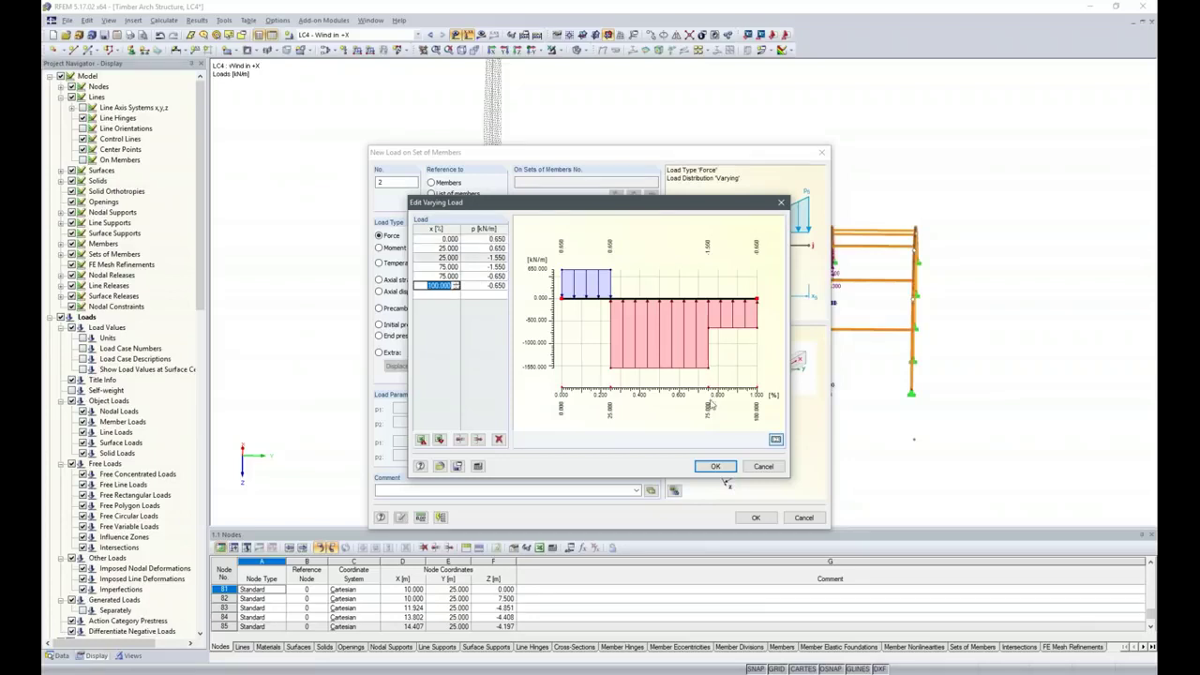
left_click(717, 466)
- Apply the second varying load to the first and last arches of the structure in the local z direction
left_click(755, 517)
left_click_drag(415, 157, 548, 496)
left_click_drag(866, 177, 994, 471)
middle_click_drag(620, 412, 718, 455, "ctrl")
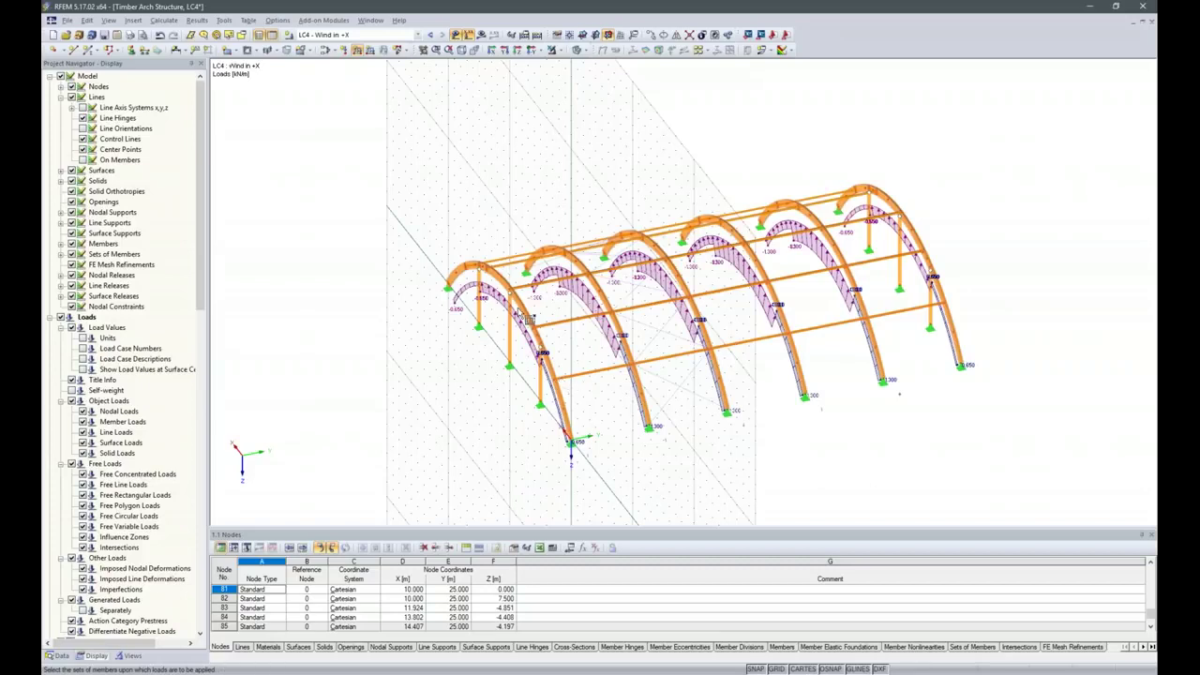
- Create a new load case in the Wind category with the description Wind in +Y
left_click(290, 36)
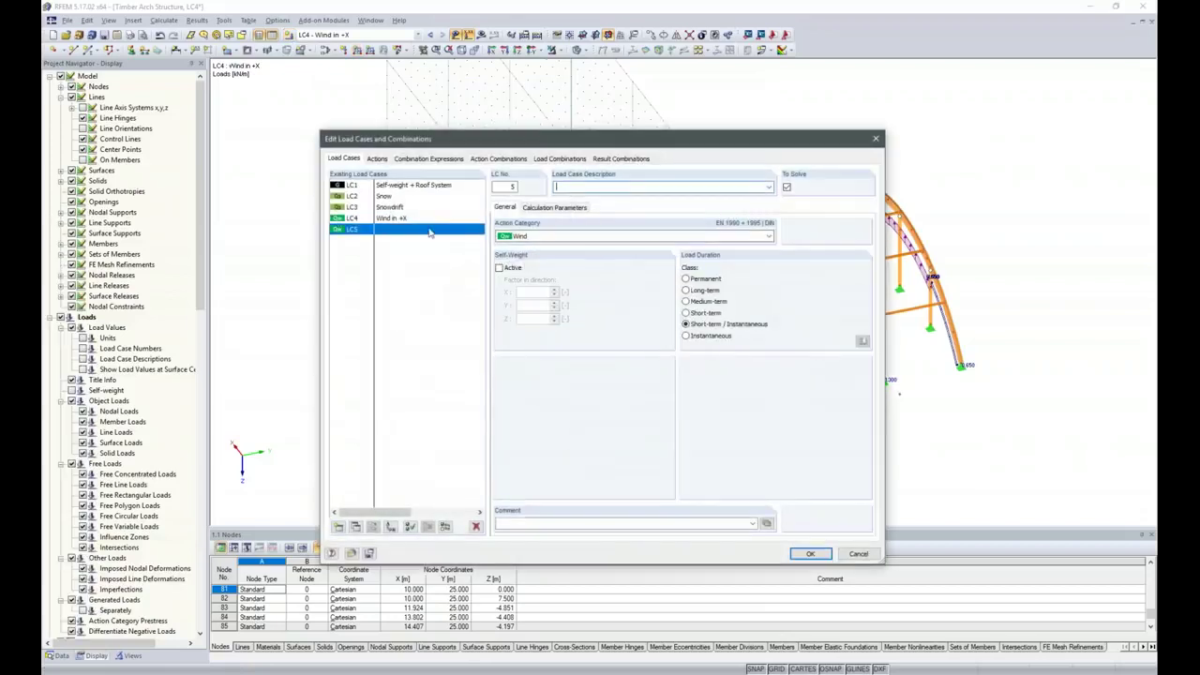
left_click(767, 187)
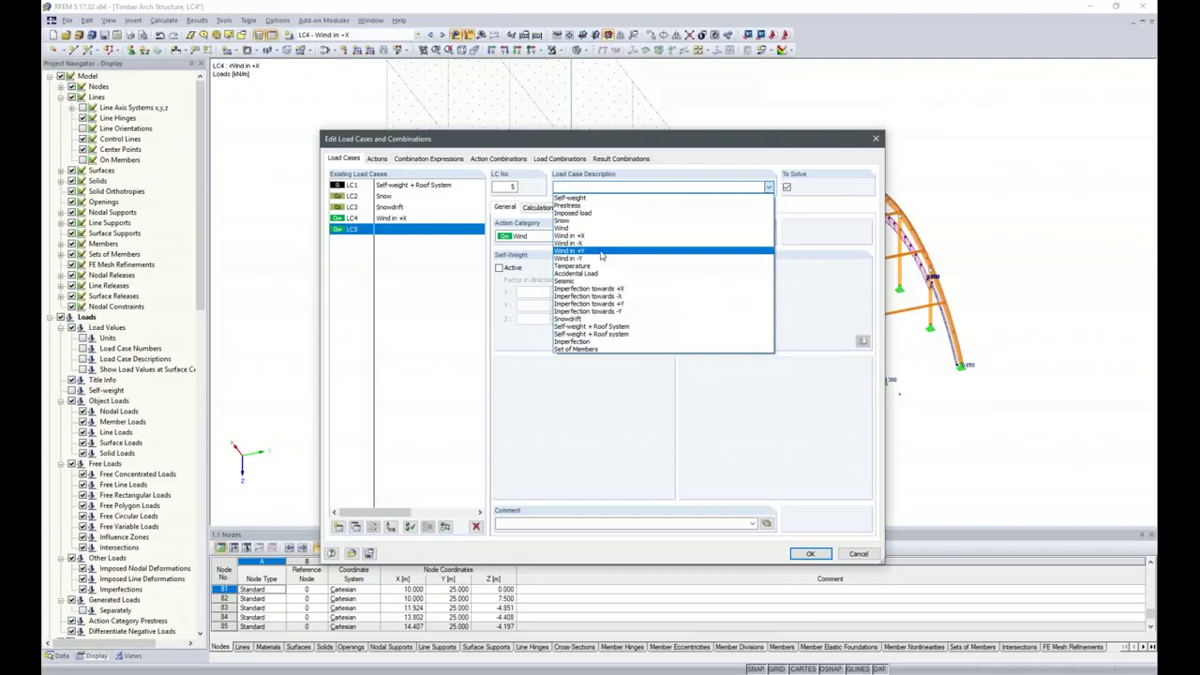
left_click(601, 256)
left_click(810, 553)
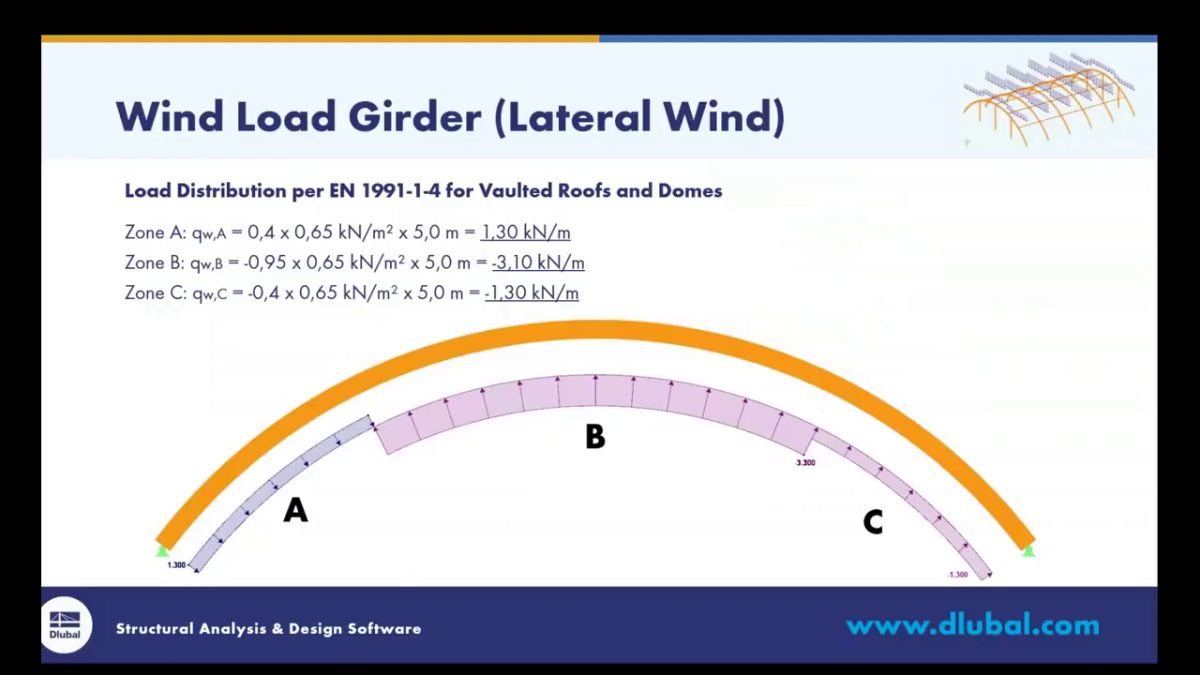
- Switch to the presentation, look up the girder load for longitudinal wind, and return to RFEM
left_click(939, 633)
left_click(657, 326)
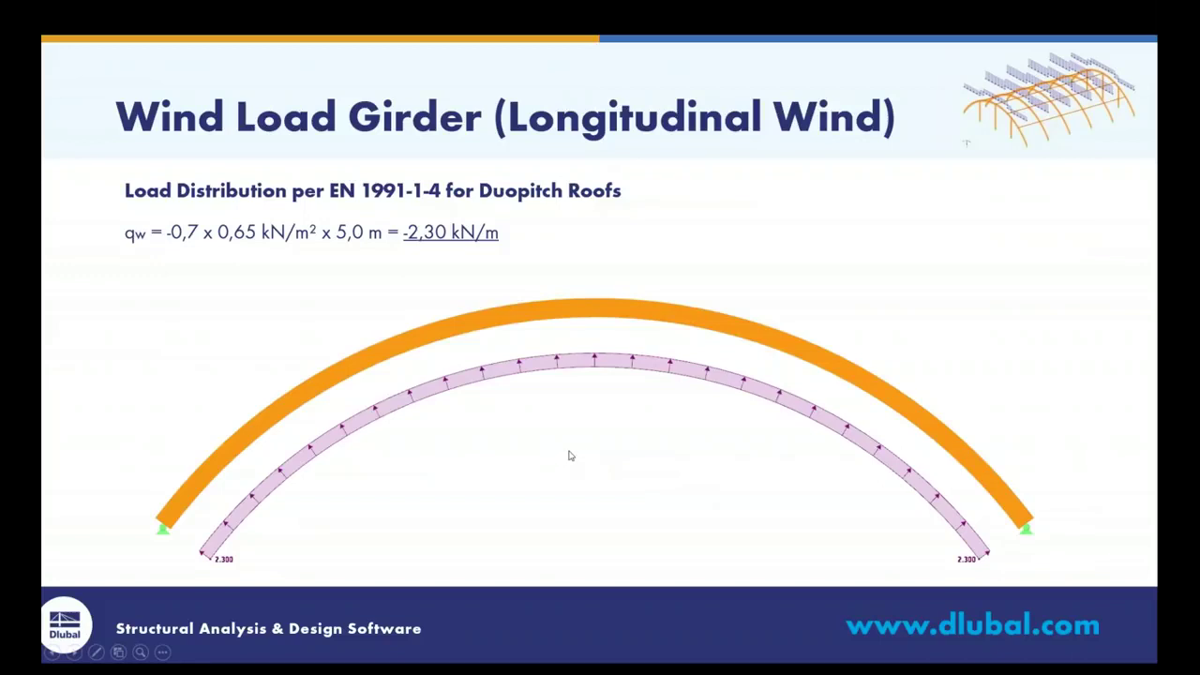
key("alt+Tab")
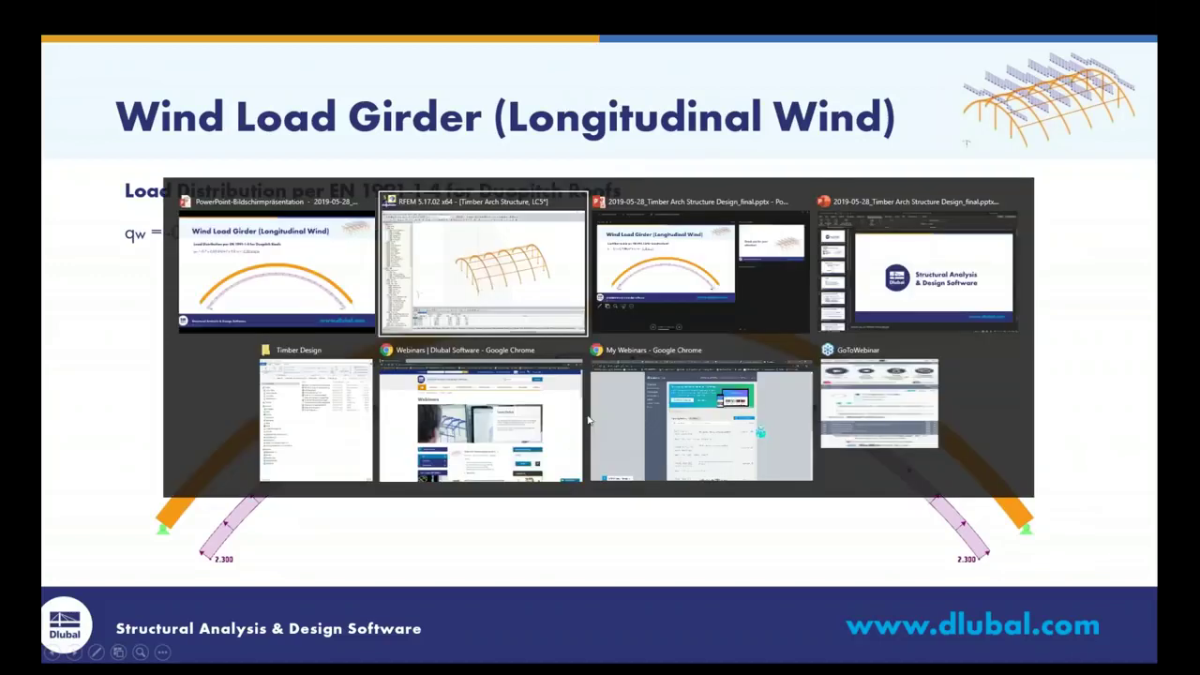
- Apply a uniform load of -2.3 kN/m in local z to the sets of members of the four inner arches
middle_click_drag(766, 481, 589, 467, "ctrl")
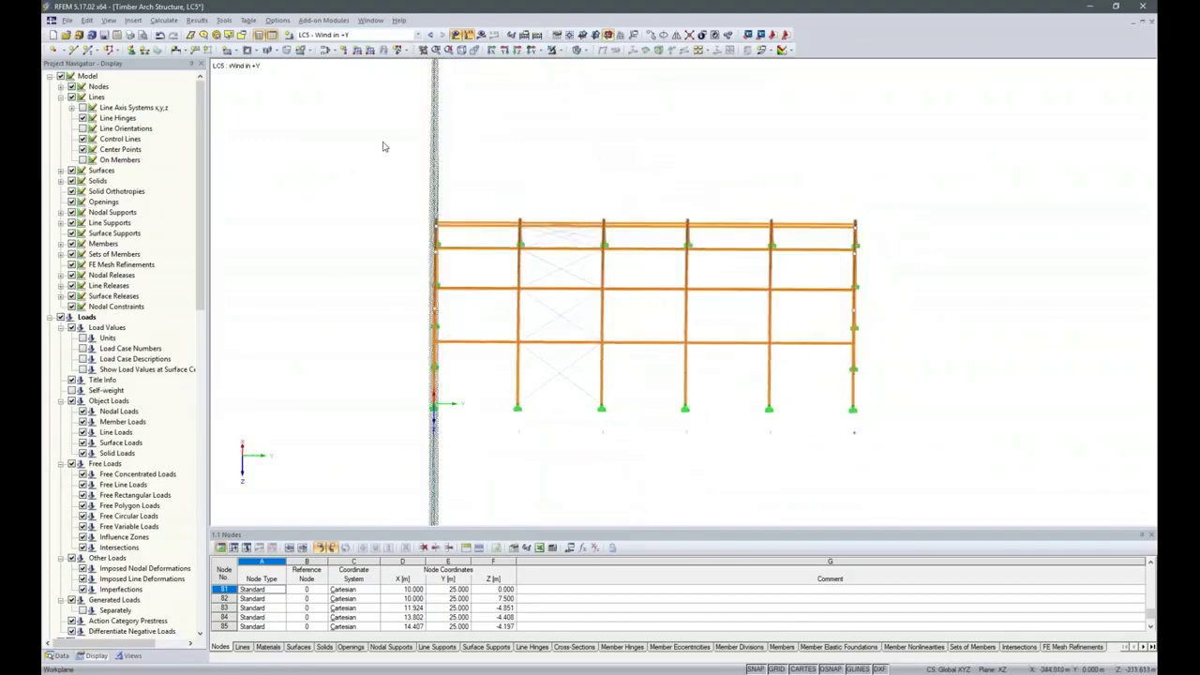
left_click(357, 50)
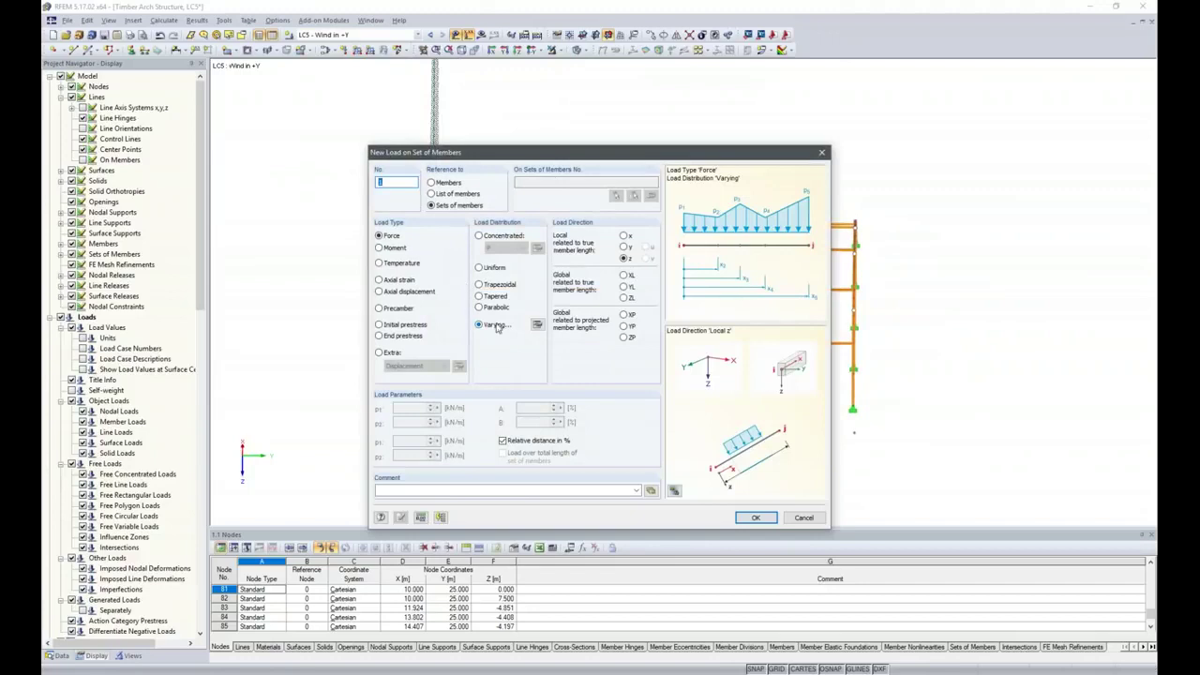
left_click(497, 269)
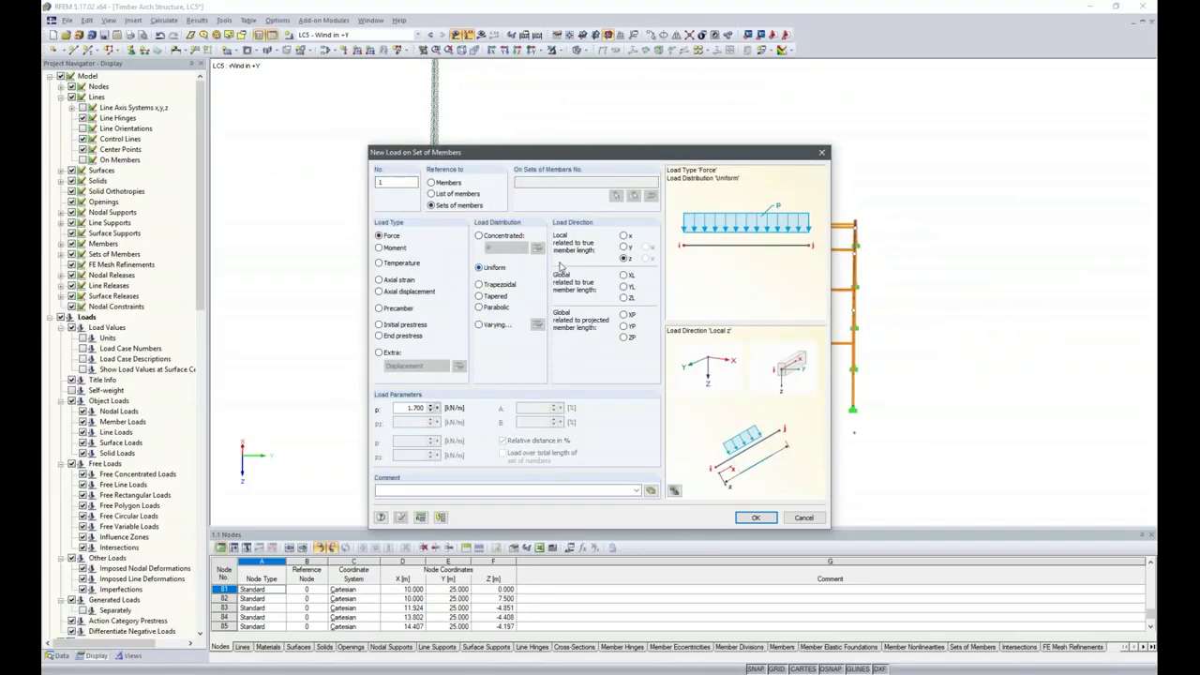
type("-2,3")
left_click(756, 517)
left_click_drag(486, 186, 805, 516)
middle_click_drag(580, 471, 794, 423, "ctrl")
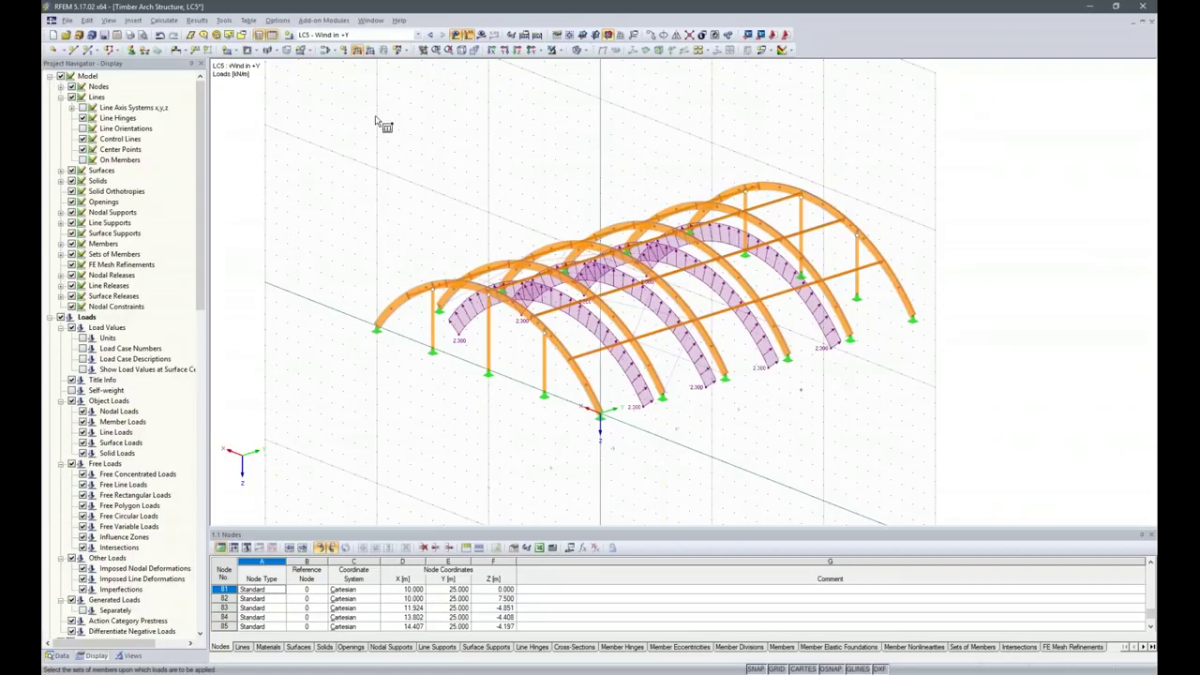
- Apply a uniform load of -1.15 kN/m in local z to the sets of members of the first and last arches
left_click(362, 51)
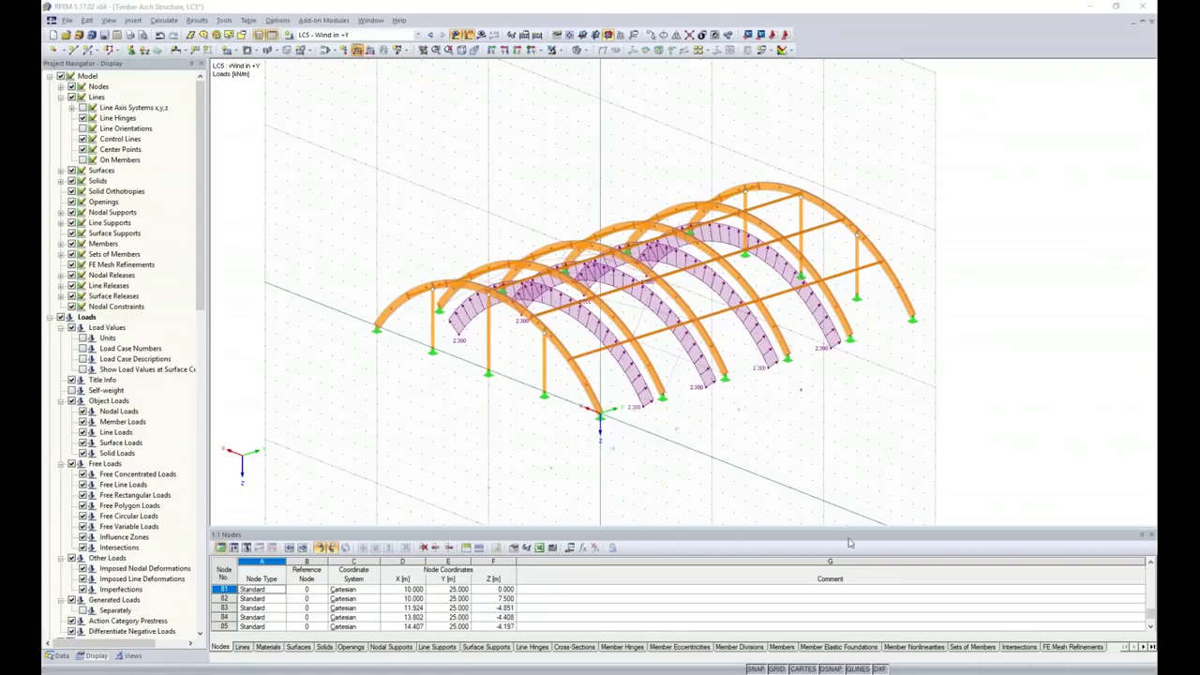
double_click(398, 405)
key("BackSpace")
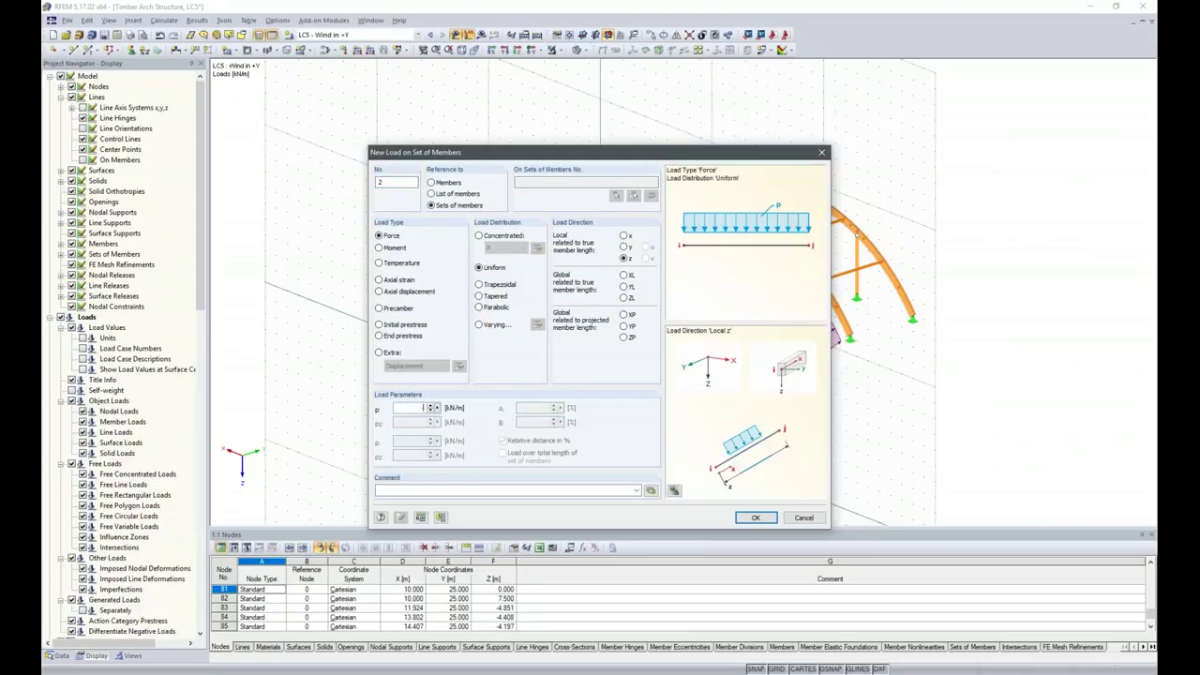
key("Return")
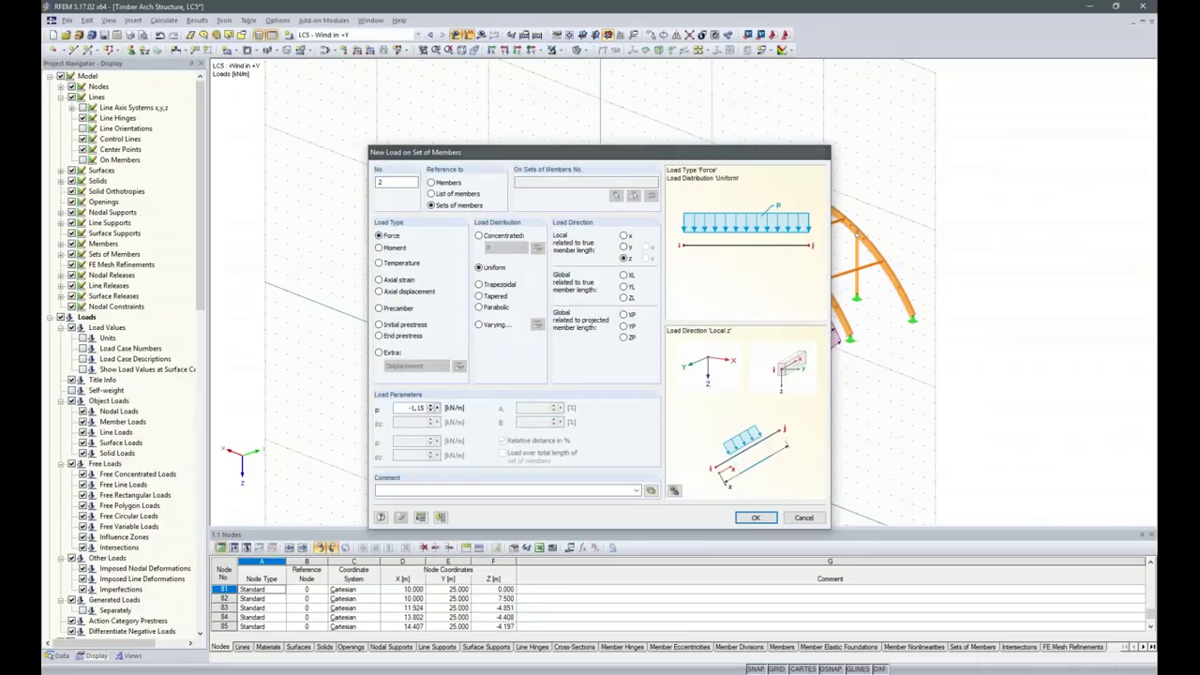
middle_click_drag(992, 437, 643, 455, "ctrl")
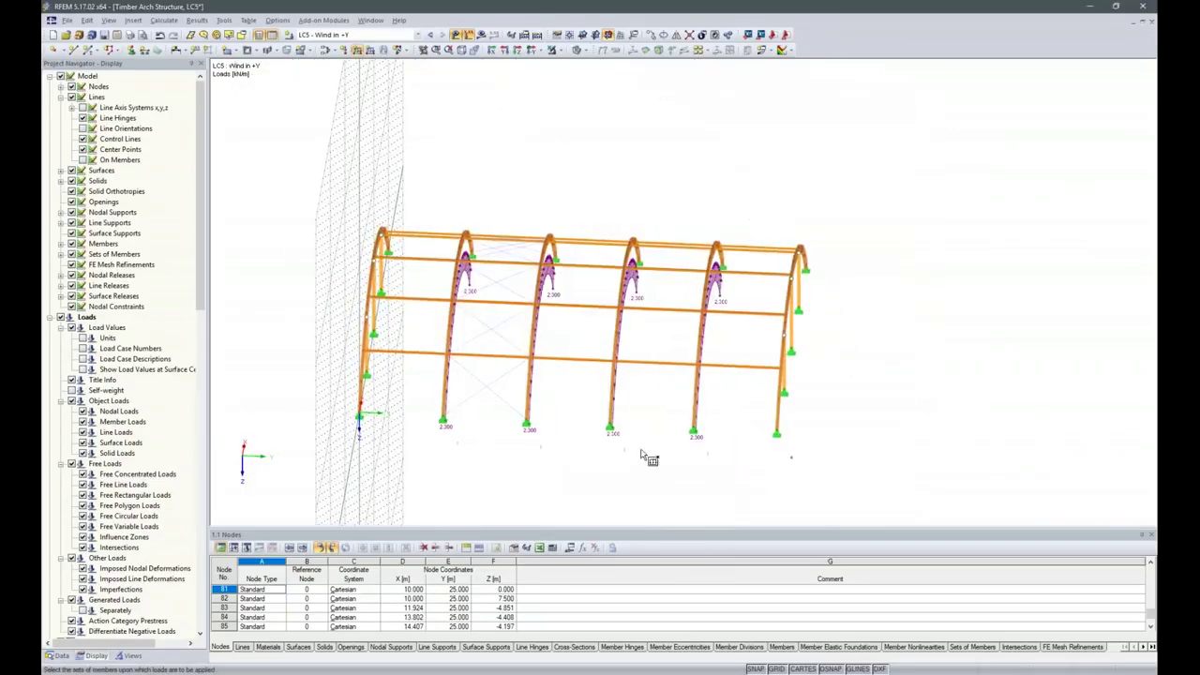
left_click_drag(290, 175, 412, 478)
left_click_drag(759, 220, 856, 482)
middle_click_drag(811, 494, 886, 441, "ctrl")
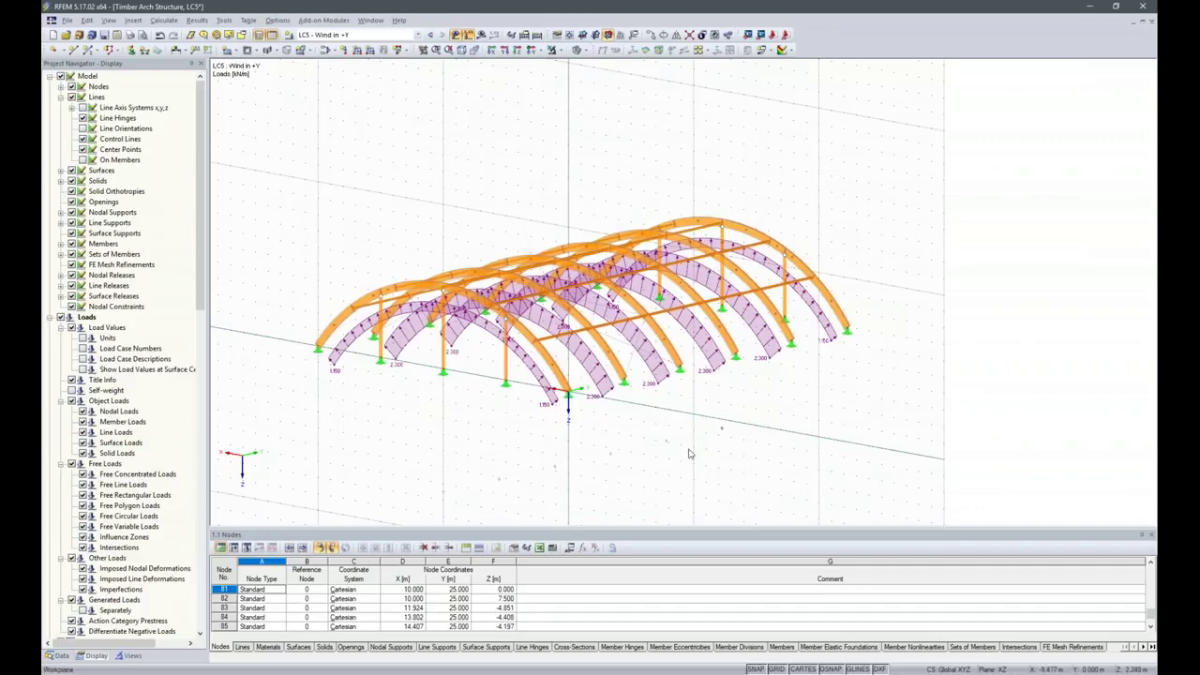
- Create a new load case in the Imperfection category with the description Imperfection towards +Y
middle_click_drag(800, 447, 647, 470, "ctrl")
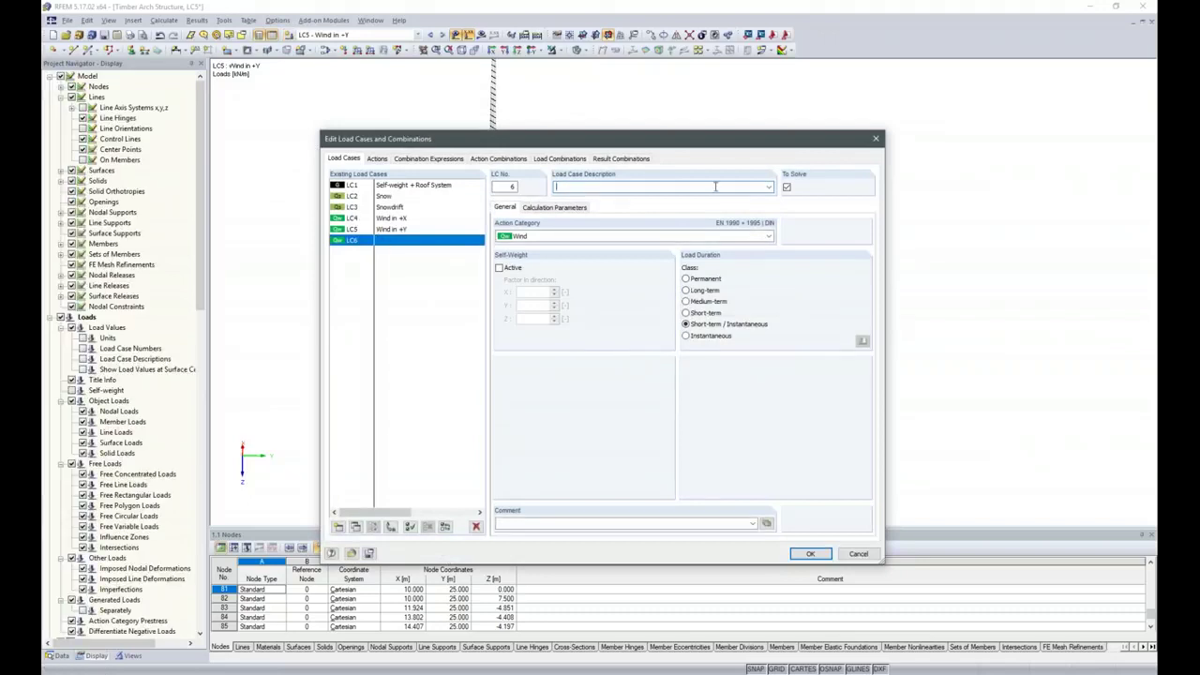
left_click(766, 187)
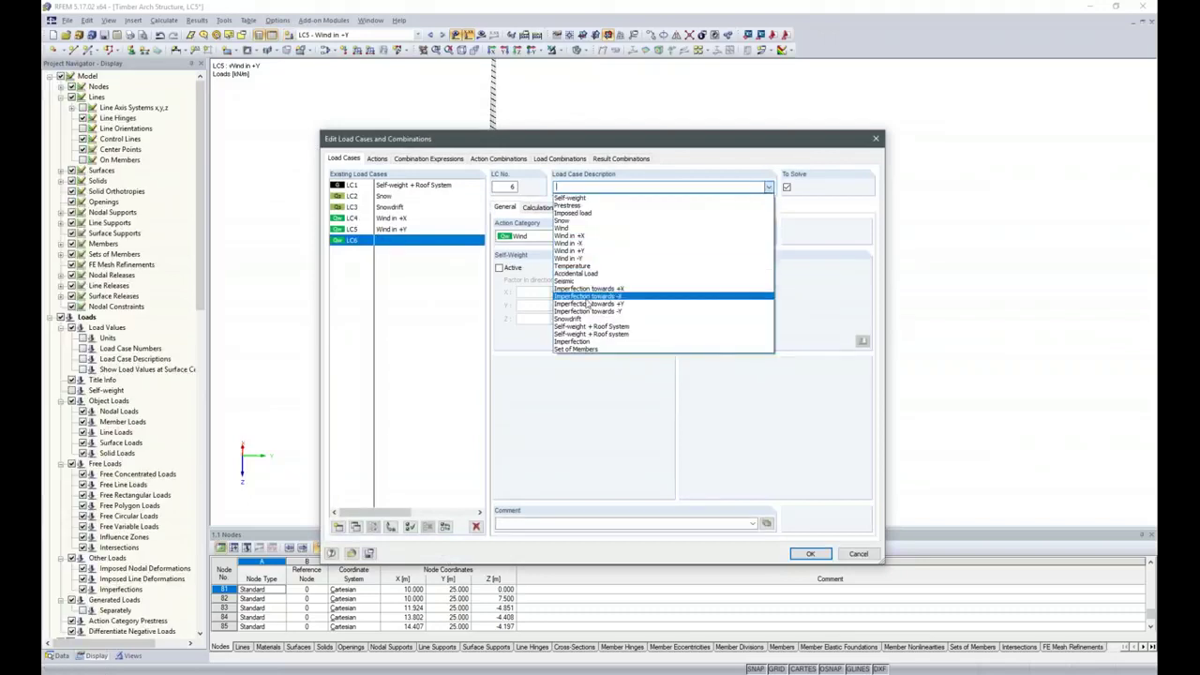
left_click(590, 304)
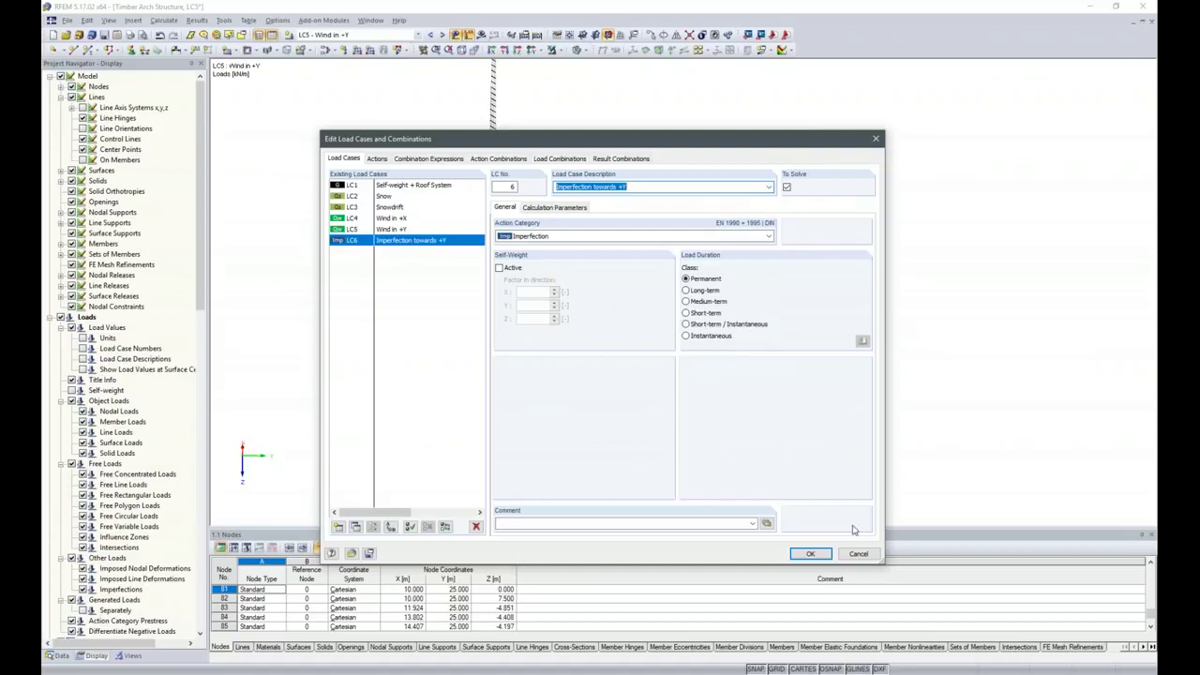
key("Return")
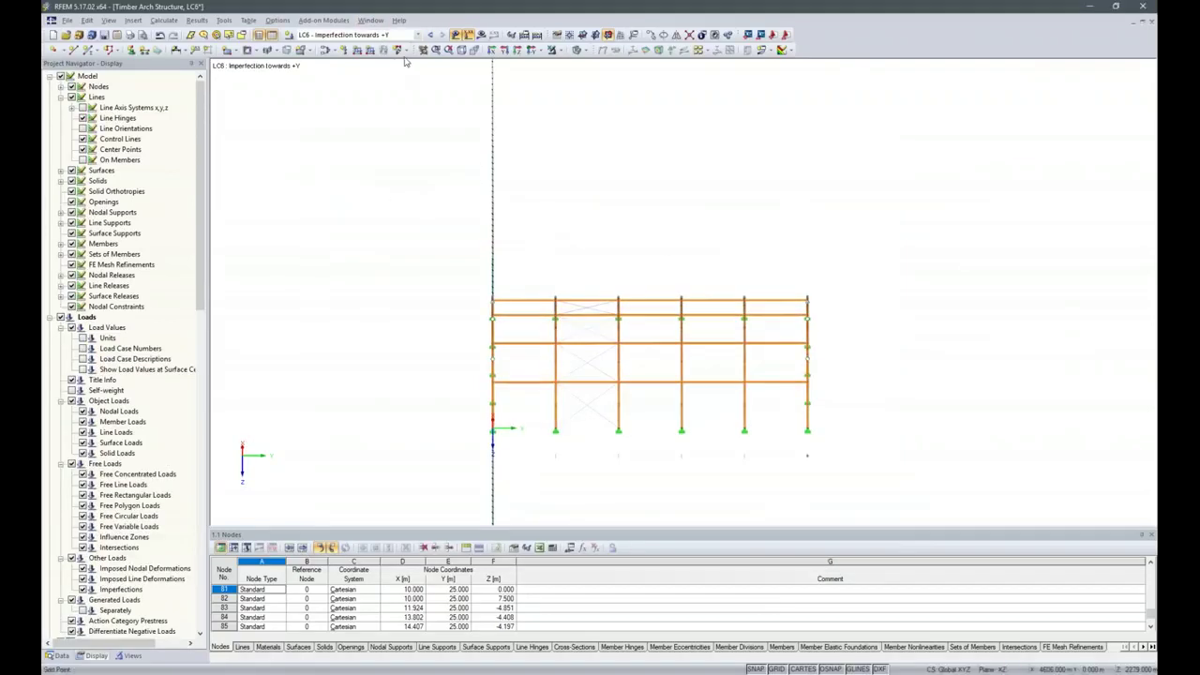
- Define a new imperfection in local y per EN 1995-1-1: 2004-11 (Eurocode 5) with inclination 0 and precamber L/e0 of 400
left_click(406, 52)
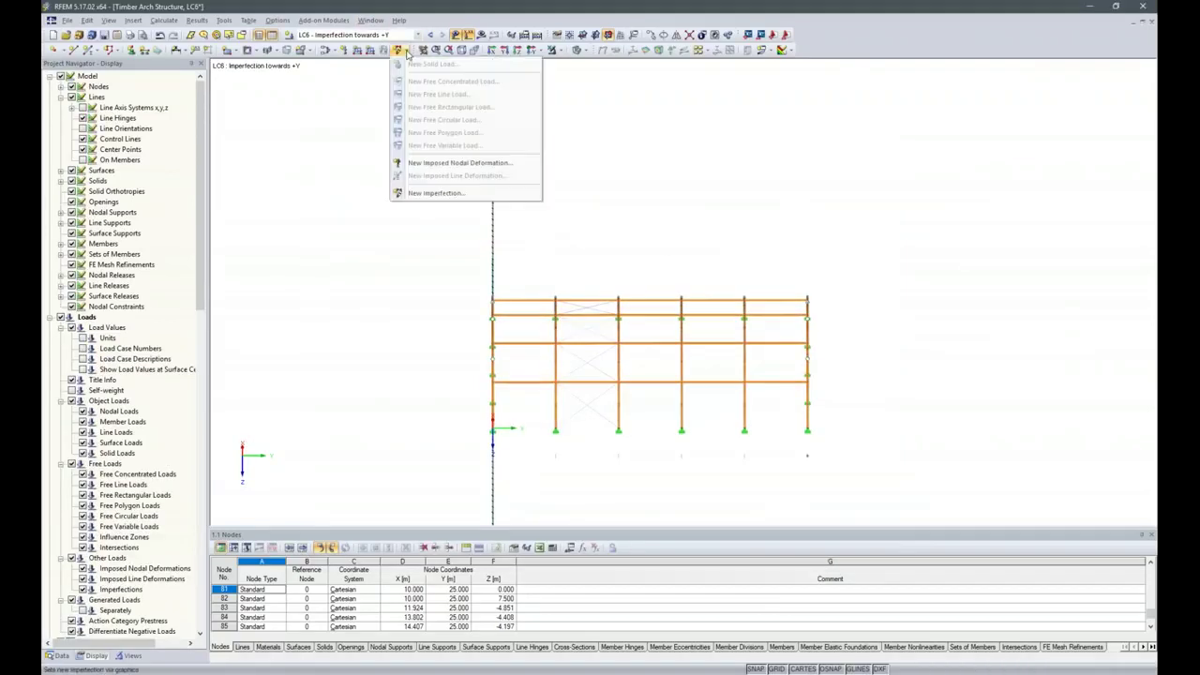
left_click(430, 194)
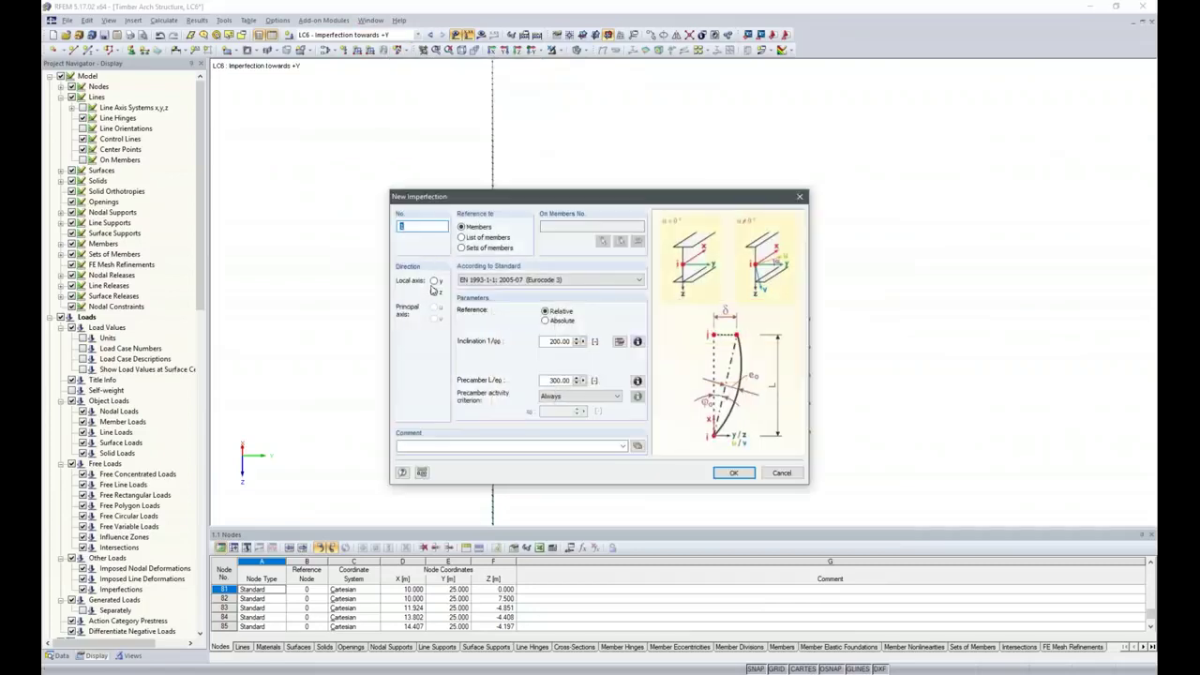
left_click(435, 282)
left_click(522, 282)
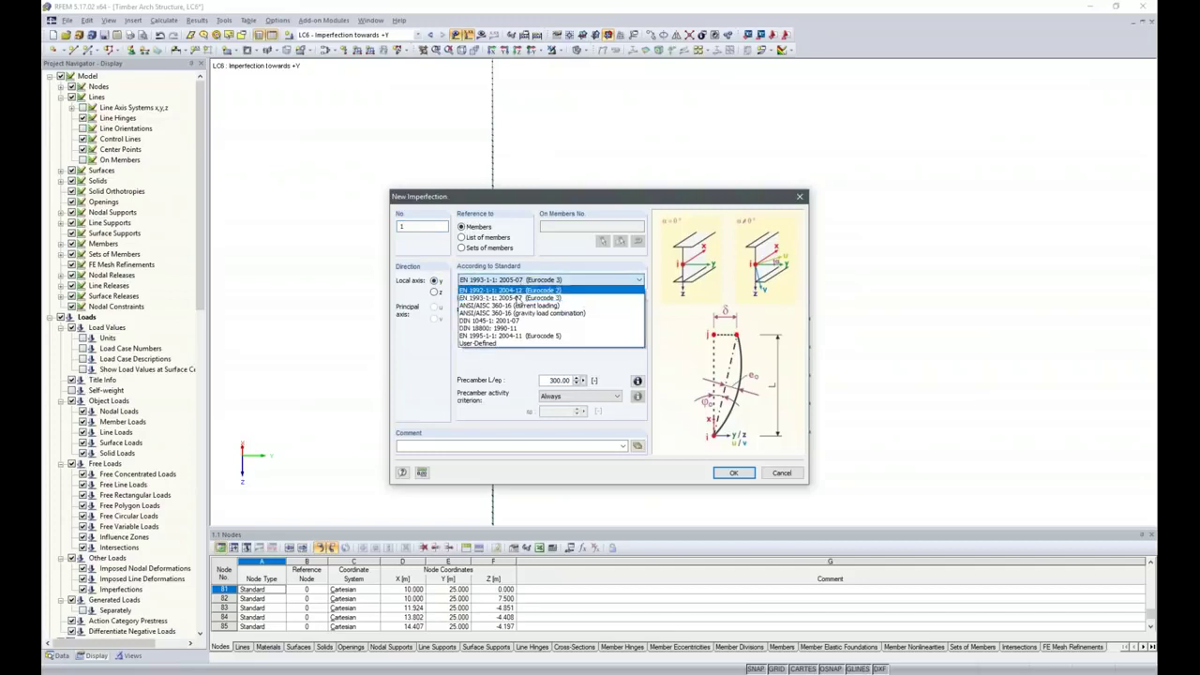
left_click(514, 335)
left_click(559, 341)
type("0")
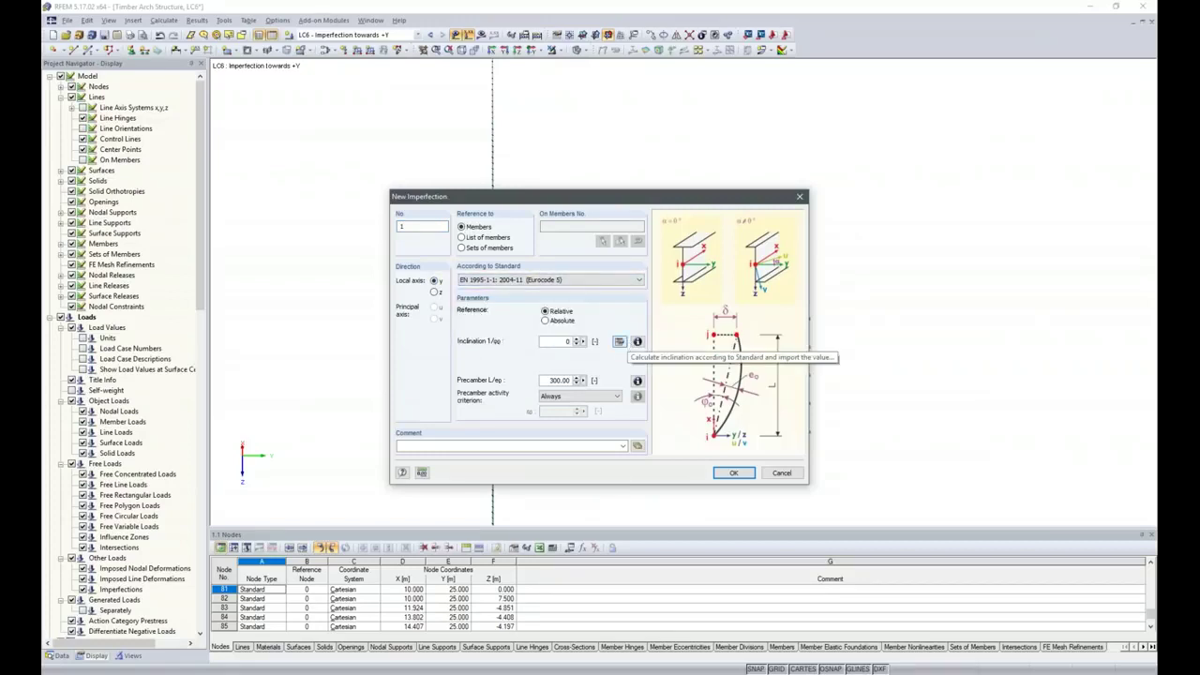
key("Tab")
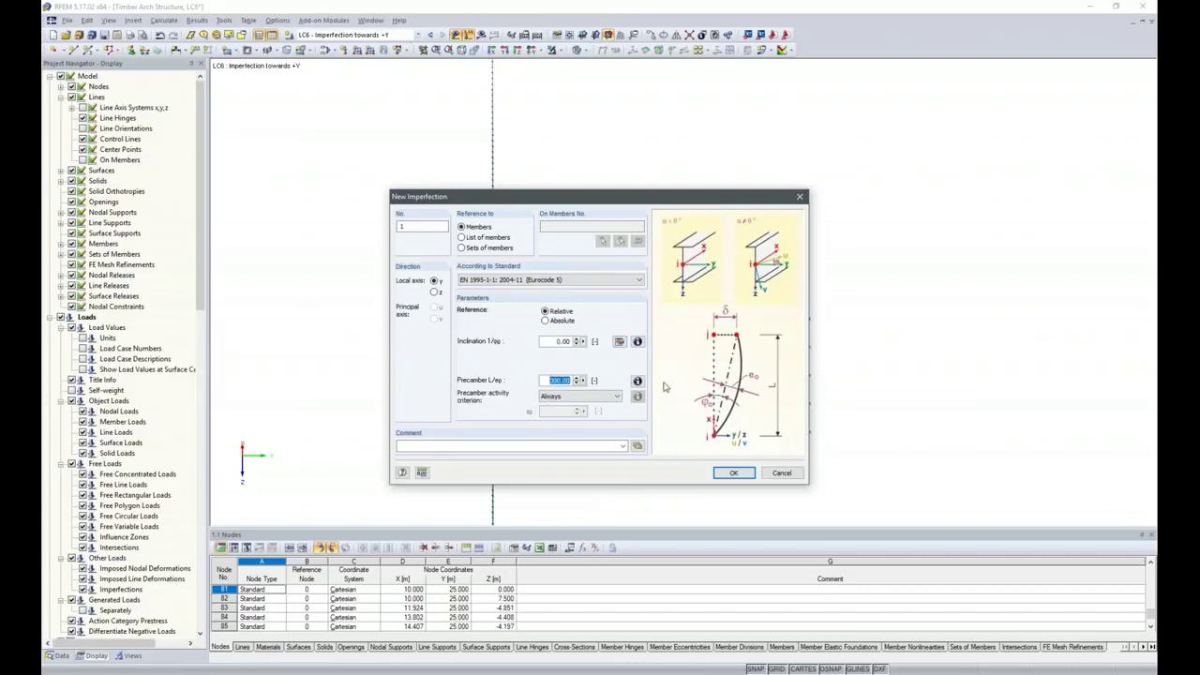
type("400")
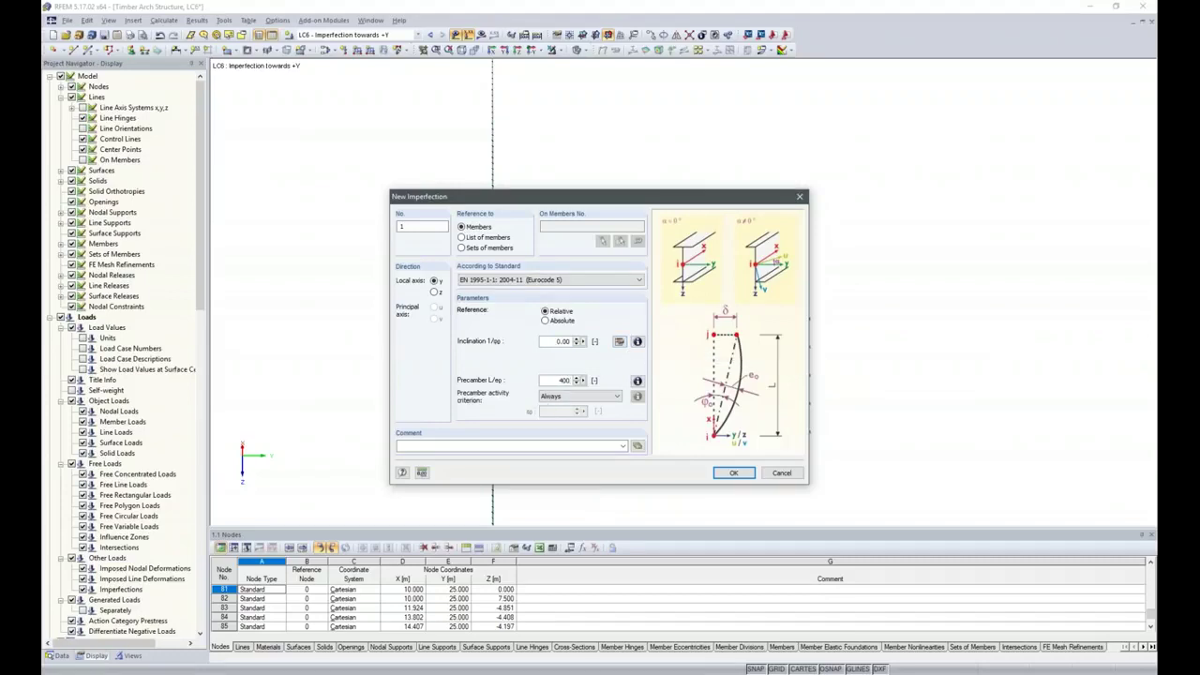
left_click(732, 473)
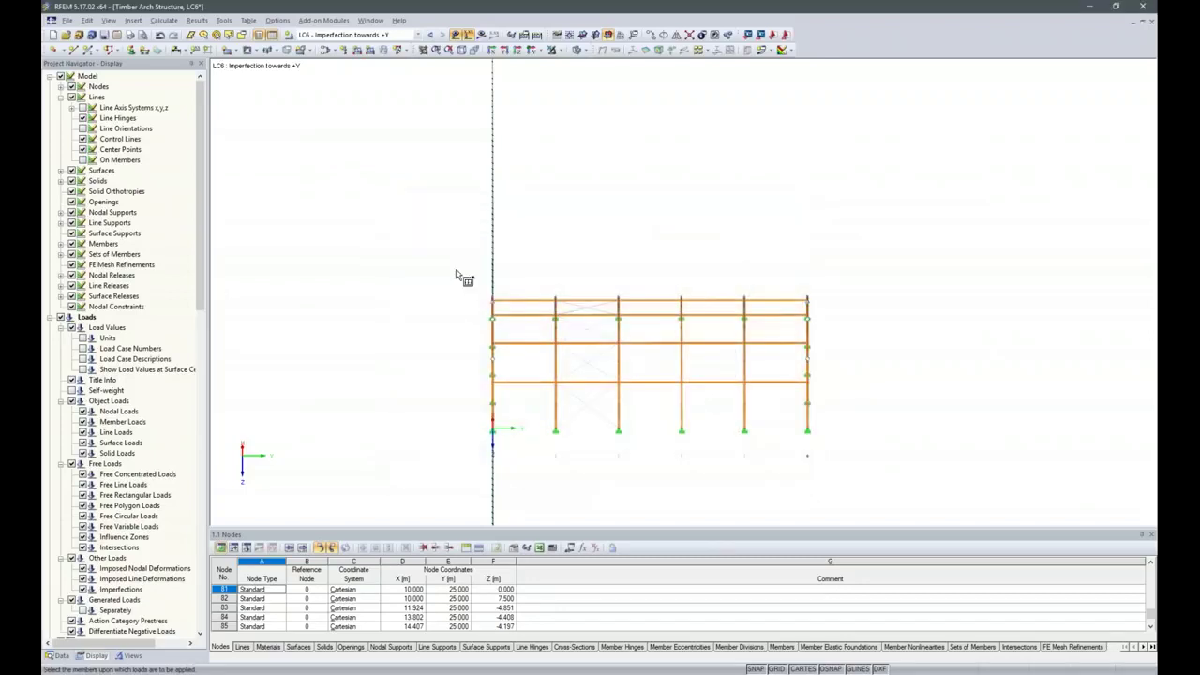
left_click_drag(406, 230, 565, 387)
left_click_drag(874, 479, 874, 480)
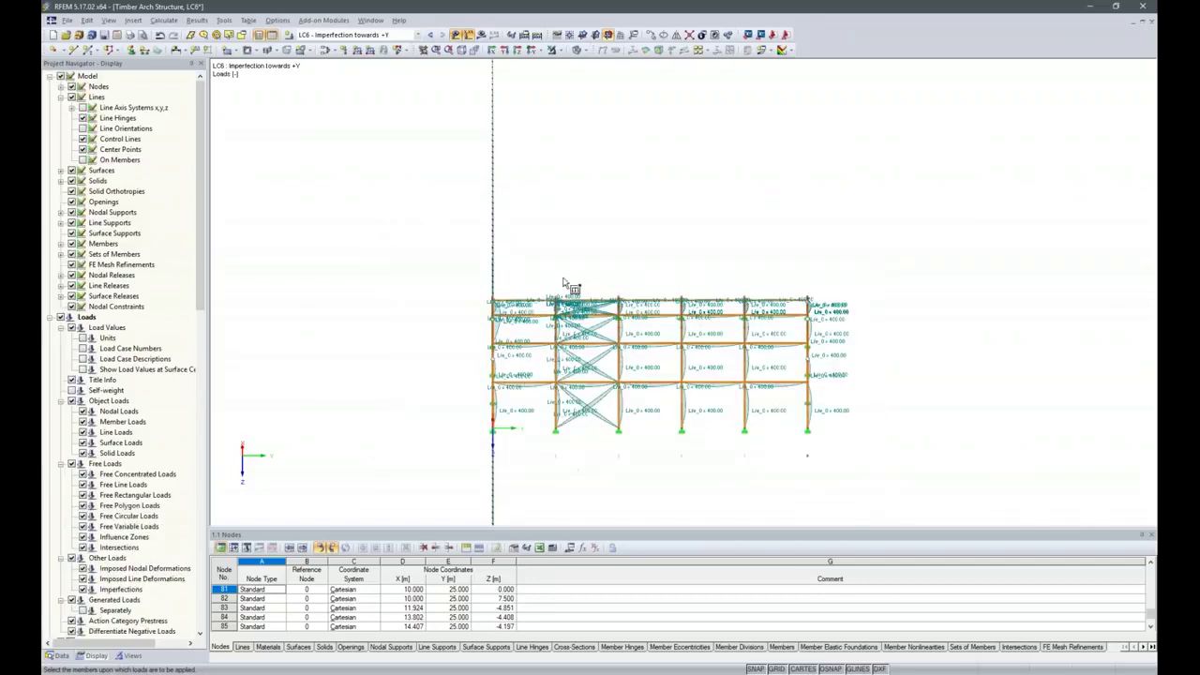
right_click(671, 470)
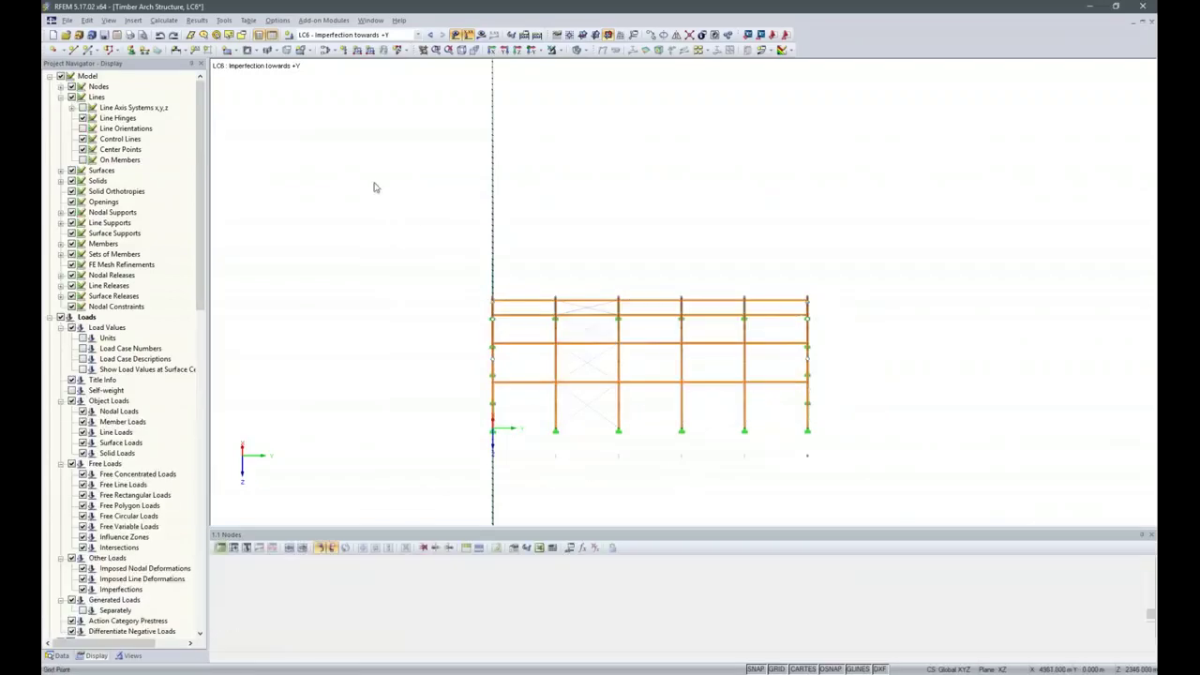
- Start the imperfection again with reference to sets of members and assign it to all six arches
left_click(397, 52)
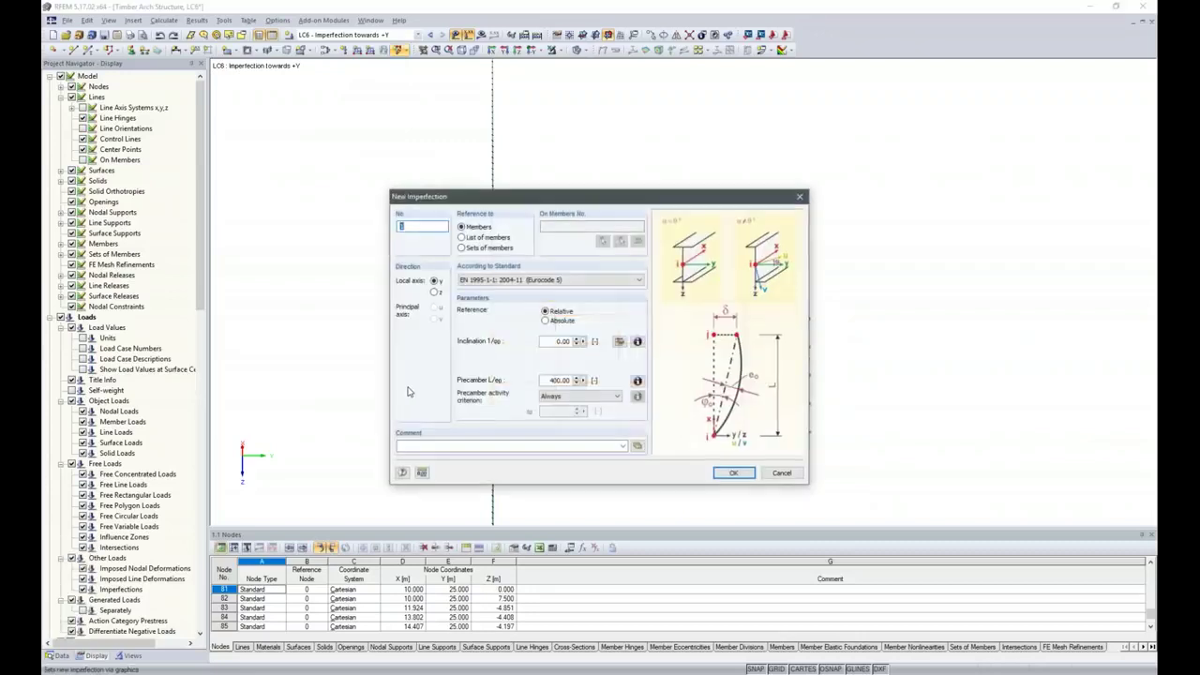
left_click(462, 247)
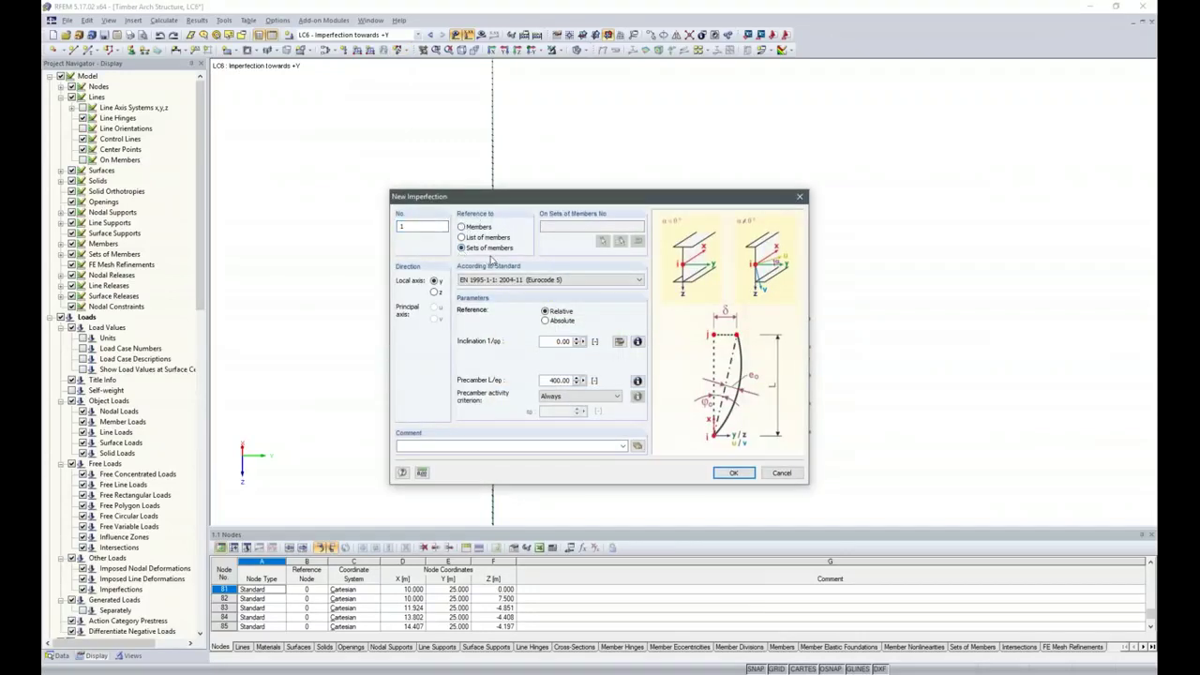
left_click(734, 473)
left_click_drag(431, 215, 510, 415)
left_click_drag(542, 257, 573, 435)
left_click_drag(605, 268, 626, 396)
left_click_drag(685, 234, 738, 510)
left_click_drag(723, 233, 770, 444)
left_click_drag(798, 250, 832, 439)
middle_click_drag(736, 472, 709, 432, "ctrl")
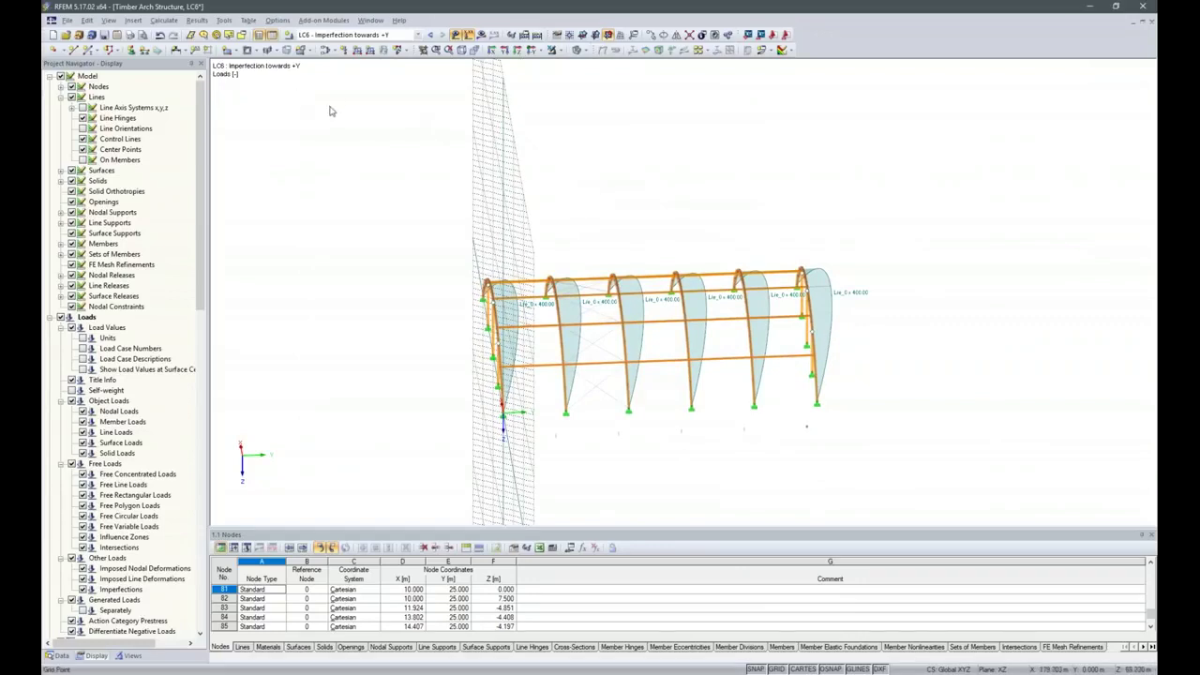
- Review the Permanent, Snow and Wind actions and their assigned load cases in the load cases and combinations settings
left_click(335, 52)
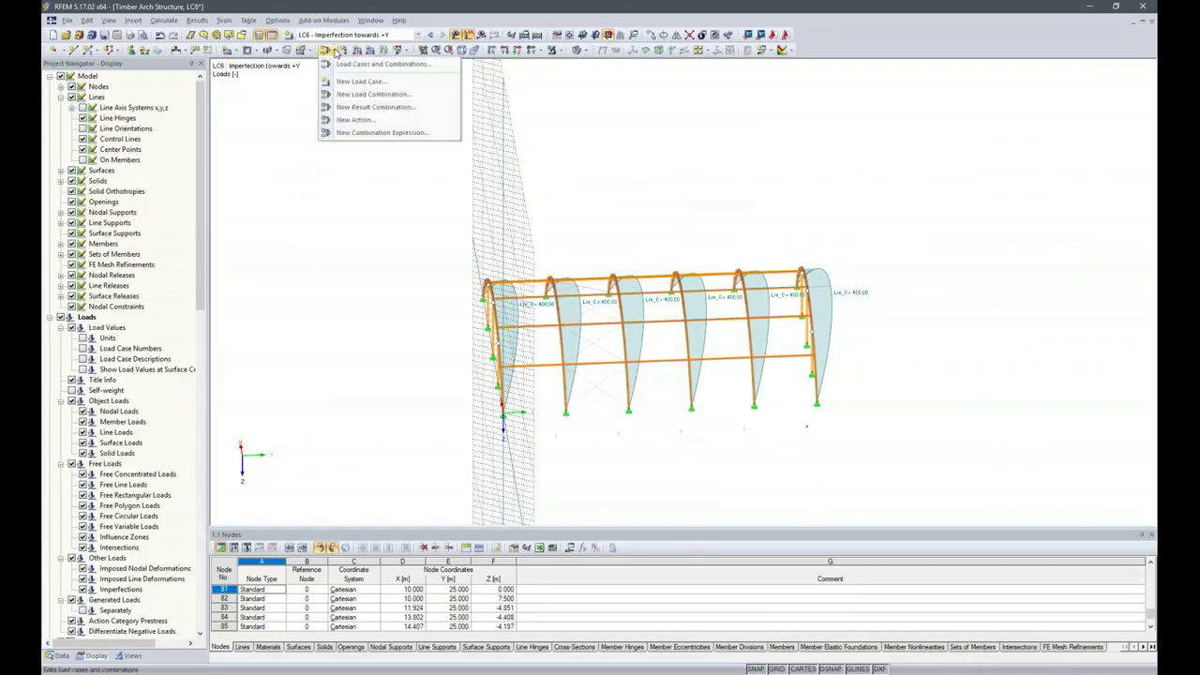
left_click(341, 67)
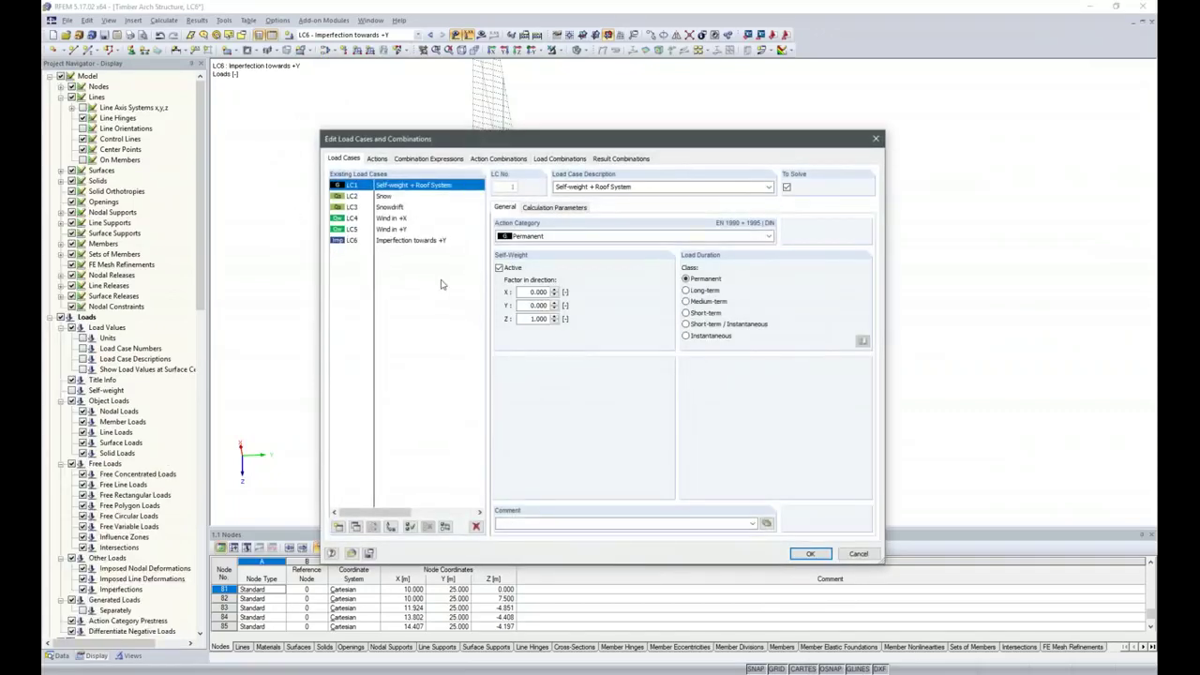
left_click(381, 159)
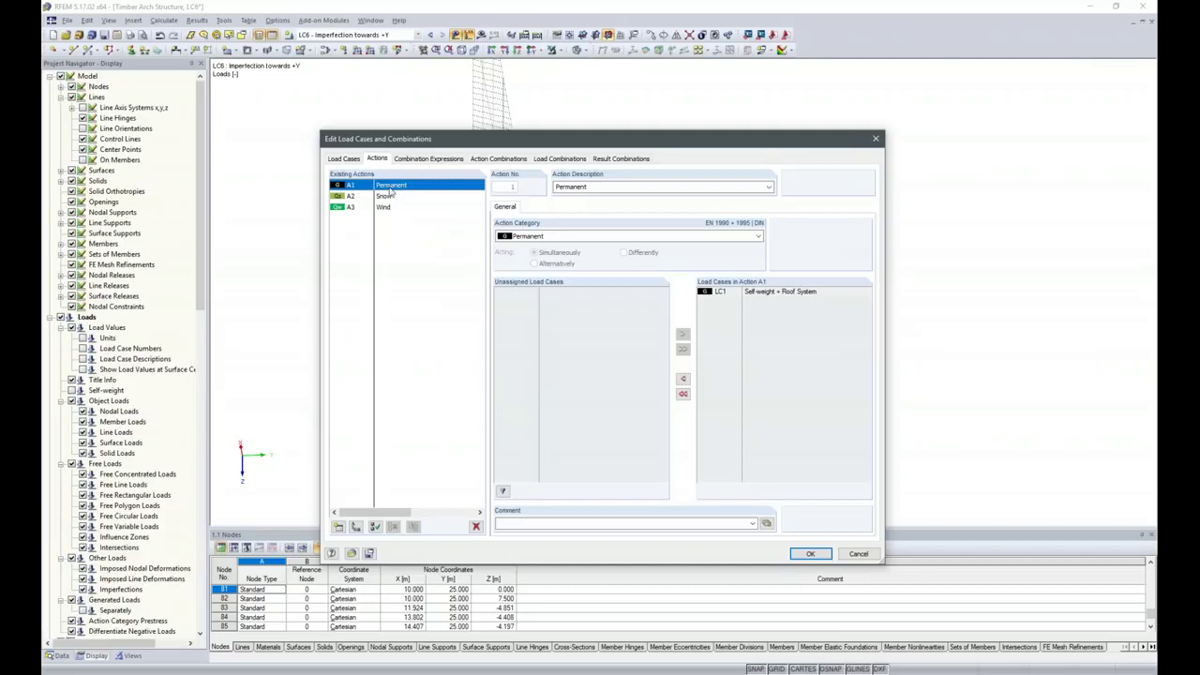
left_click(389, 197)
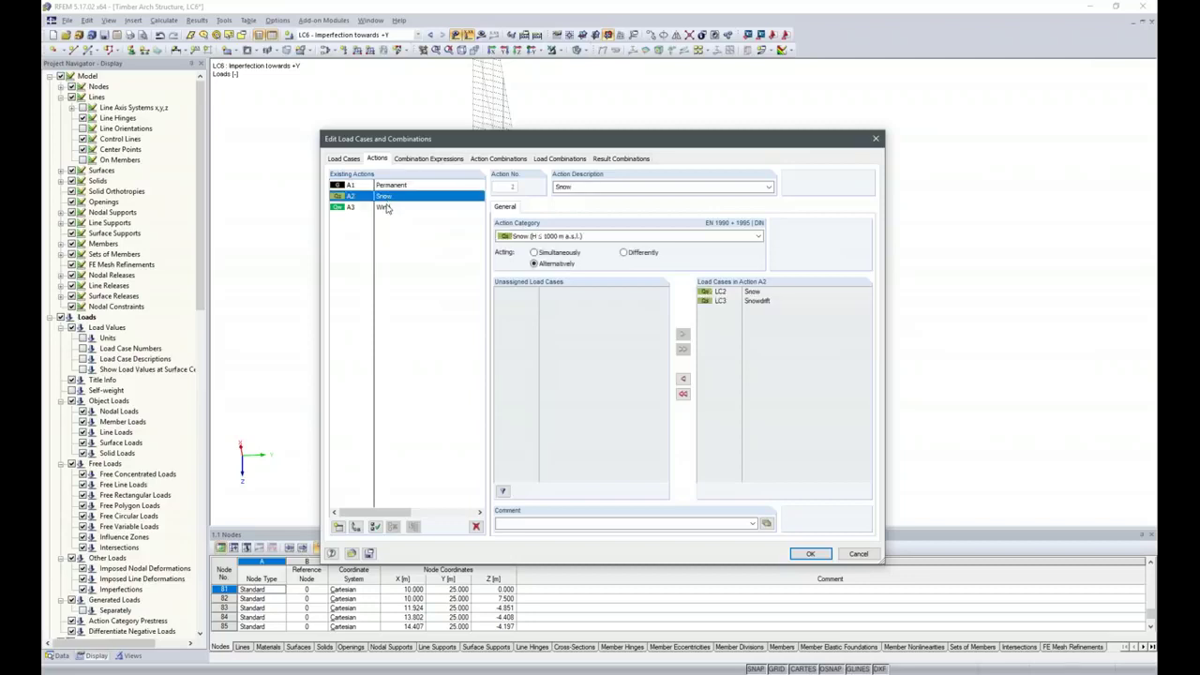
left_click(386, 207)
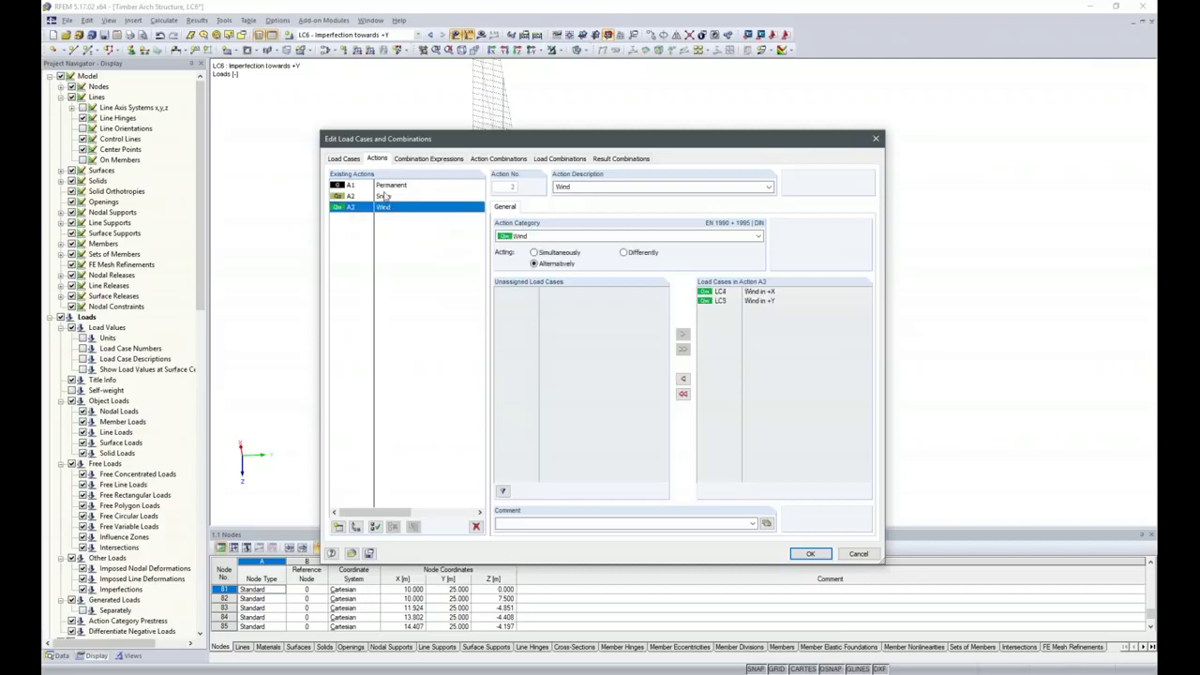
- Set the analysis method of the three SLS combination expressions CE2 to CE4 to geometrically linear analysis
left_click(385, 198)
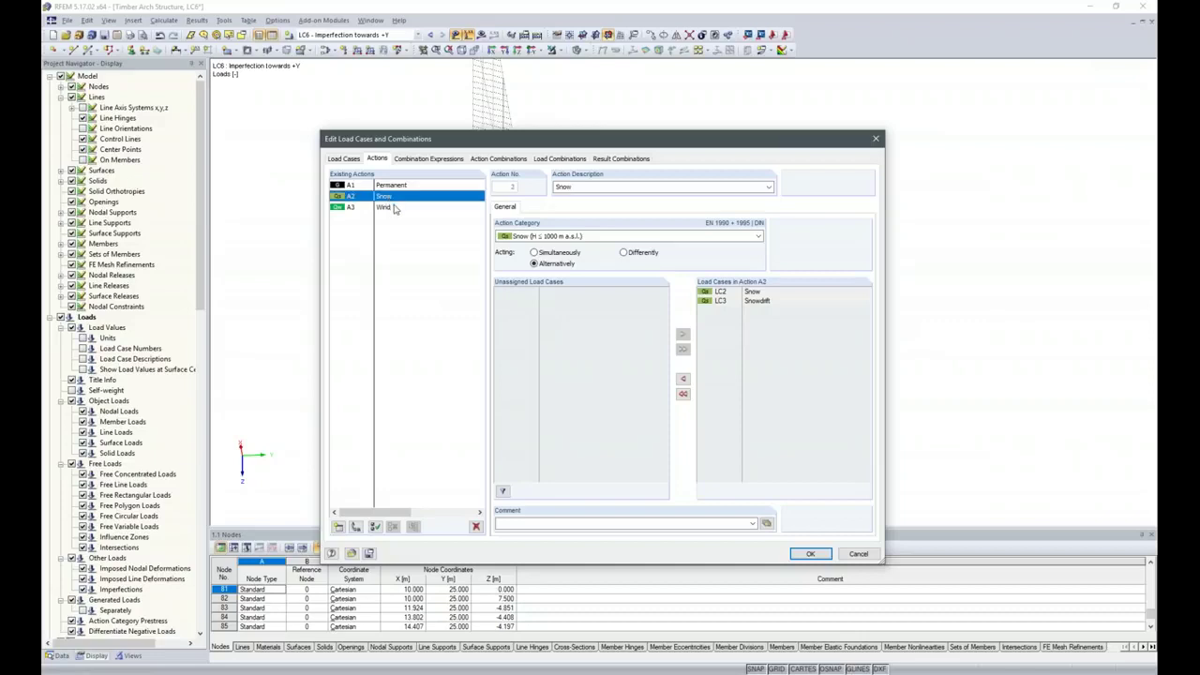
left_click(409, 160)
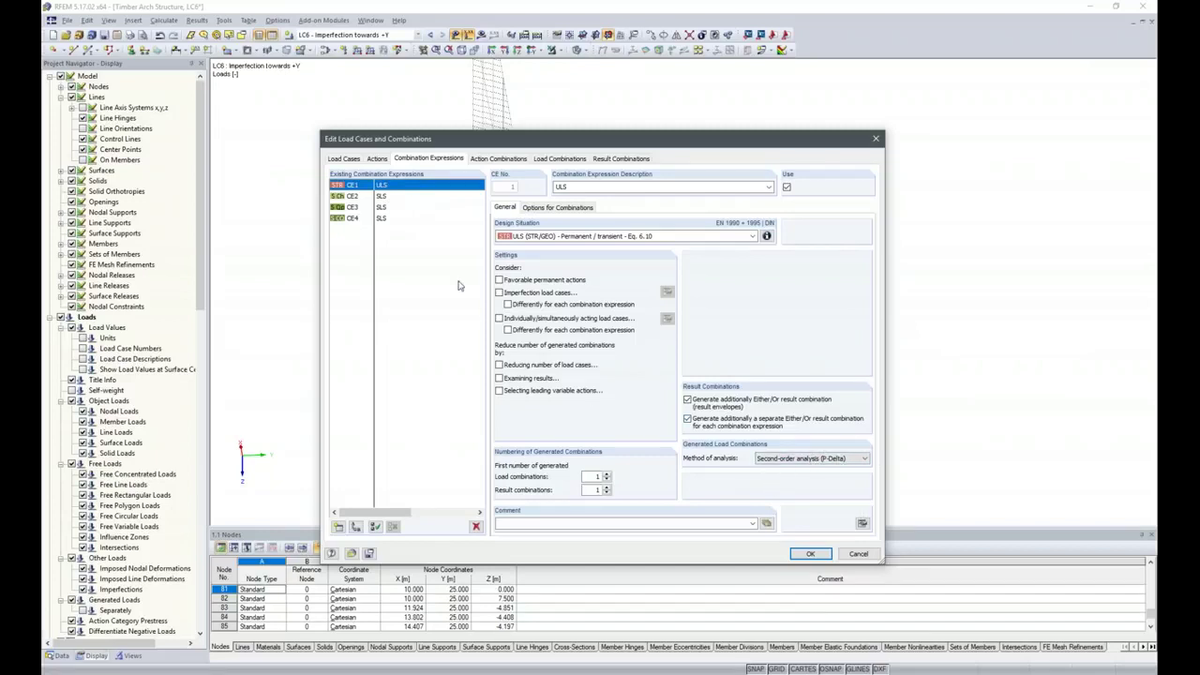
left_click(380, 196)
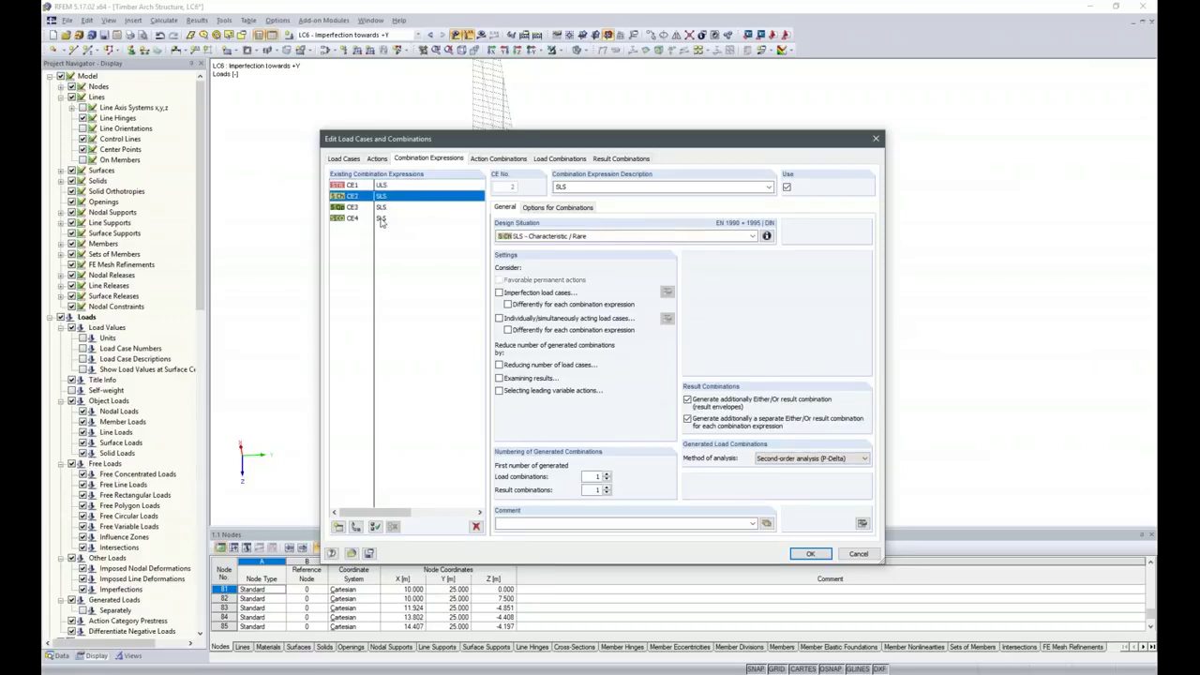
left_click(380, 217, "shift")
left_click(854, 459)
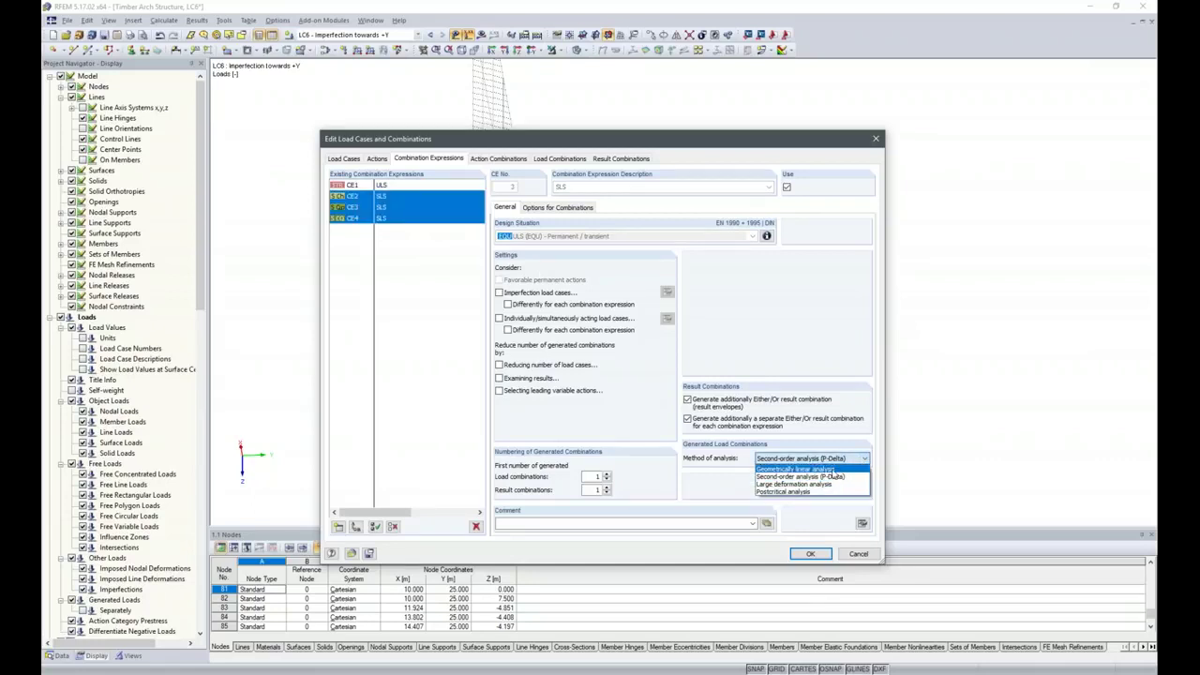
left_click(831, 469)
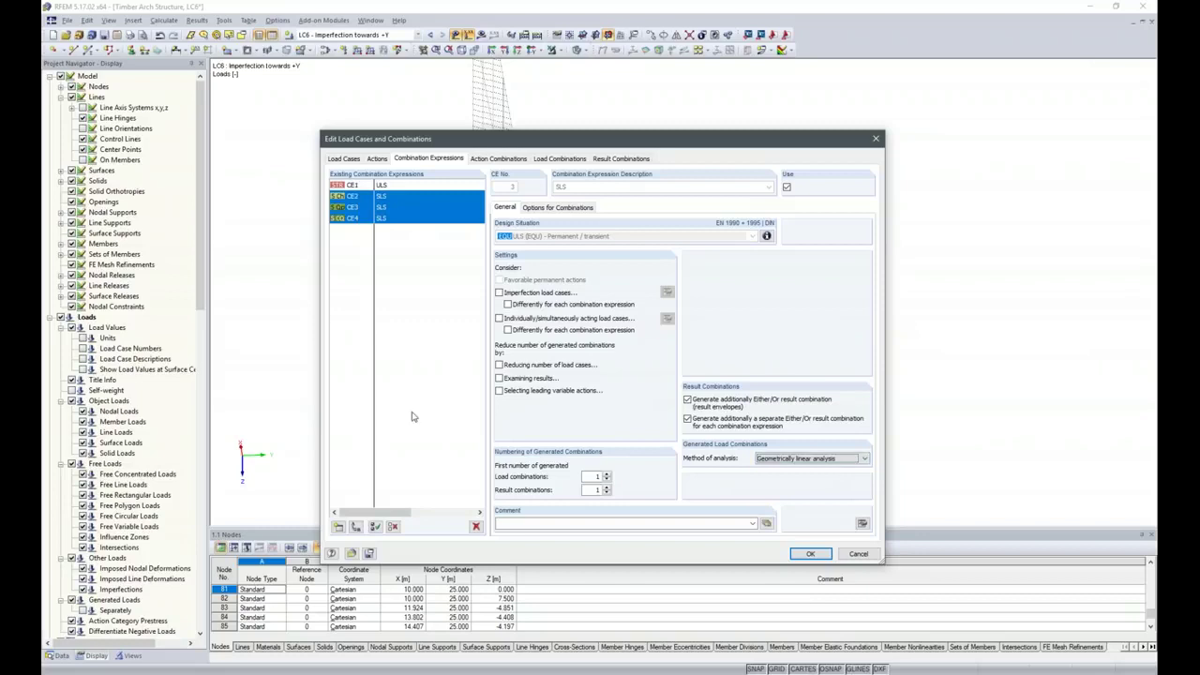
- Consider imperfection load cases differently for each combination expression and include LC6, Imperfection towards +Y, in the ULS expression CE1 only
left_click(396, 186)
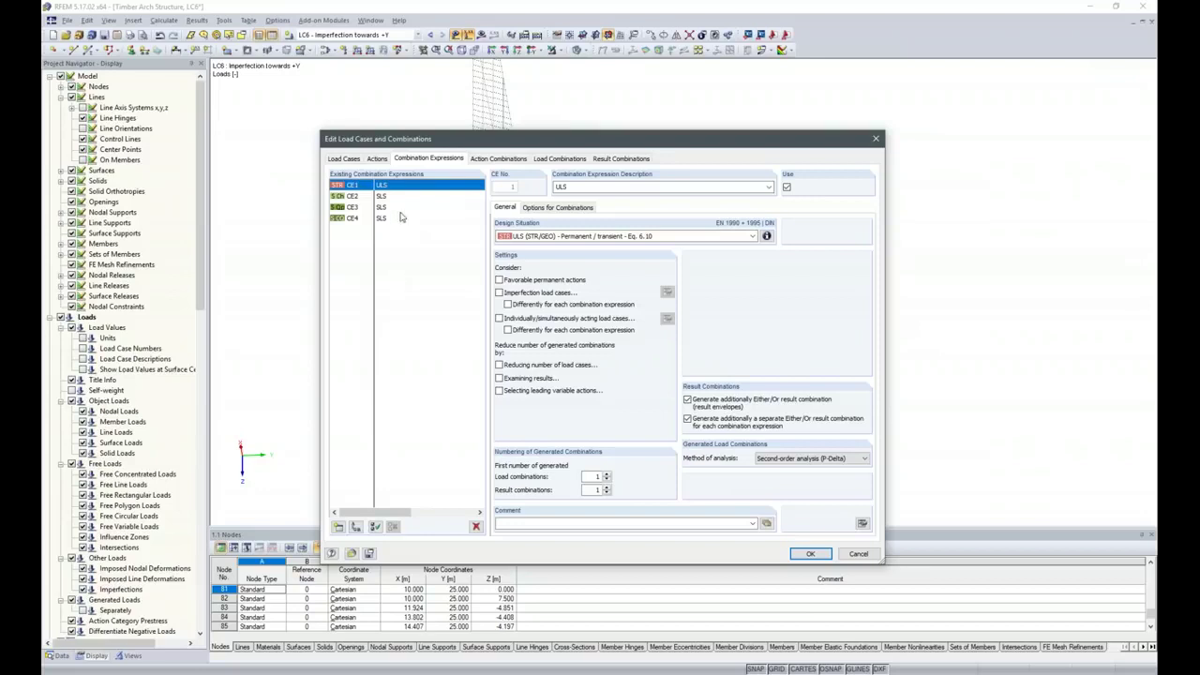
left_click(507, 306)
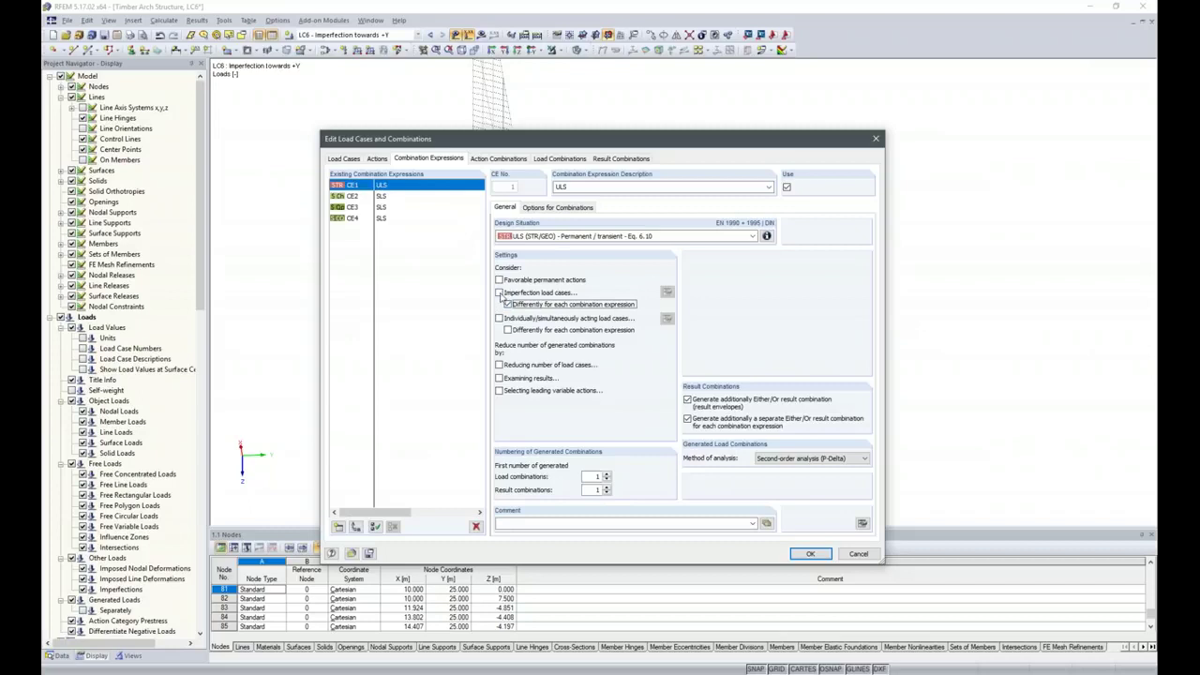
left_click(500, 292)
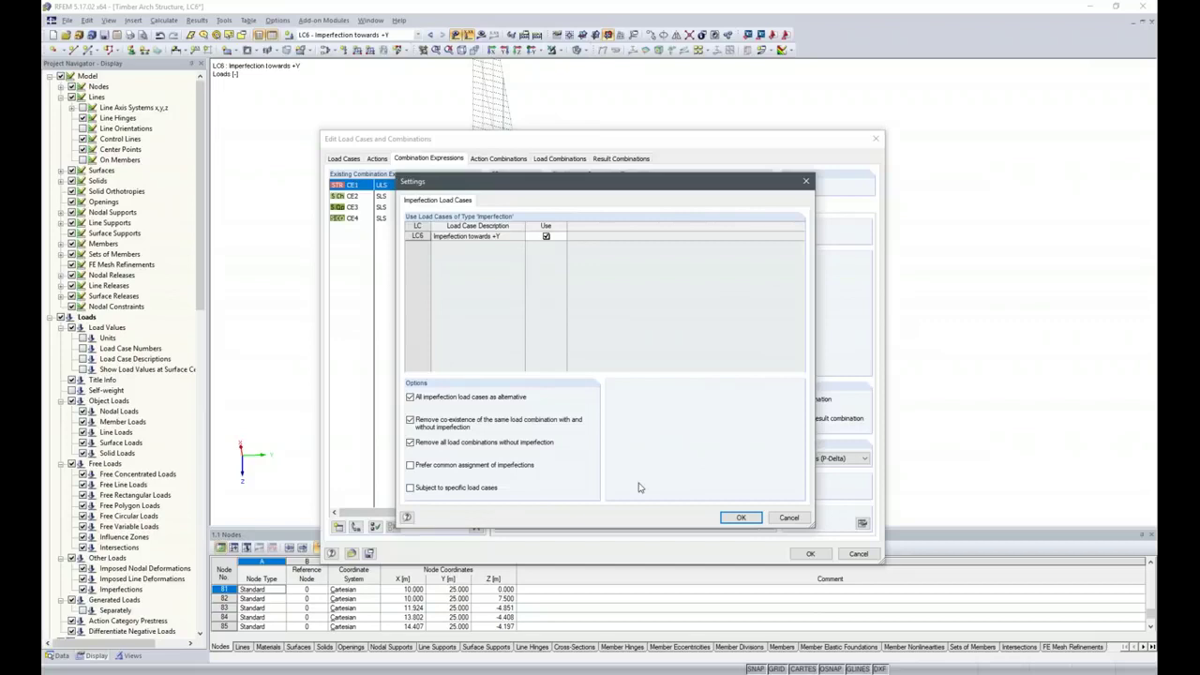
left_click(741, 517)
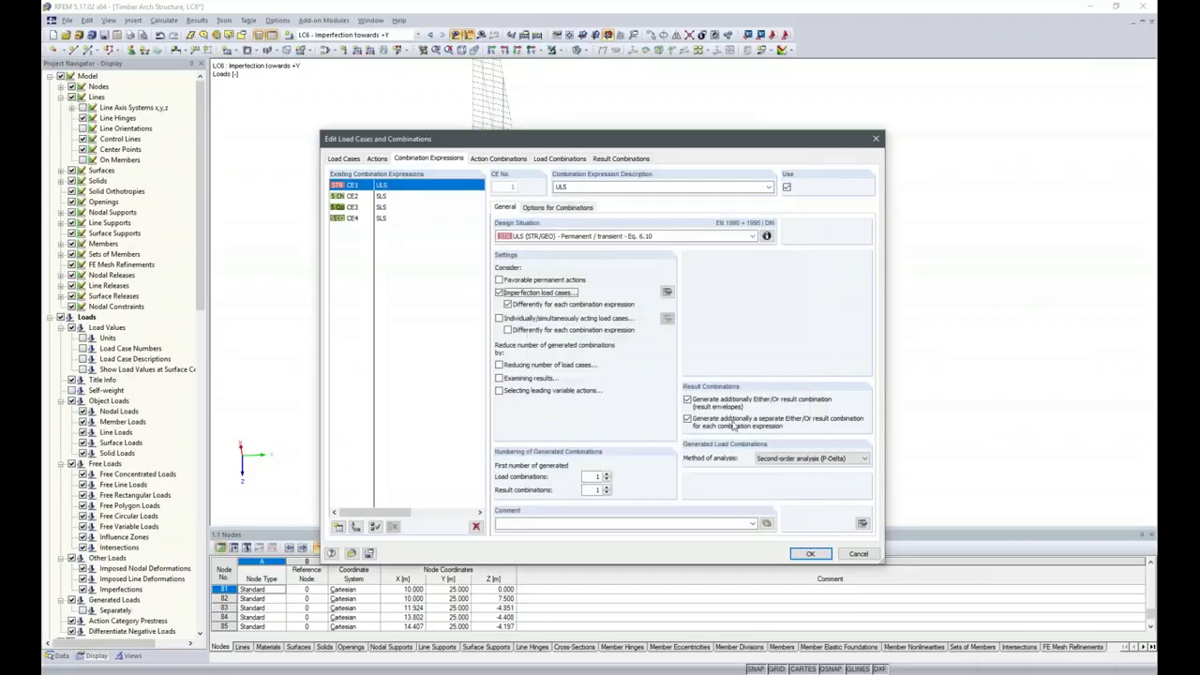
left_click(364, 196)
left_click(362, 208)
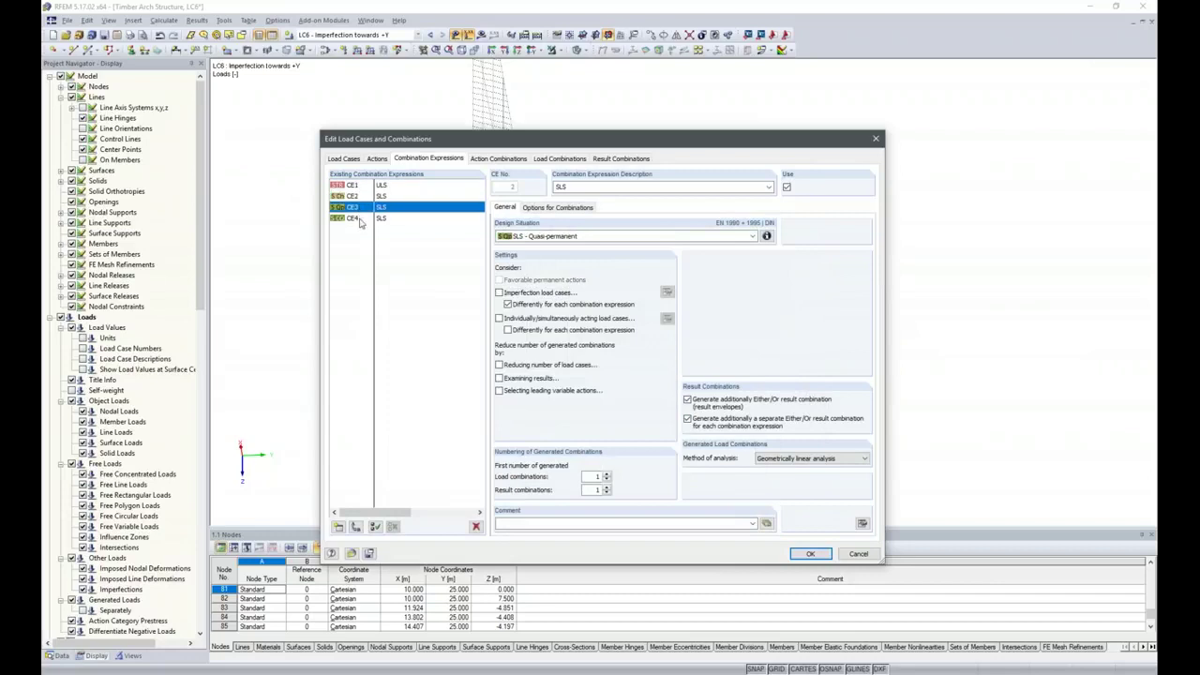
left_click(363, 218)
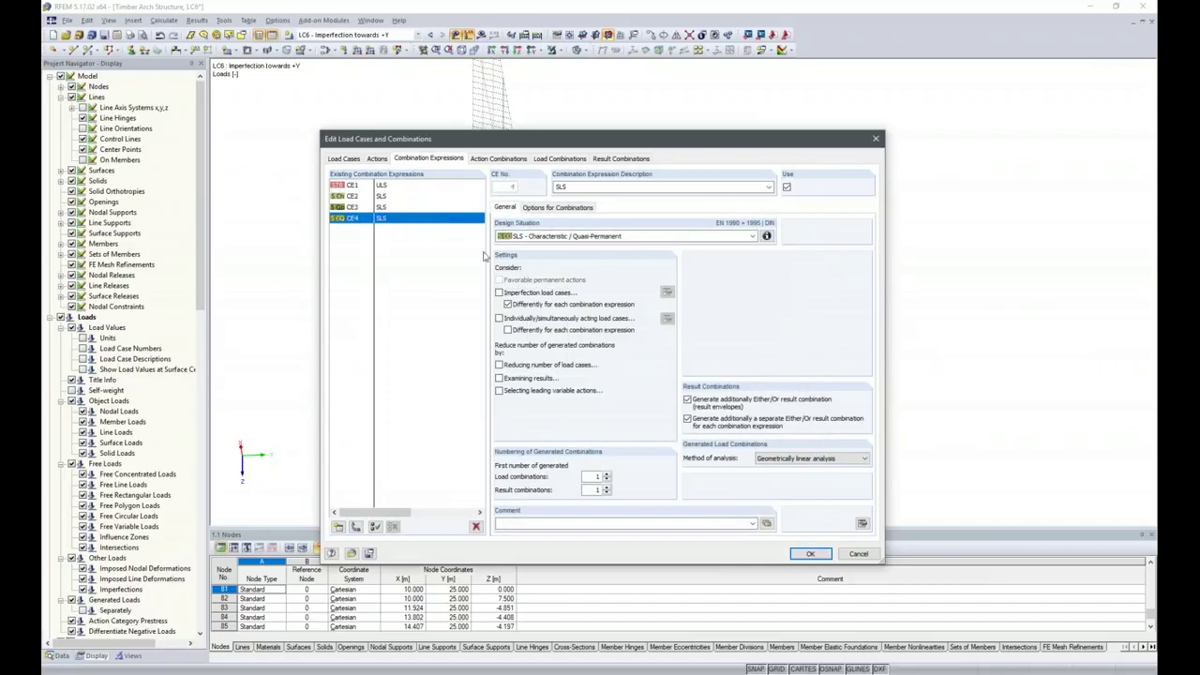
- Generate and review the action, load and result combinations, and apply the load case and combination settings
left_click(500, 158)
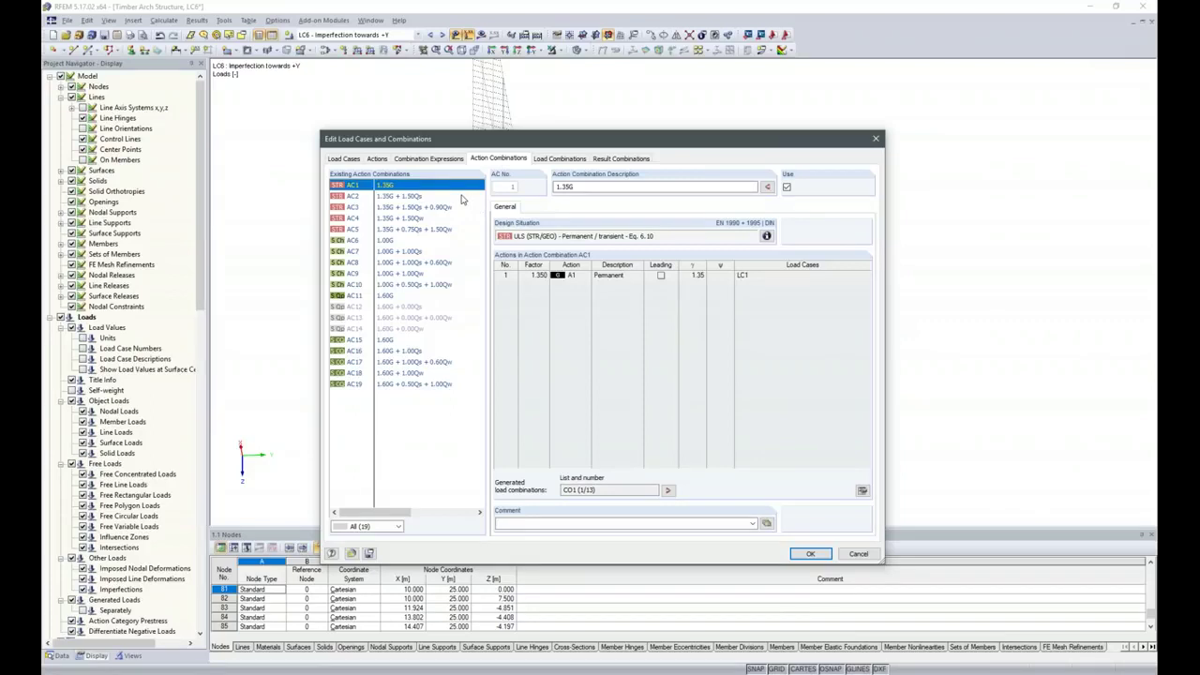
left_click(396, 299)
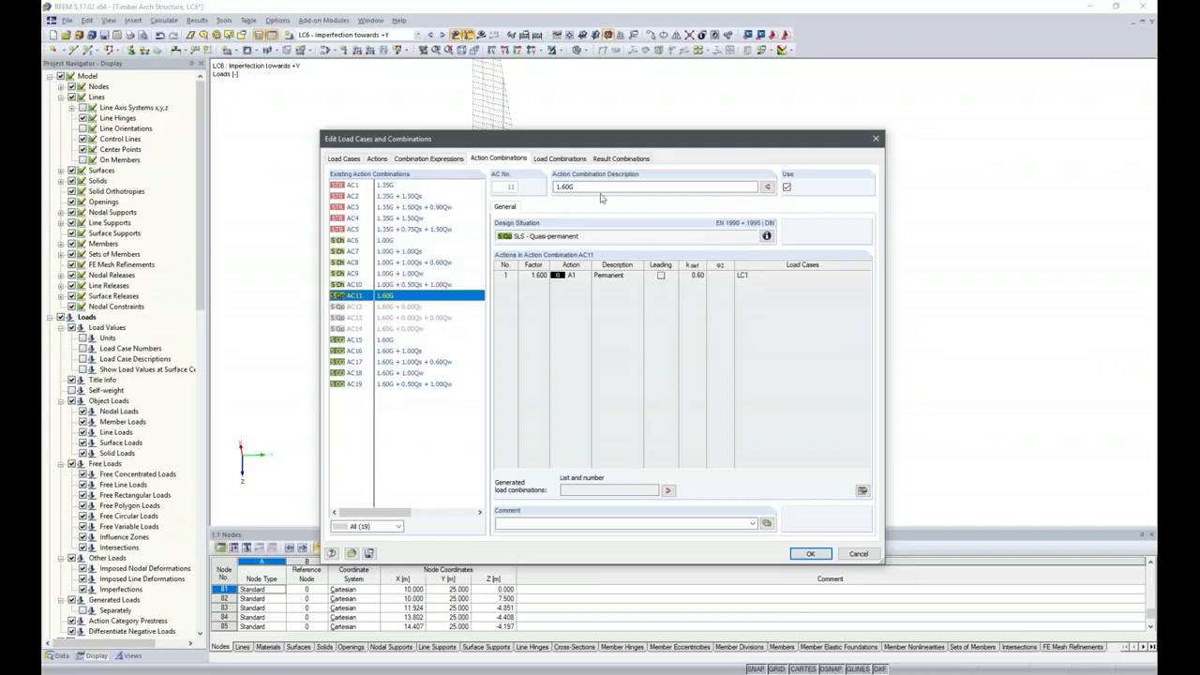
left_click(560, 158)
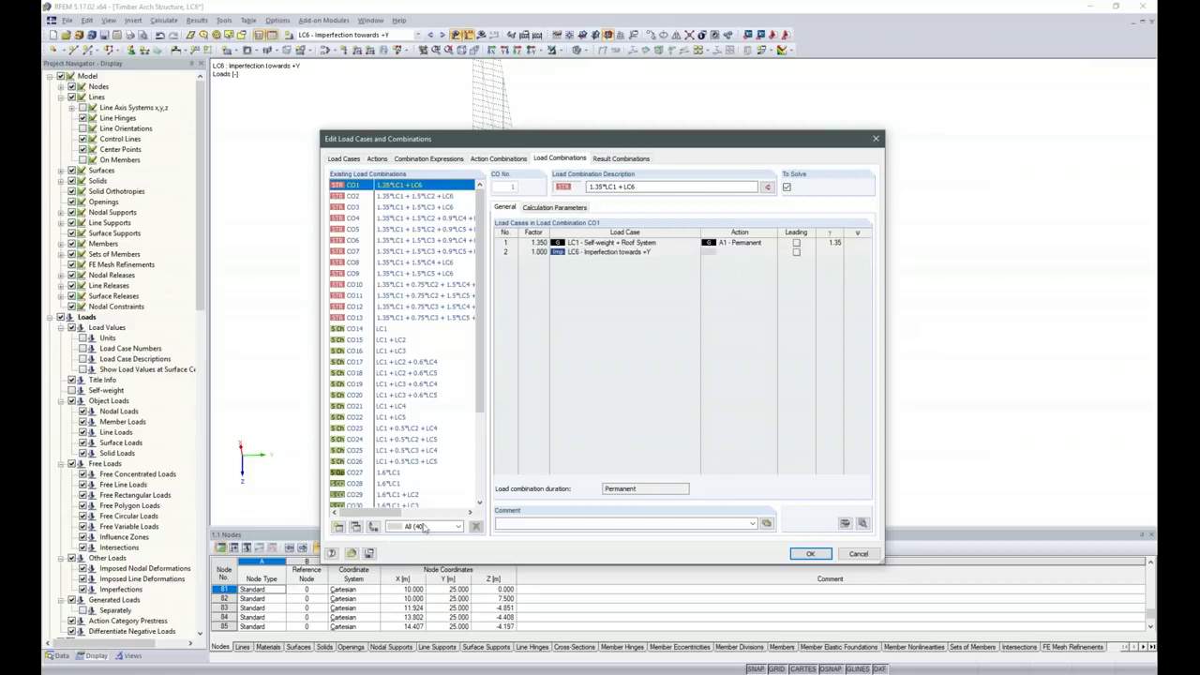
mouse_move(481, 302)
left_mouse_down()
mouse_move(474, 428)
mouse_move(483, 281)
left_mouse_up()
left_click(611, 160)
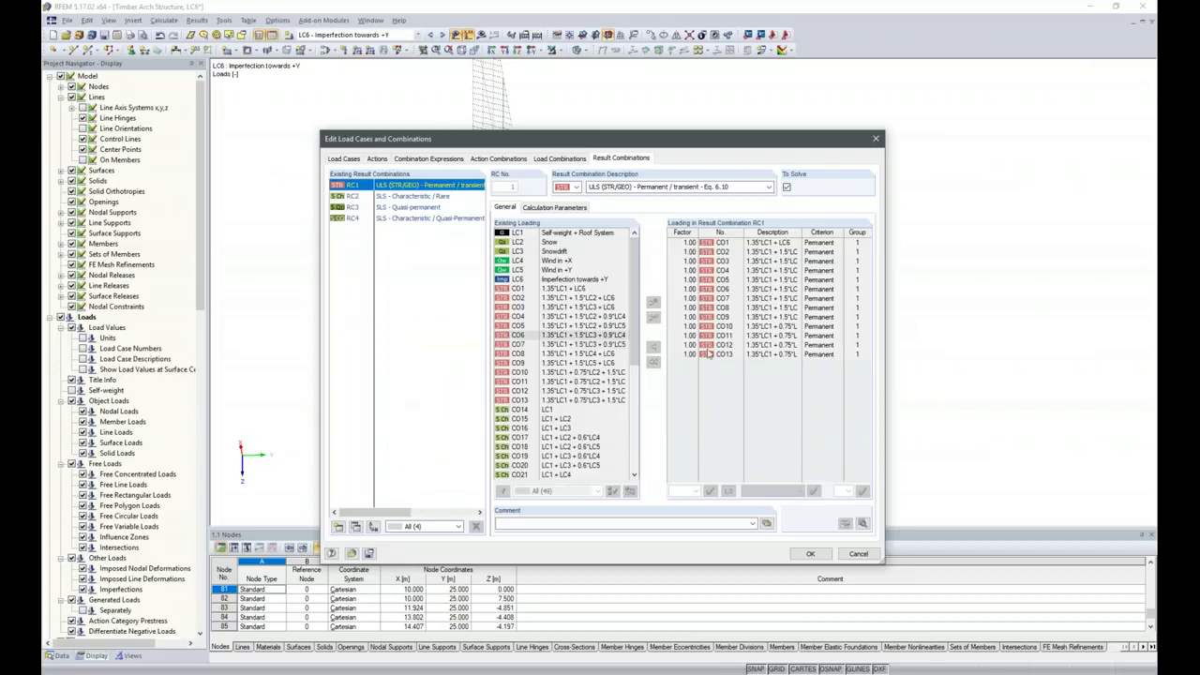
left_click(808, 554)
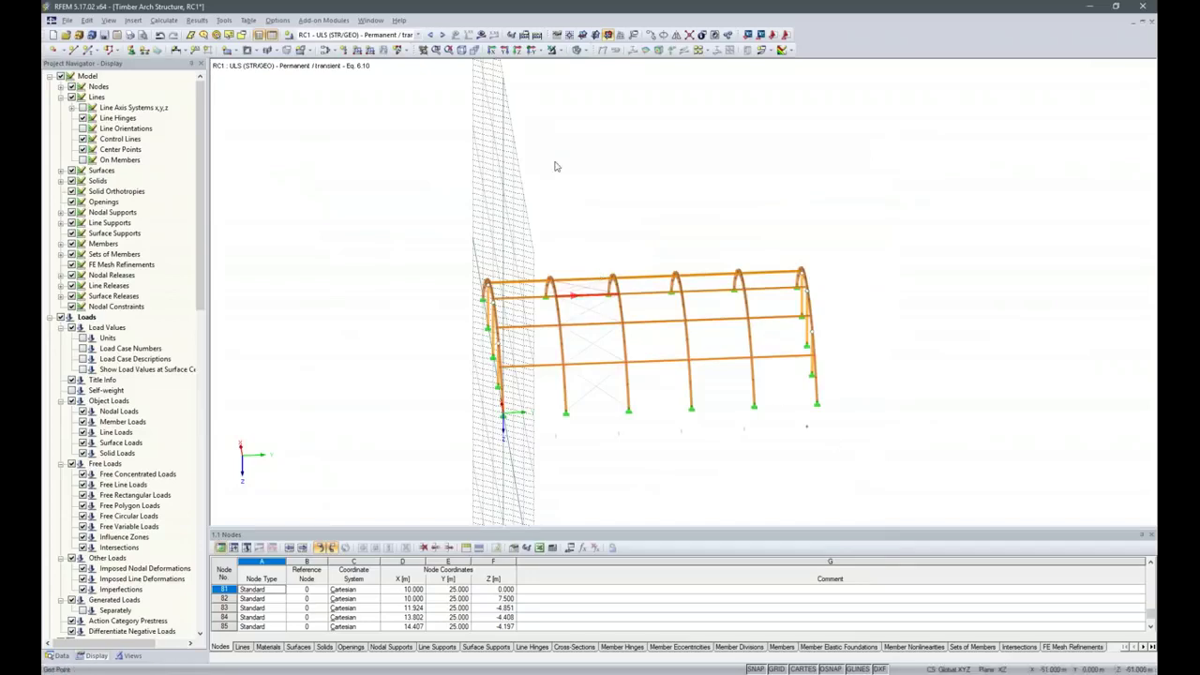
- Enable exceptional handling of failing members in the global calculation parameters, removing them individually during successive iterations
left_click(523, 35)
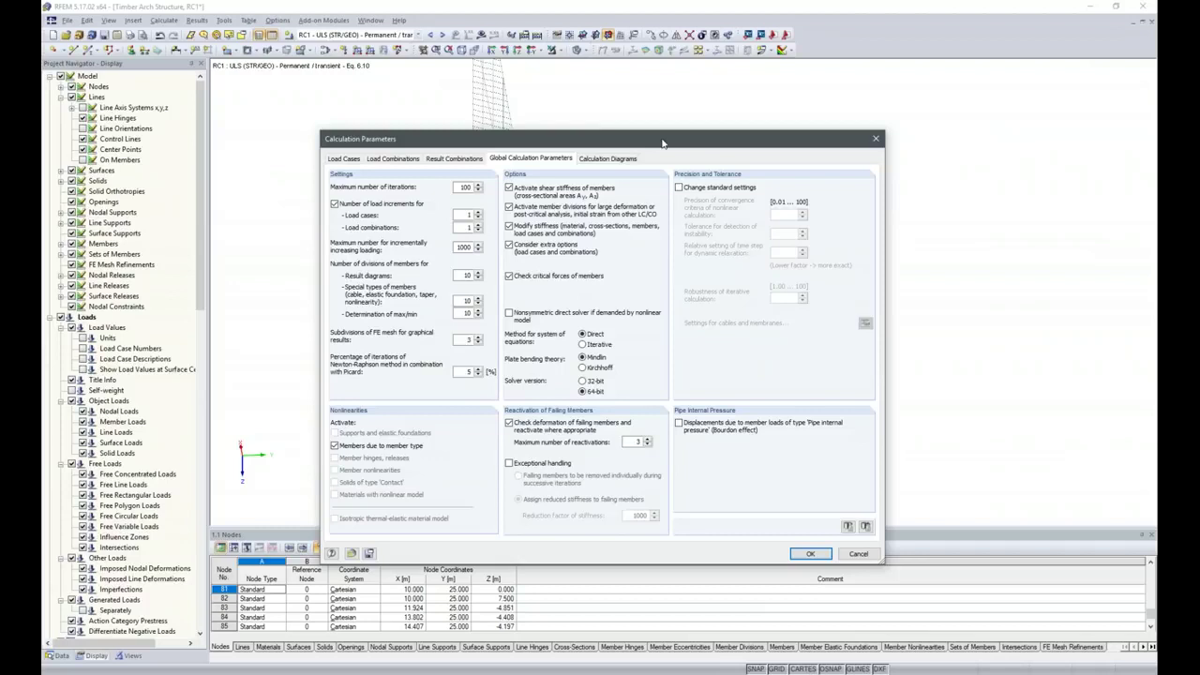
left_click(509, 463)
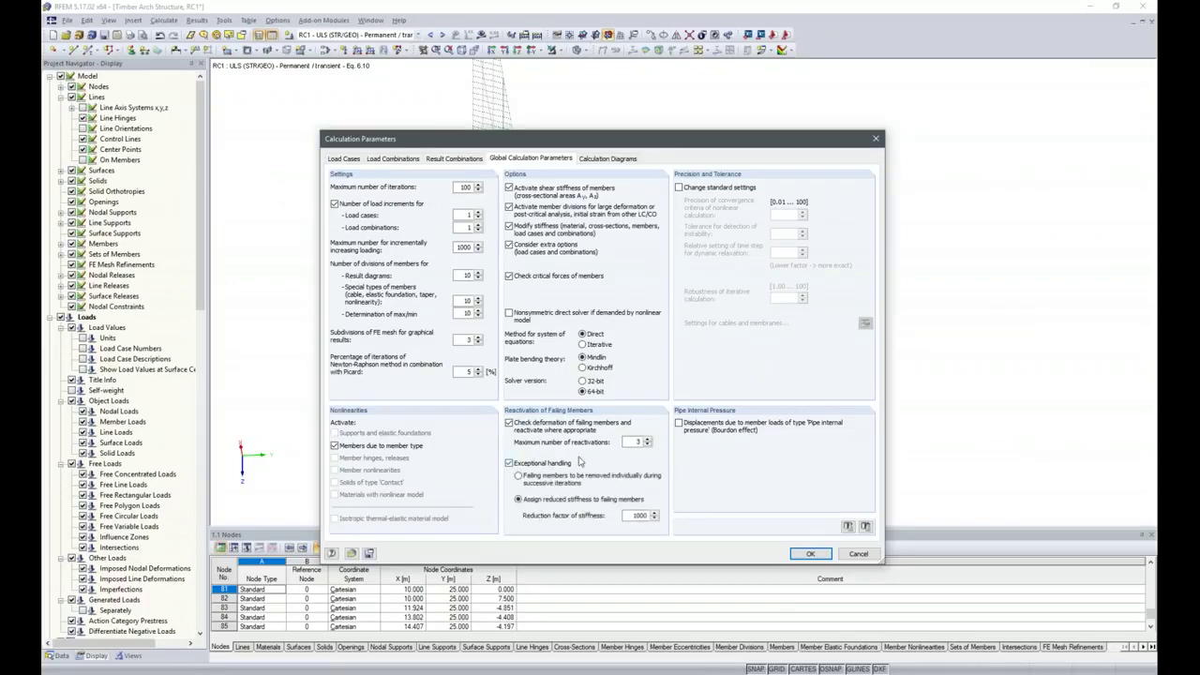
left_click(520, 476)
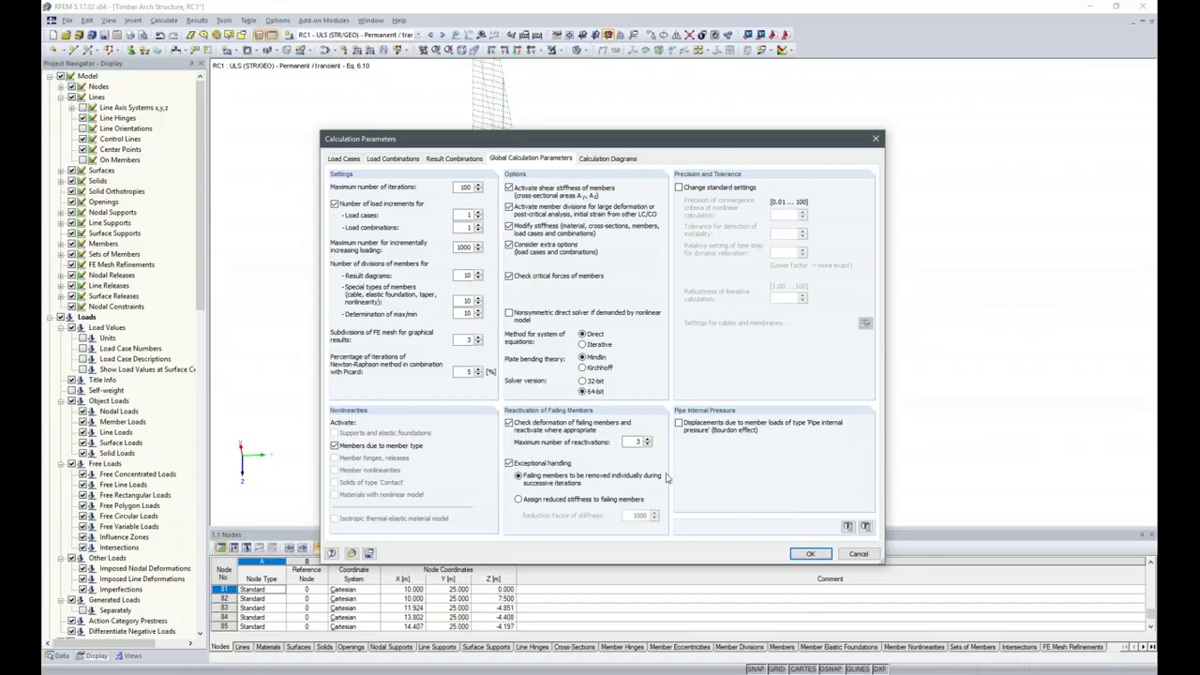
left_click(811, 553)
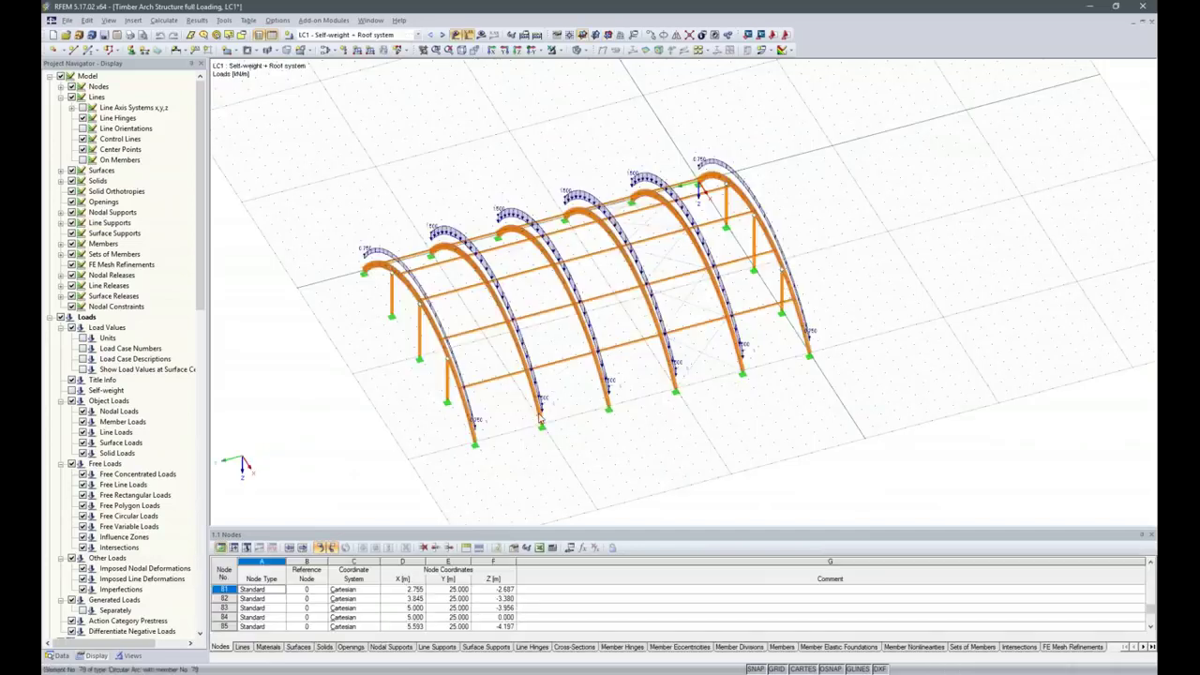
- Display load case LC4, Wind in +X, and examine its member loads on the arches and gable columns from several sides
left_click(417, 35)
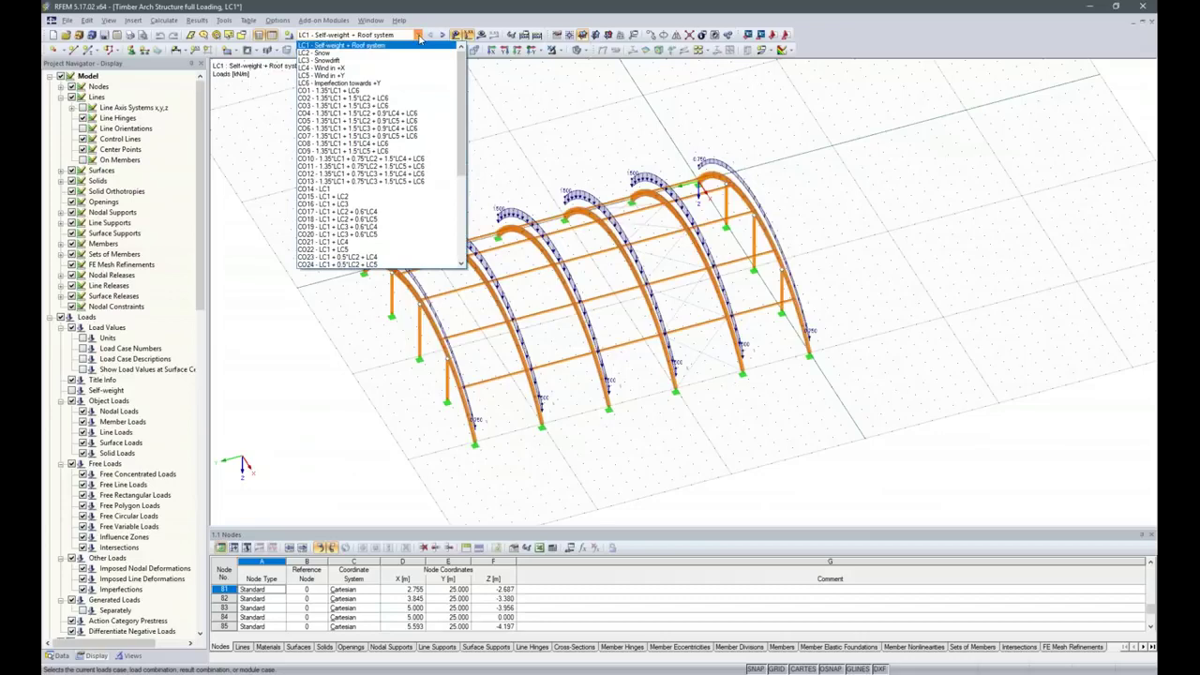
left_click(409, 68)
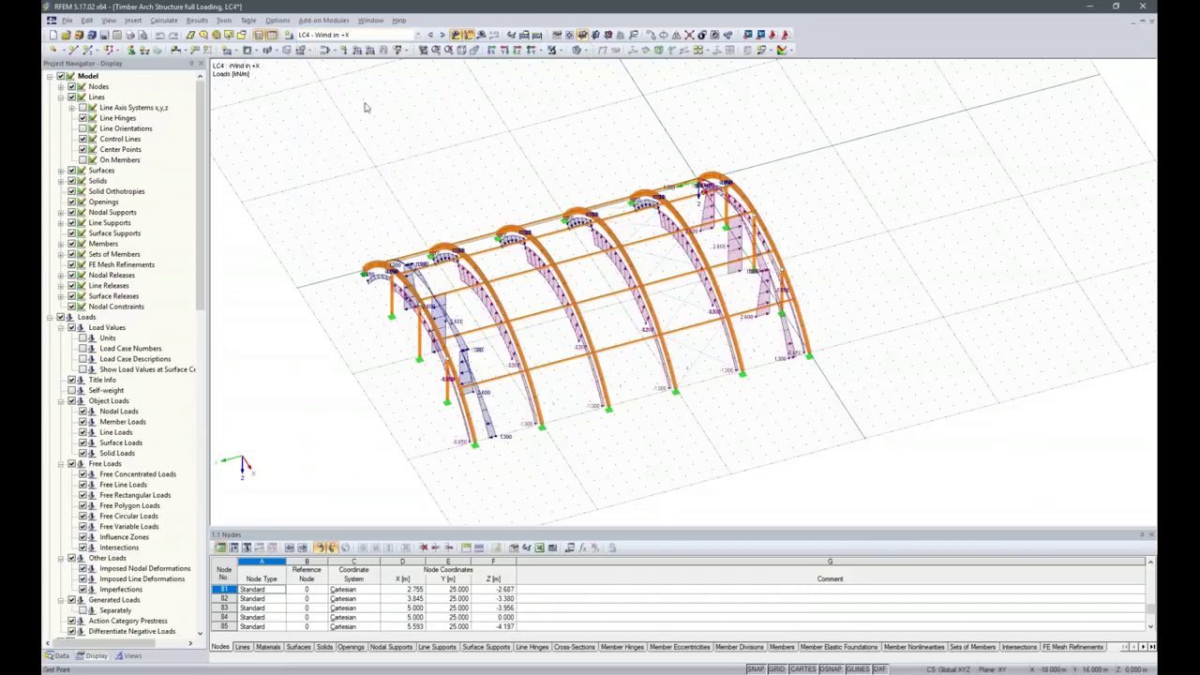
middle_click_drag(565, 480, 488, 472, "ctrl")
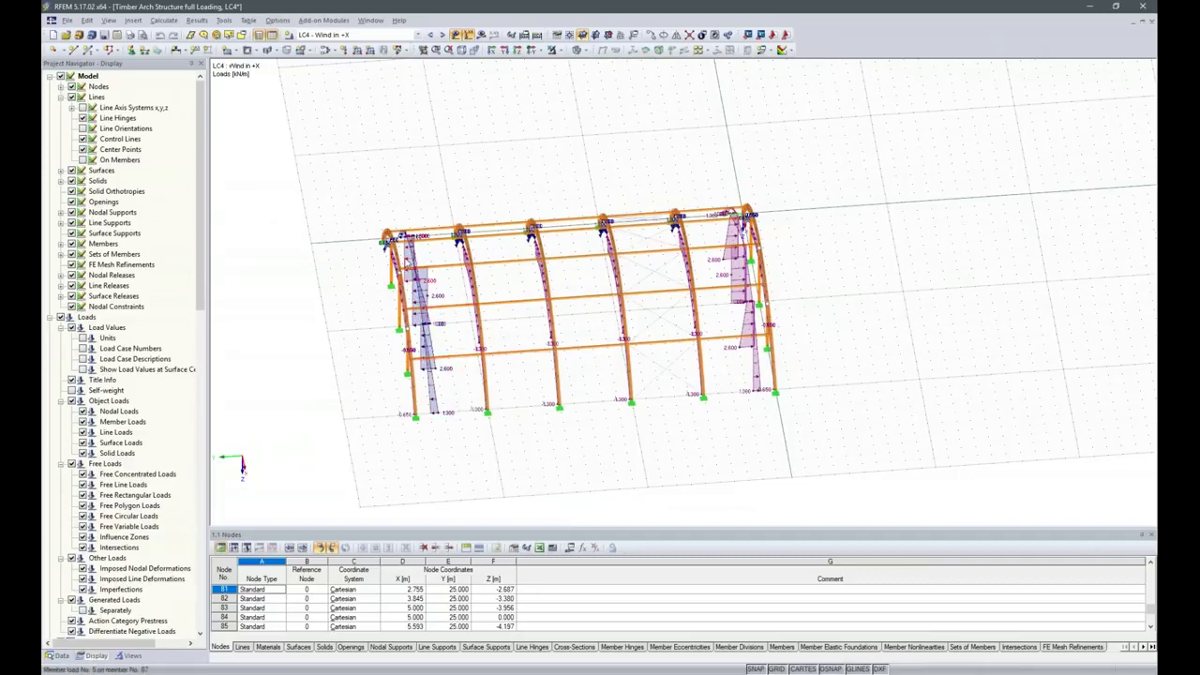
middle_click_drag(455, 454, 452, 446, "ctrl")
scroll(452, 445, "up", 4)
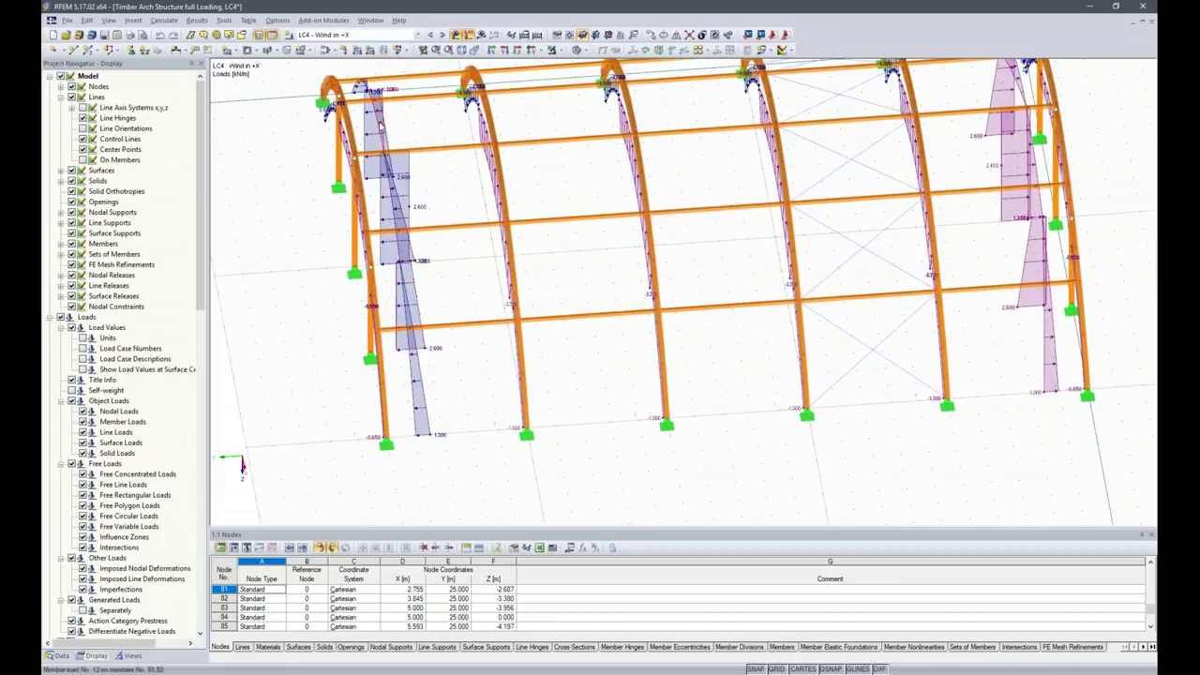
mouse_move(369, 88)
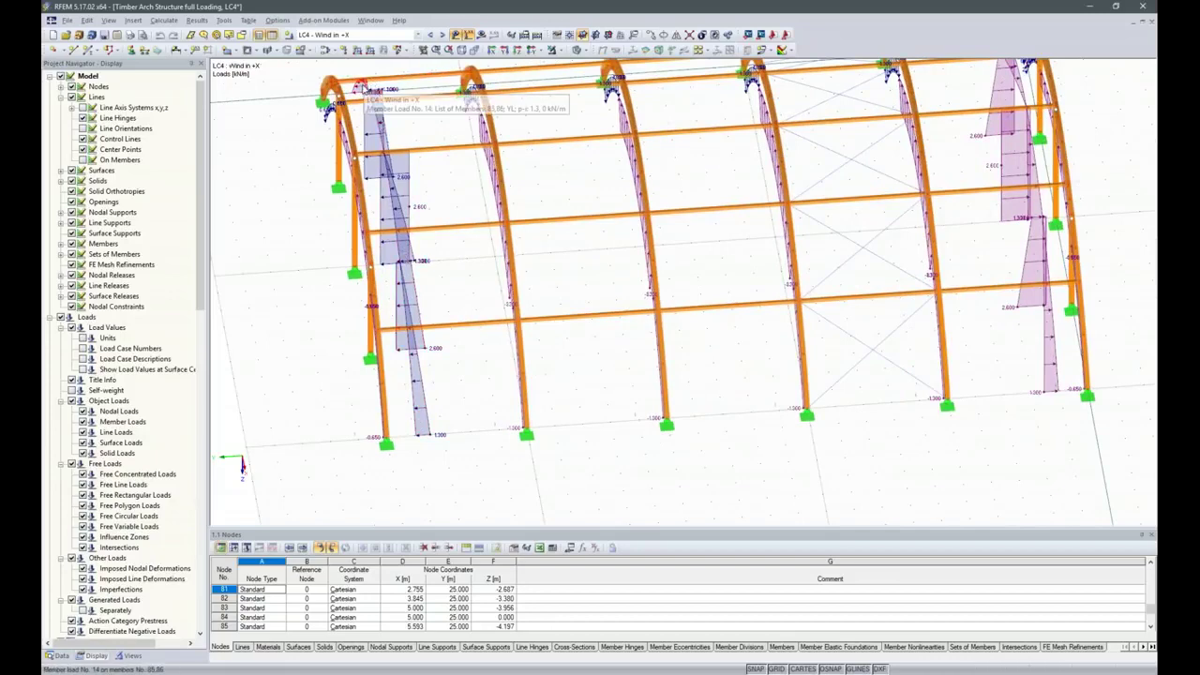
middle_click_drag(339, 415, 562, 407, "ctrl")
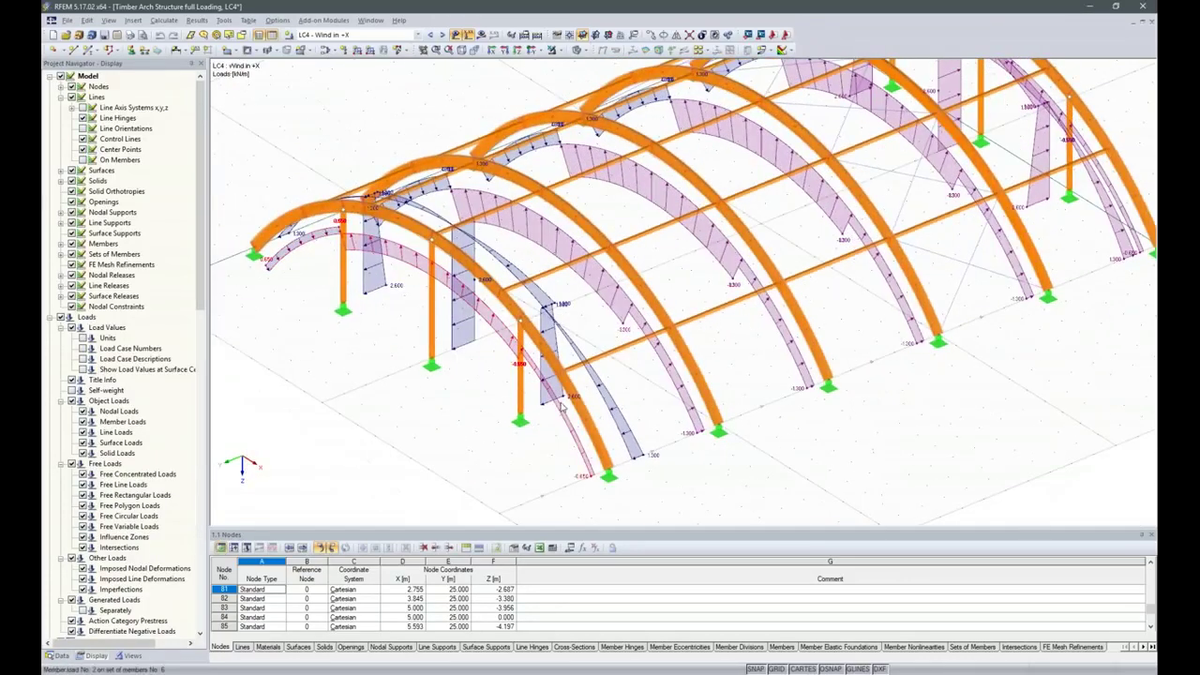
middle_click_drag(1020, 456, 797, 464, "ctrl")
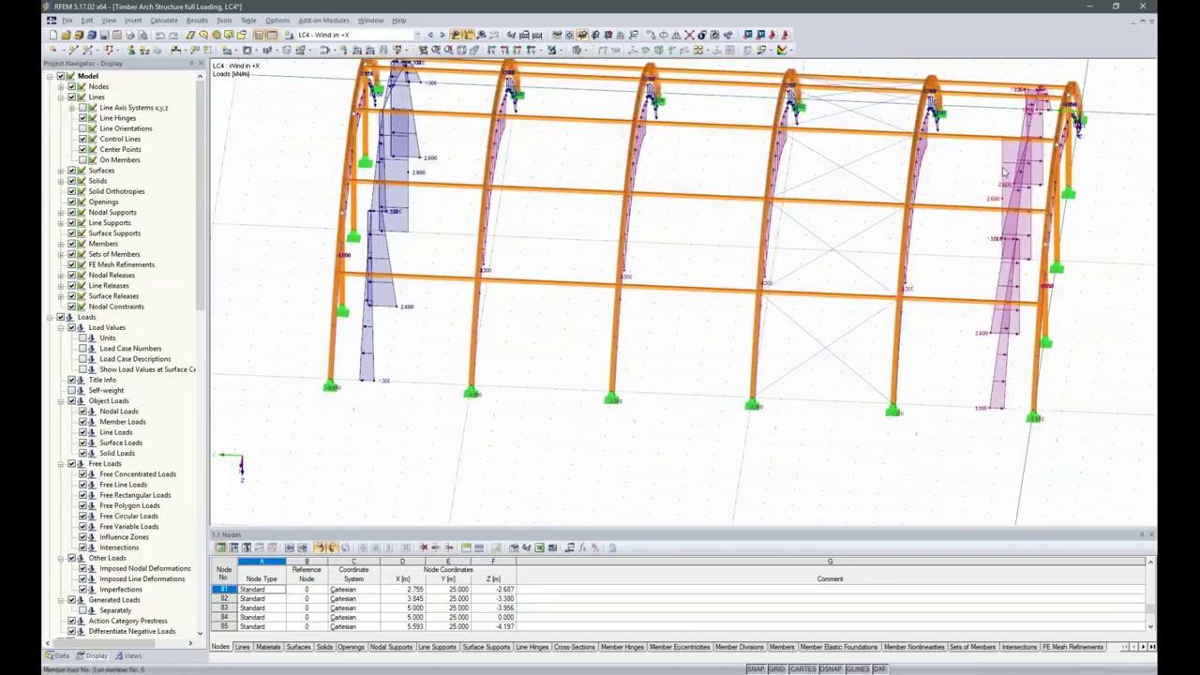
- Display load case LC5, Wind in +Y, and examine its member loads along the whole arch structure
left_click(440, 35)
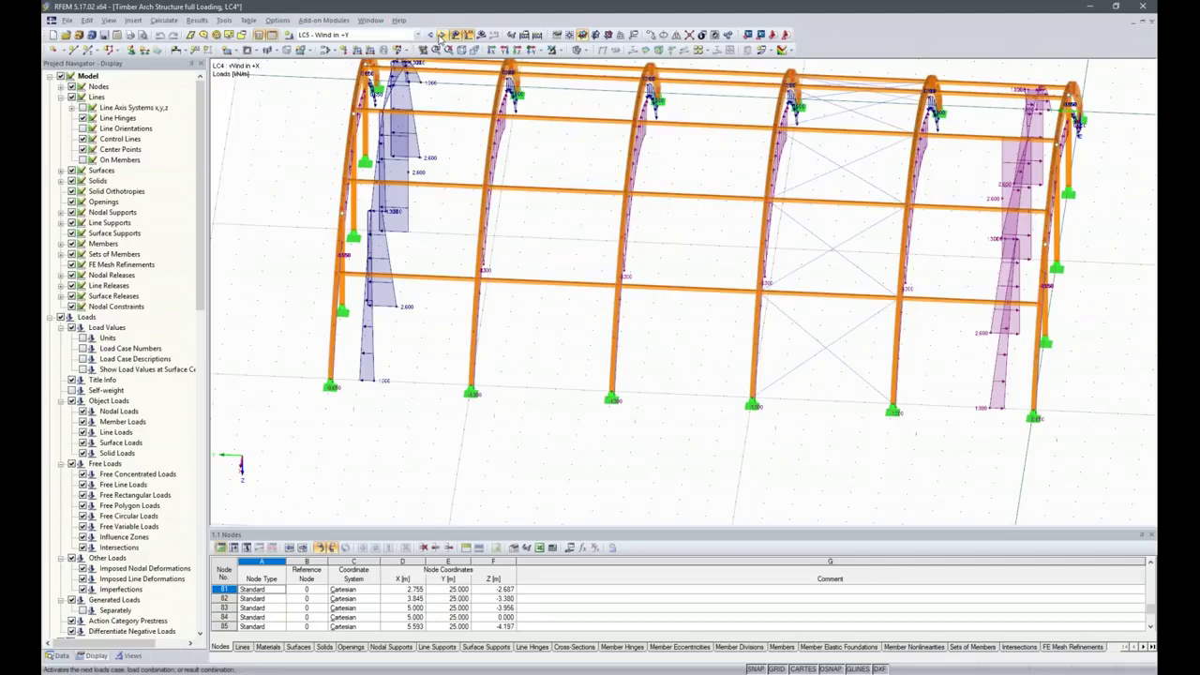
middle_click_drag(220, 188, 447, 406, "ctrl")
scroll(817, 445, "down", 1)
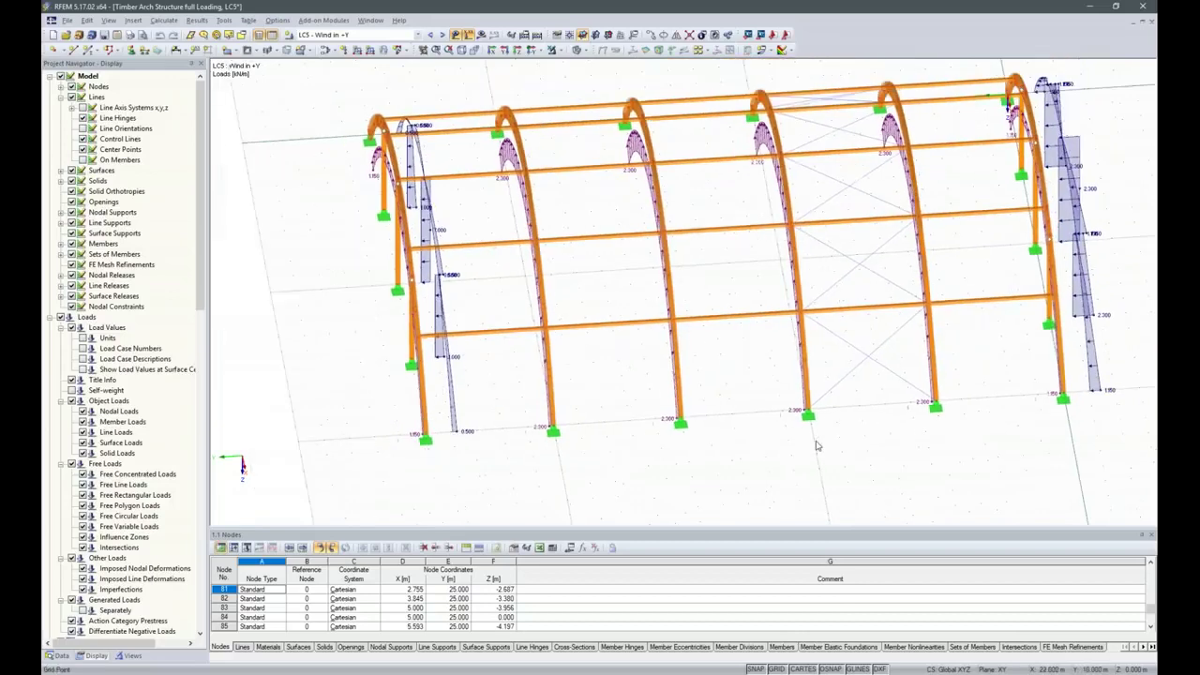
scroll(818, 445, "down", 1)
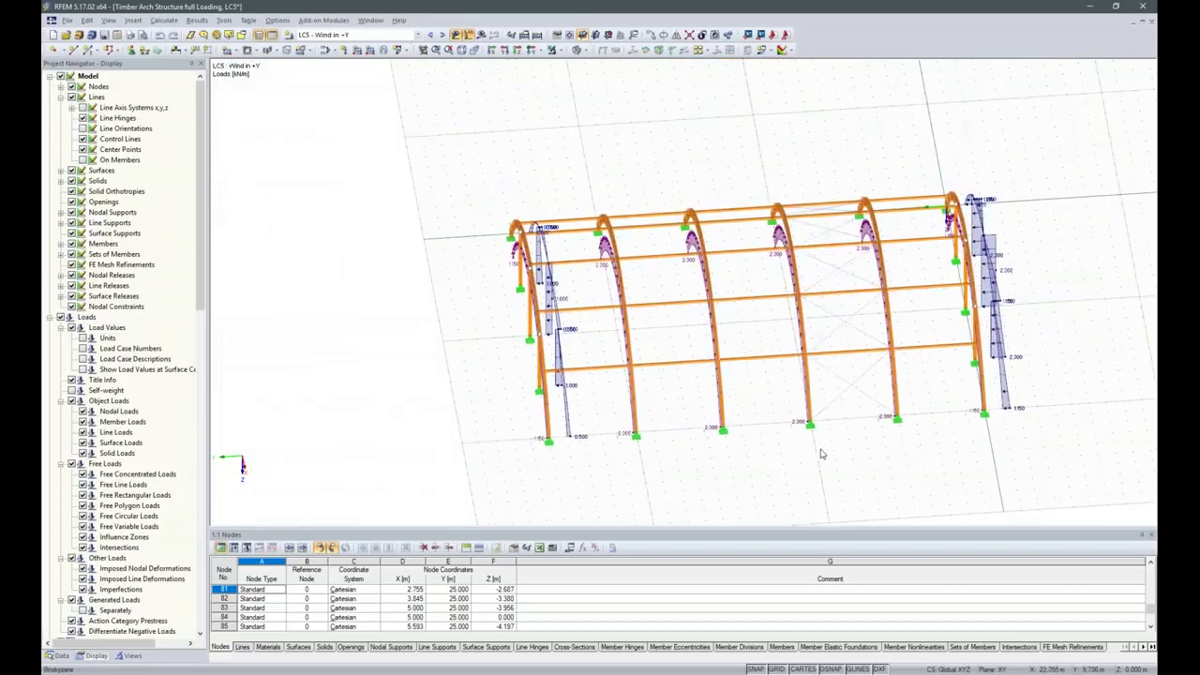
scroll(380, 178, "down", 1)
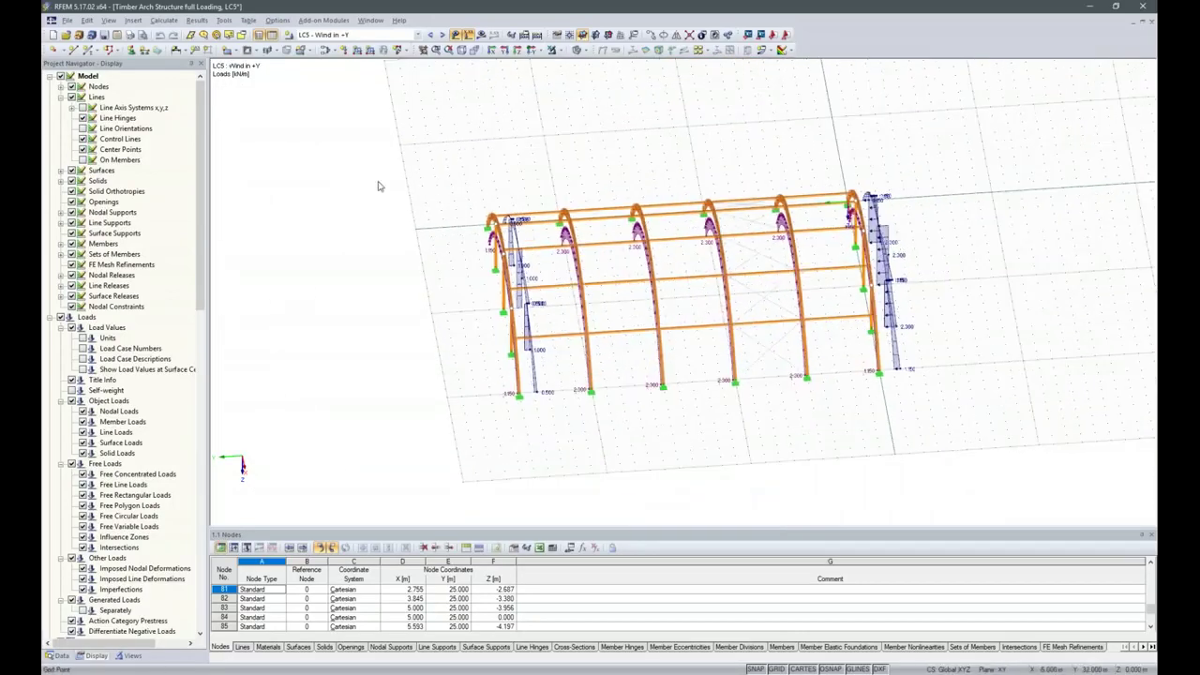
scroll(605, 416, "up", 1)
middle_click_drag(559, 475, 640, 431, "ctrl")
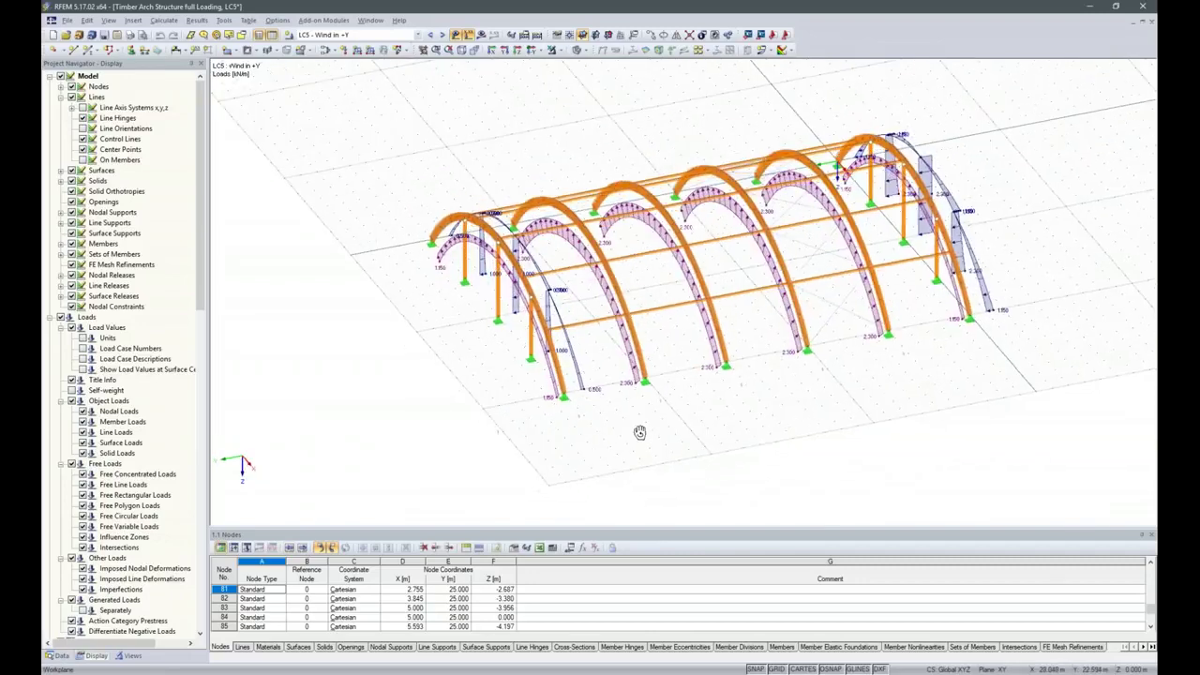
- Open the RF-TIMBER Pro add-on module for designing the timber members of the arch structure
left_click(58, 655)
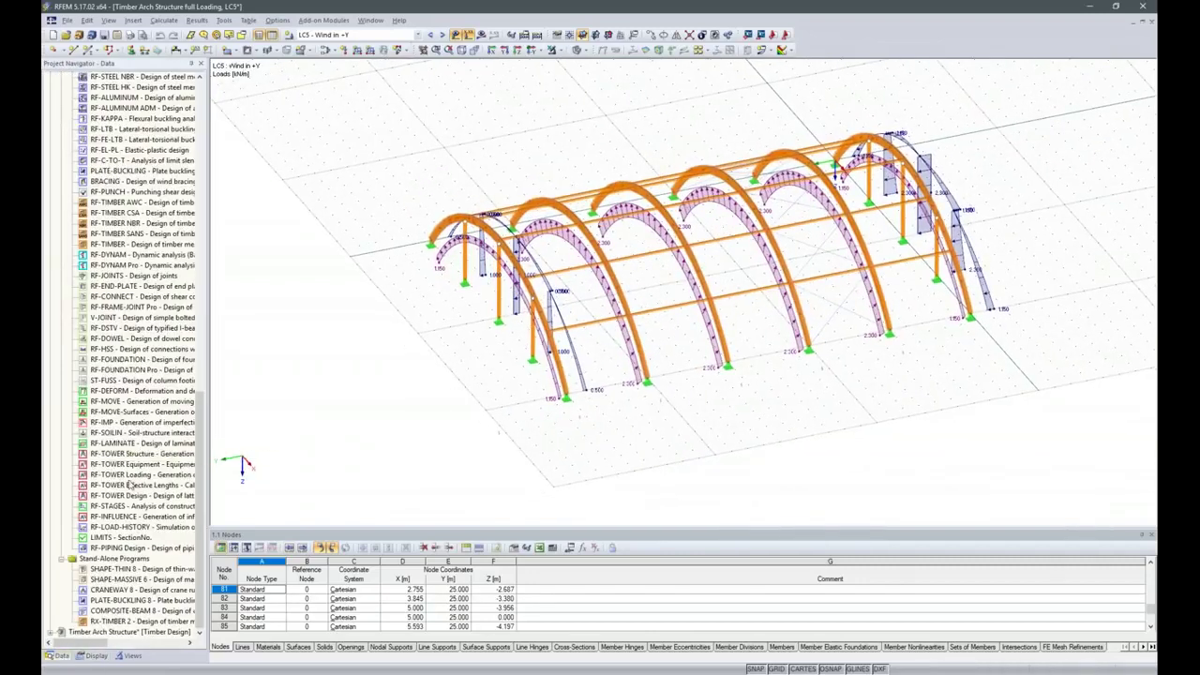
scroll(131, 528, "up", 16)
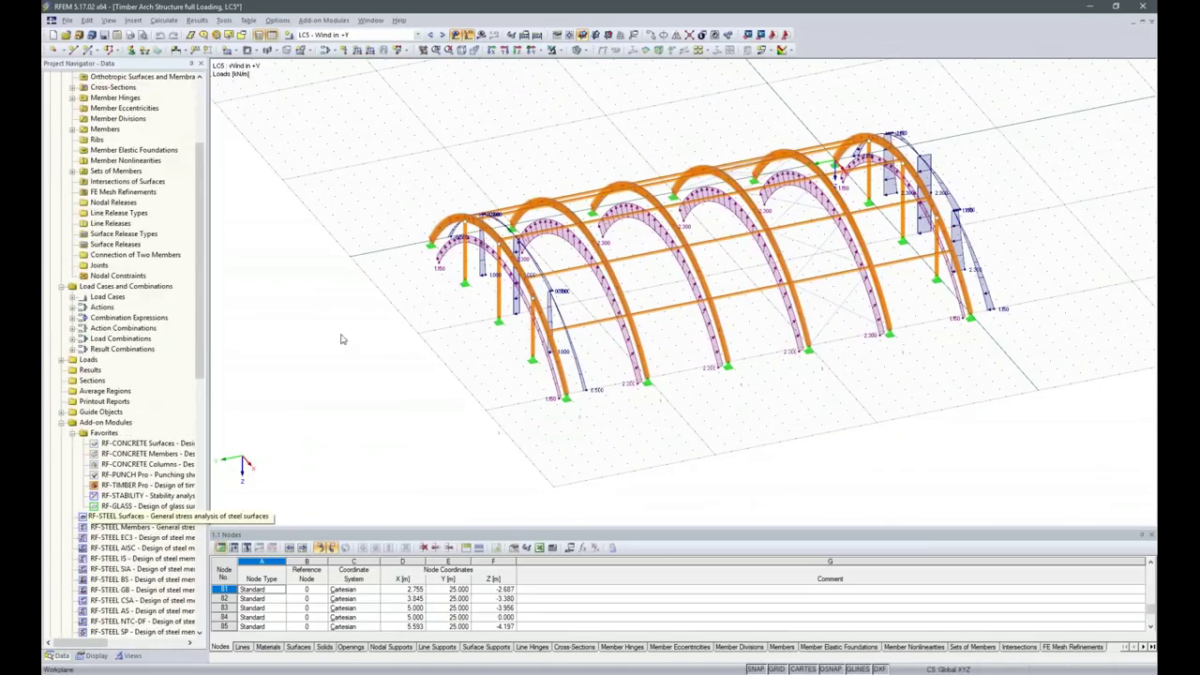
left_click(140, 485)
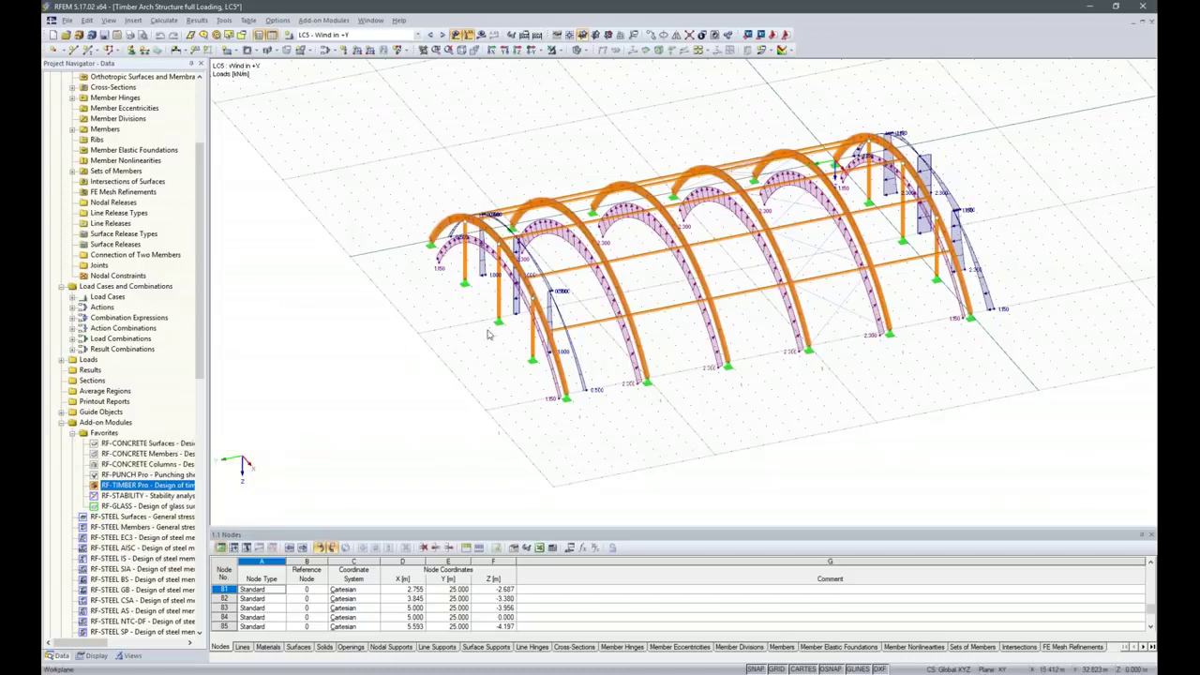
left_click(316, 22)
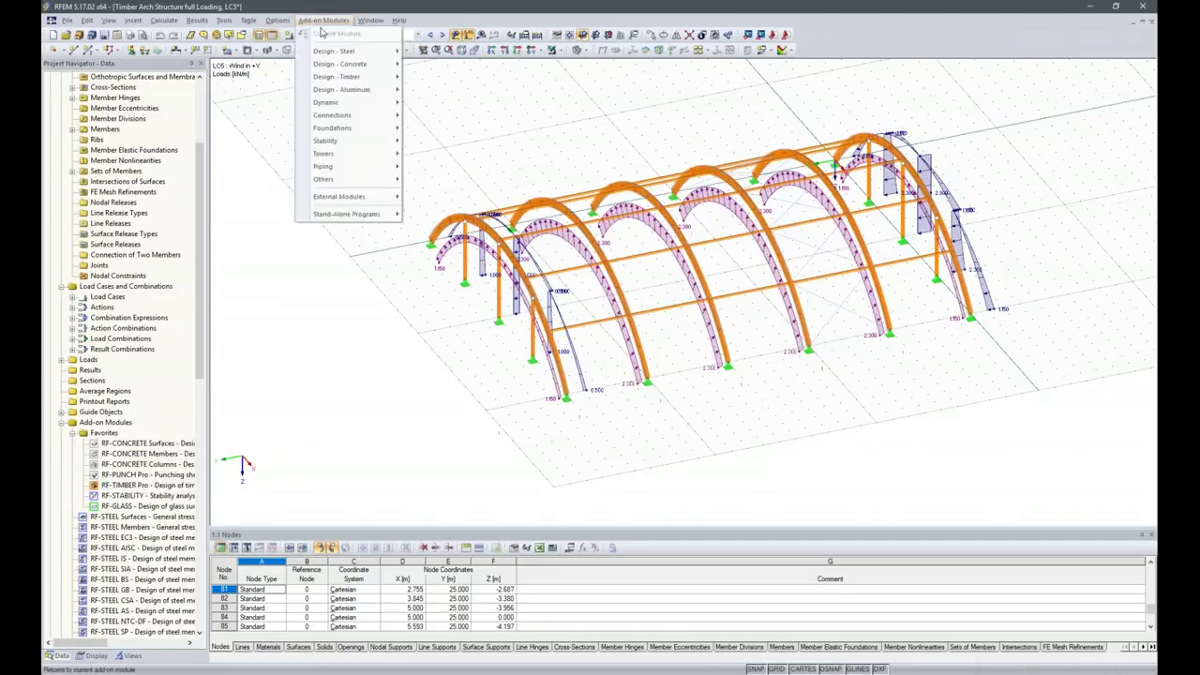
mouse_move(334, 83)
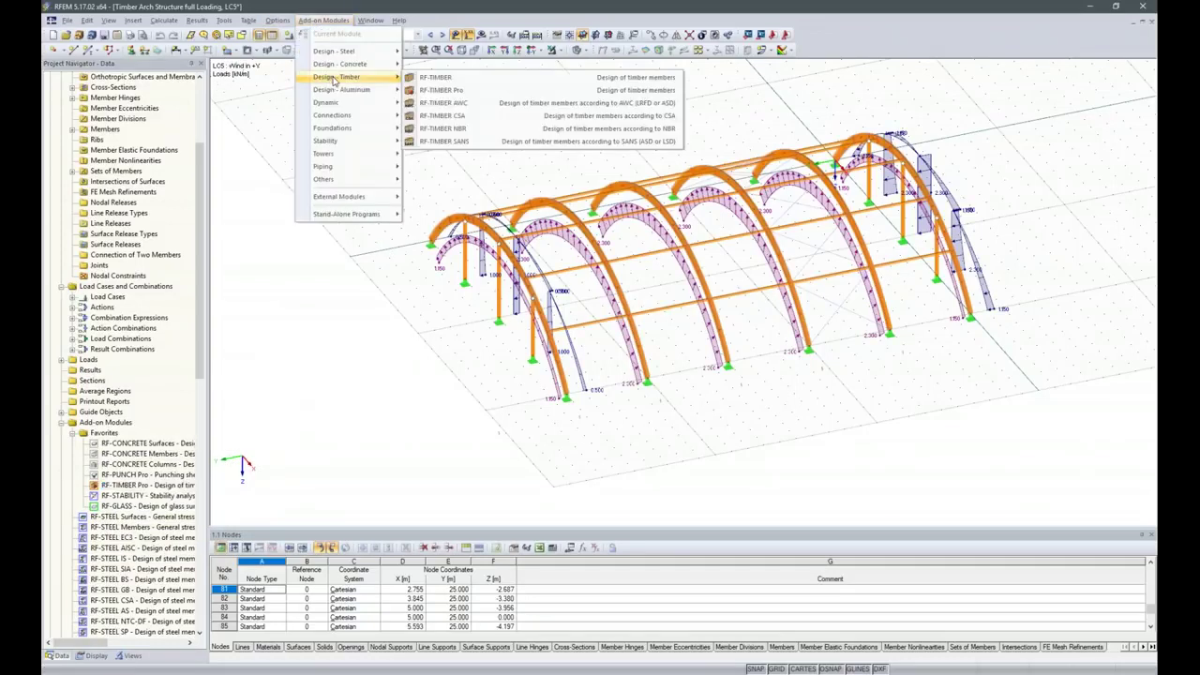
left_click(440, 91)
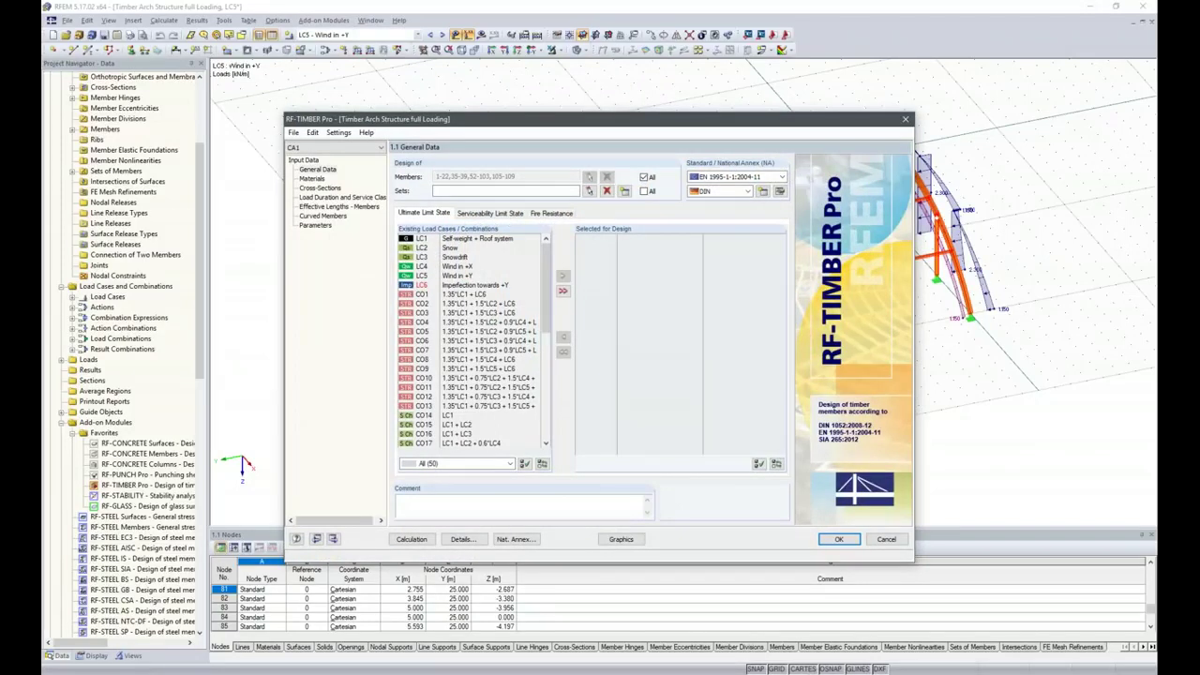
- Include all sets of members in the timber design and clear the list of individual members
left_click(645, 177)
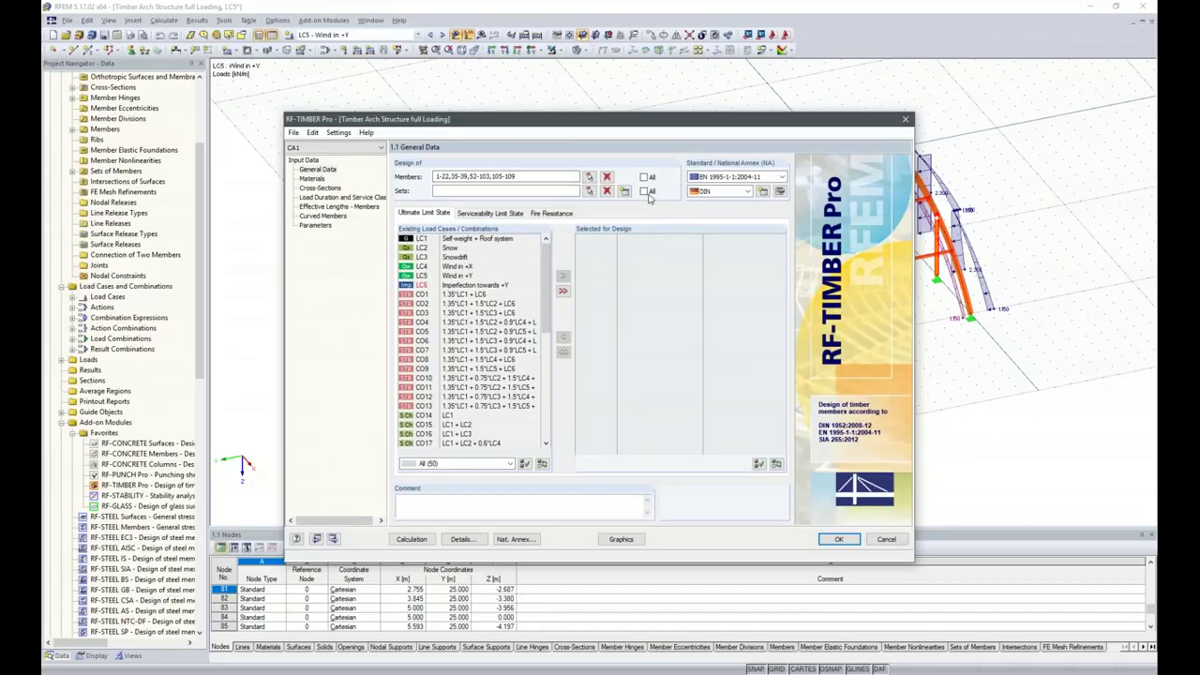
left_click(645, 191)
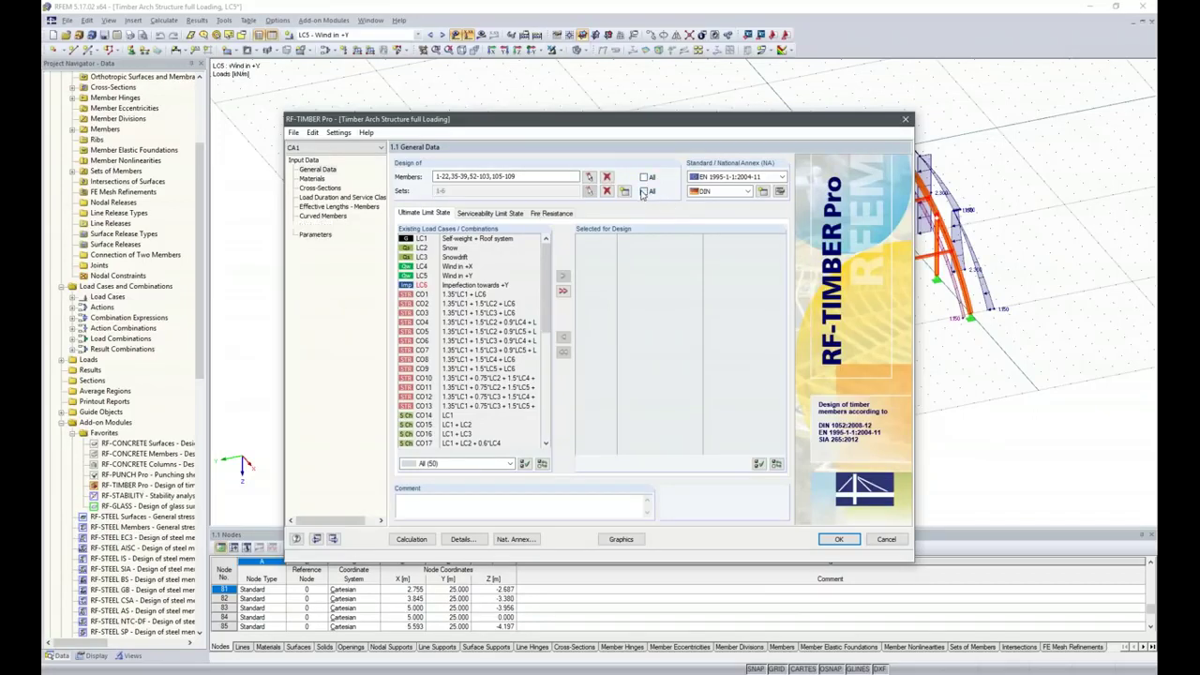
left_click_drag(810, 119, 863, 102)
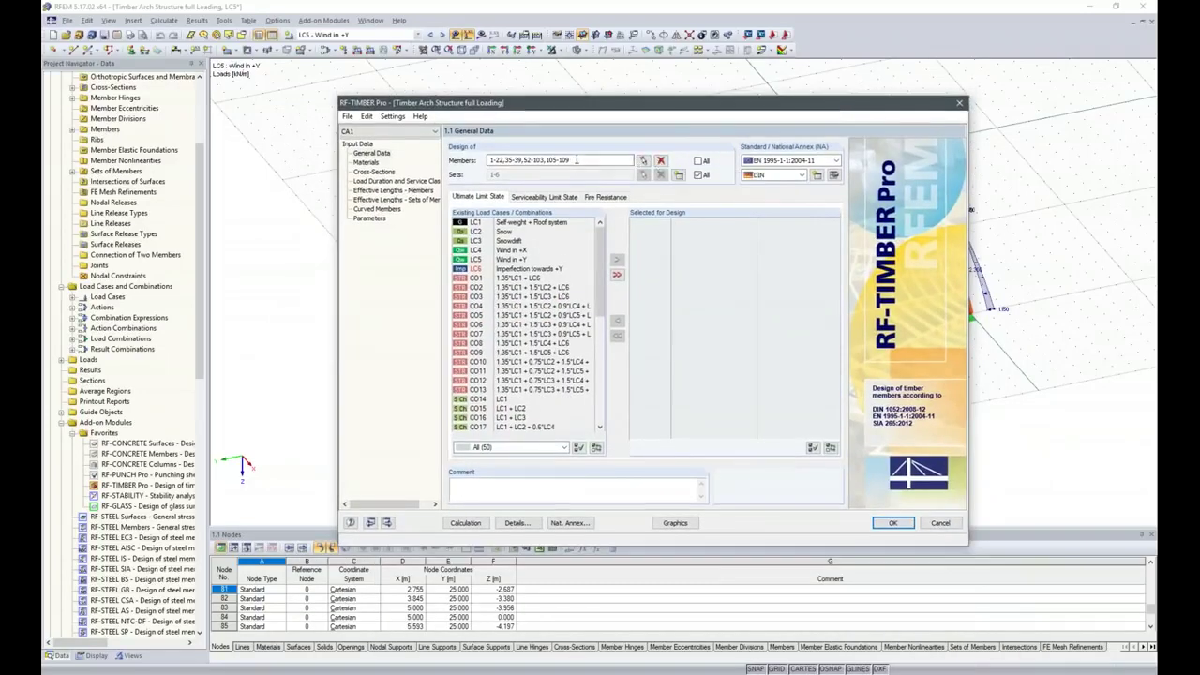
left_click(661, 160)
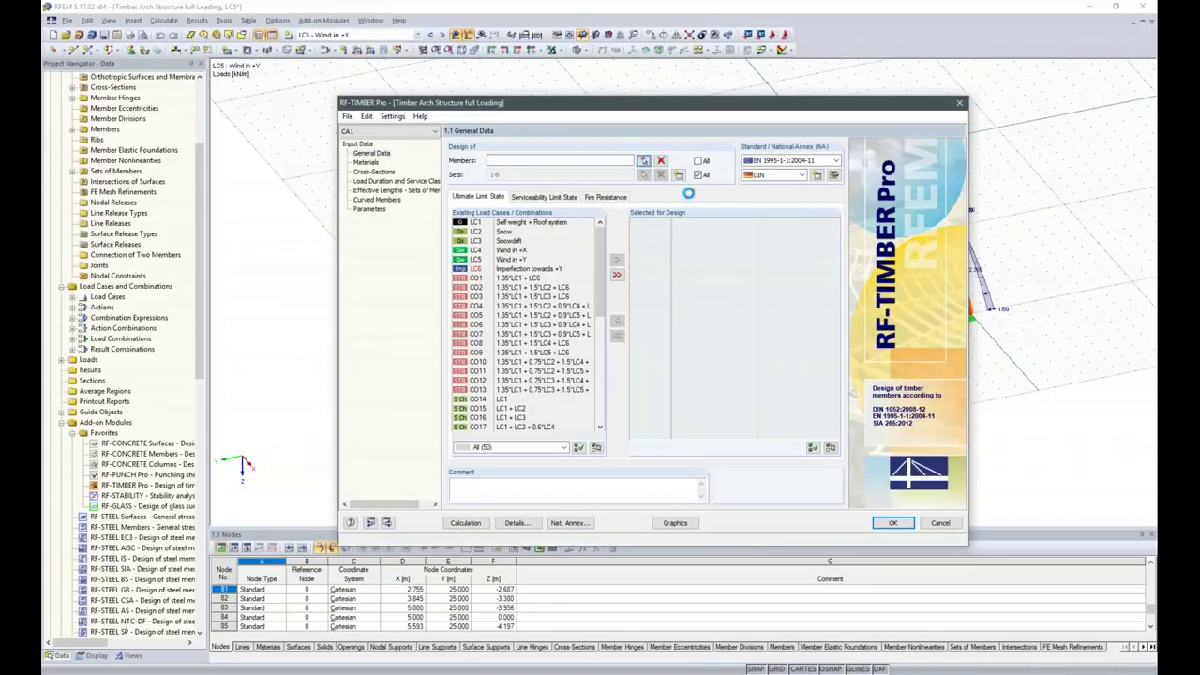
- Pick the three vertical columns in each of the two gable ends as individual members for design
left_click(643, 161)
middle_click_drag(651, 469, 802, 465, "ctrl")
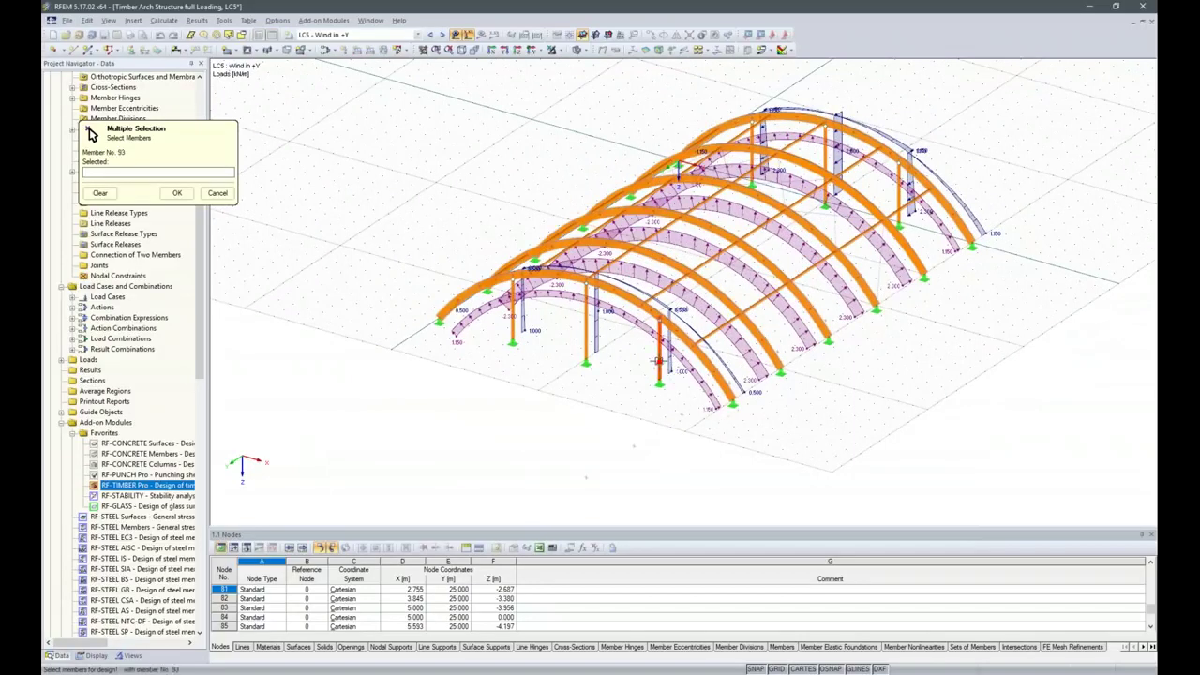
left_click(661, 349)
left_click(585, 333)
left_click(523, 324)
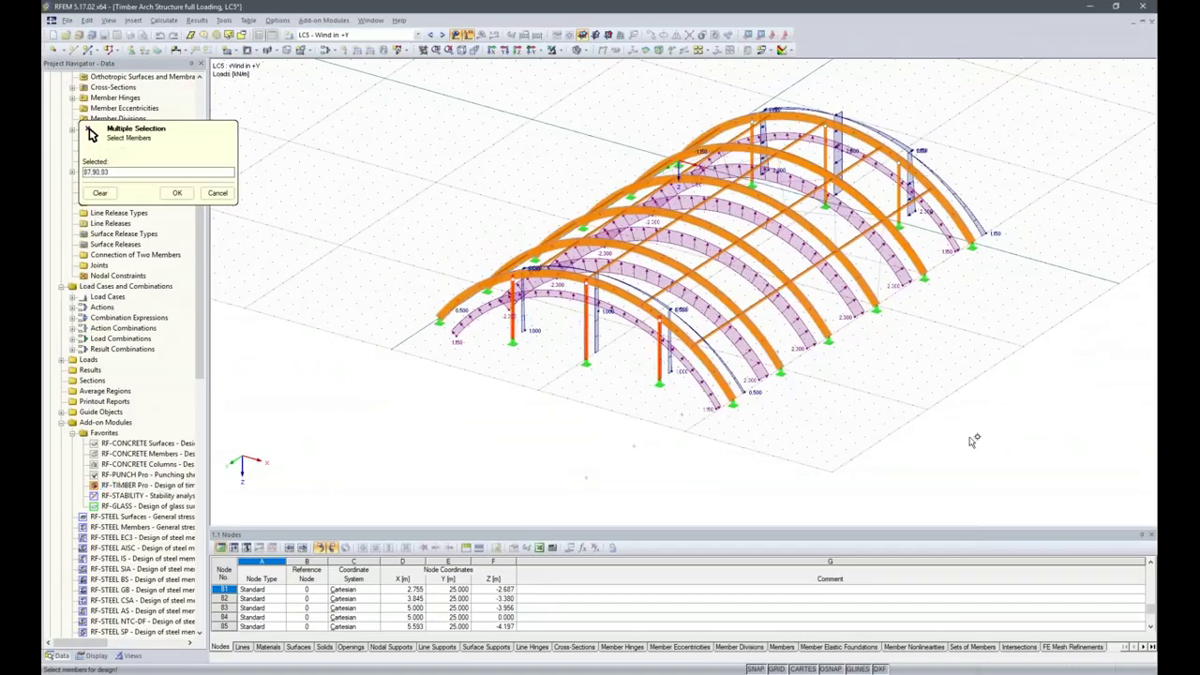
middle_click_drag(914, 437, 886, 234, "ctrl")
left_click(891, 218)
left_click(878, 201)
left_click(828, 180)
- Add all longitudinal purlins between the arches to the member selection and accept it for design
middle_click_drag(862, 384, 740, 388, "ctrl")
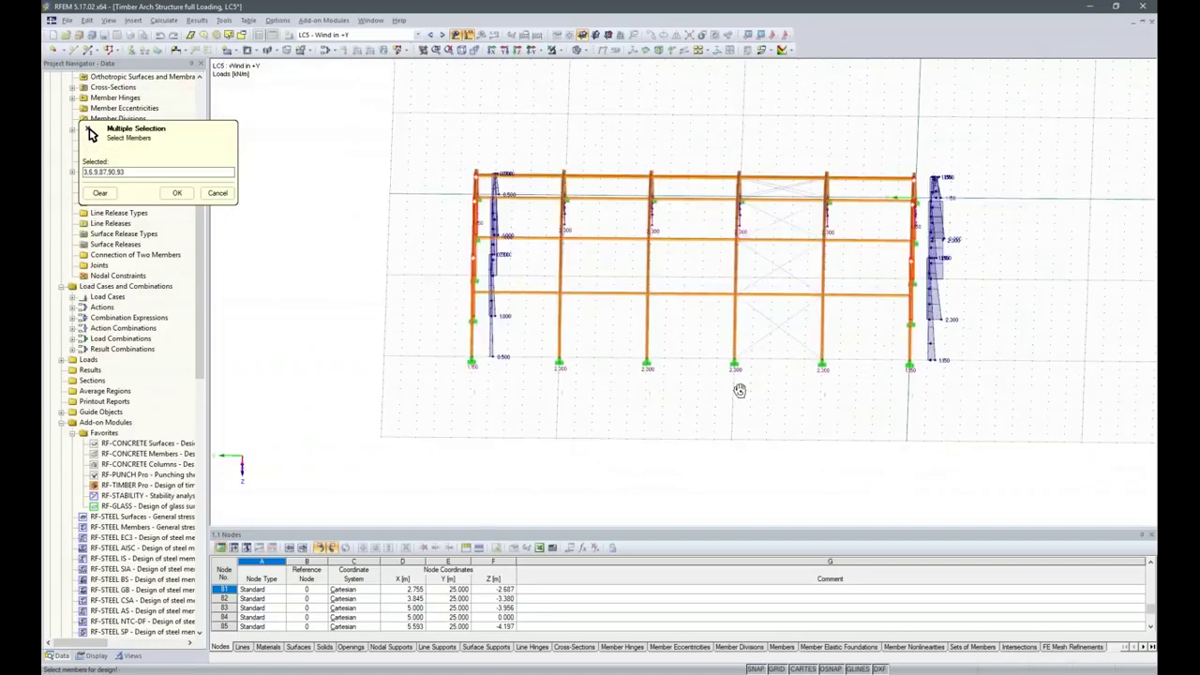
left_click(491, 167)
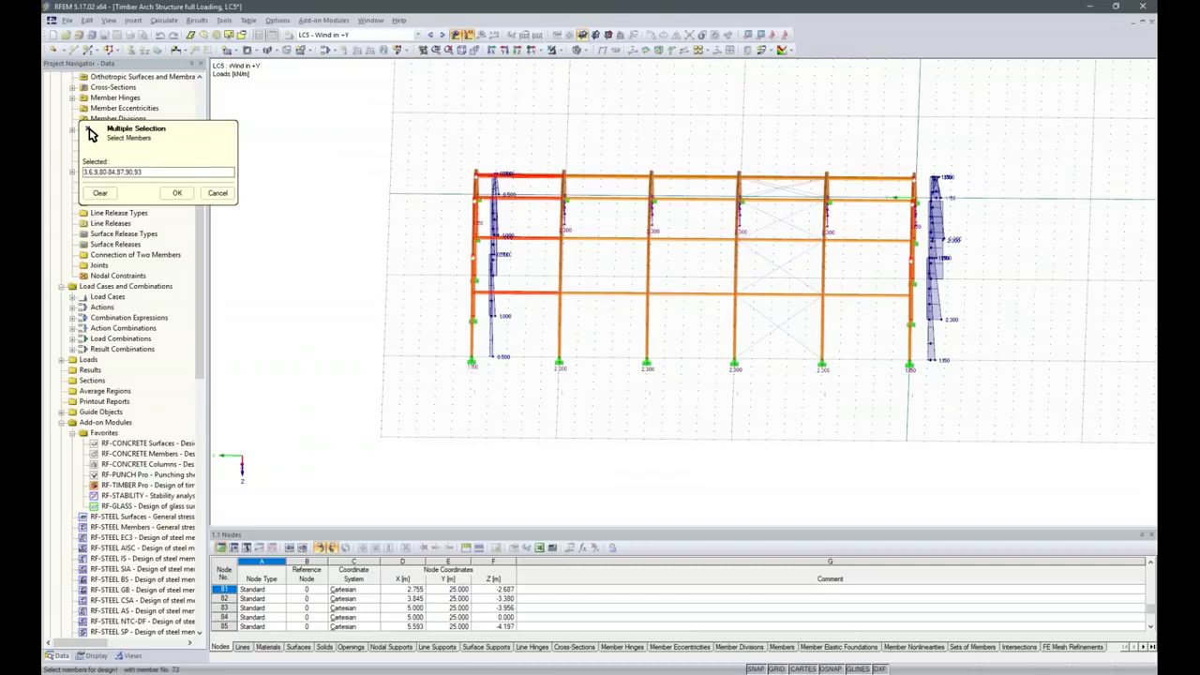
left_click(600, 169)
left_click(600, 167)
left_click(694, 258)
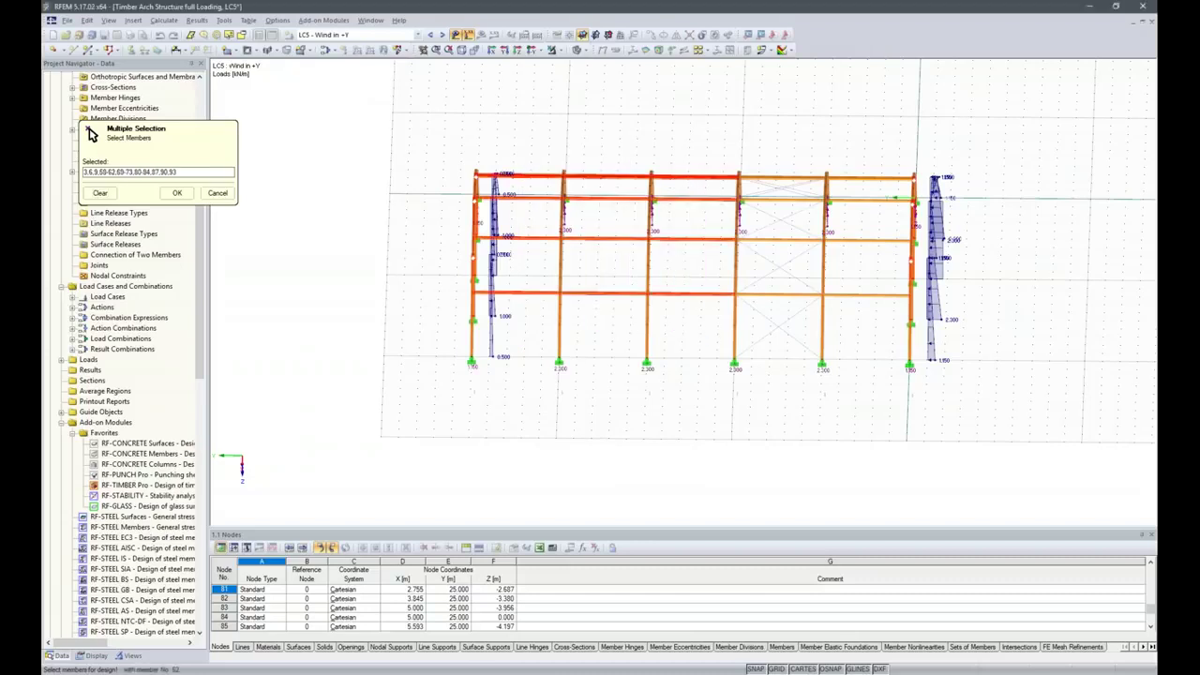
left_click(776, 240)
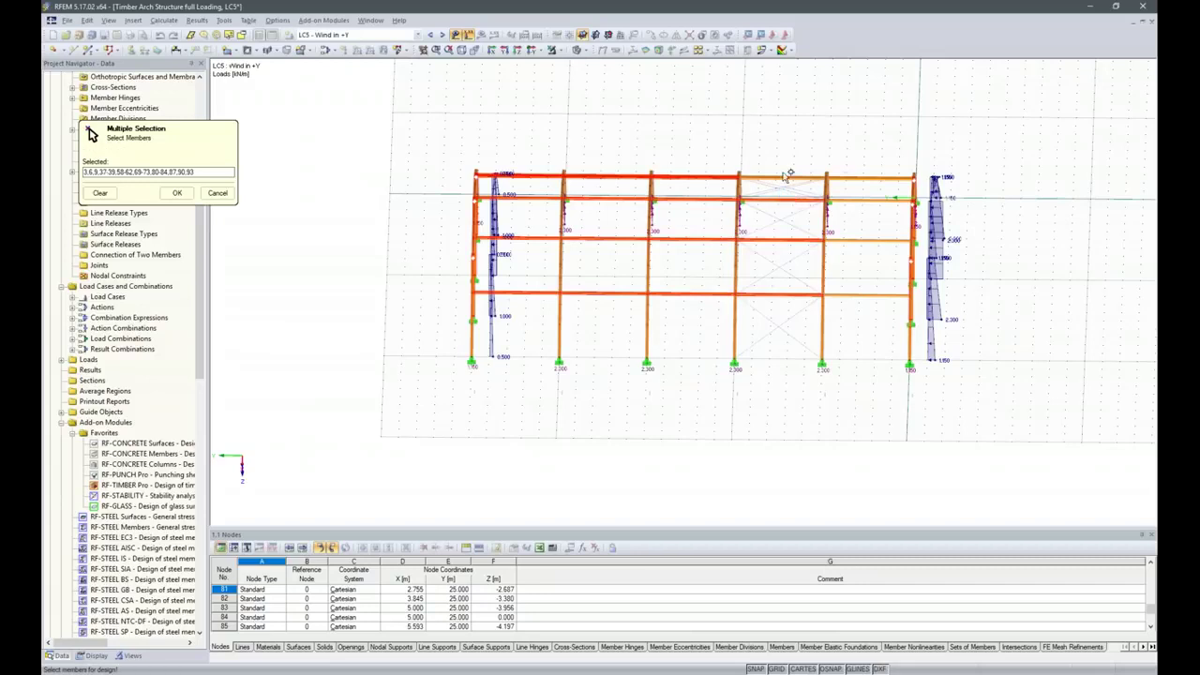
middle_click_drag(823, 193, 844, 327, "ctrl")
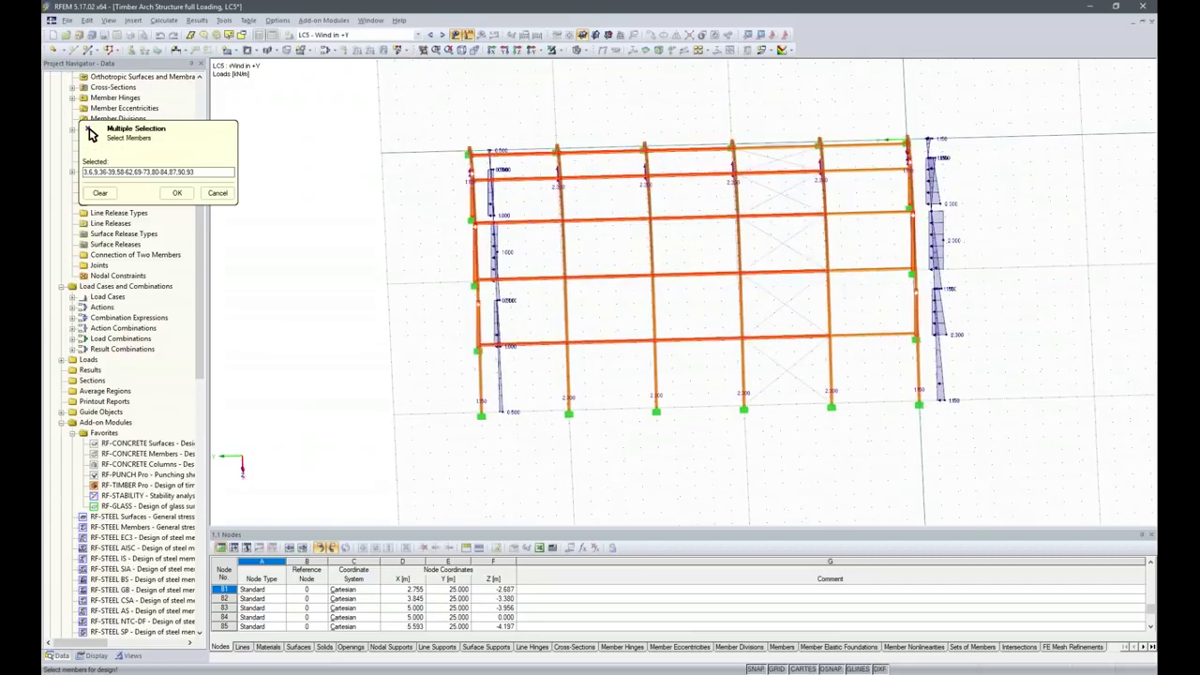
left_click(777, 149)
left_click_drag(891, 379, 848, 133)
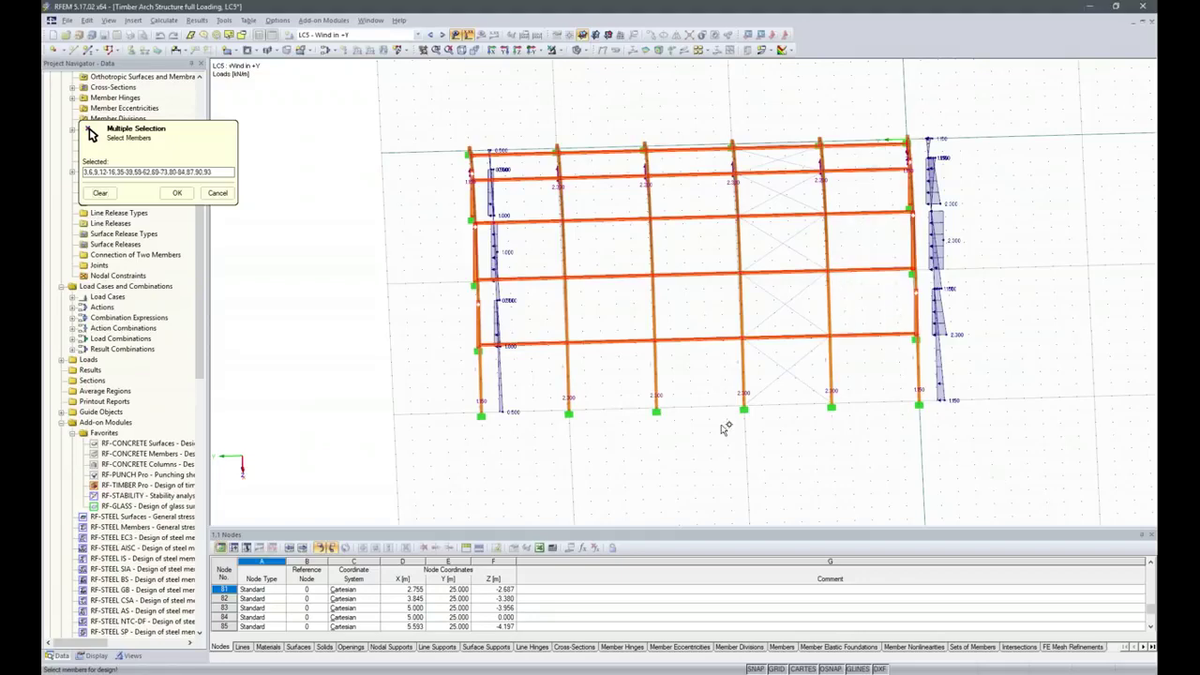
middle_click_drag(822, 405, 821, 344, "ctrl")
left_click(178, 195)
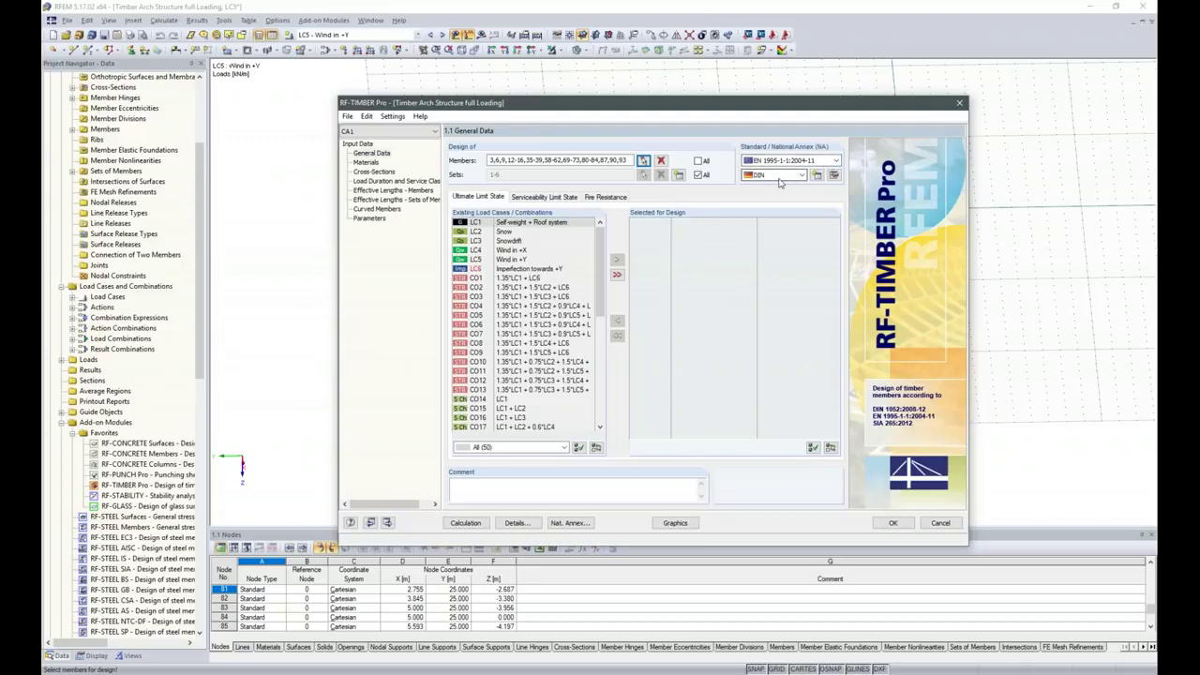
- In the DIN national annex settings, enable the strength increase according to 3.3(3) for glulam with h < 600 mm
left_click(833, 175)
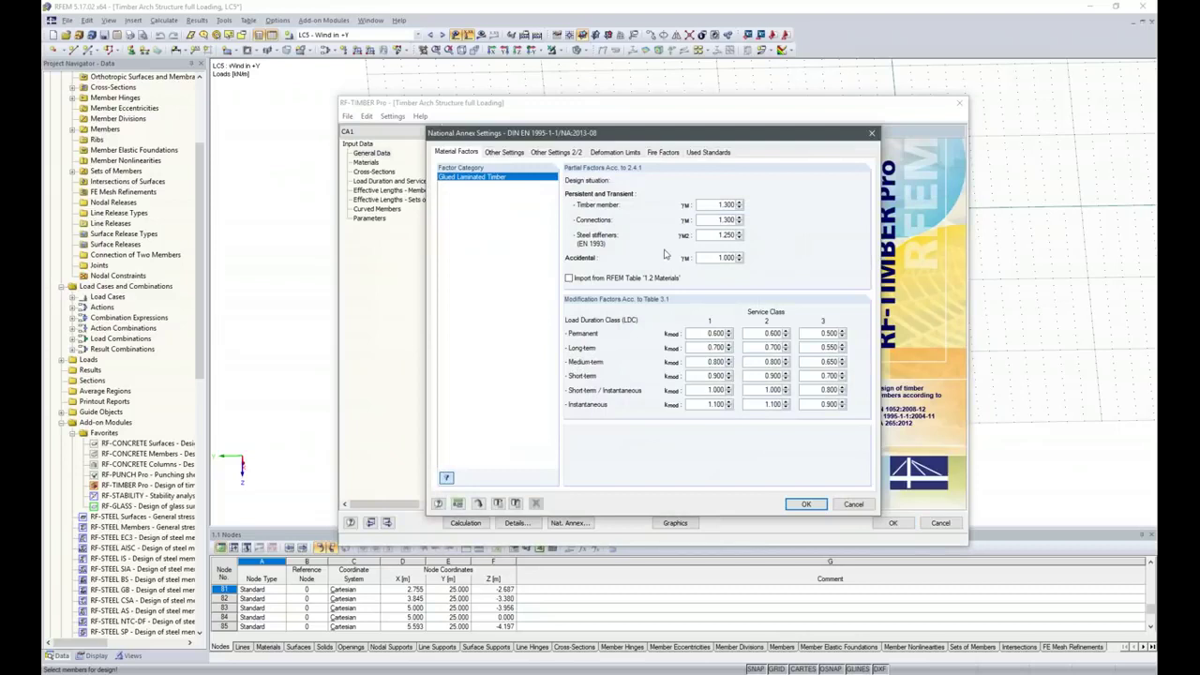
left_click(535, 154)
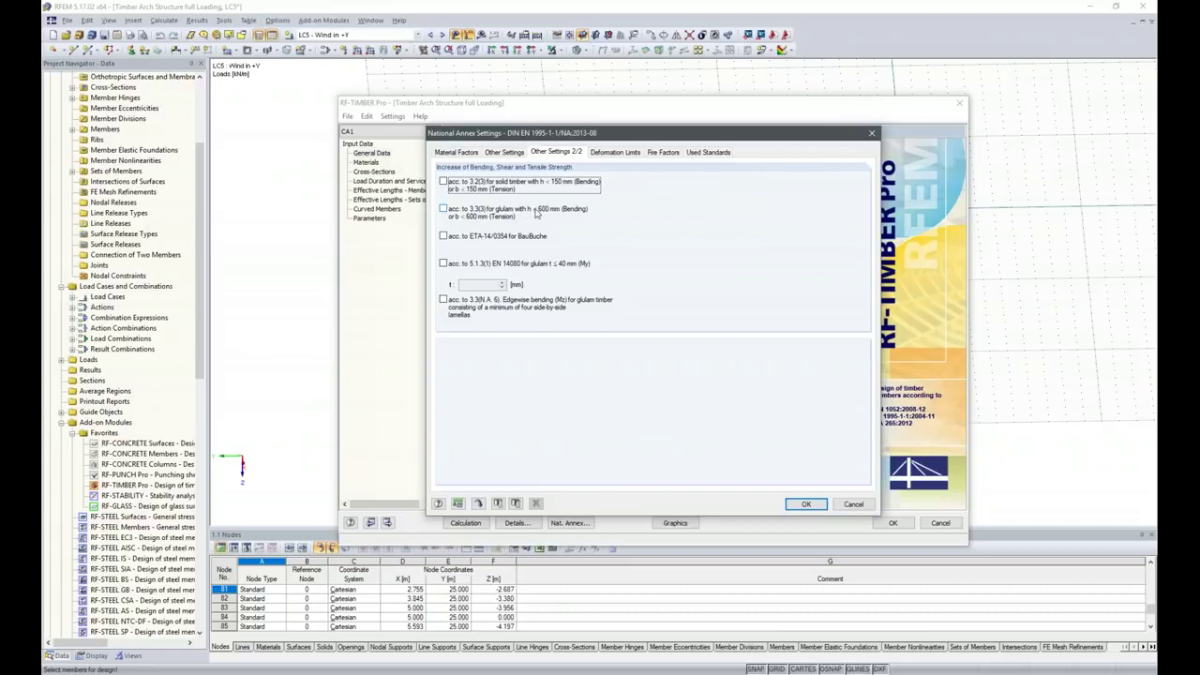
left_click(446, 211)
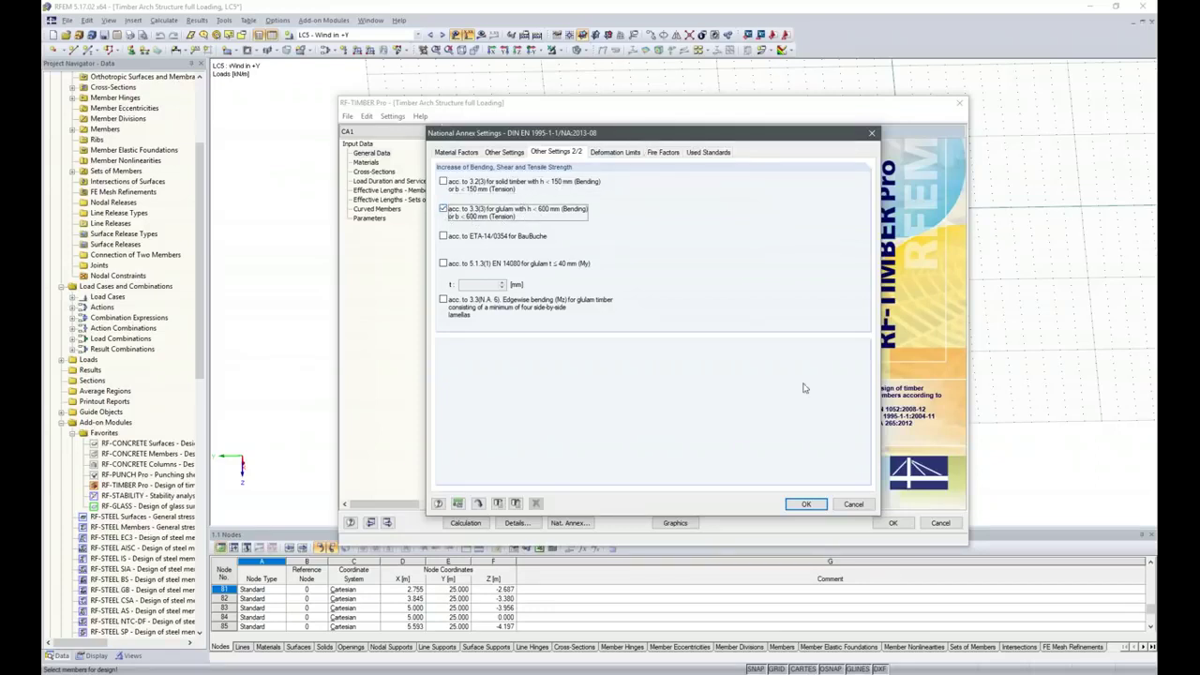
left_click(813, 503)
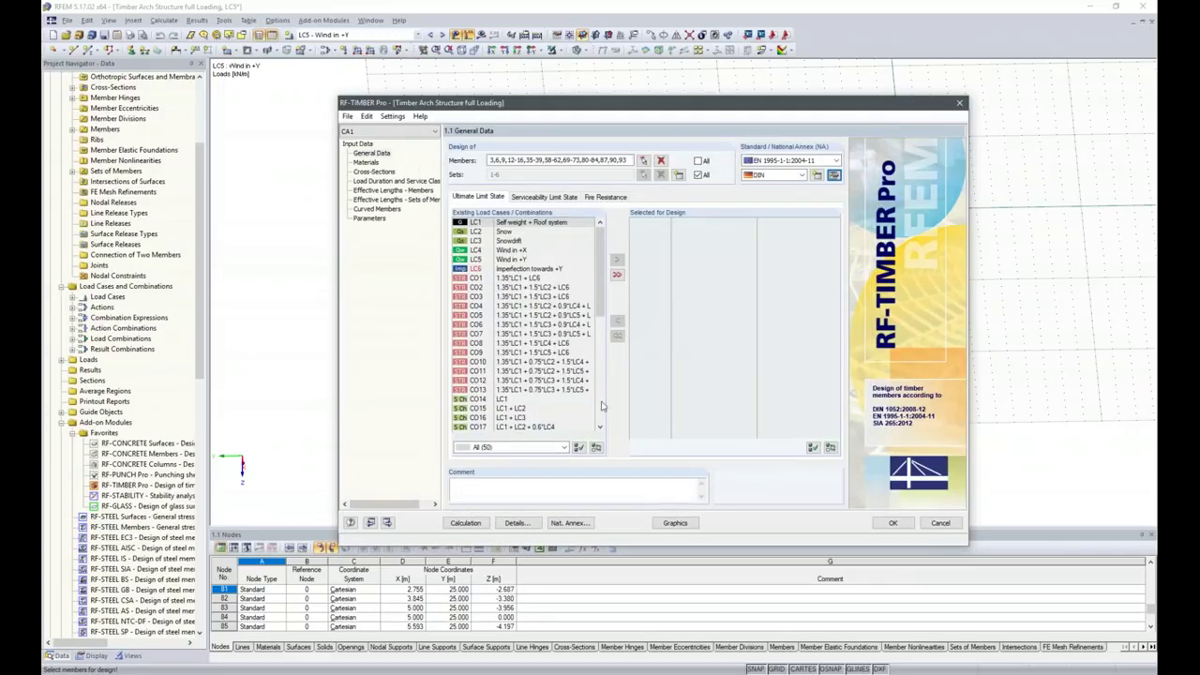
- Set the stability check in the design details to stress/stability analysis according to second order theory and review the remaining detail settings
left_click(516, 523)
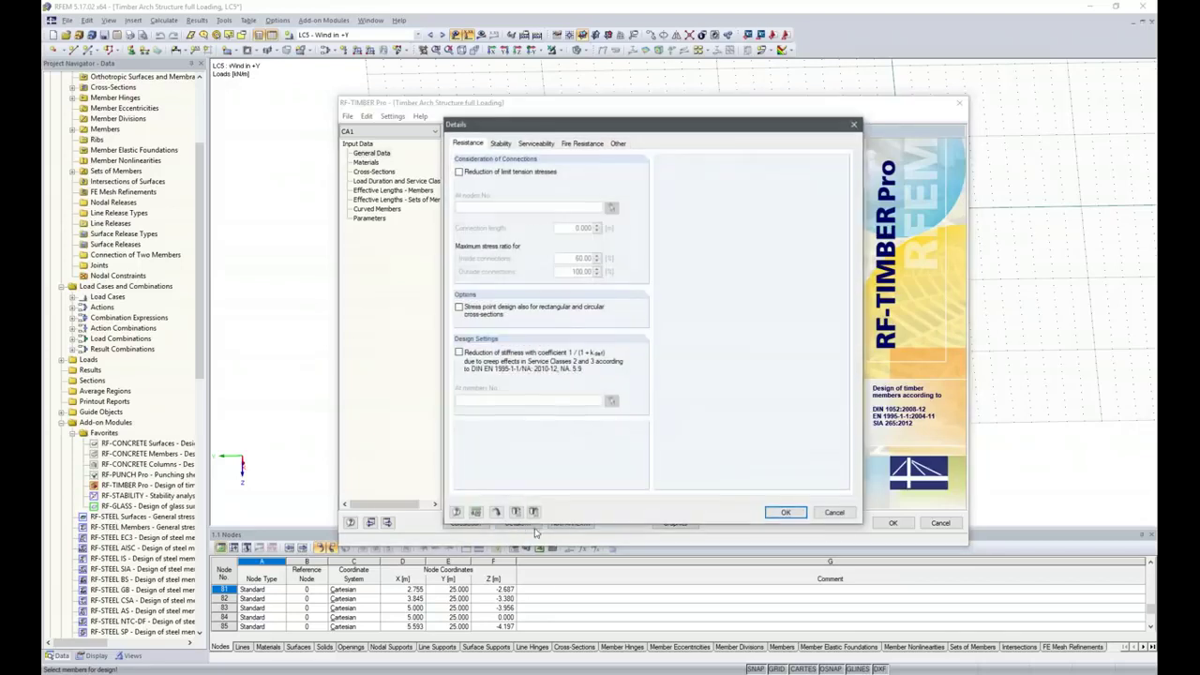
left_click(539, 143)
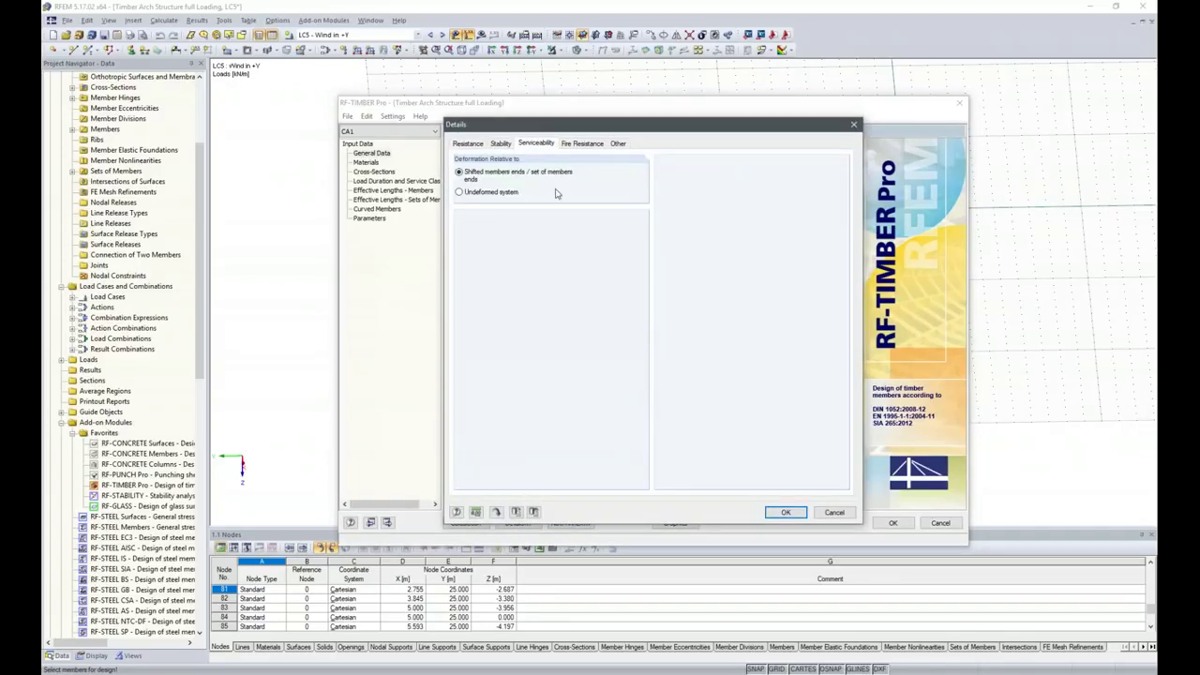
left_click(500, 144)
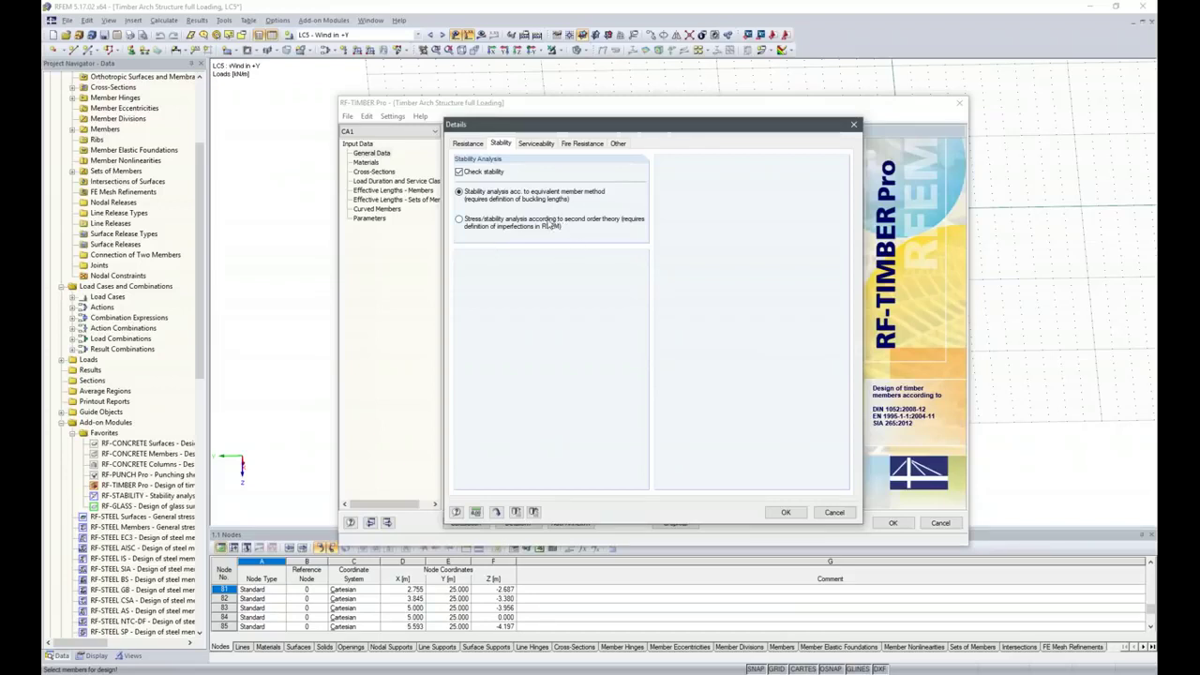
left_click(459, 219)
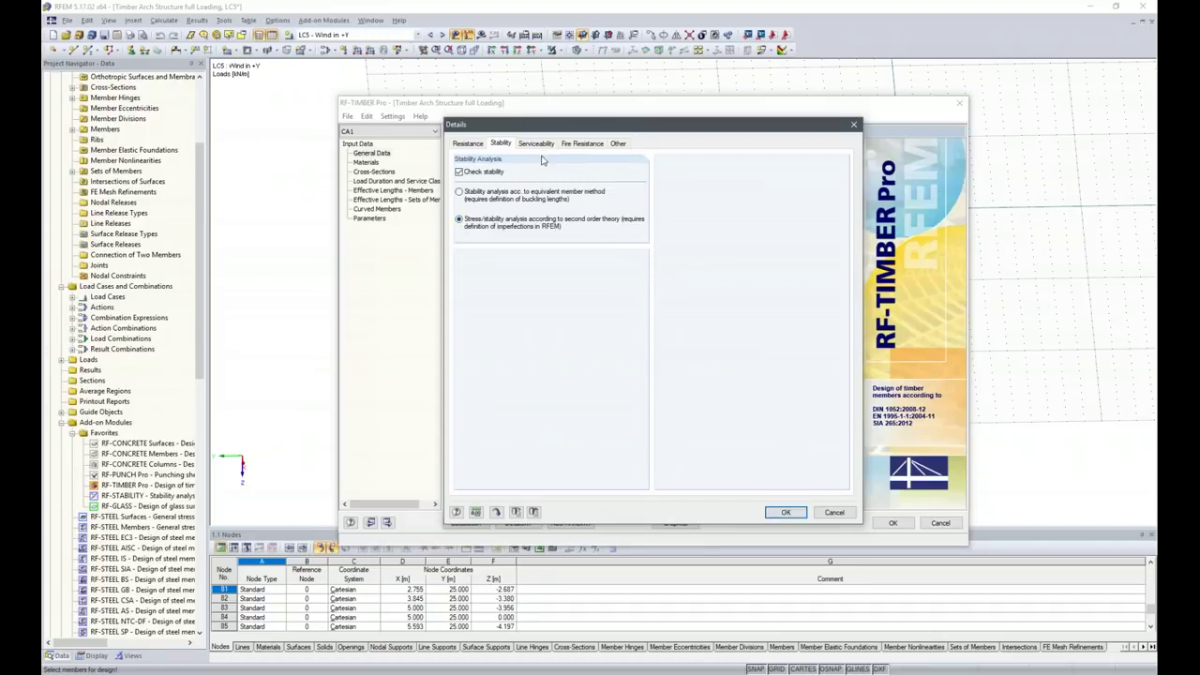
left_click(616, 147)
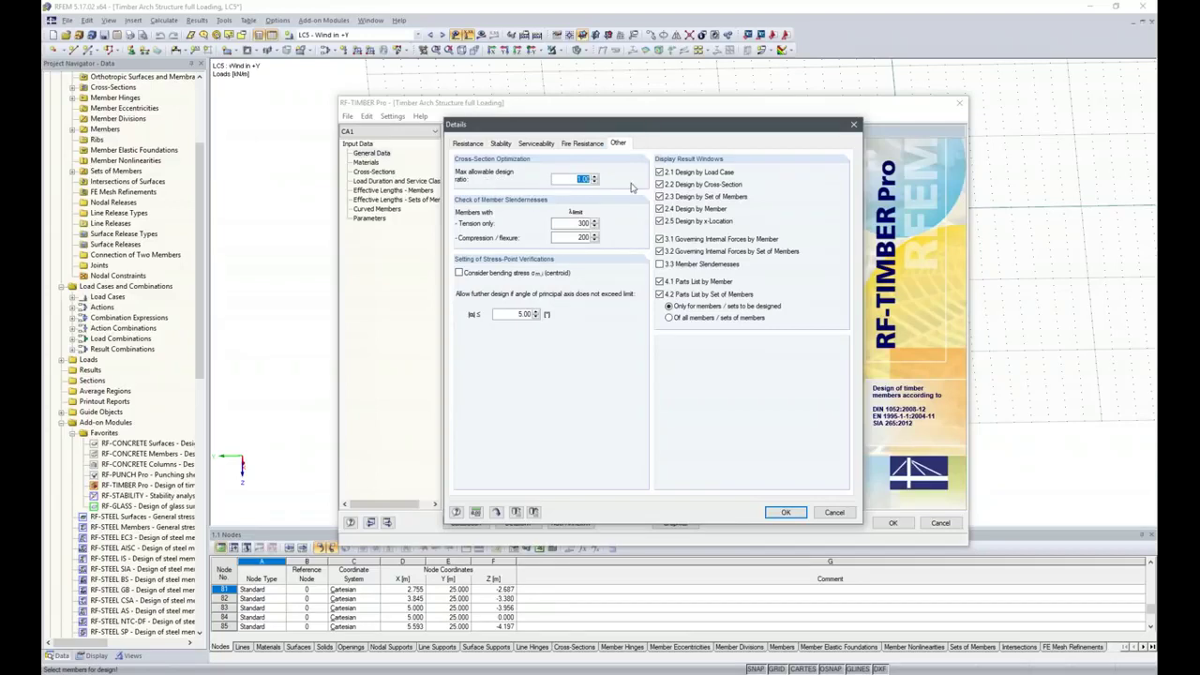
key("BackSpace")
left_click(799, 512)
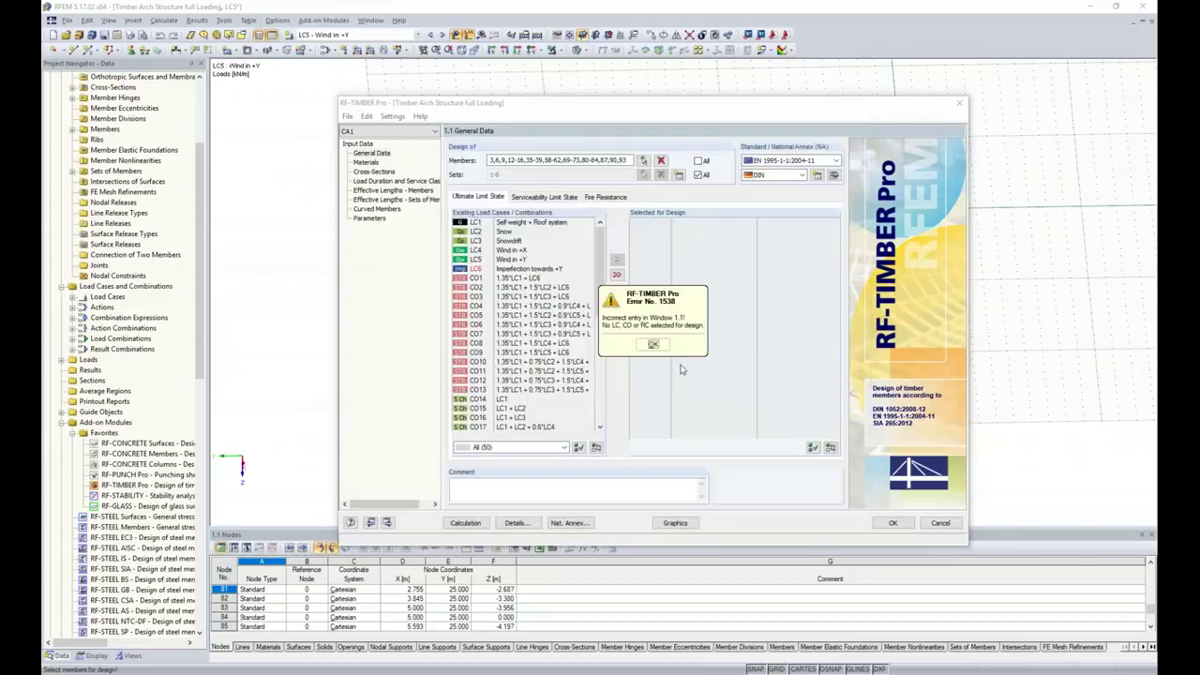
- Assign result combination RC1, ULS (STR/GEO), to the ultimate limit state design
left_click(654, 344)
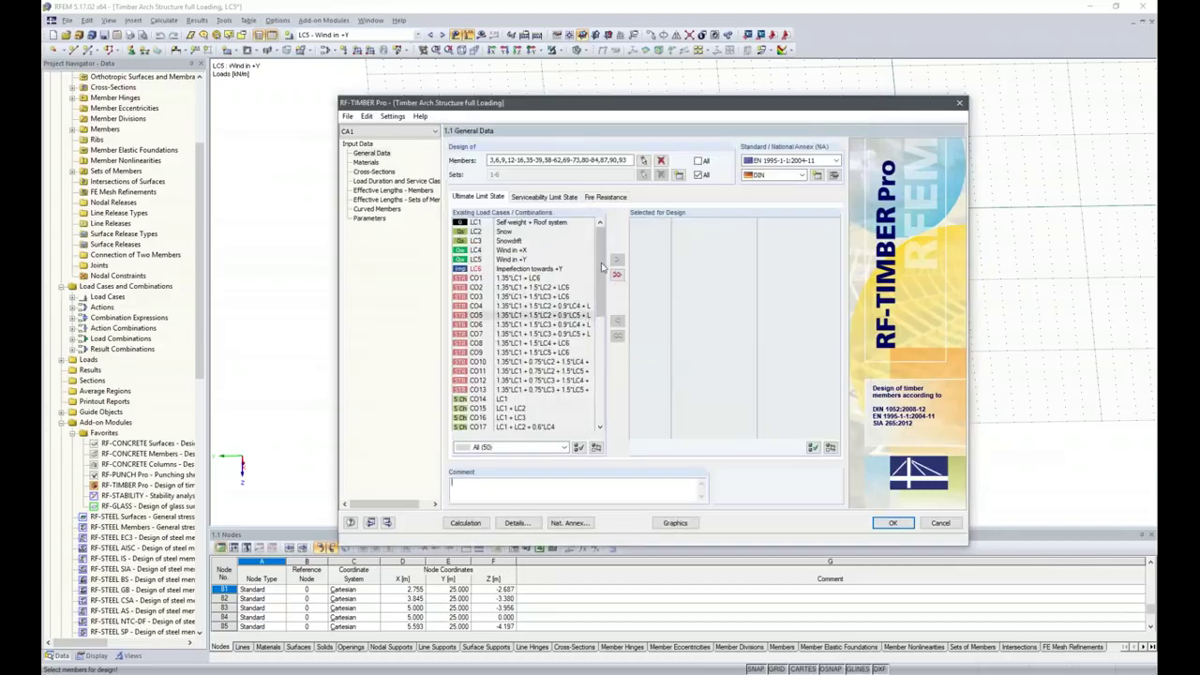
scroll(603, 269, "down", 9)
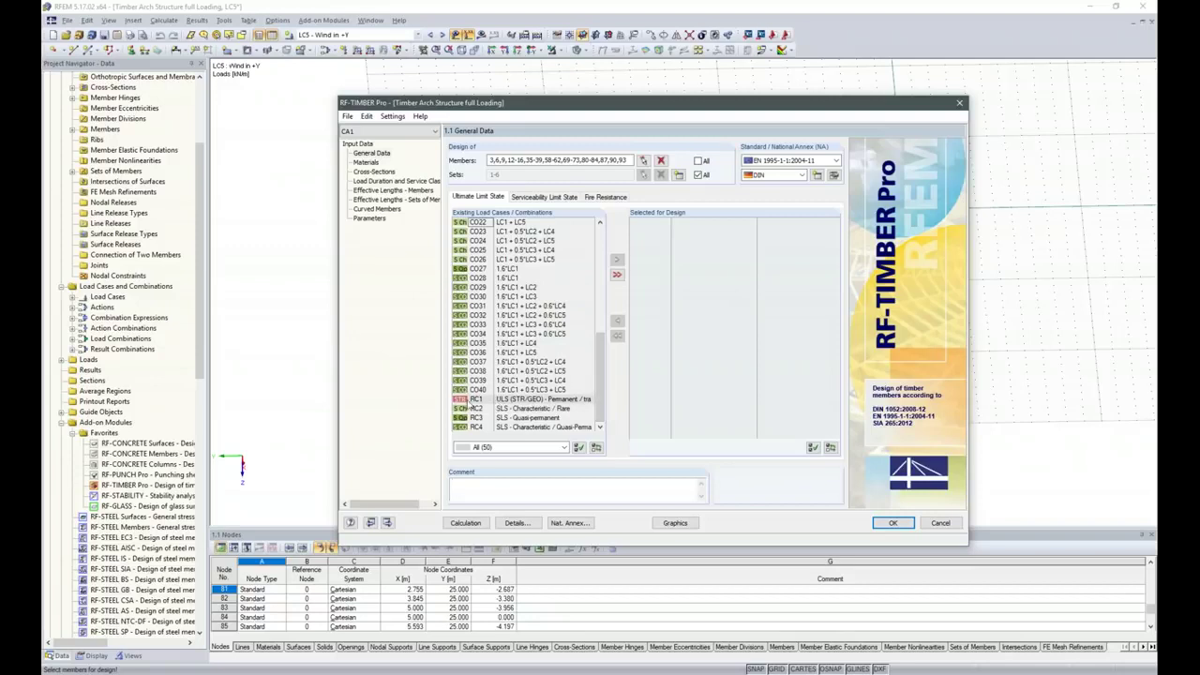
double_click(480, 401)
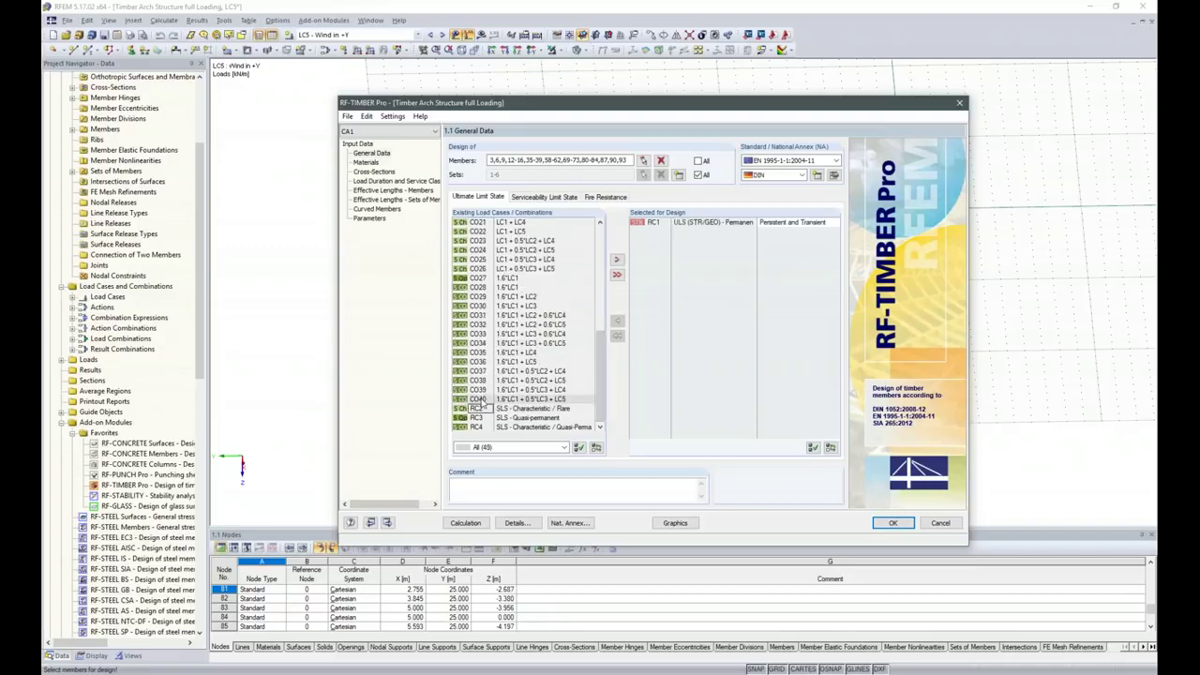
- Assign the SLS result combinations RC2, RC3 and RC4 to the serviceability limit state design
left_click(544, 198)
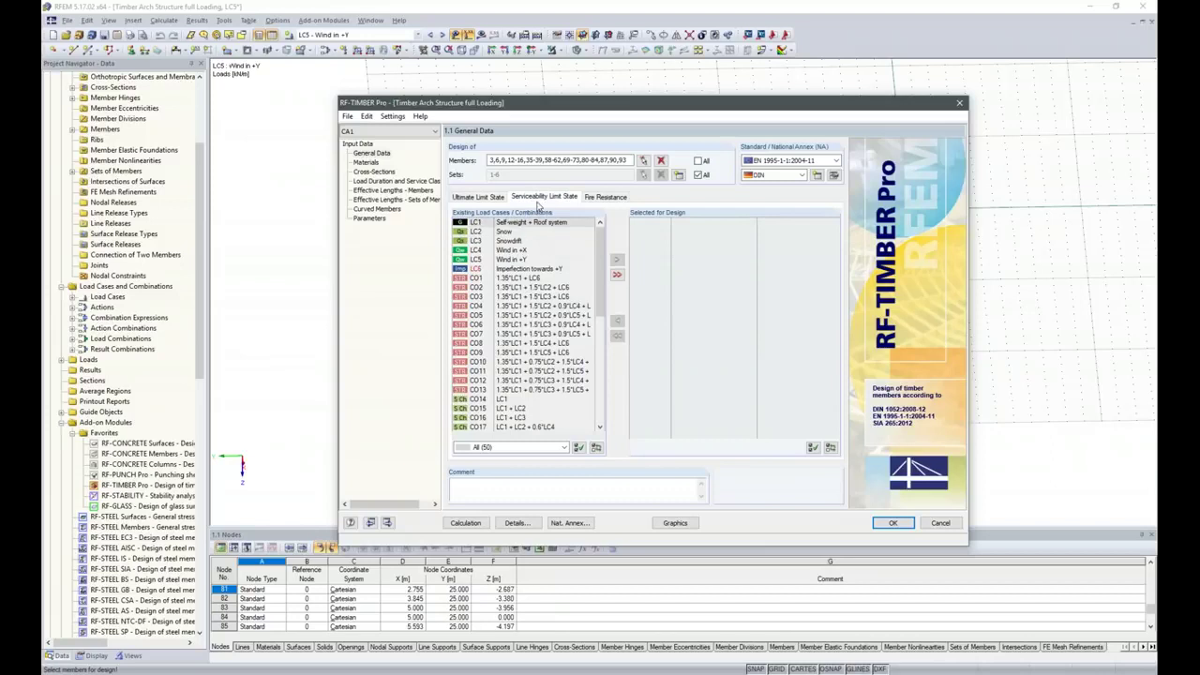
left_click_drag(603, 269, 601, 394)
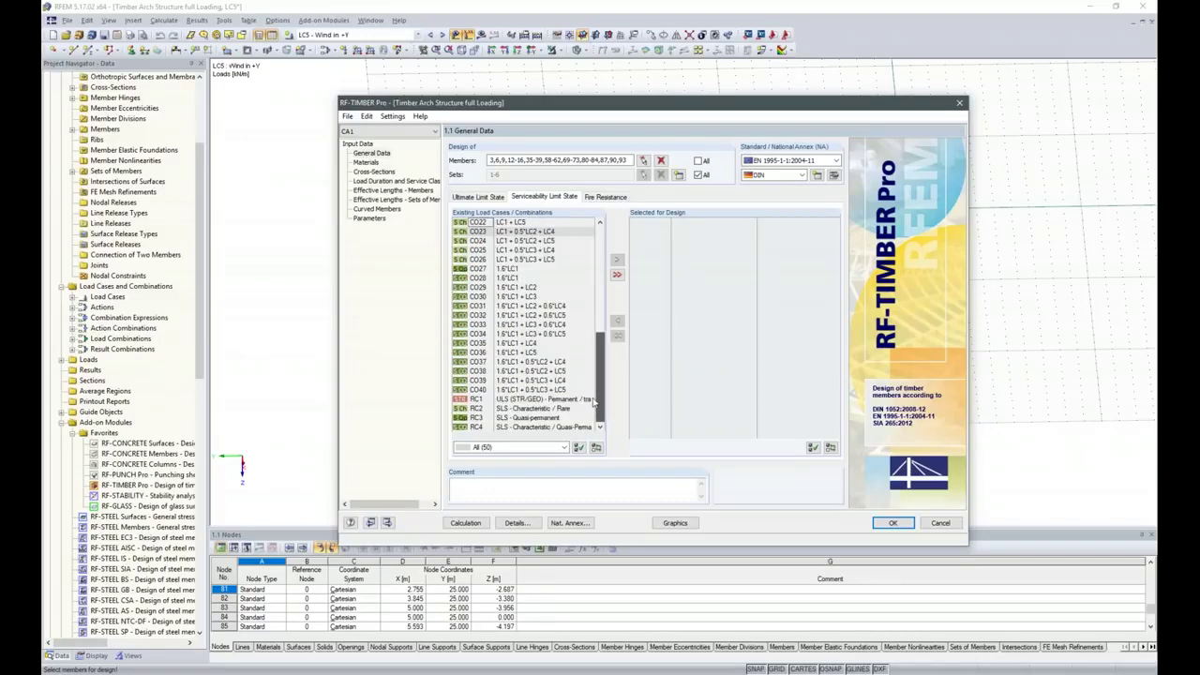
left_click(478, 409)
left_click(482, 429, "shift")
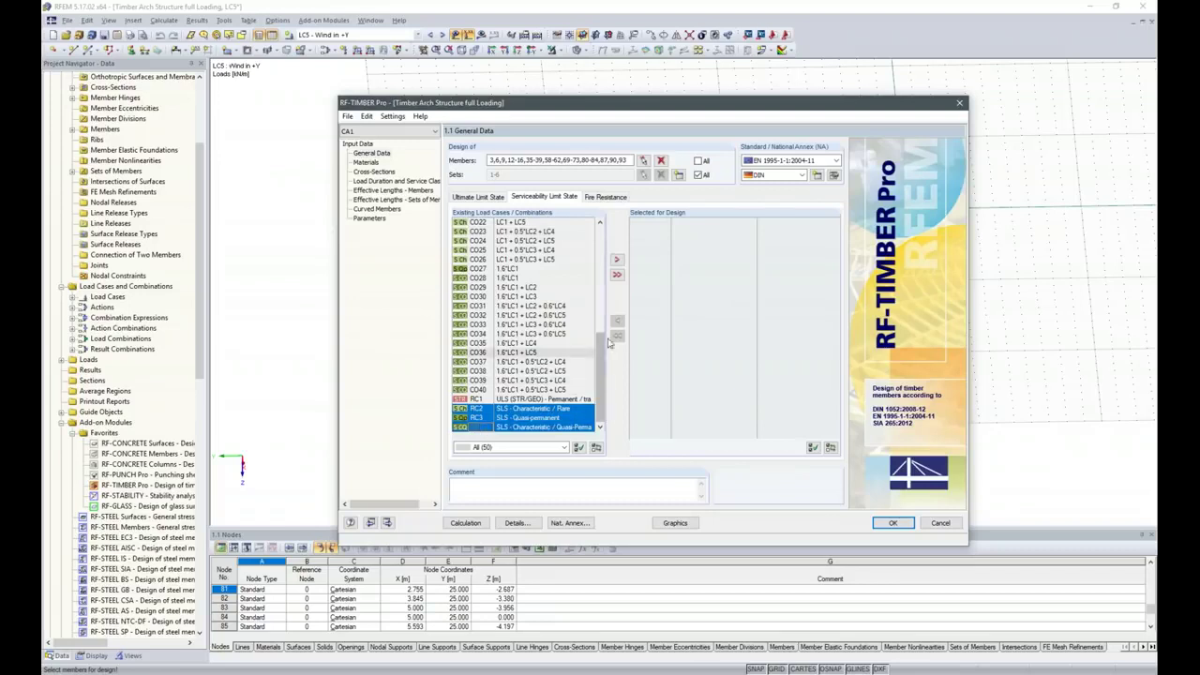
left_click(617, 260)
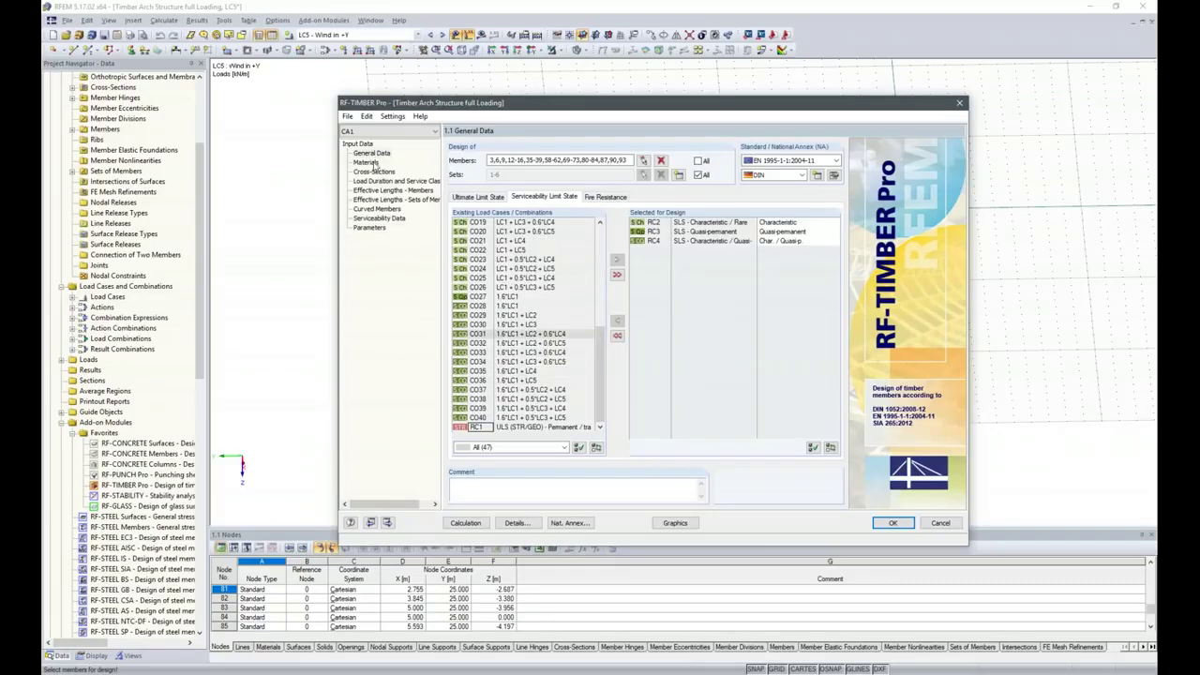
- Review the materials and enable optimization of both width b and height h for section 1, T-Rectangle 140/440
left_click(375, 165)
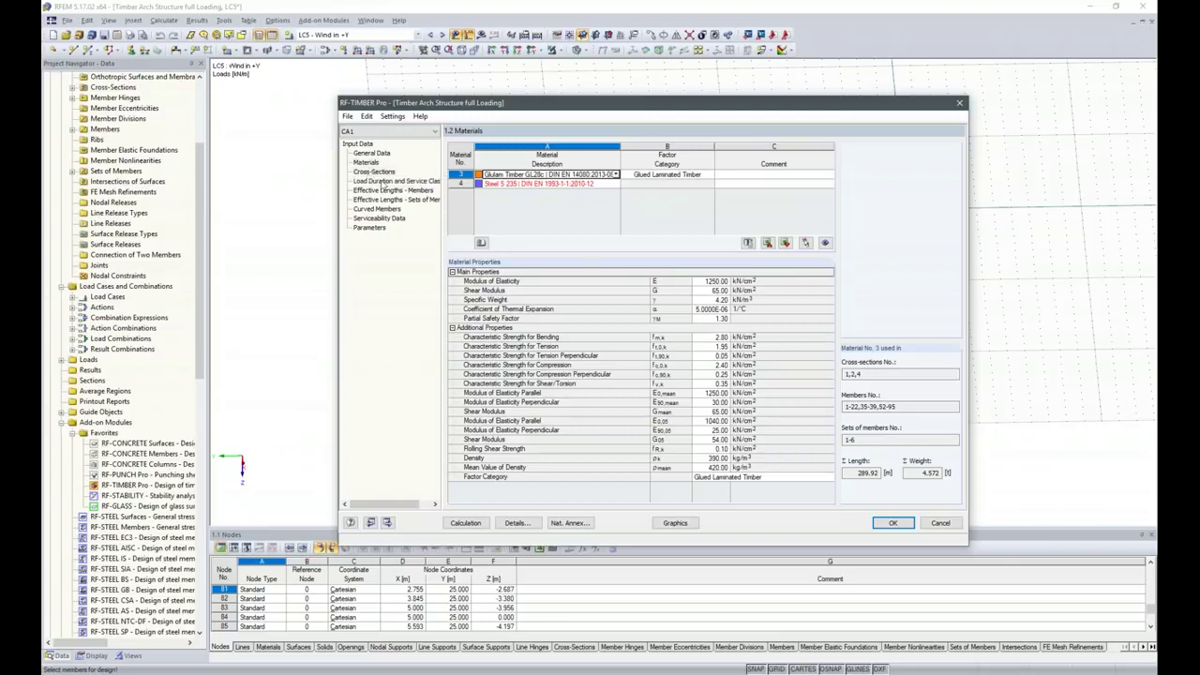
left_click(375, 172)
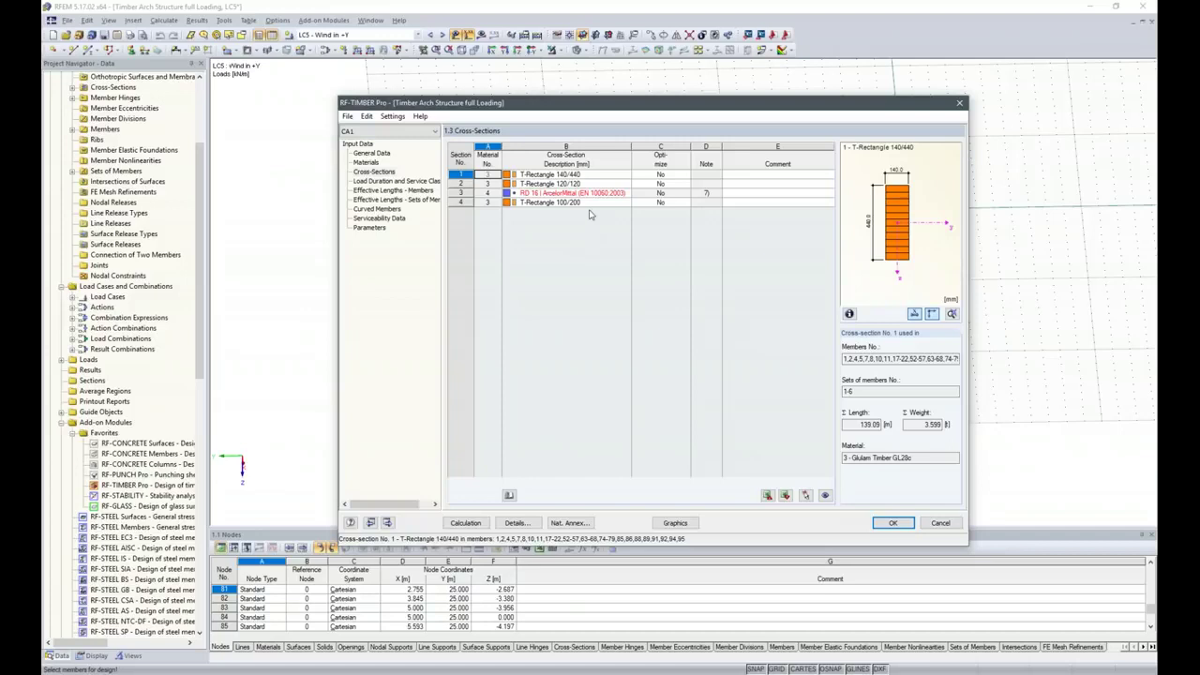
left_click(582, 174)
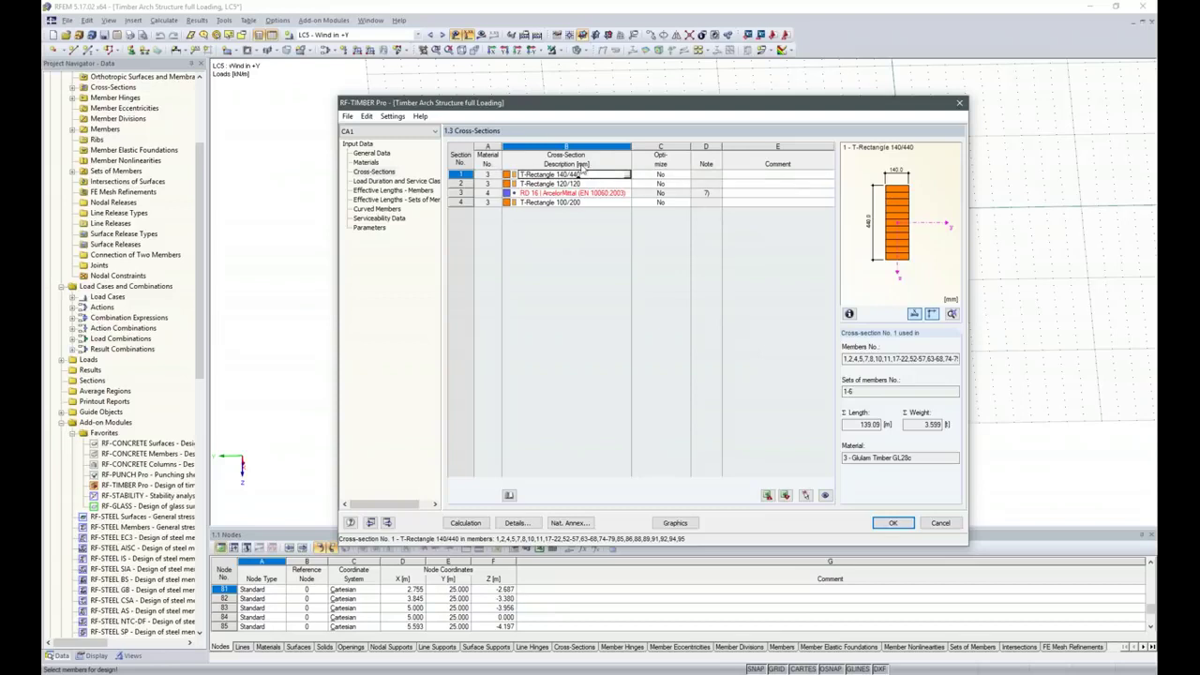
left_click(665, 175)
left_click(665, 176)
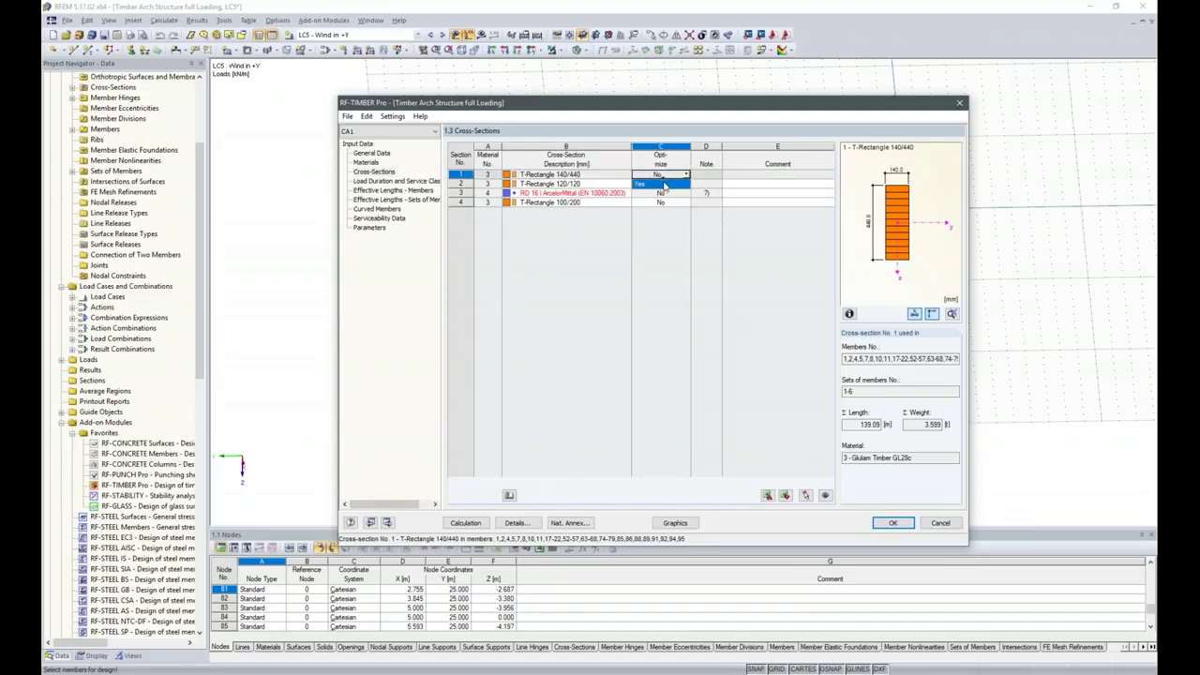
left_click(664, 183)
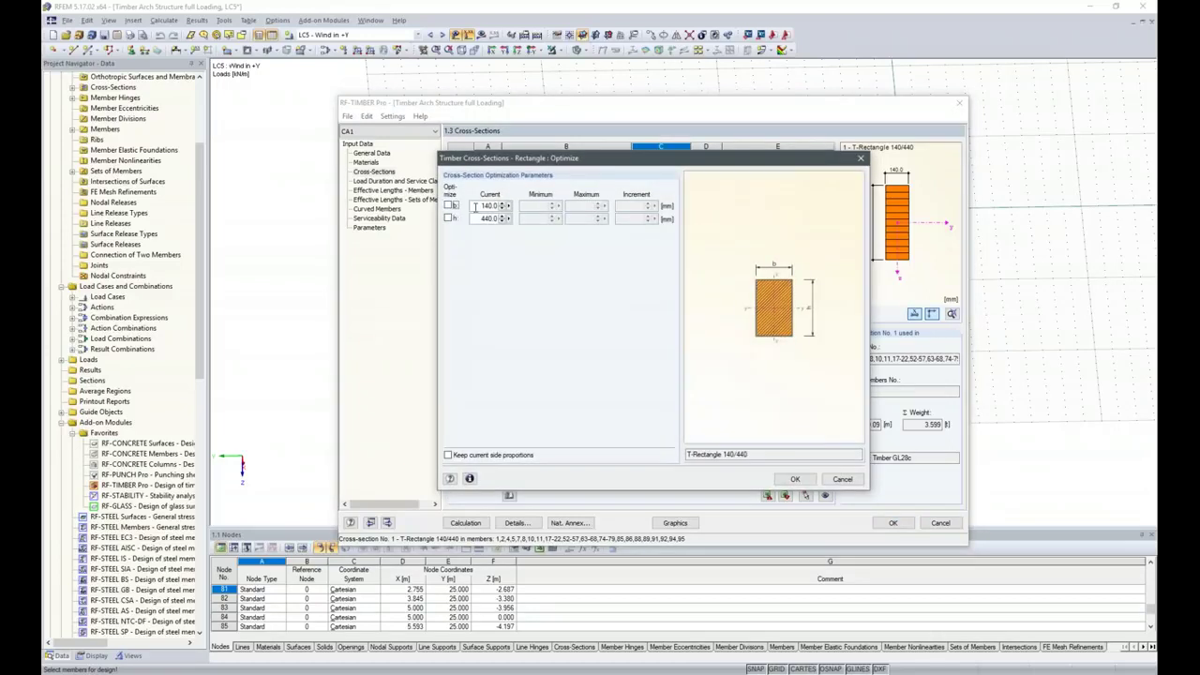
left_click(448, 206)
left_click(448, 218)
- Set the optimization minimum to 120 mm and the increment to 20 mm for both b and h, and accept the parameters
double_click(536, 205)
type("120")
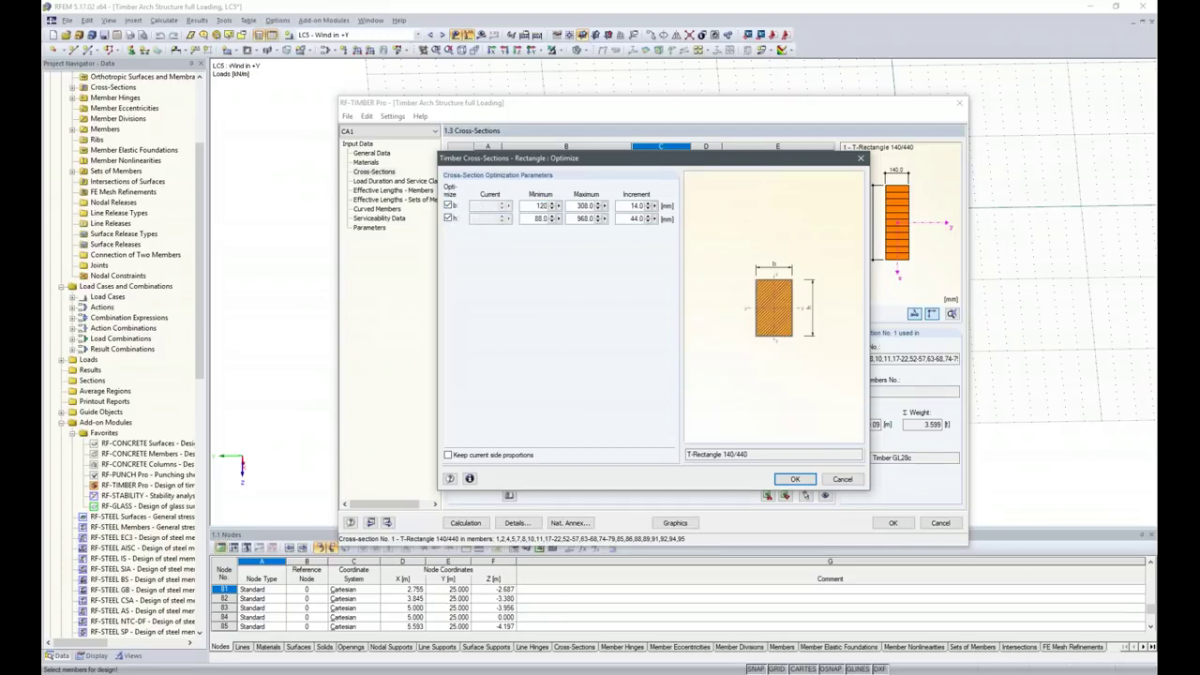
key("Tab")
key("Tab")
type("20")
key("Tab")
type("120")
key("Tab")
key("Tab")
type("20")
left_click(794, 479)
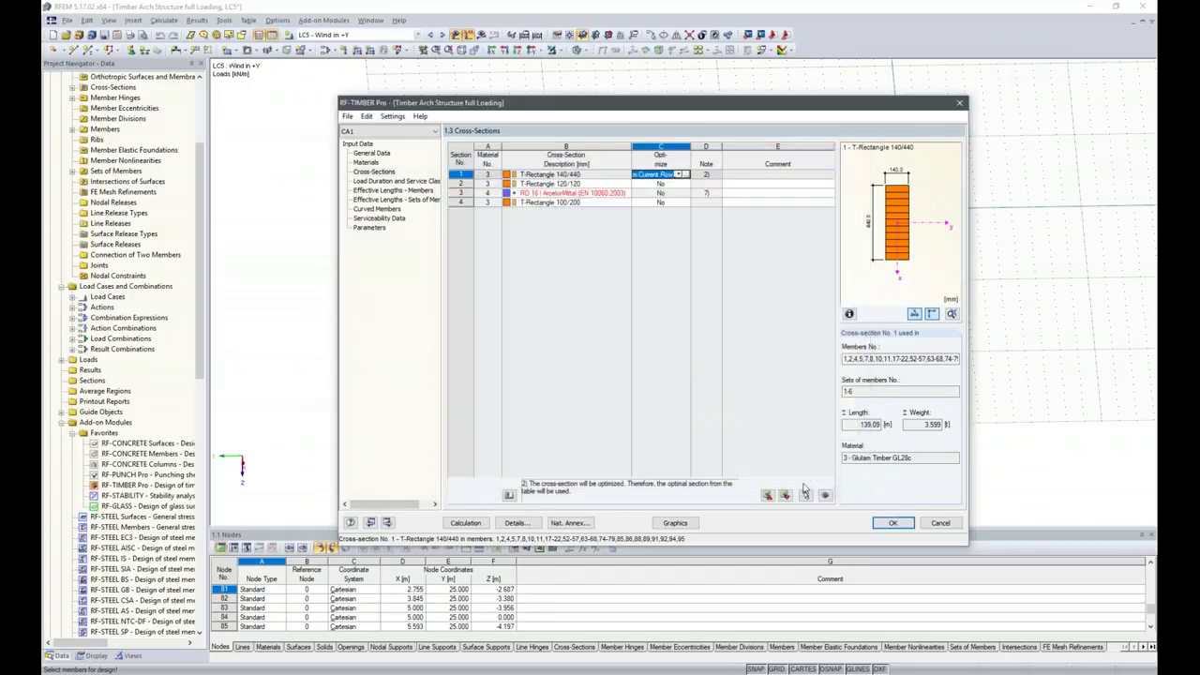
- Enable optimization of only the height h for section 4, T-Rectangle 100/200, and accept the parameters
left_click(664, 202)
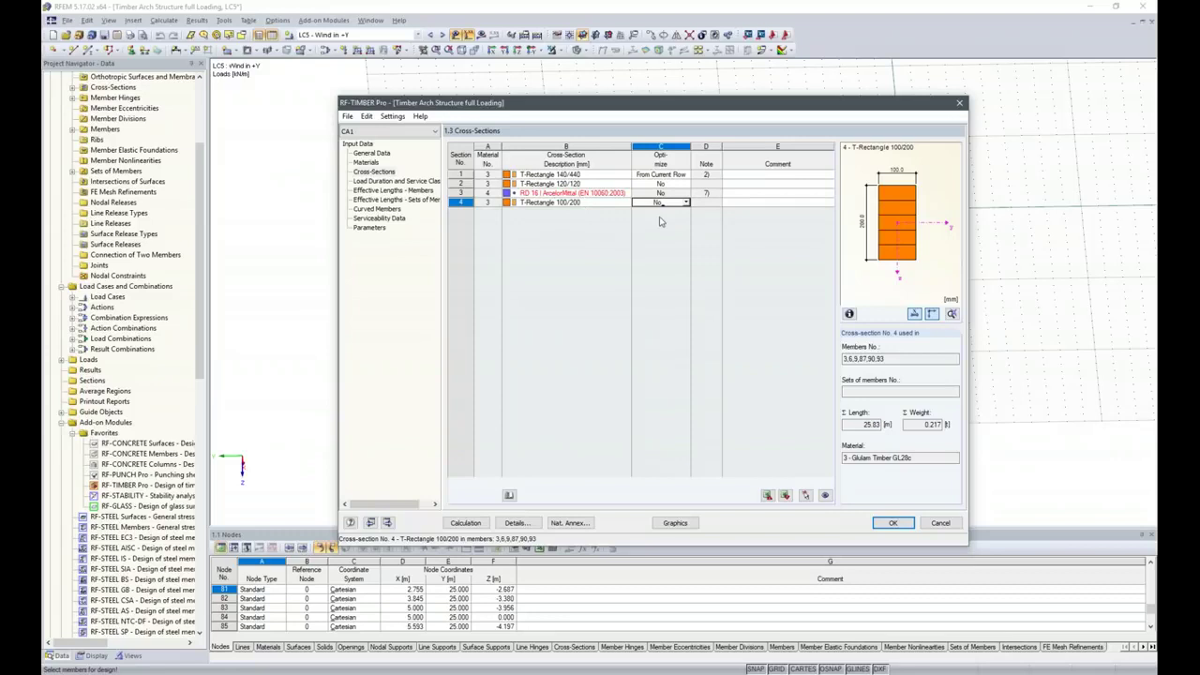
left_click(685, 203)
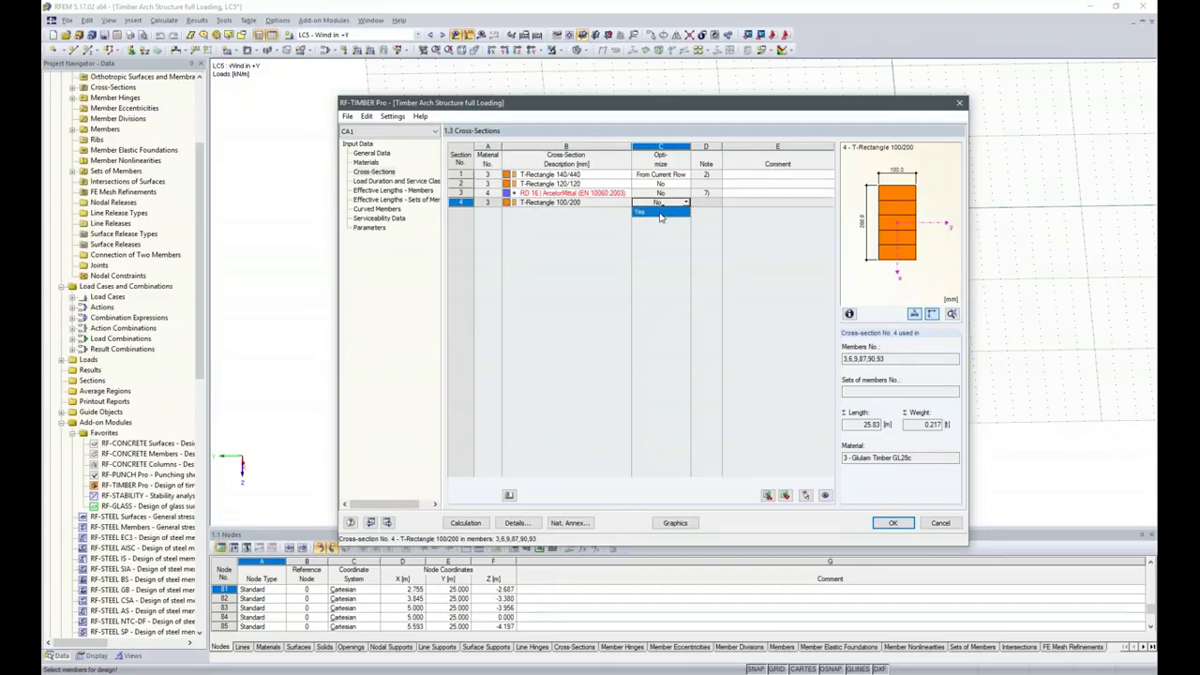
left_click(661, 213)
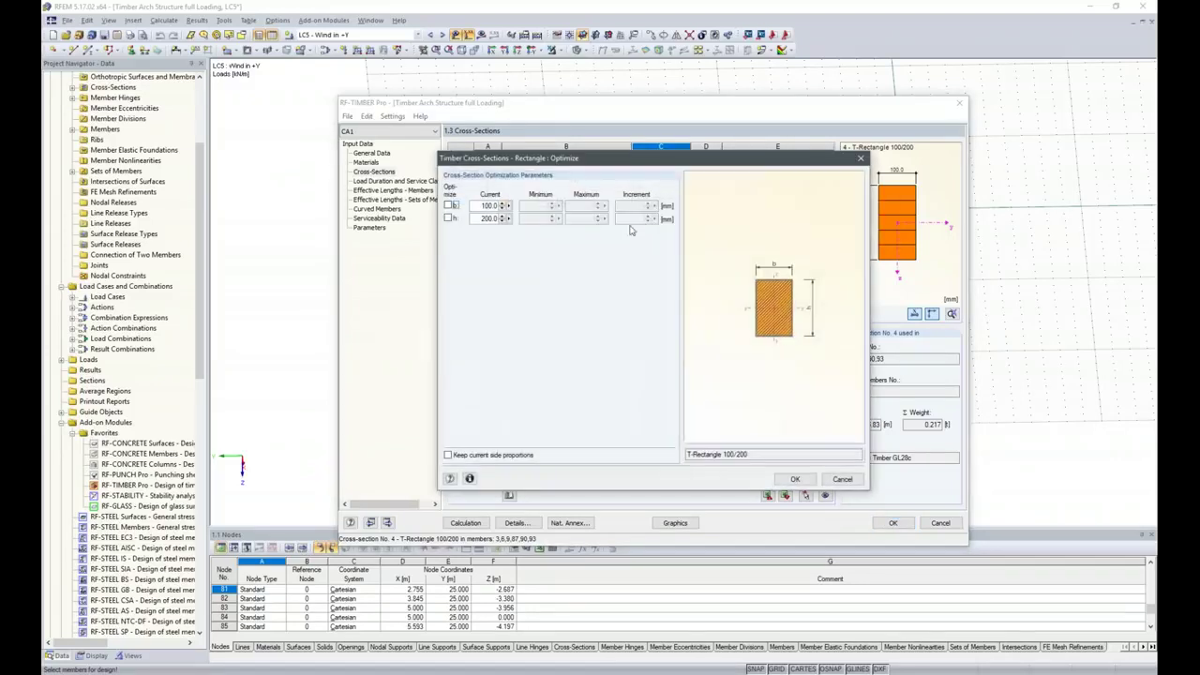
left_click(448, 219)
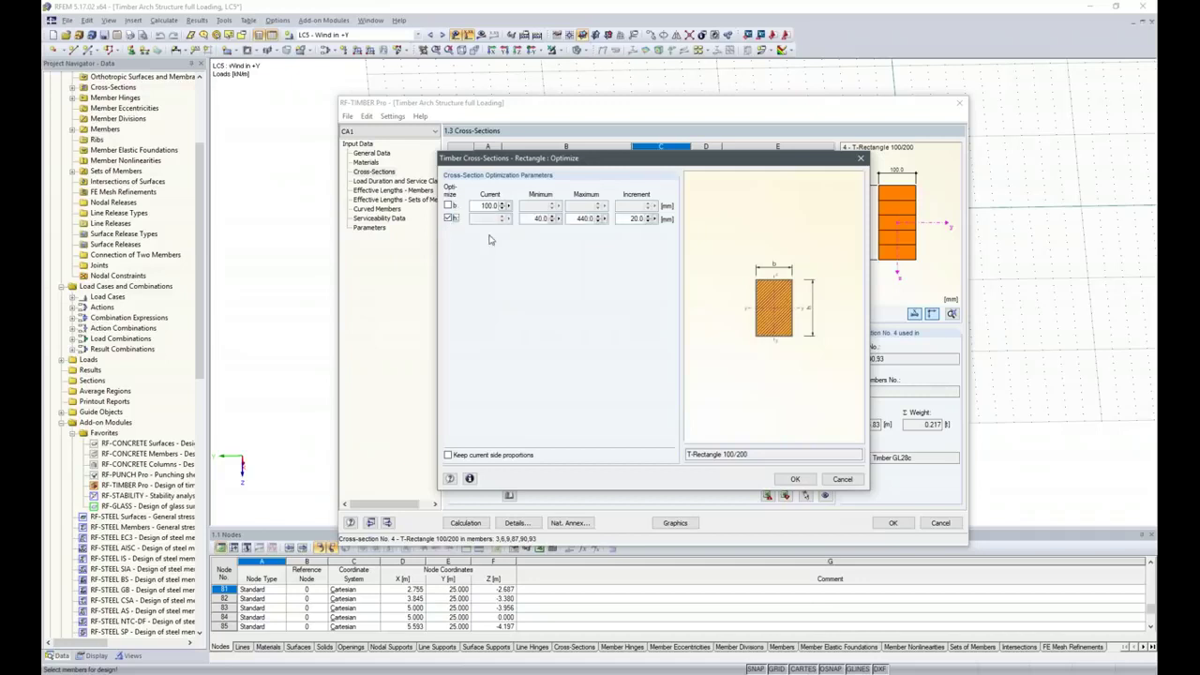
left_click(530, 219)
left_click(795, 479)
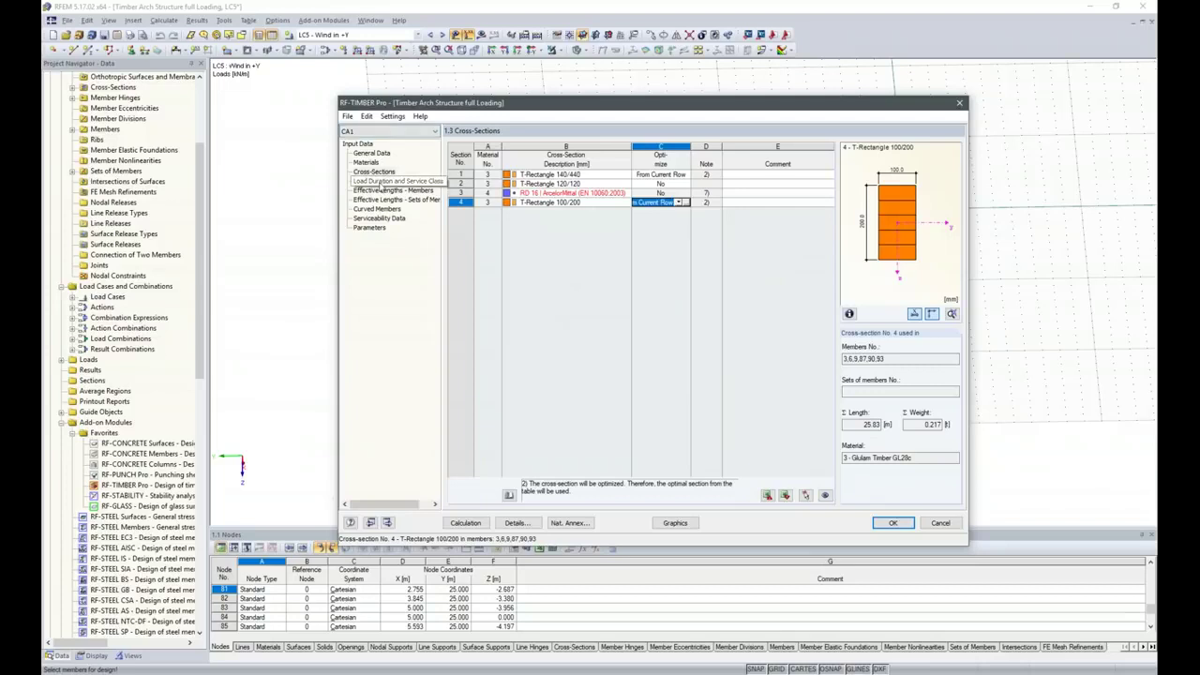
- Examine the load duration and service class data and the effective lengths of the members and sets of members
left_click(385, 181)
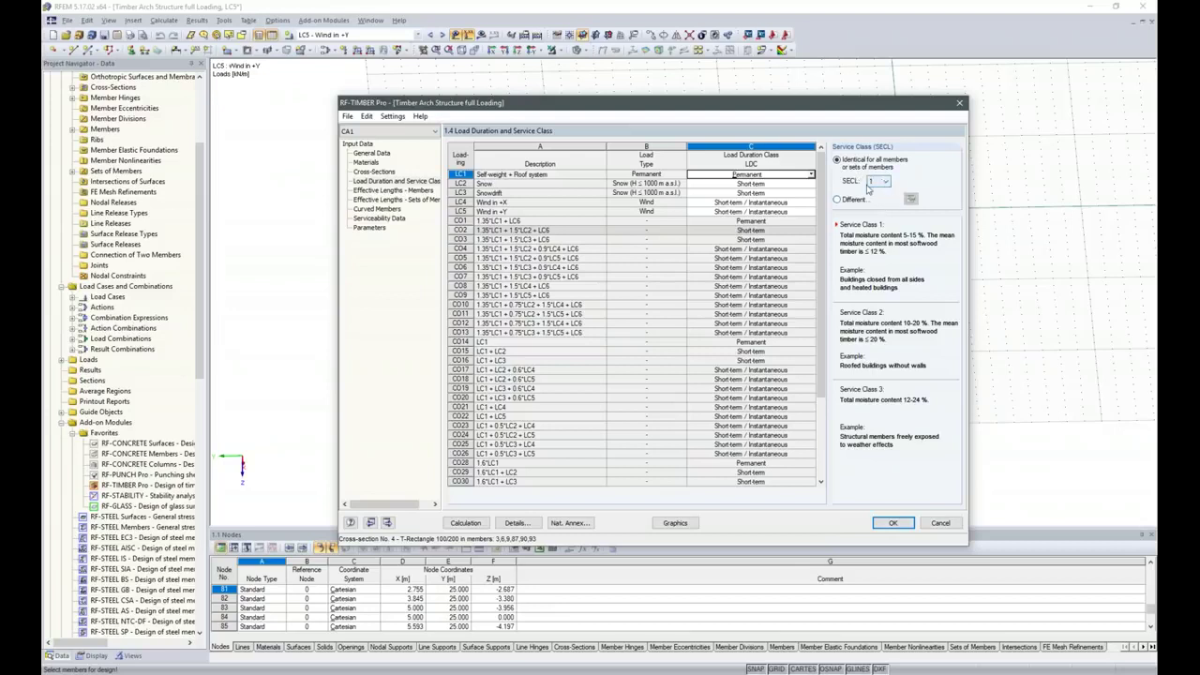
left_click(392, 190)
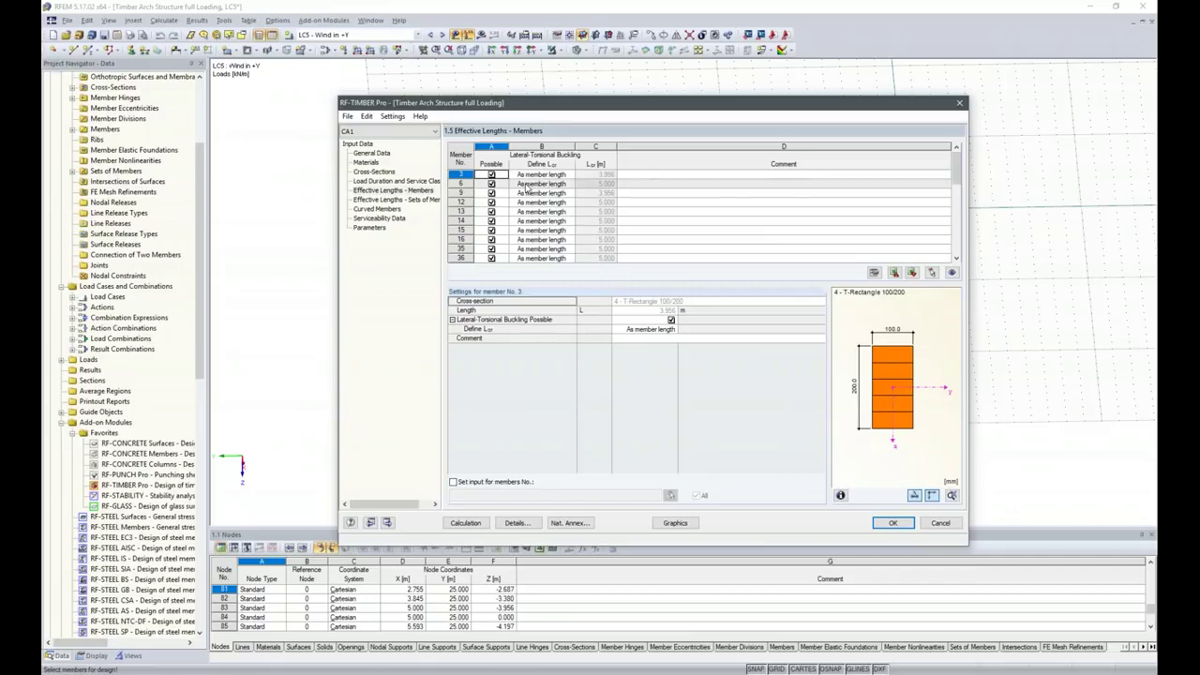
left_click_drag(596, 105, 632, 69)
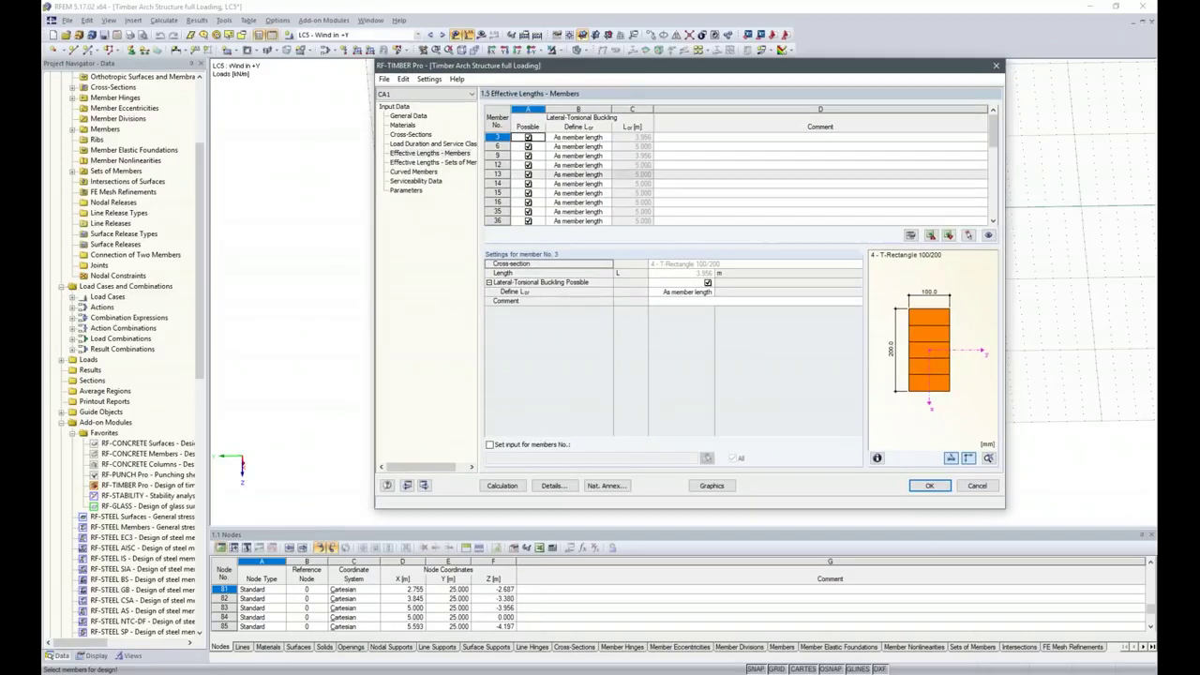
left_click(402, 165)
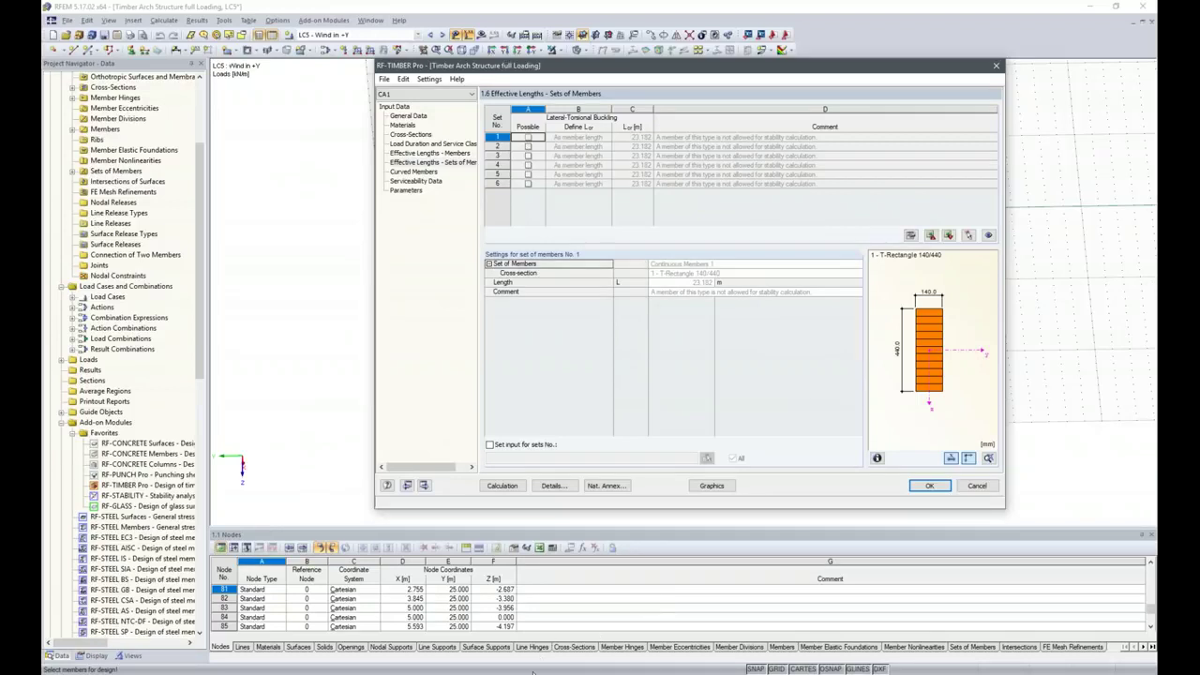
mouse_move(533, 672)
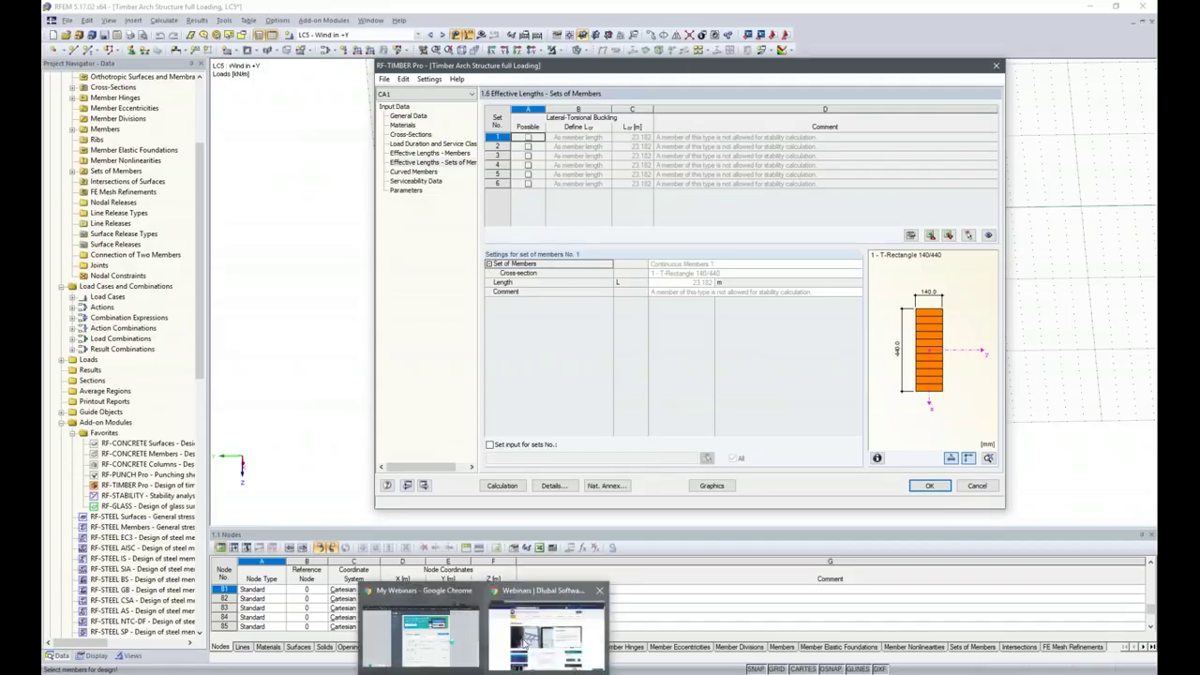
left_click(547, 627)
right_click(609, 51)
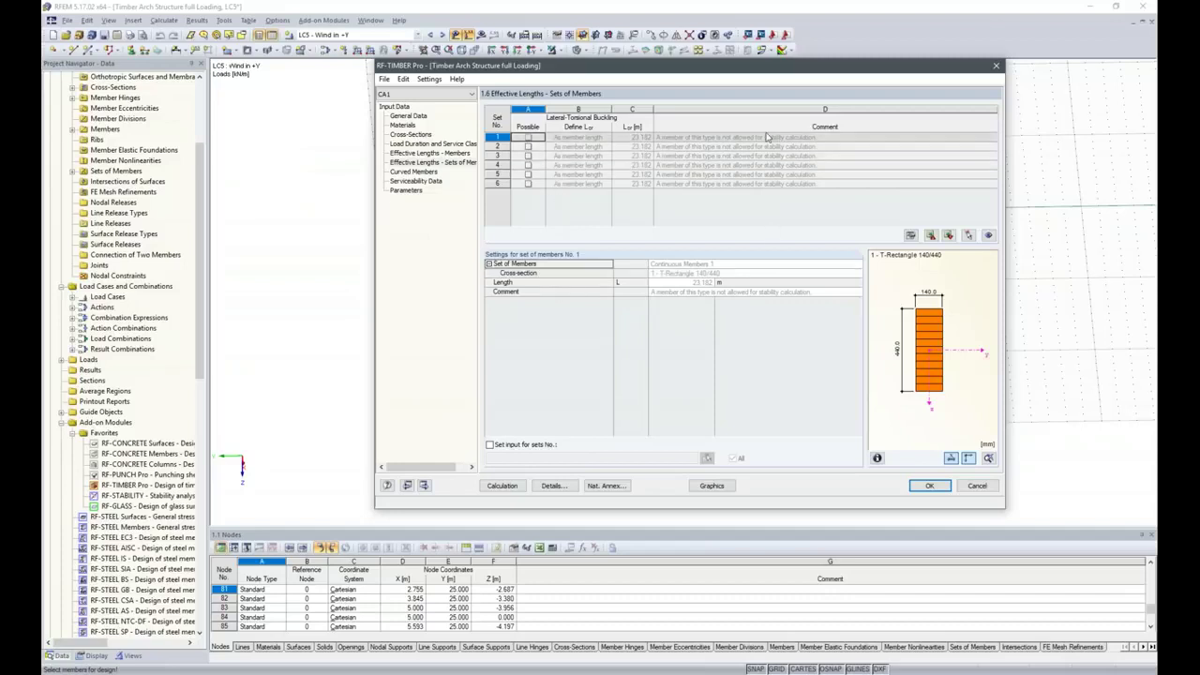
- Examine the curved members' laminate and perpendicular tension data and compare them with the arches in the model
left_click(417, 176)
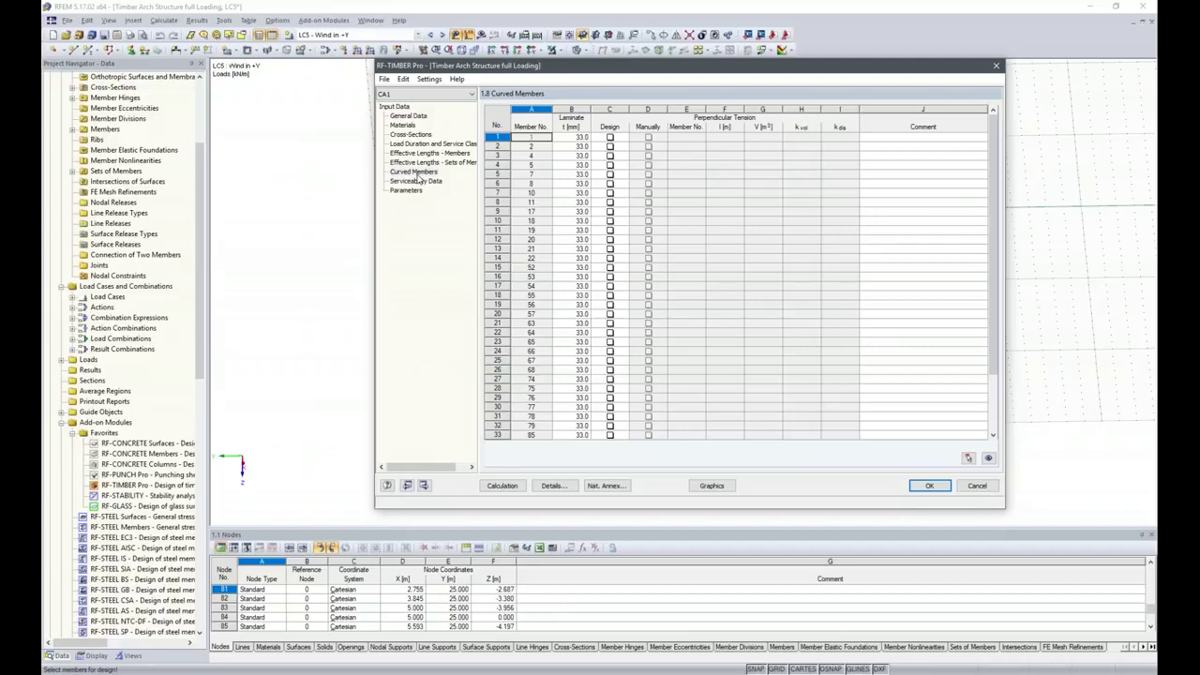
left_click_drag(661, 67, 482, 412)
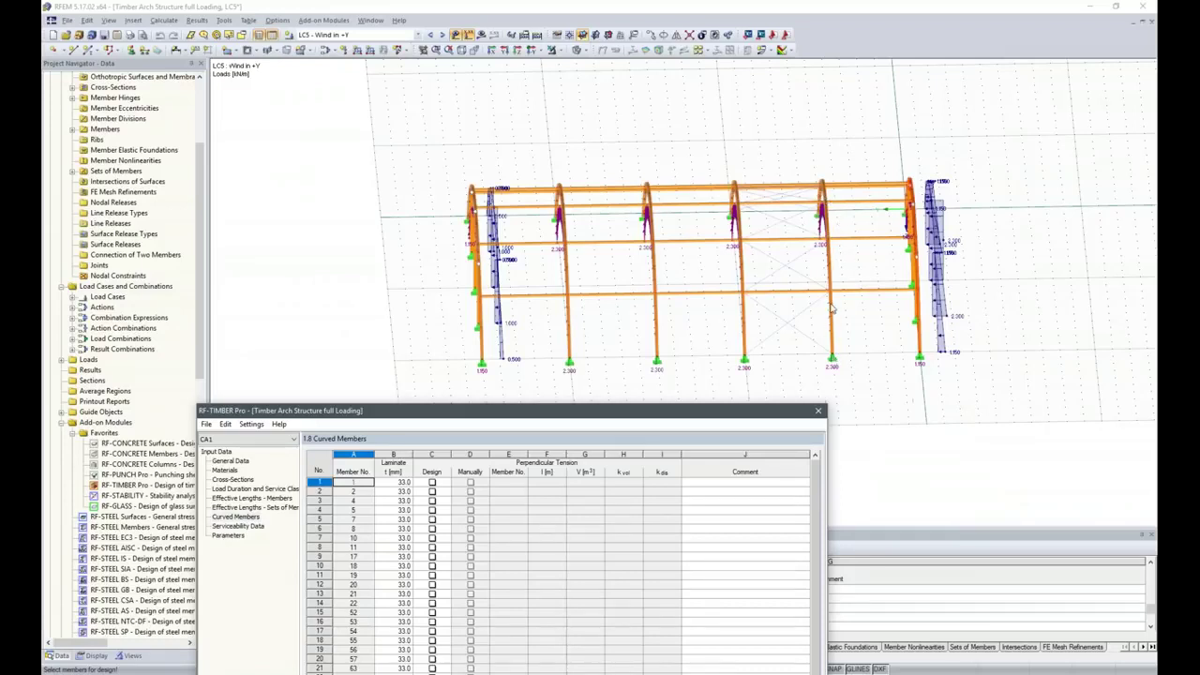
left_click_drag(686, 419, 822, 60)
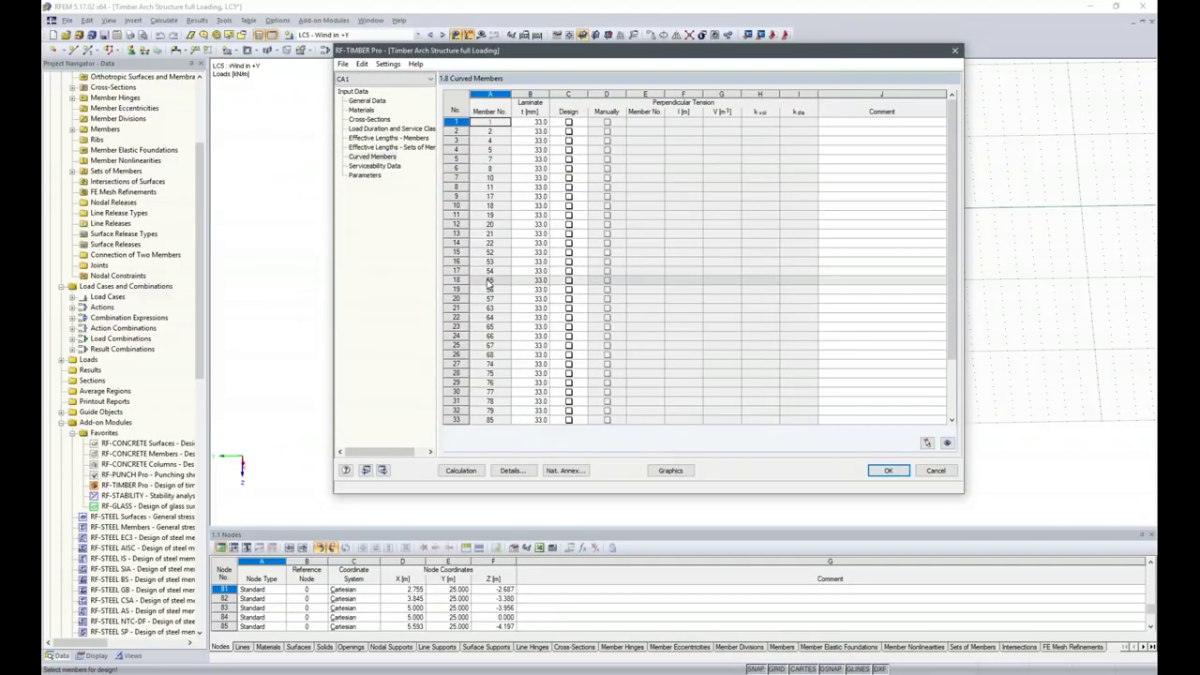
- In the first row of the serviceability data, set the reference to Set of Members and assign set number 1
left_click(371, 166)
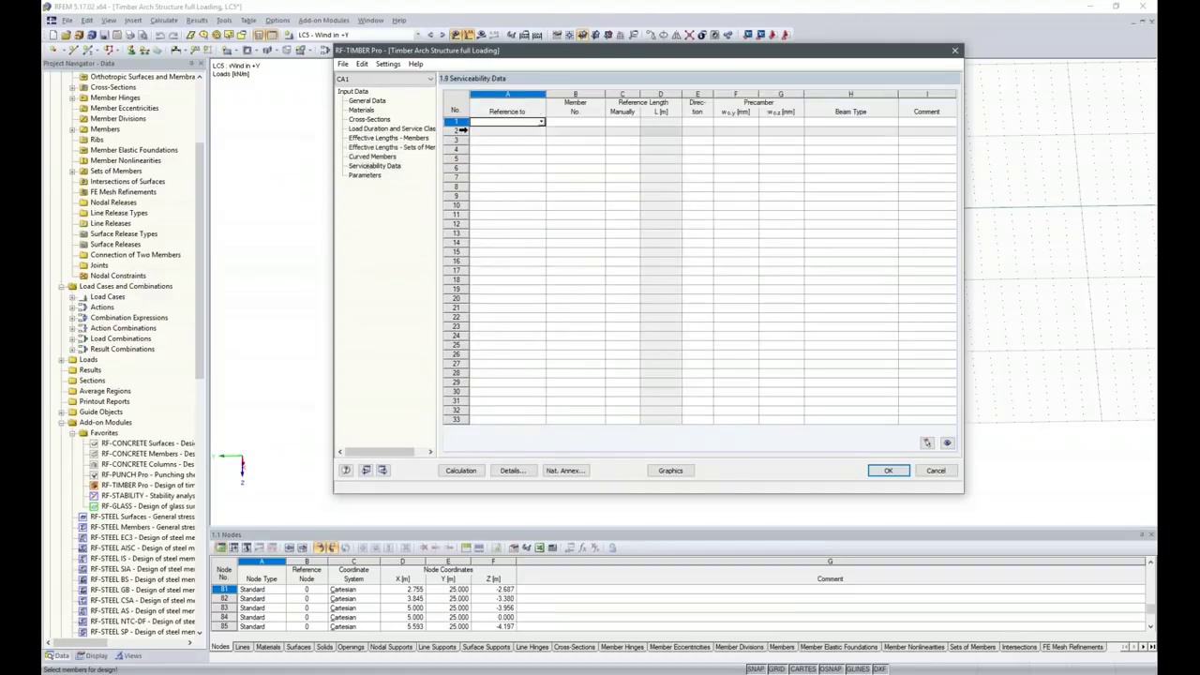
left_click(543, 123)
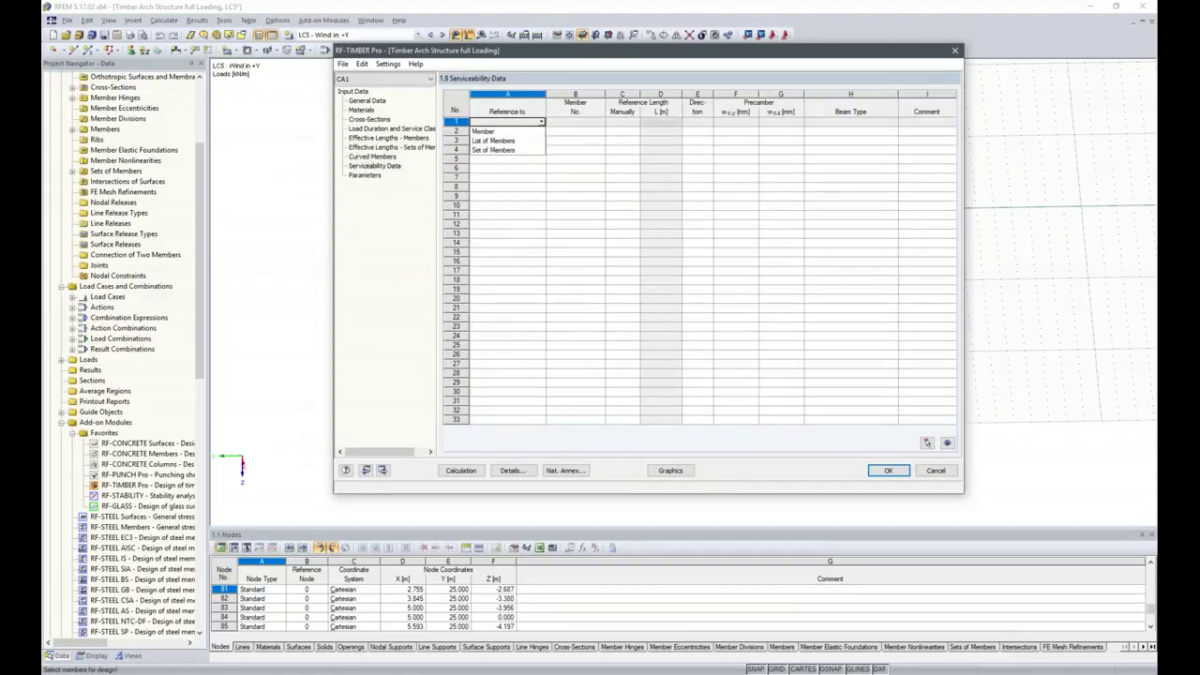
left_click(518, 152)
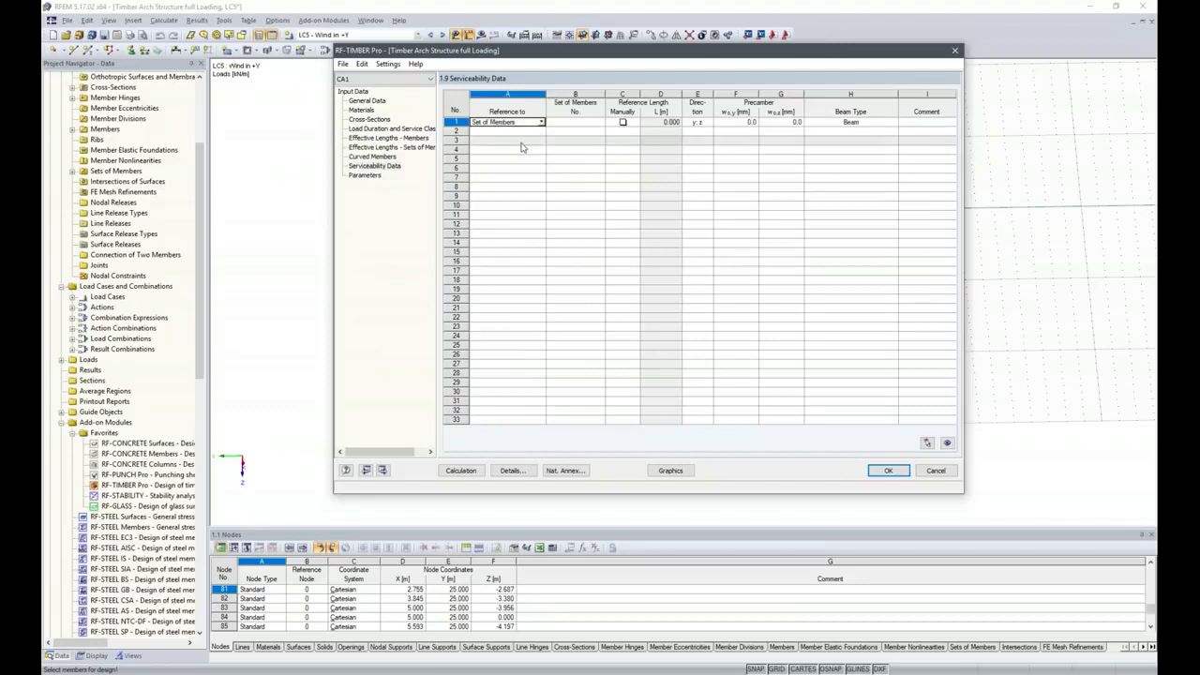
left_click(566, 123)
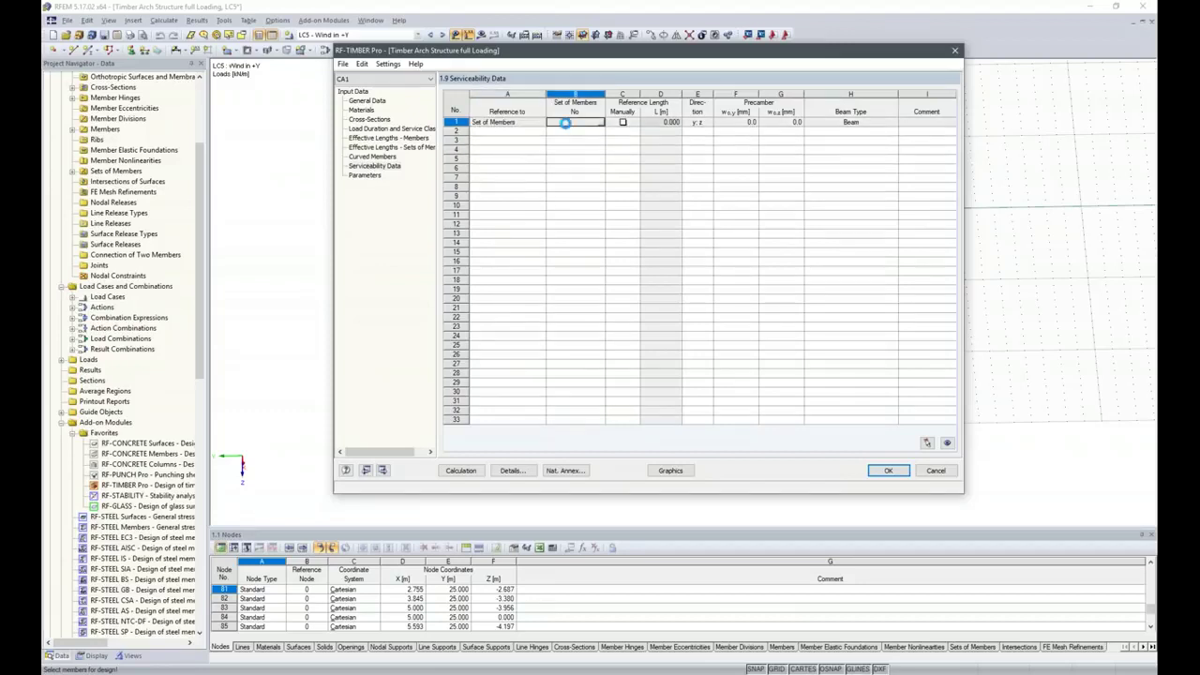
type("1-6")
left_click(622, 159)
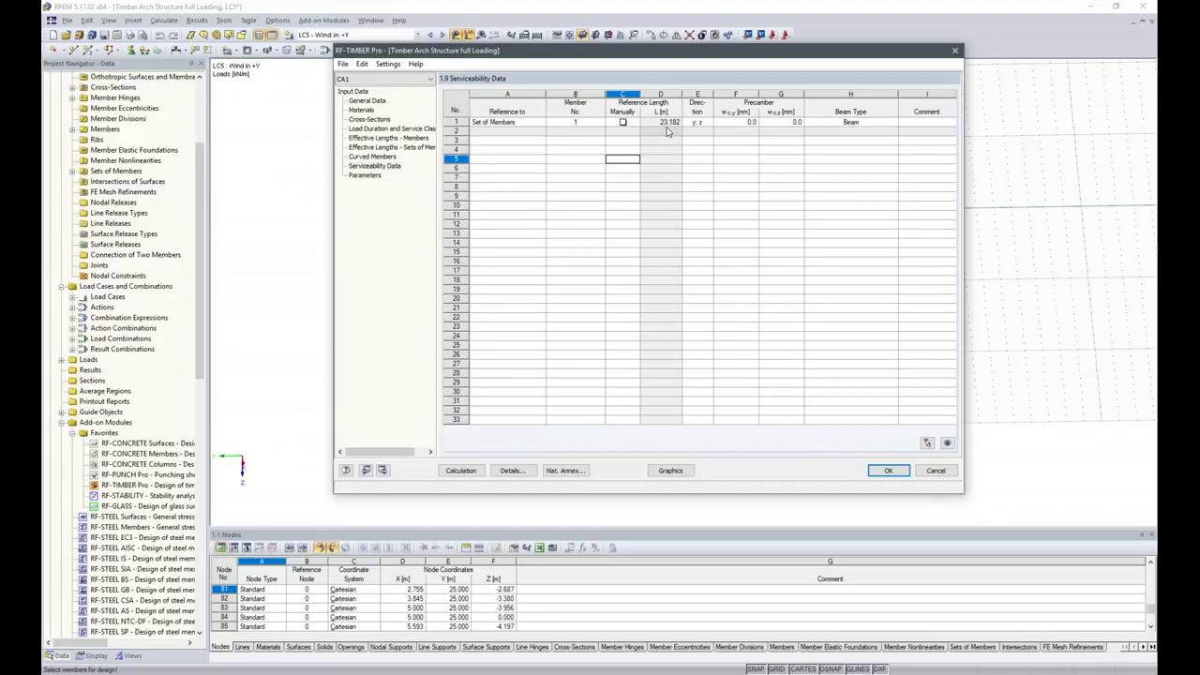
- In the parameters data, choose Shear Force Reduction as the reduction type of the first reduction
left_click(365, 175)
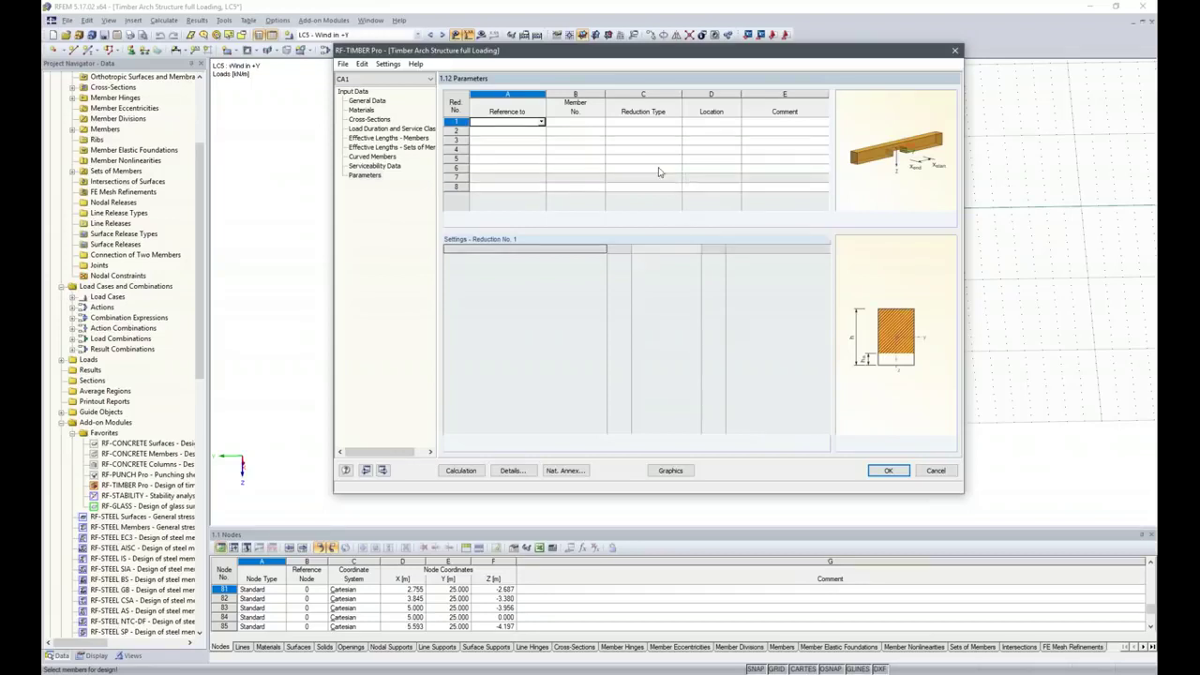
left_click(671, 121)
left_click(676, 123)
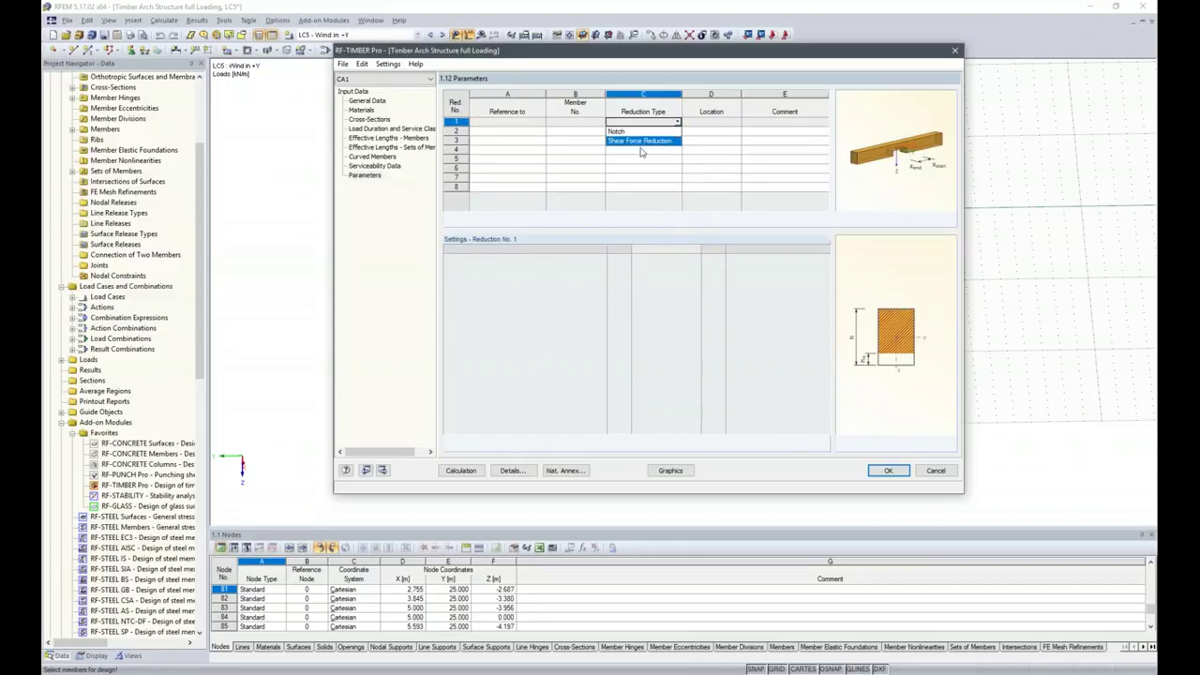
left_click(642, 141)
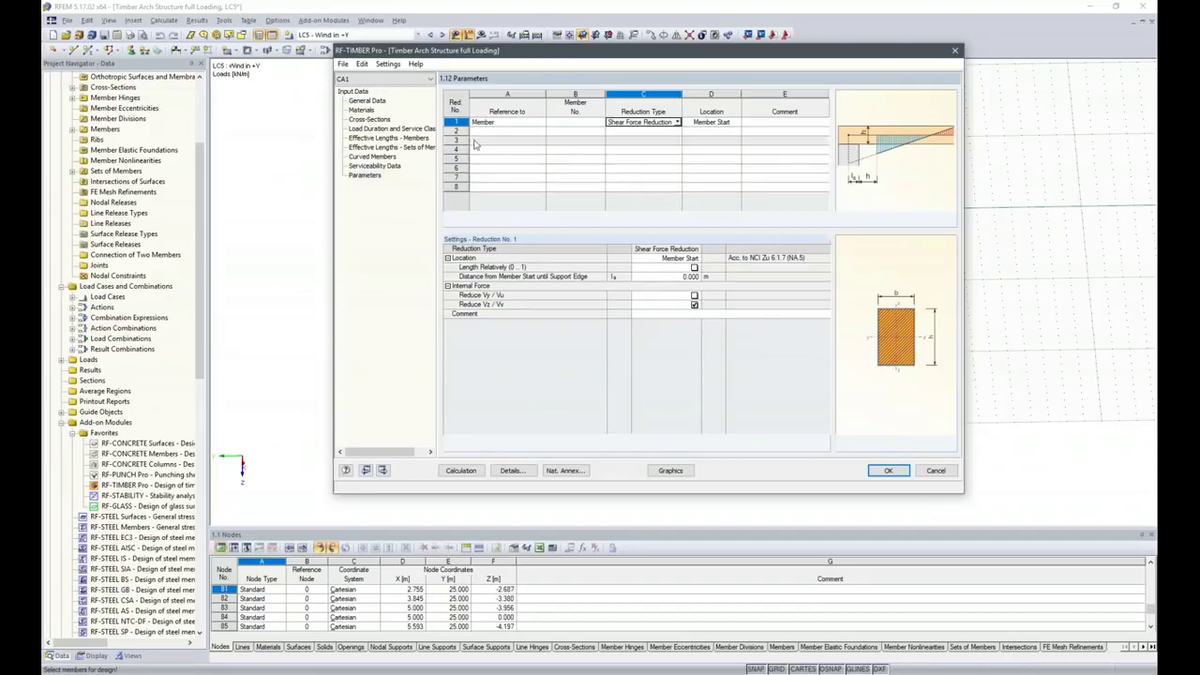
- Run the timber design calculation and review the design ratios by load case
left_click(460, 470)
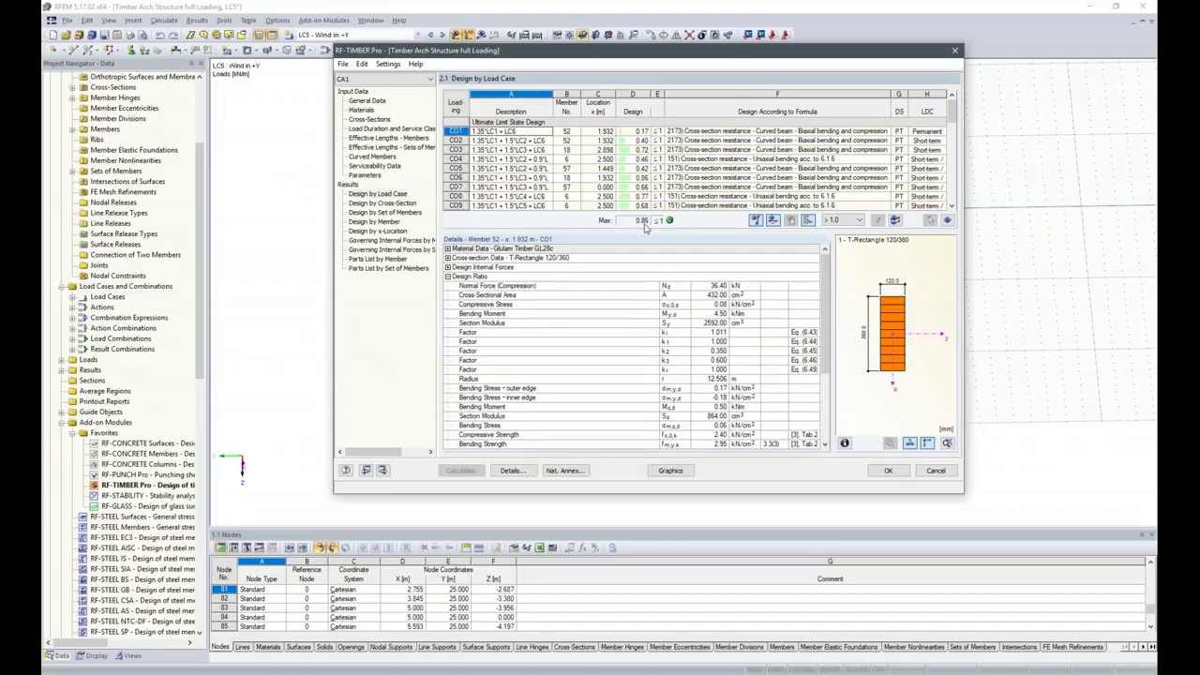
left_click_drag(953, 114, 954, 127)
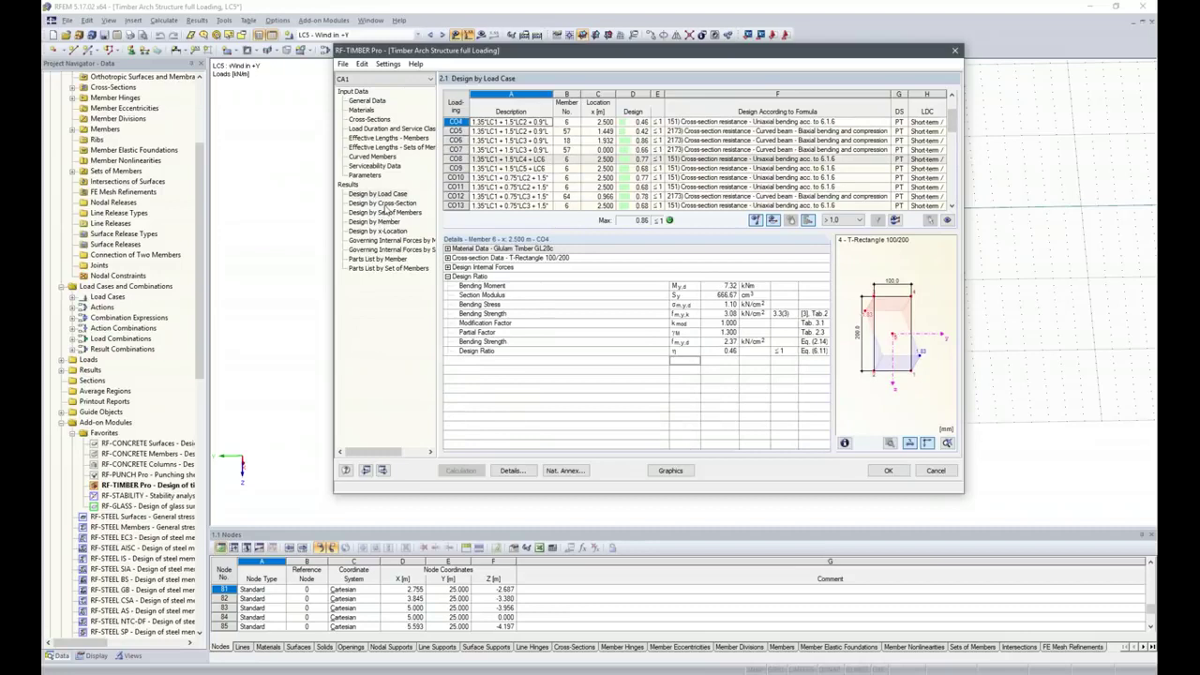
- Review the design ratios by cross-section, checking the governing curved-beam check of T-Rectangle 120/360 and the bending check of T-Rectangle 100/200
left_click(385, 202)
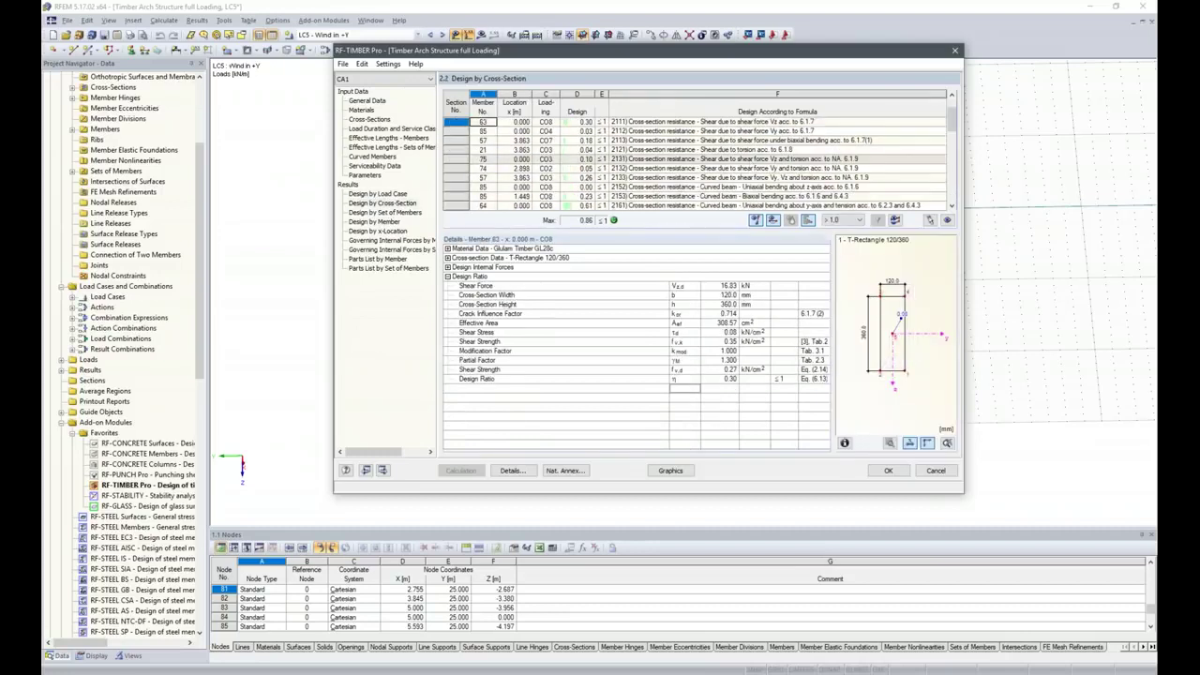
scroll(594, 160, "down", 1)
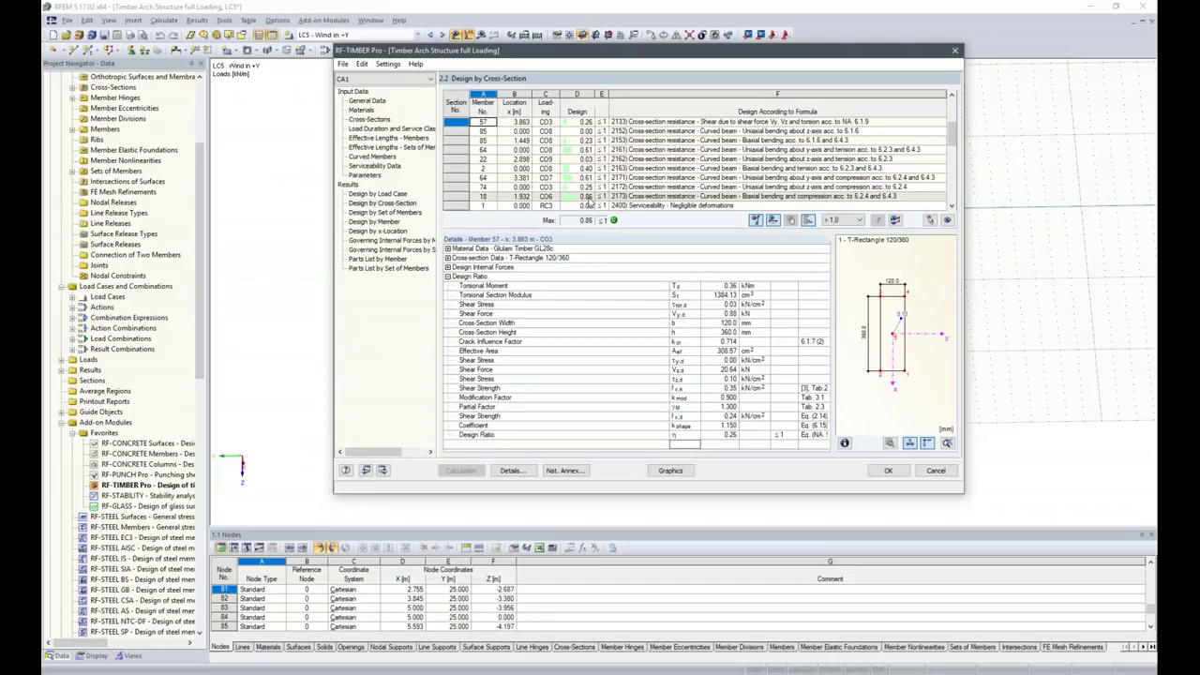
left_click(589, 199)
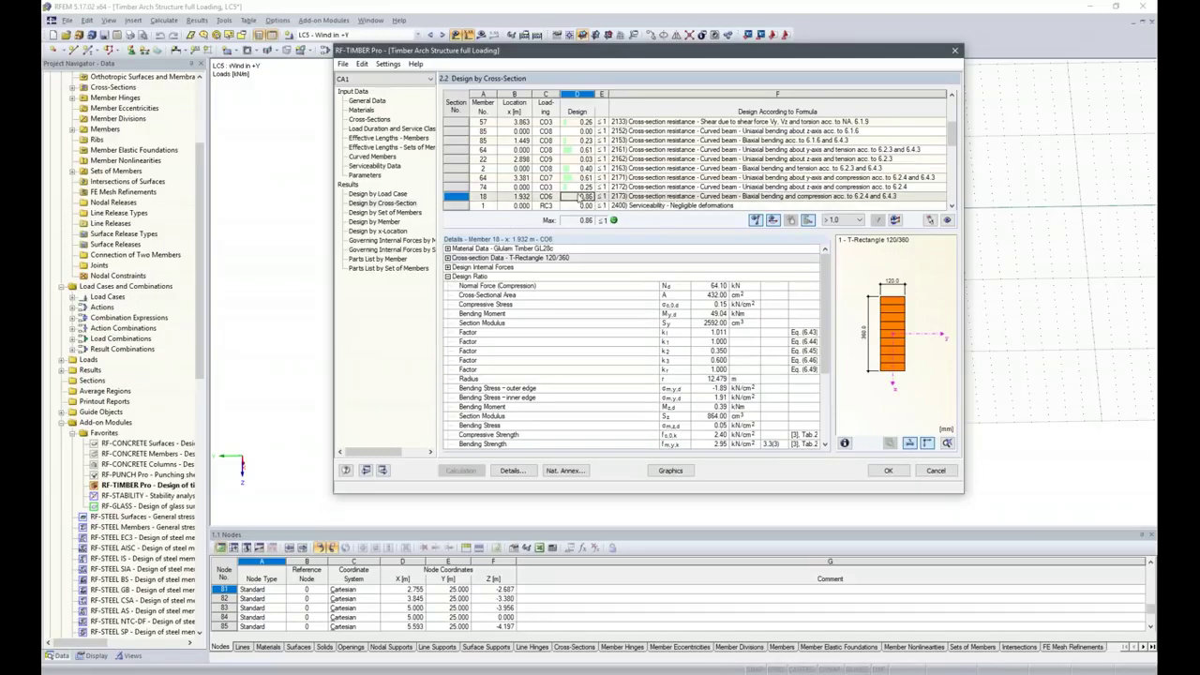
scroll(587, 202, "down", 3)
scroll(588, 201, "down", 2)
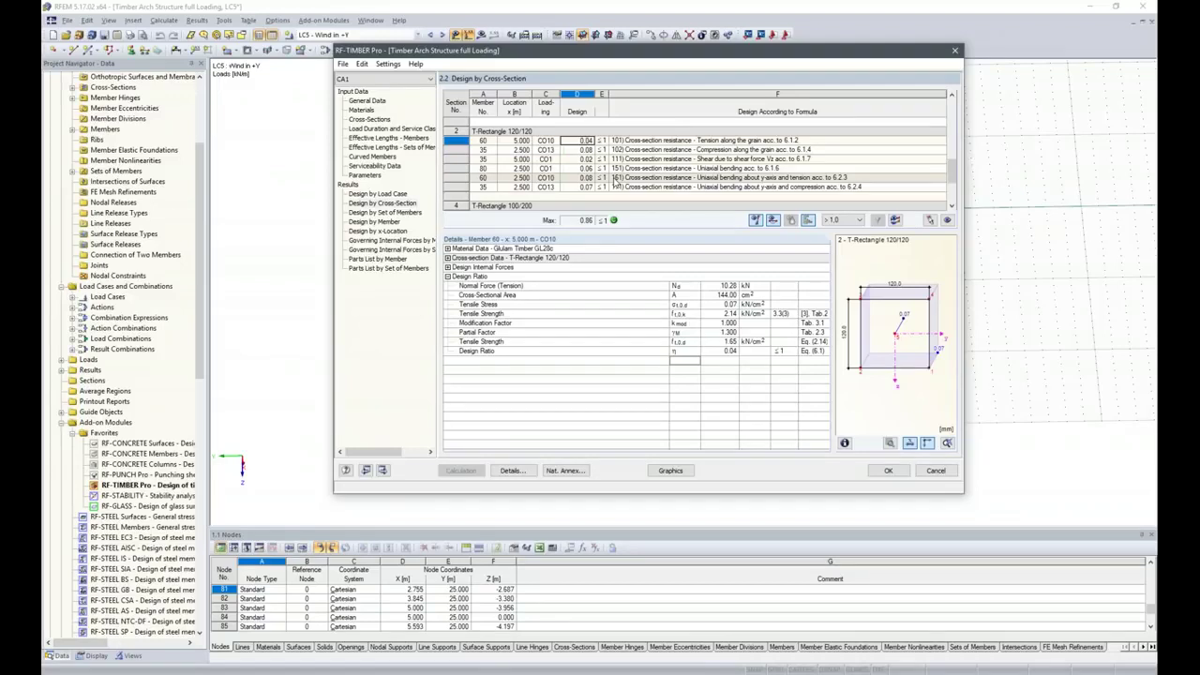
scroll(615, 178, "down", 1)
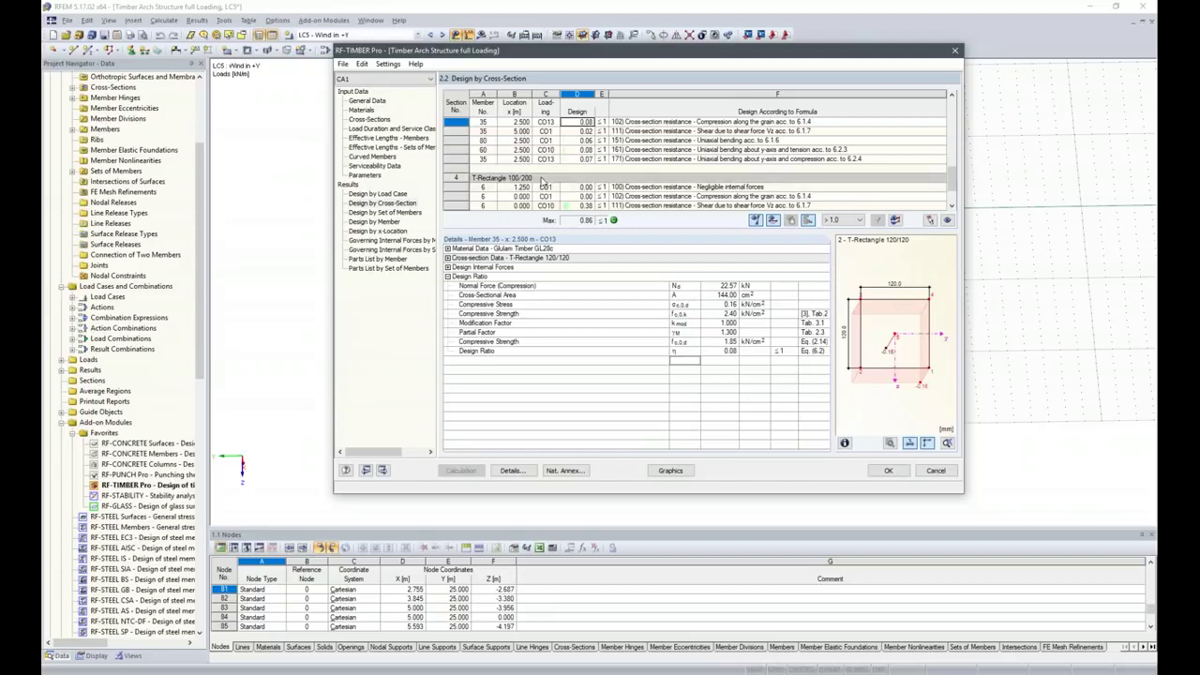
scroll(542, 180, "down", 2)
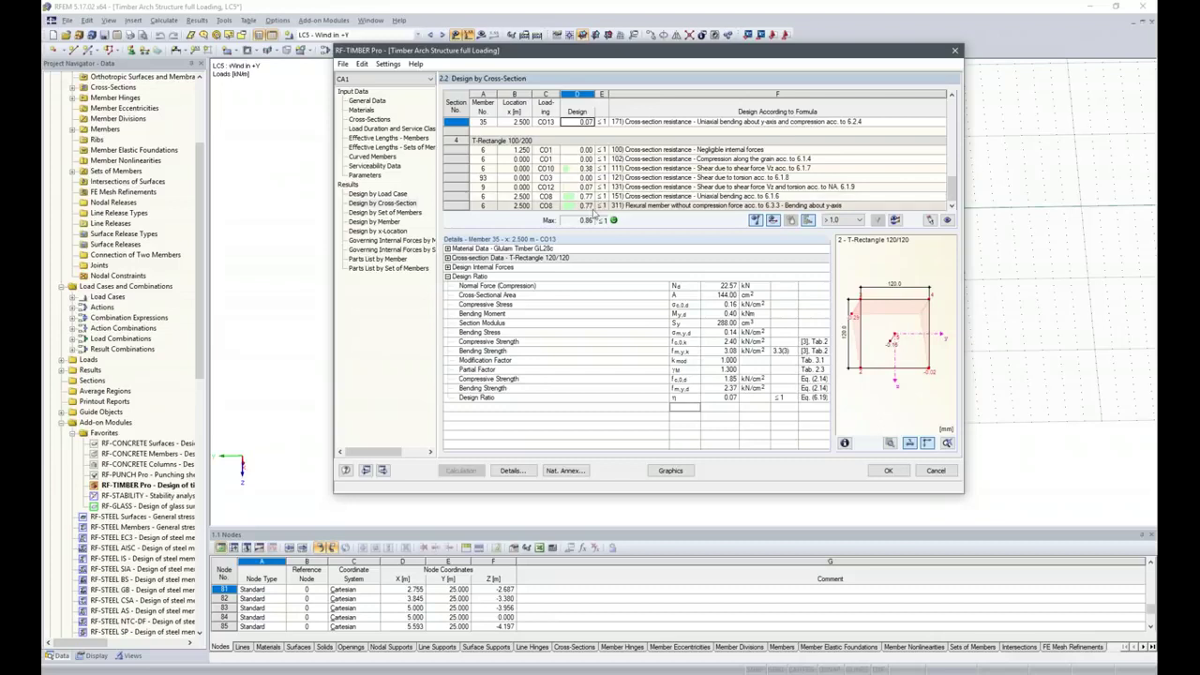
left_click(588, 206)
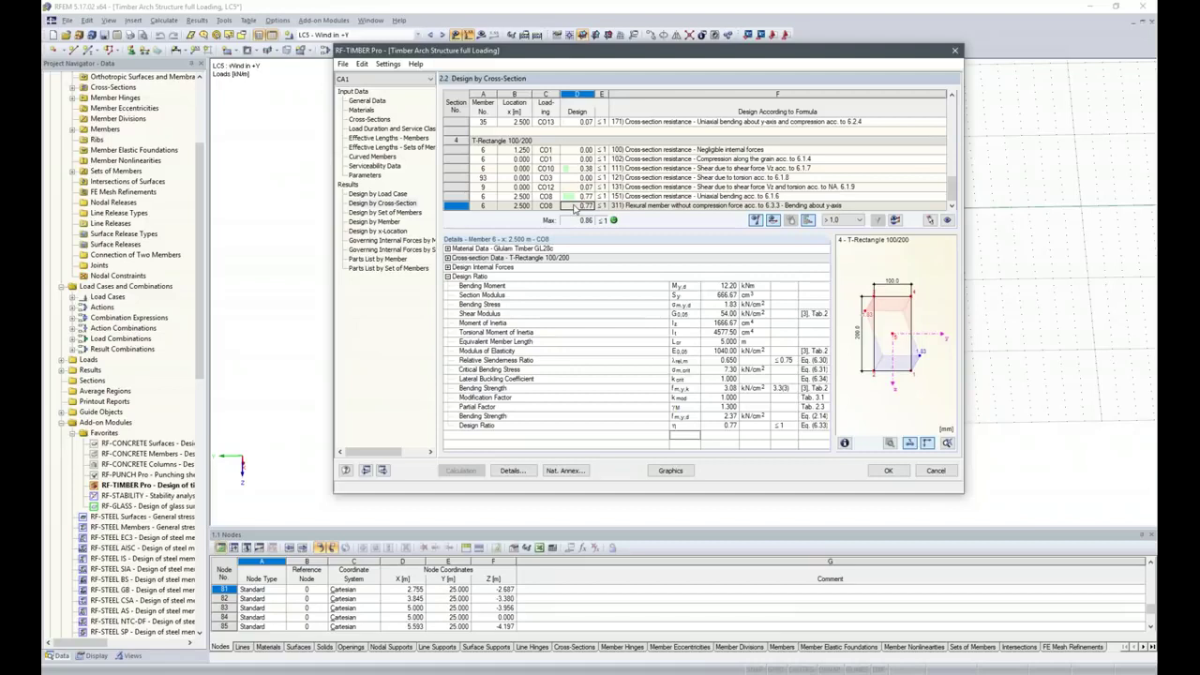
- In the cross-sections data, change section 1 to T-Rectangle 120/380 and section 4 to T-Rectangle 100/180
left_click(385, 120)
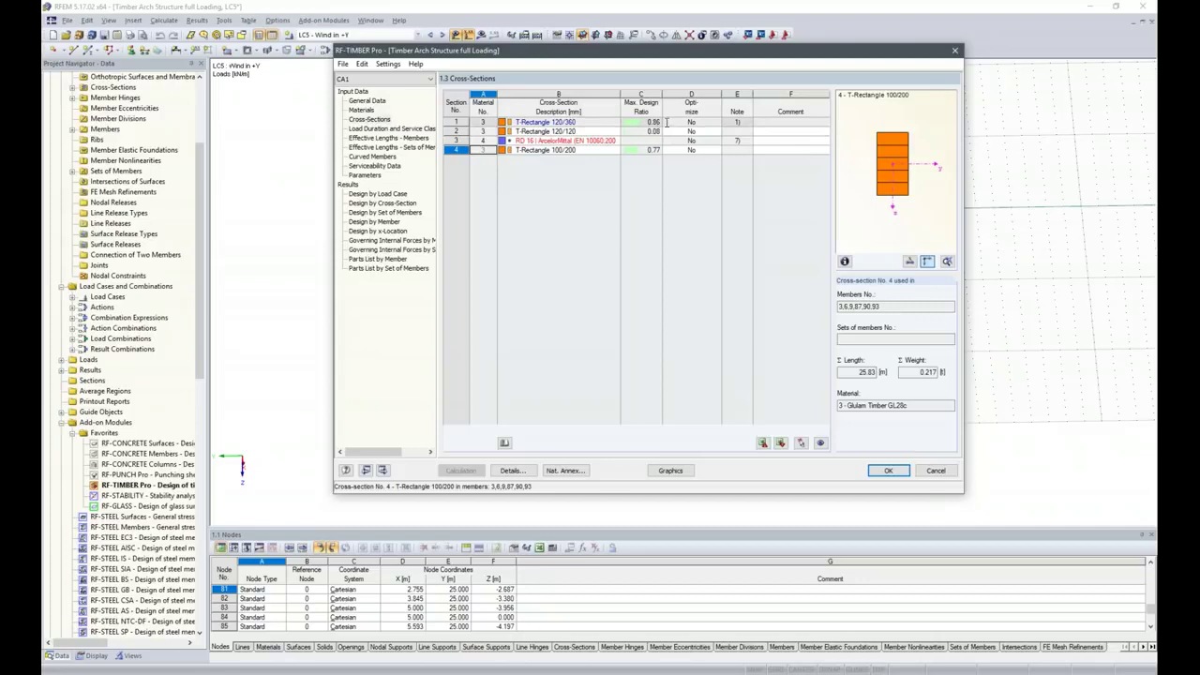
left_click(562, 122)
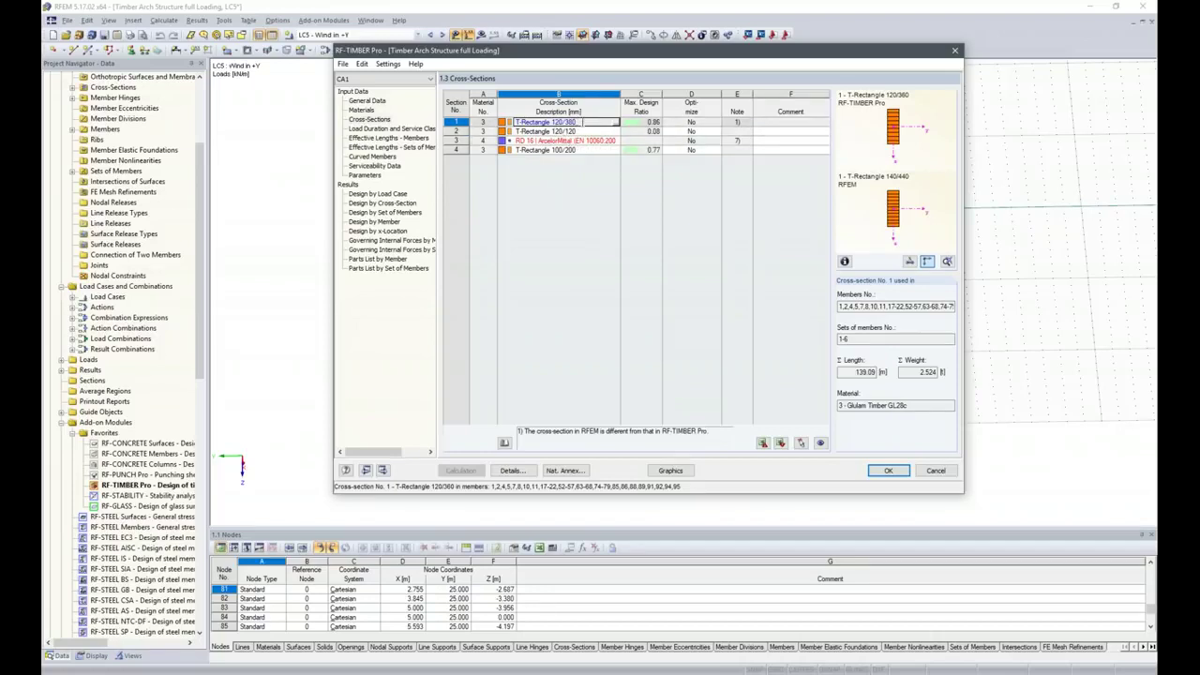
left_click(579, 150)
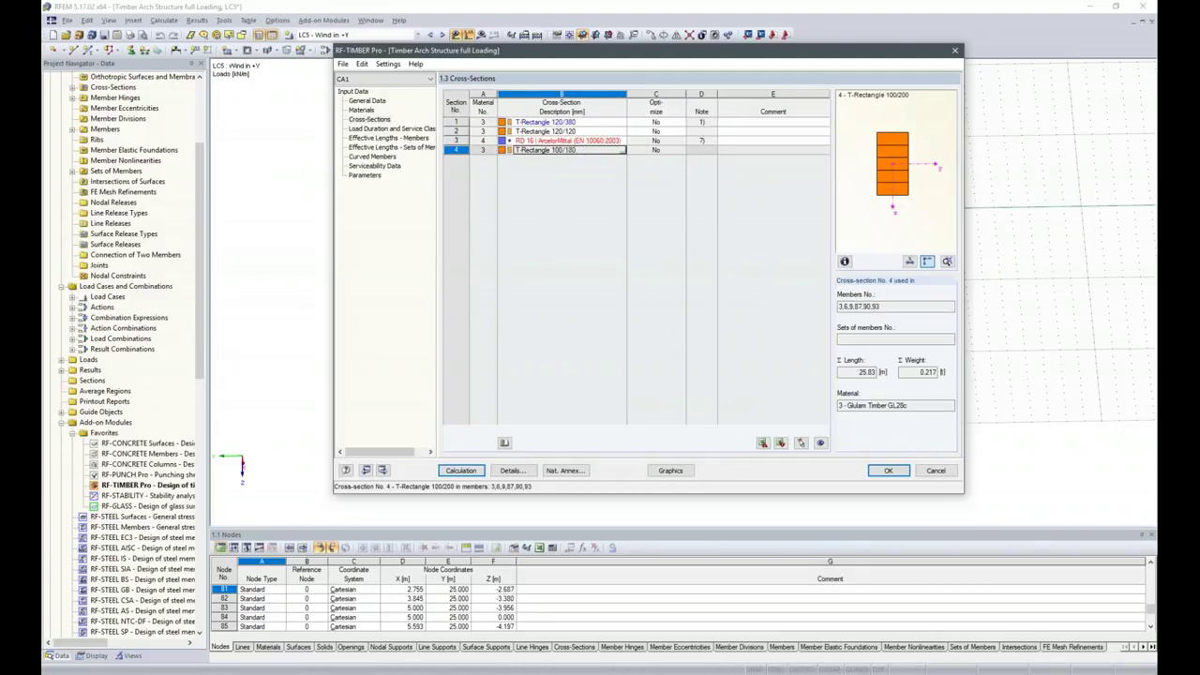
key("Up")
key("Up")
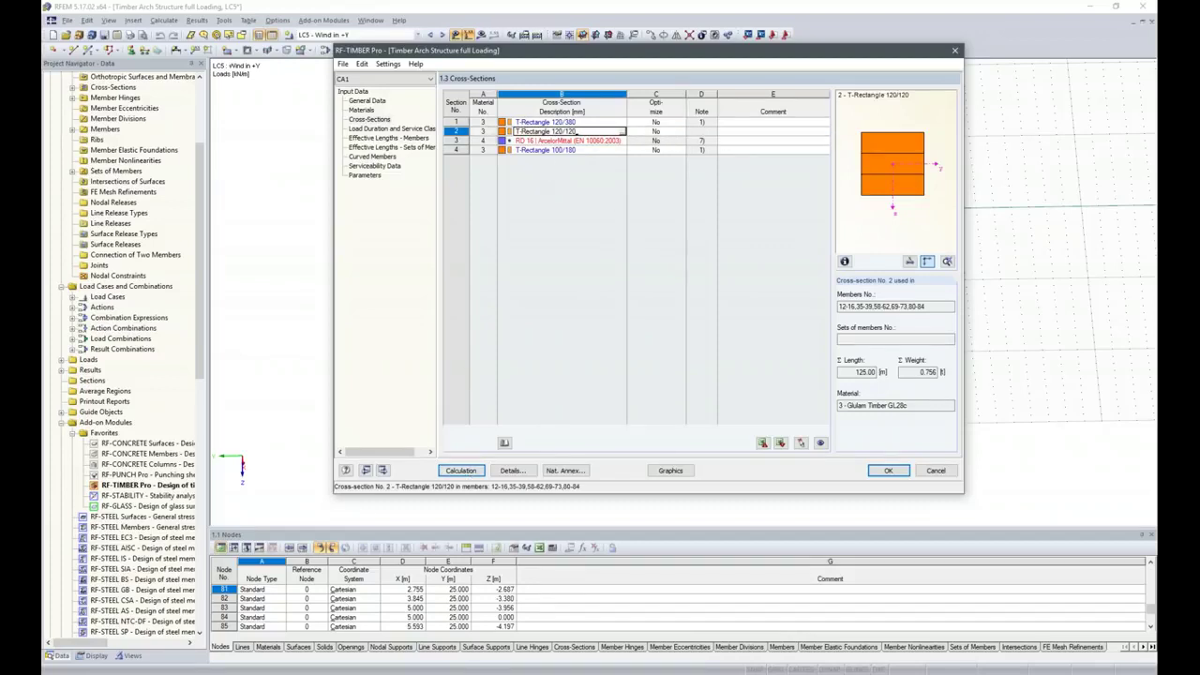
- Export all changed cross-sections to RFEM and agree to delete the existing results
left_click(570, 151)
right_click(567, 150)
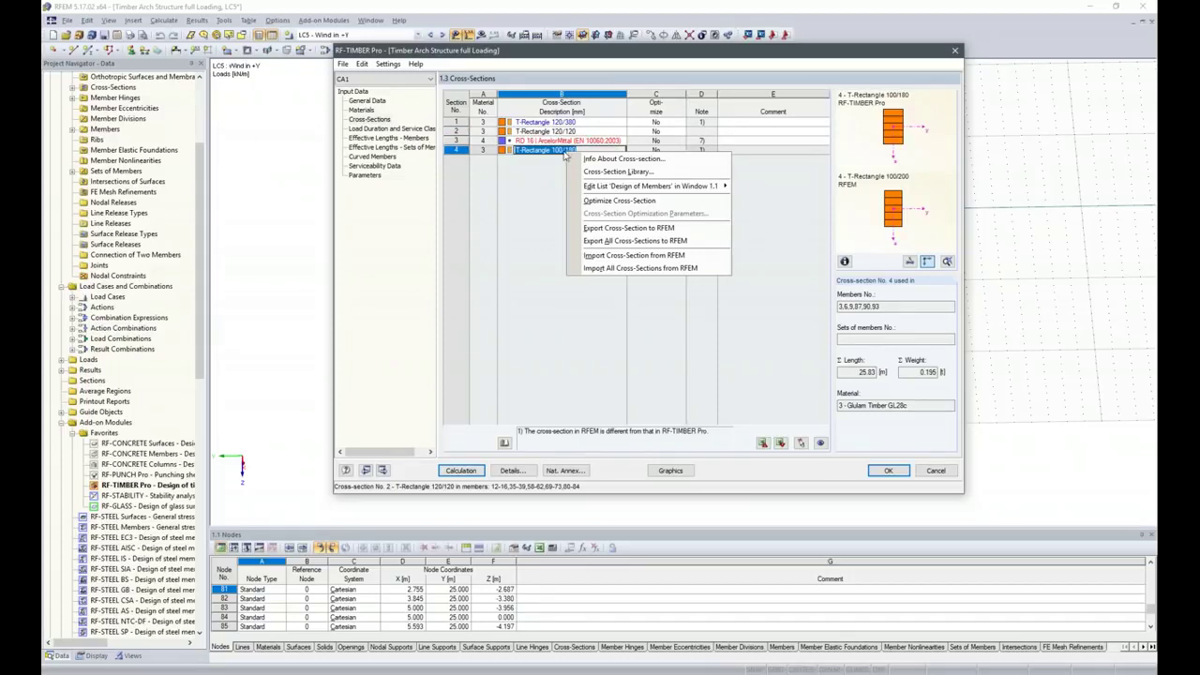
left_click(647, 241)
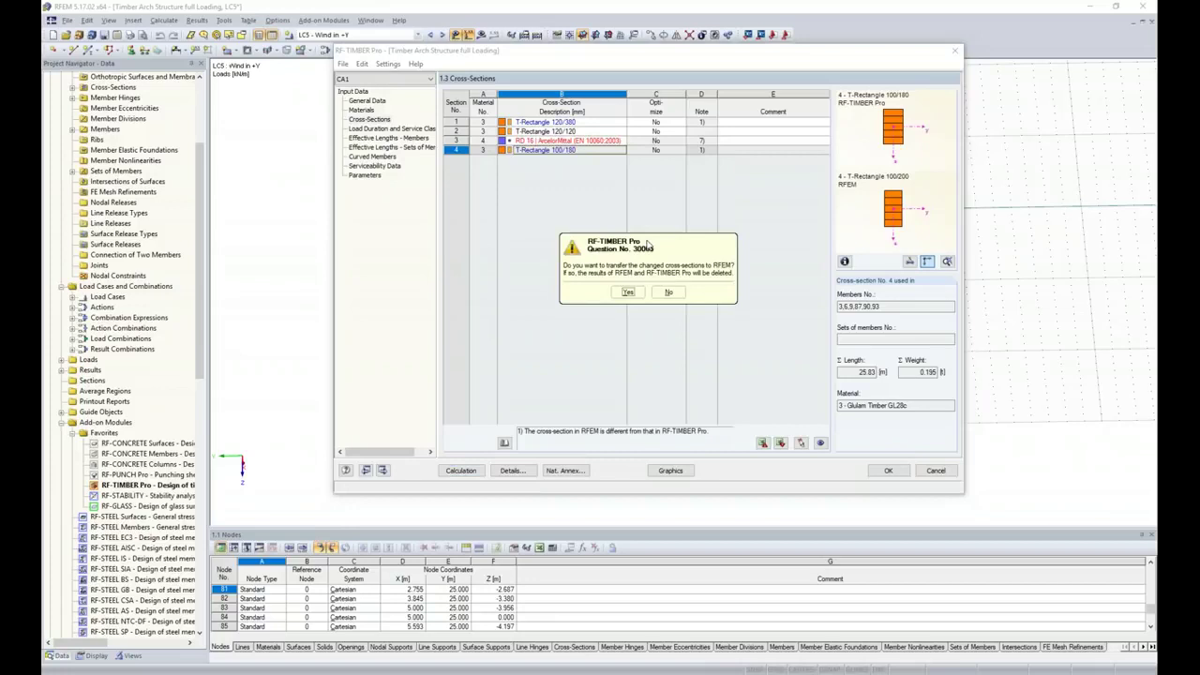
left_click(628, 293)
left_click(630, 294)
left_click(647, 295)
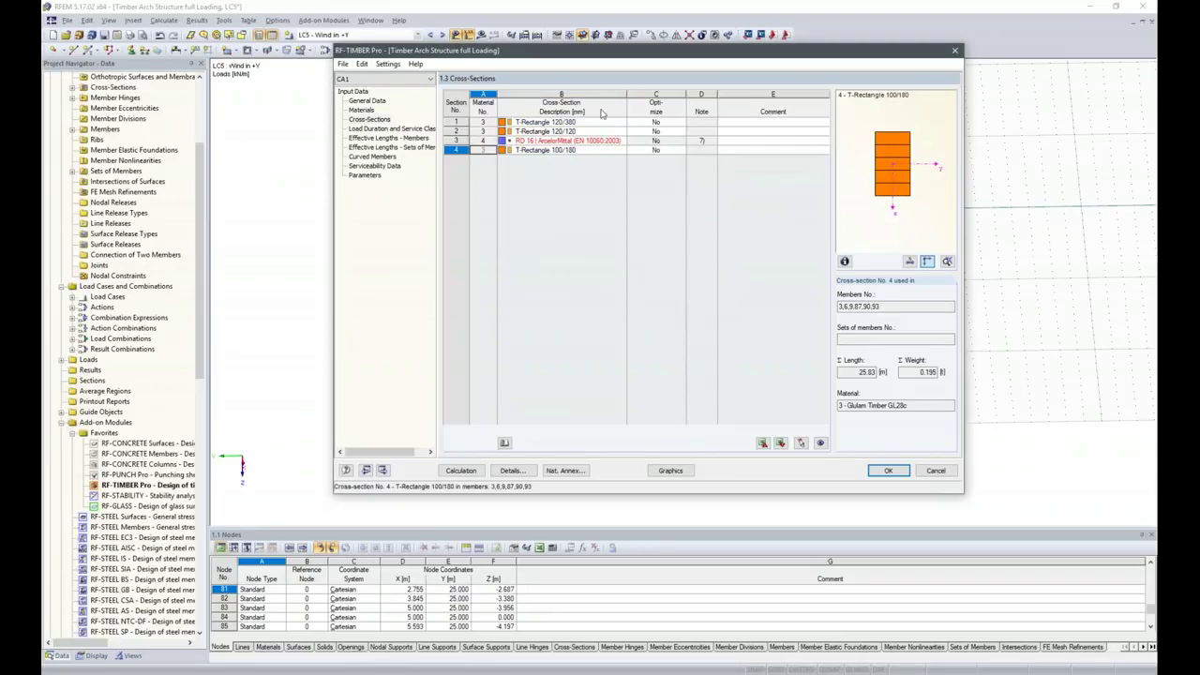
- Recalculate the timber design and open the details of section 1's curved-beam biaxial bending and compression check in the results by cross-section
left_click(458, 470)
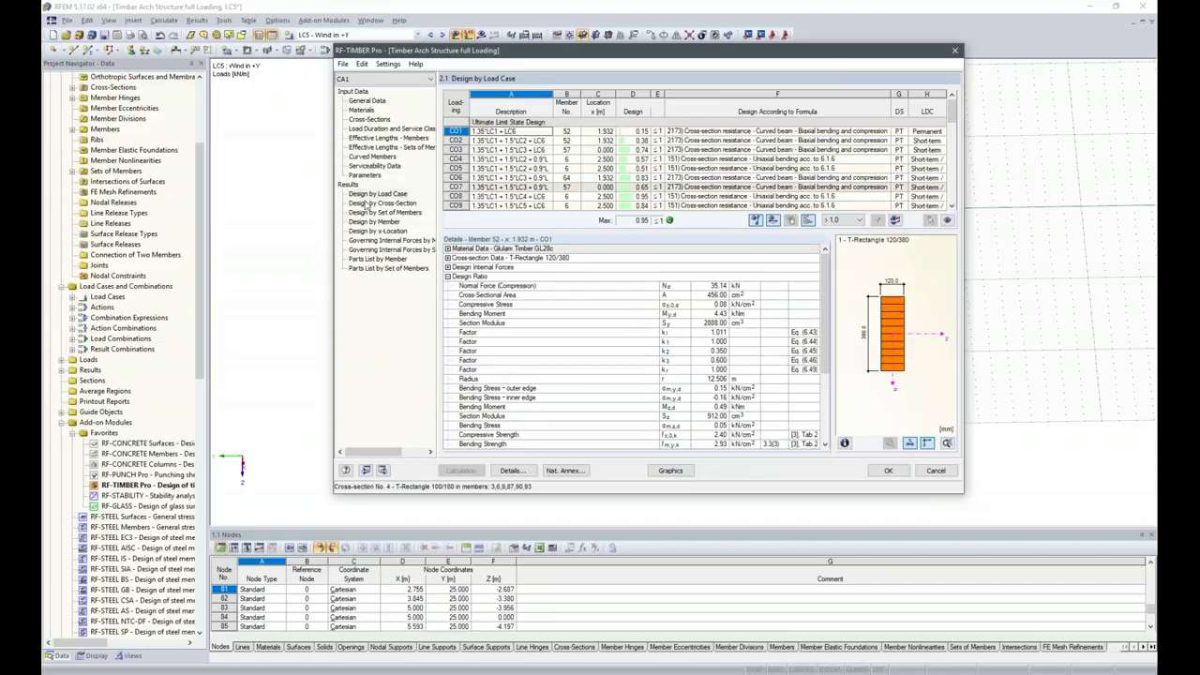
left_click(386, 221)
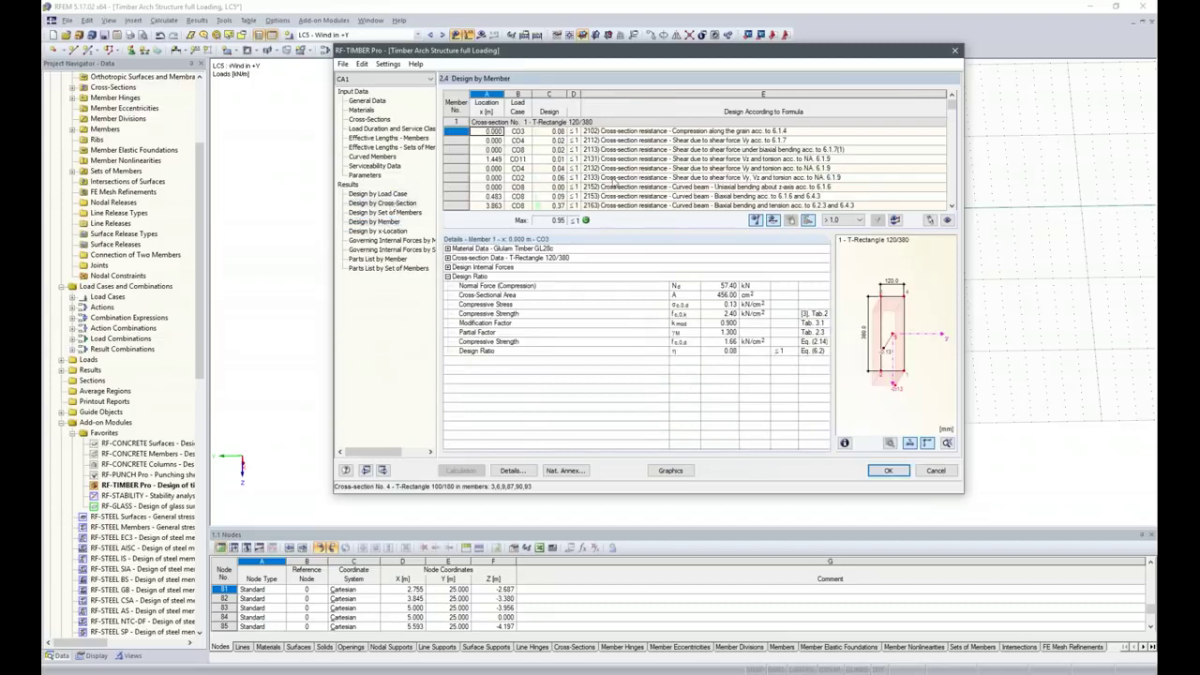
scroll(651, 166, "down", 3)
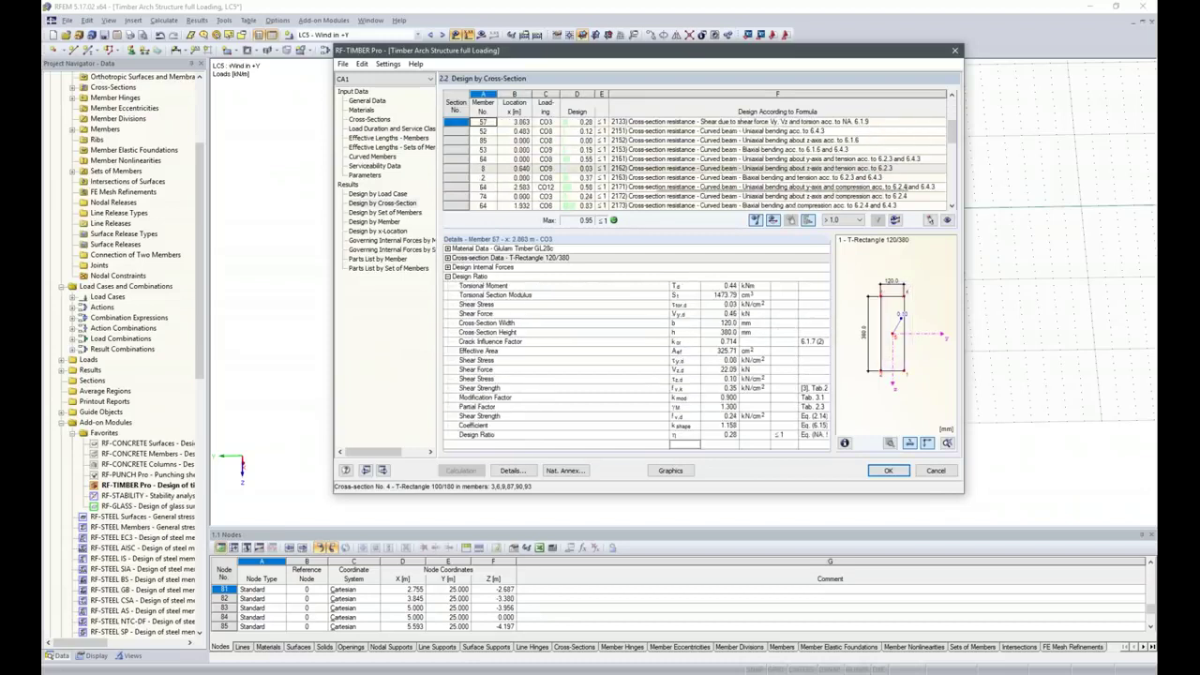
scroll(588, 183, "down", 1)
left_click(587, 179)
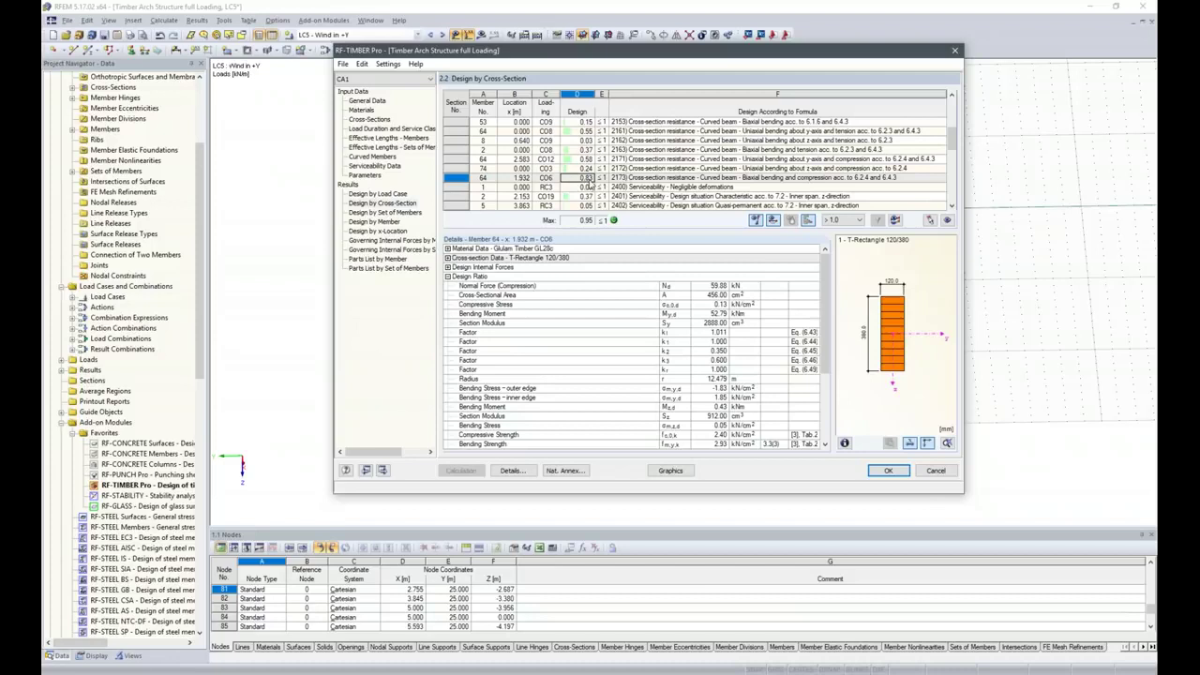
- Examine section 1's serviceability ratios and the design ratios of the T-Rectangle 120/120 and 100/180 sections
scroll(589, 185, "down", 1)
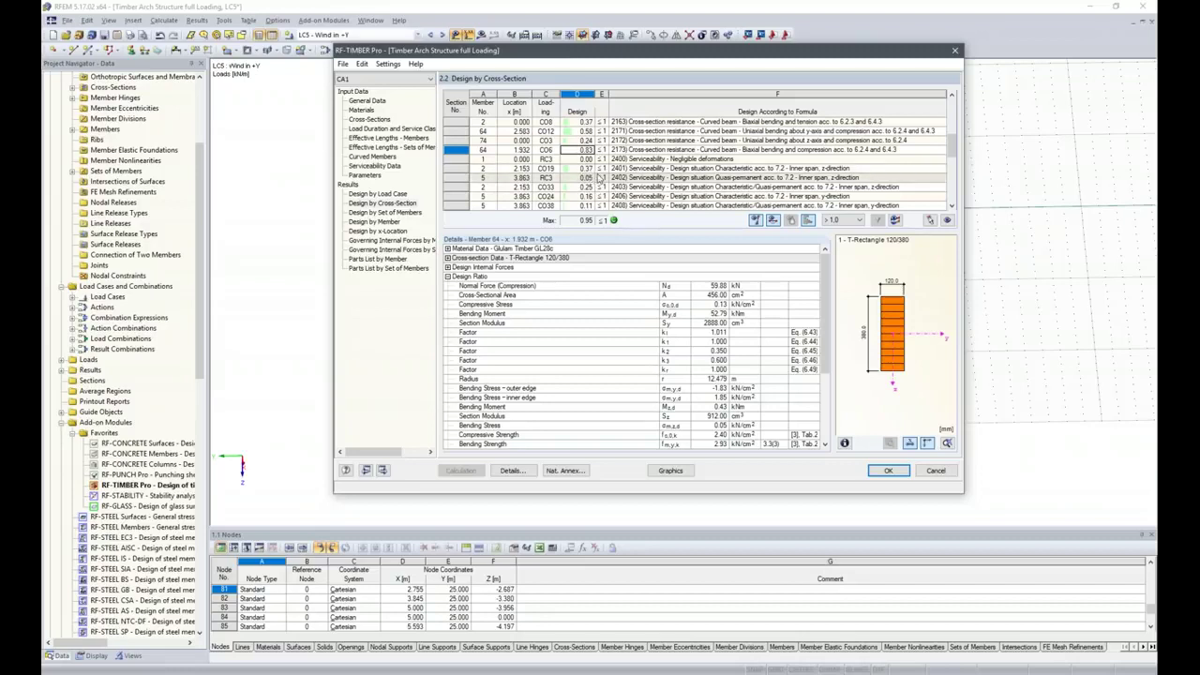
scroll(598, 179, "down", 1)
scroll(599, 178, "down", 1)
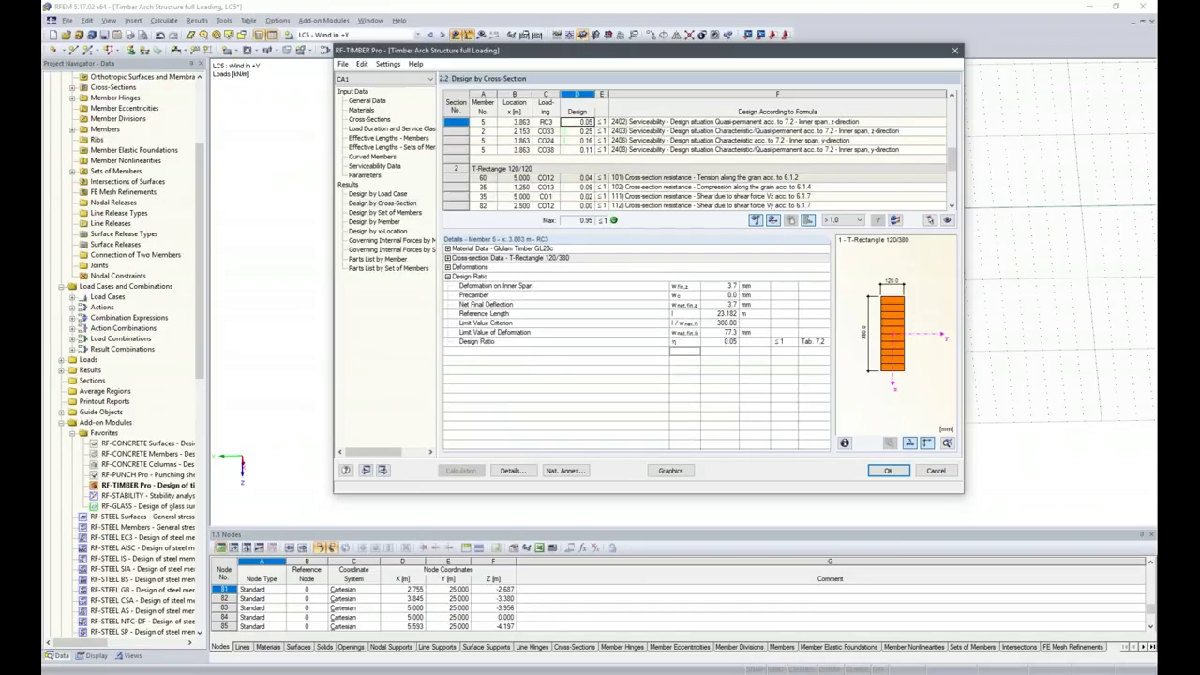
scroll(698, 150, "down", 1)
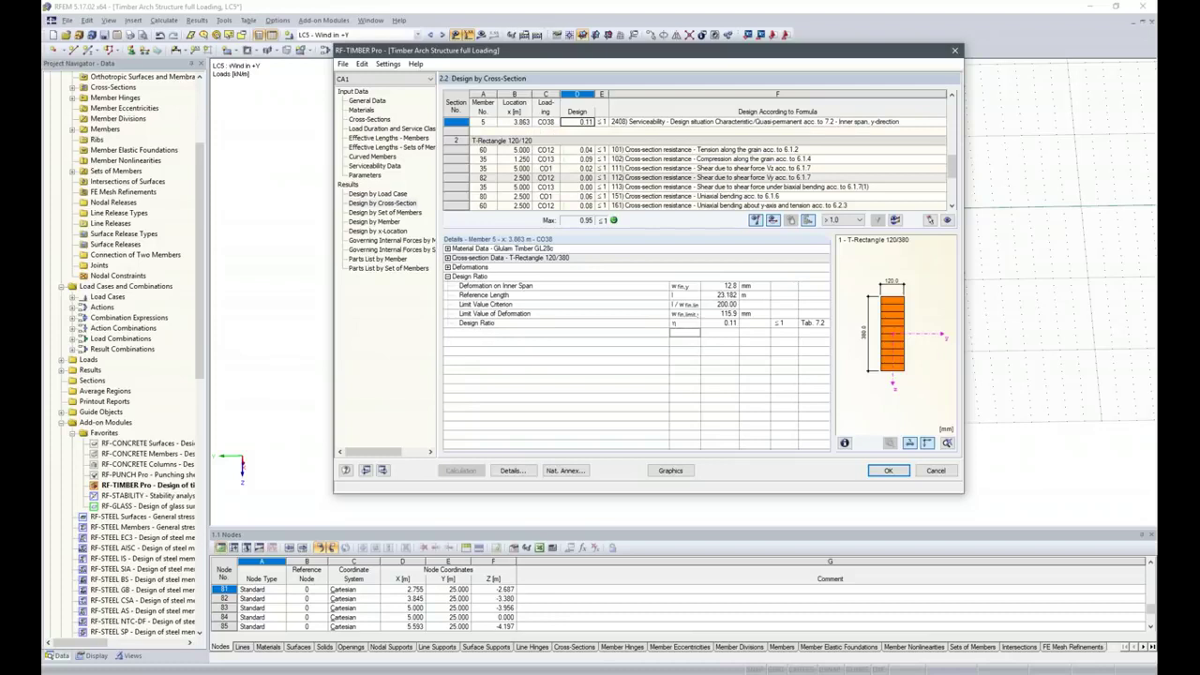
scroll(699, 150, "down", 2)
scroll(698, 150, "down", 1)
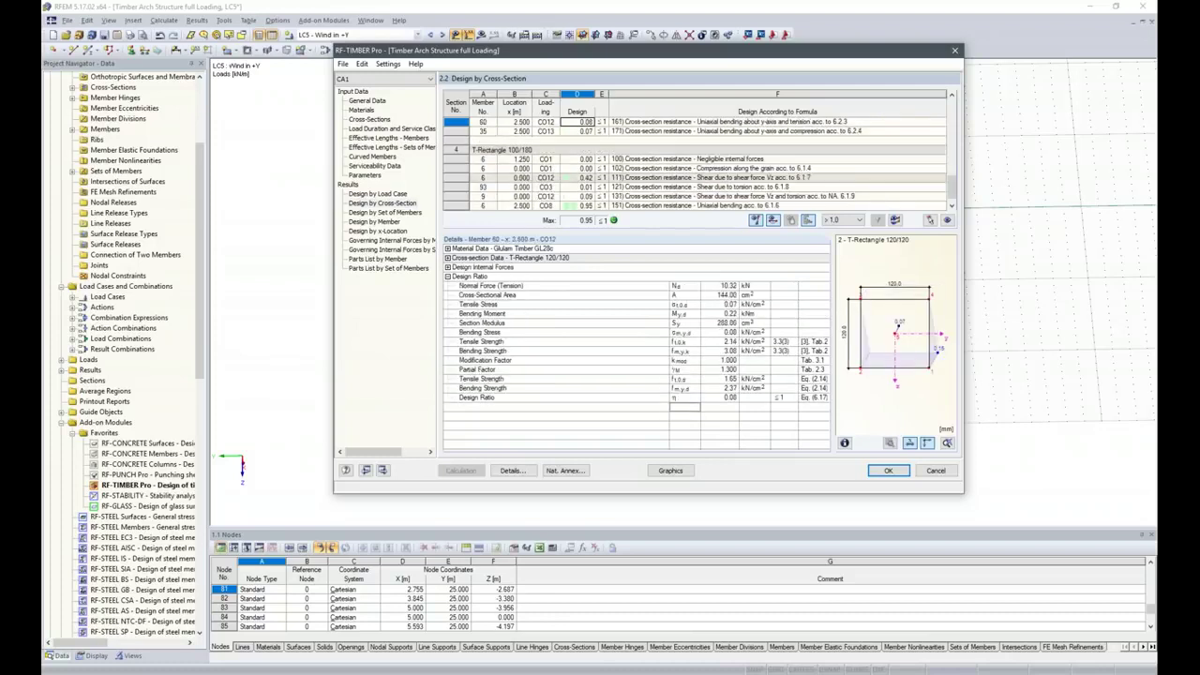
scroll(699, 150, "down", 1)
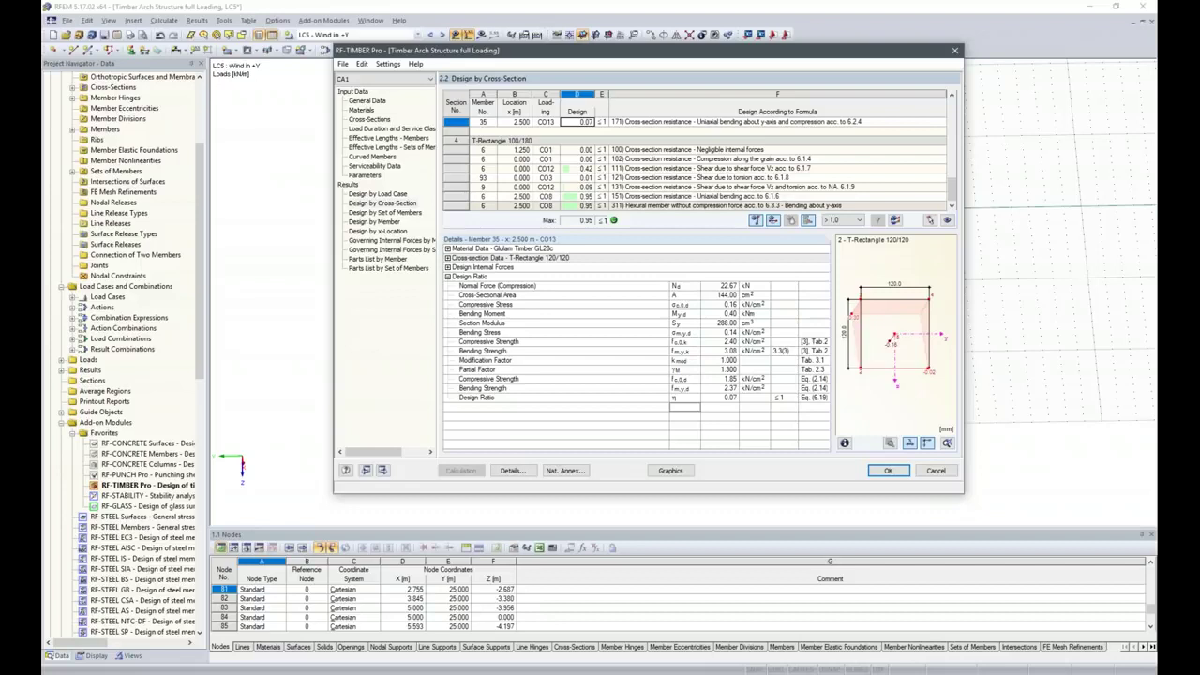
- Create a new RF-TIMBER Pro design case number 2 with the description Perpendicular Tension
left_click(343, 64)
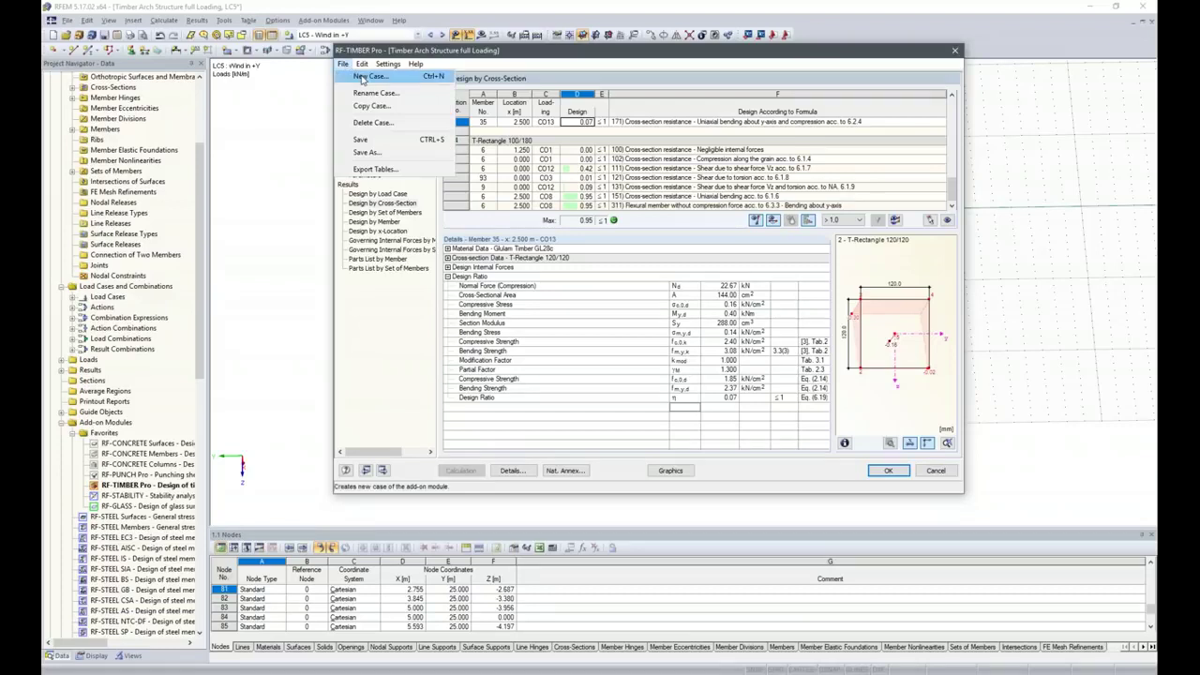
left_click(362, 79)
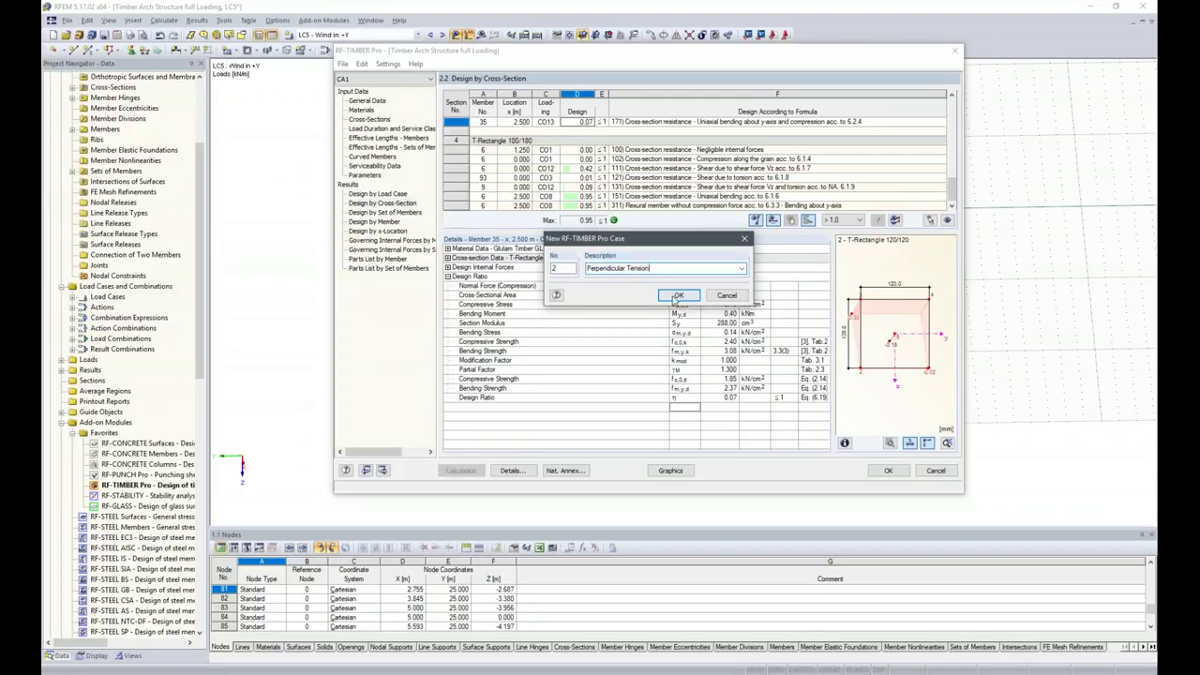
left_click(679, 294)
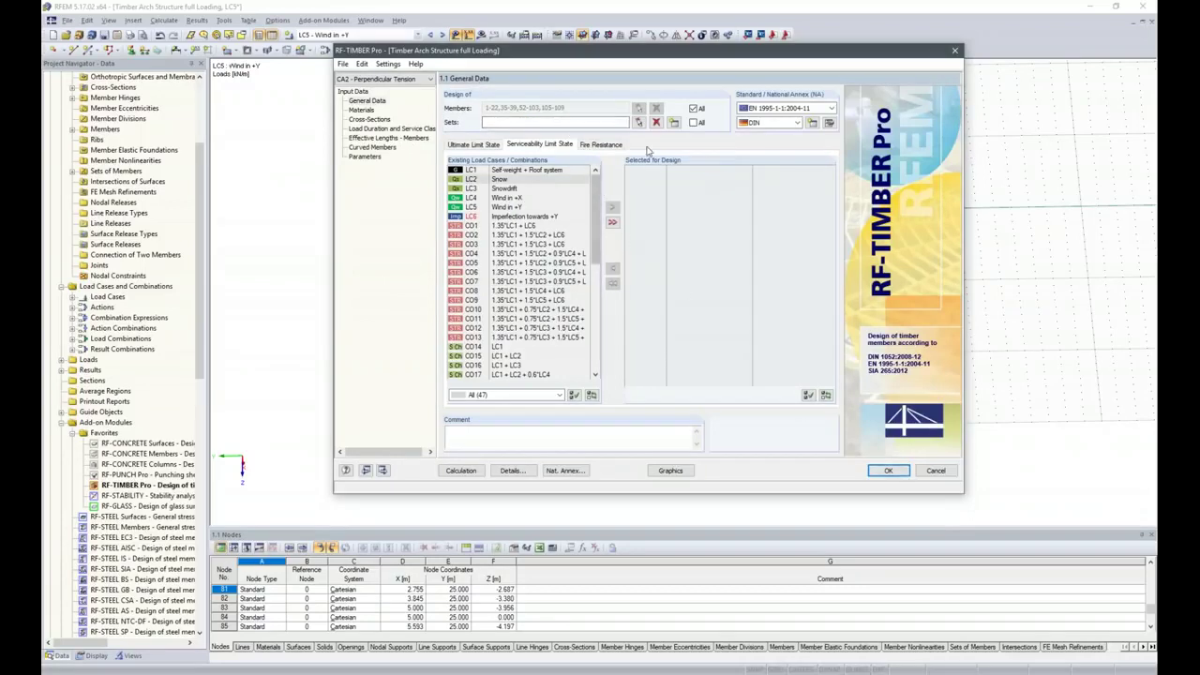
- Restrict the new case's design to member 109 instead of all members
left_click(694, 109)
left_click_drag(595, 110, 477, 107)
type("109")
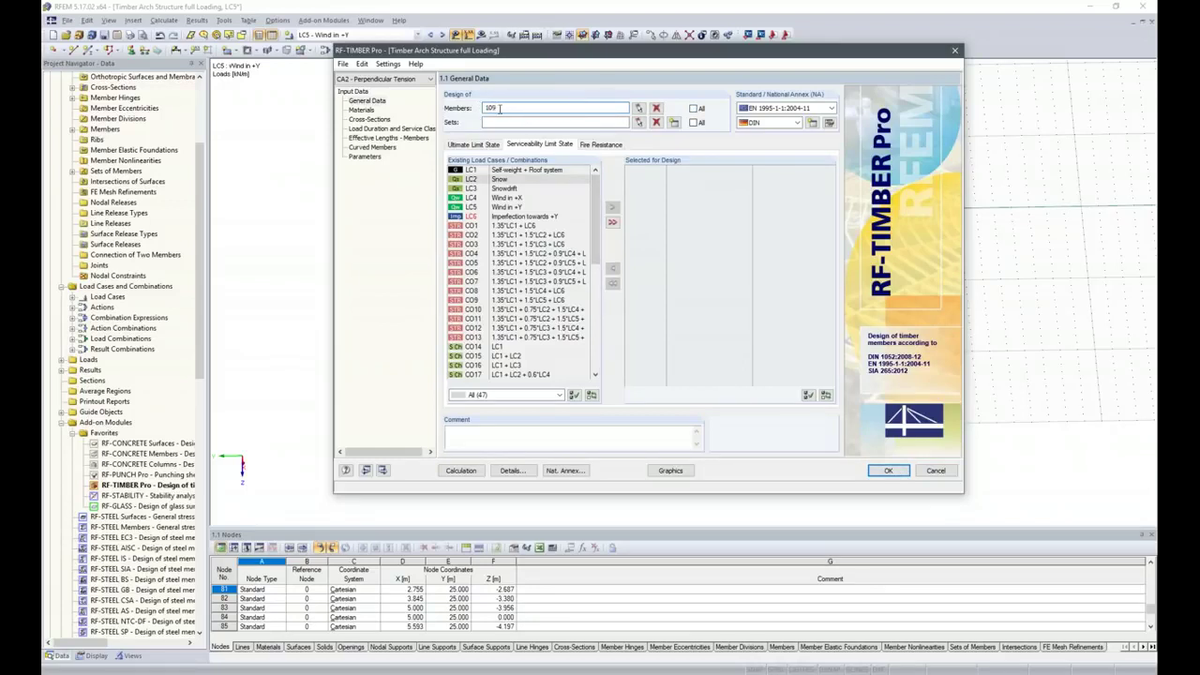
- Add result combination RC1 to the serviceability limit state design and close the timber module, keeping the settings
left_click_drag(595, 247, 591, 351)
left_click(525, 346)
left_click(612, 207)
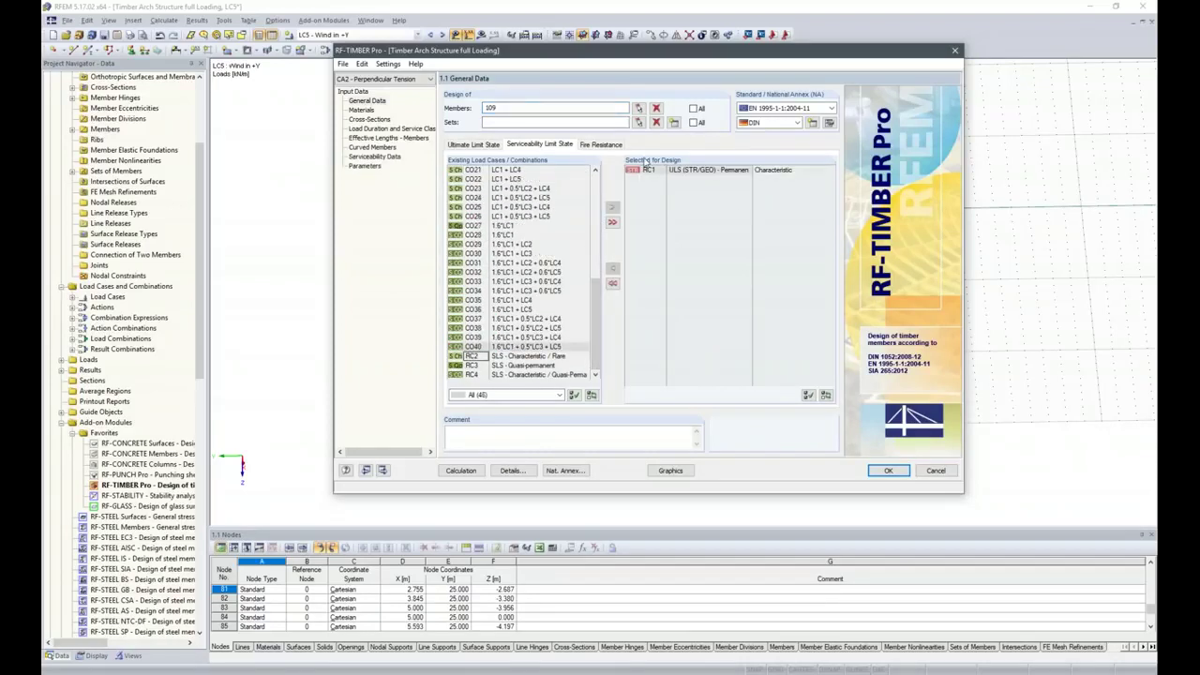
left_click(886, 471)
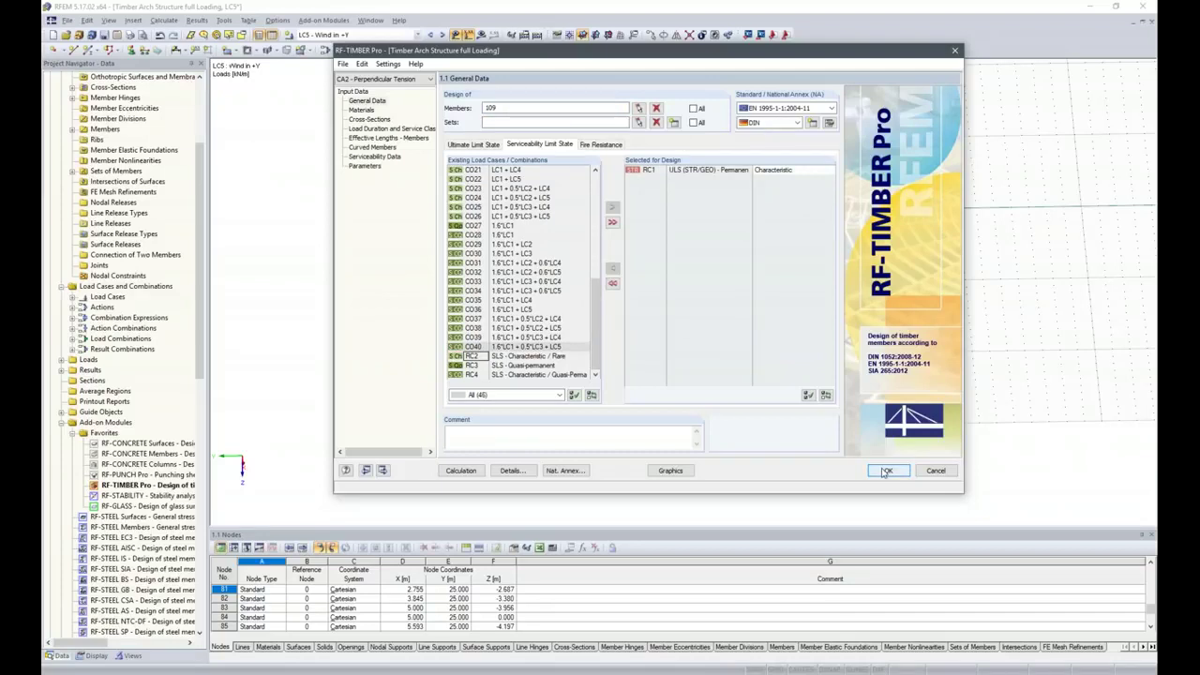
left_click(886, 471)
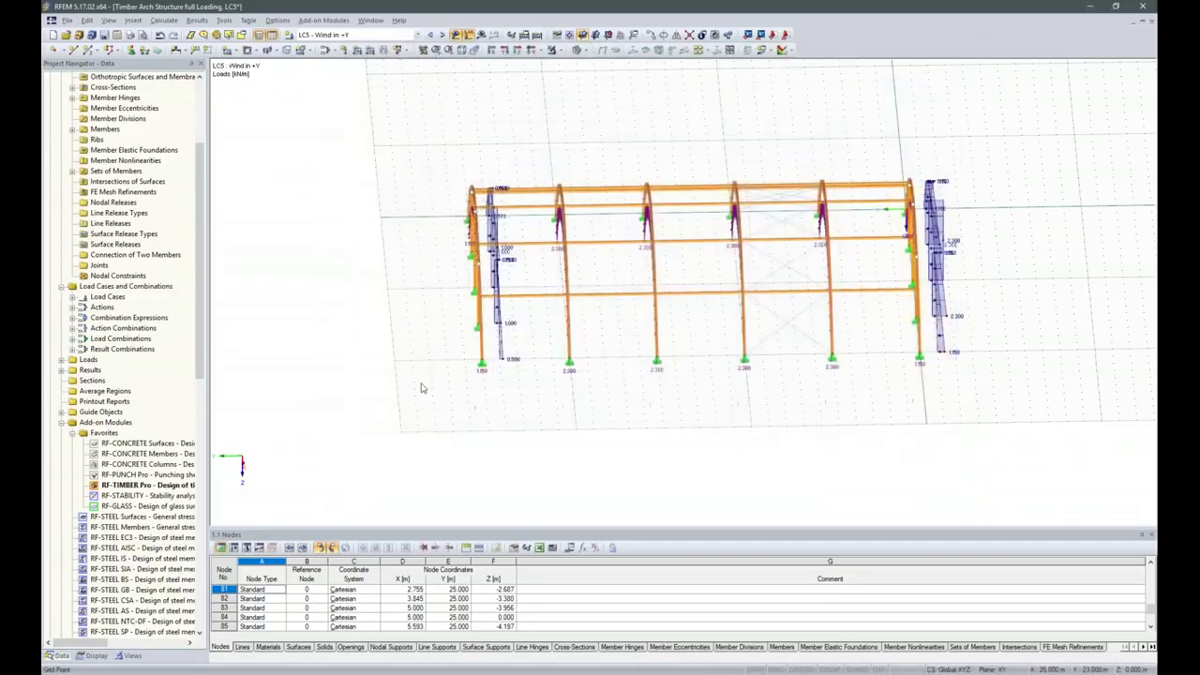
- Select result beam member 109 in the model data and examine its position and cross-section at the arch's support
scroll(78, 122, "up", 1)
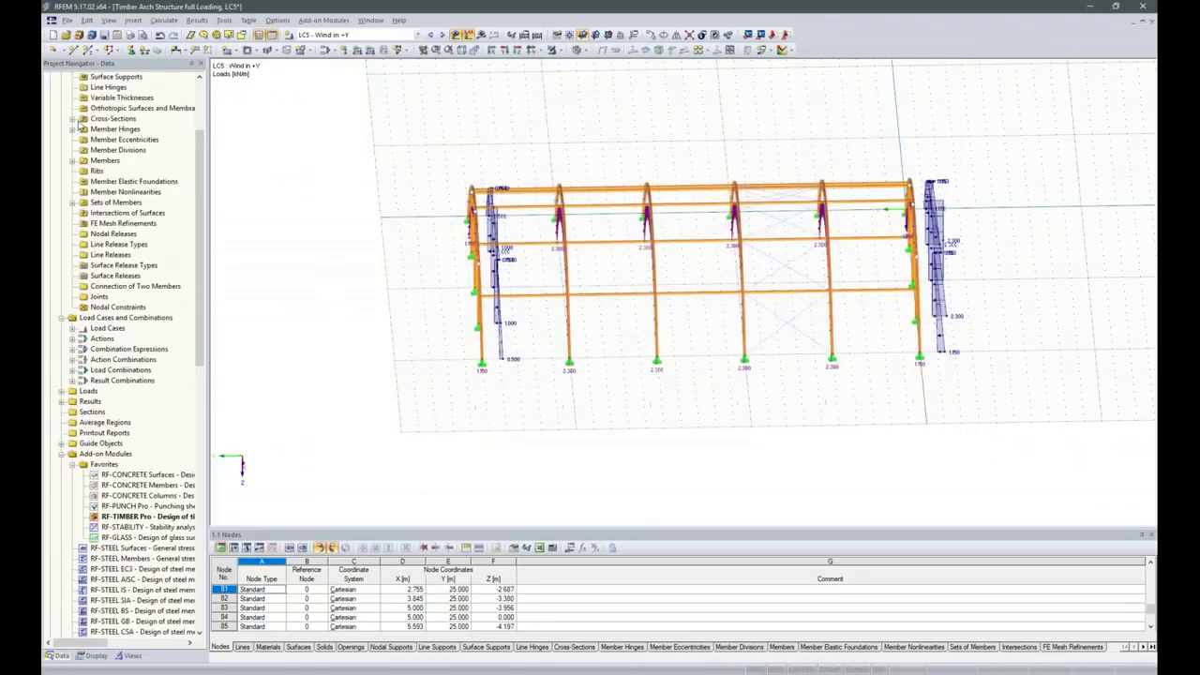
left_click(72, 160)
left_click_drag(199, 179, 140, 279)
left_click(141, 254)
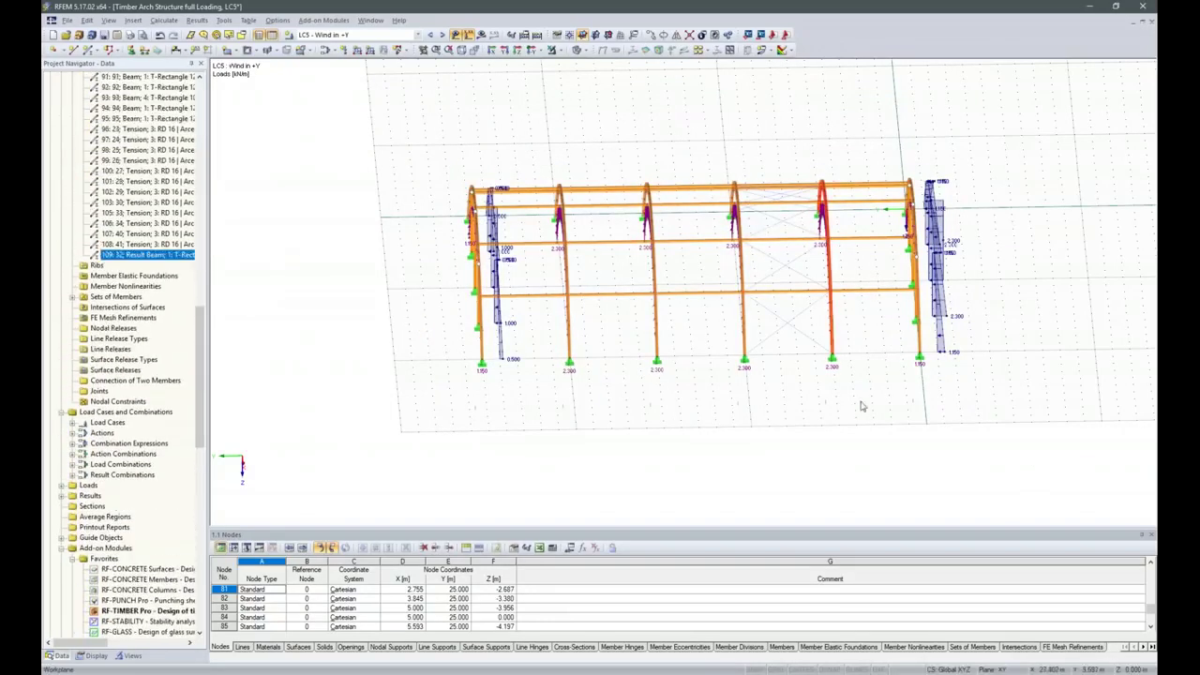
scroll(814, 351, "up", 2)
scroll(816, 354, "up", 6)
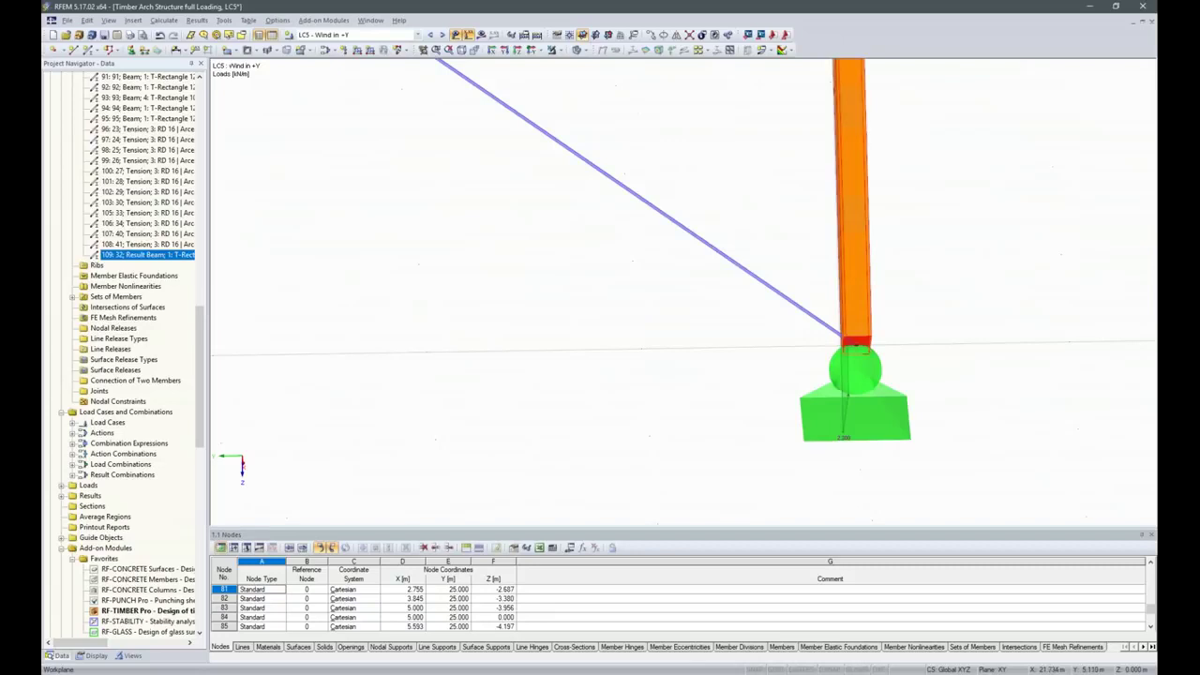
middle_click_drag(724, 520, 864, 506)
scroll(898, 418, "down", 5)
scroll(899, 418, "up", 5)
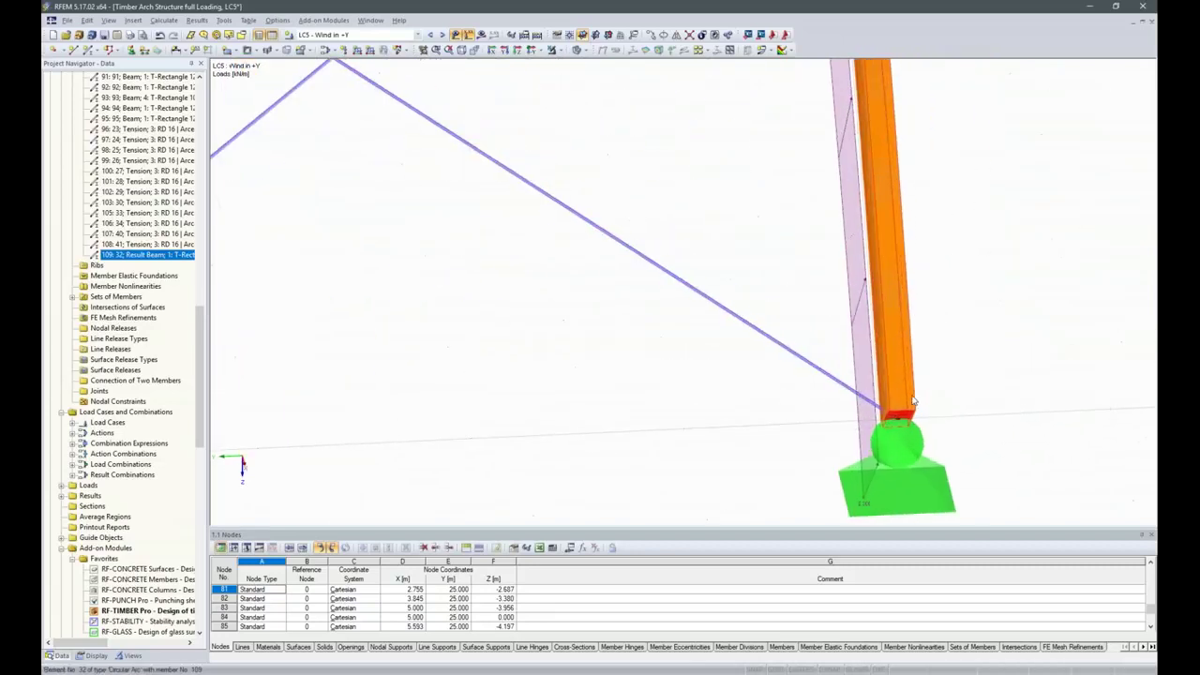
scroll(898, 418, "up", 3)
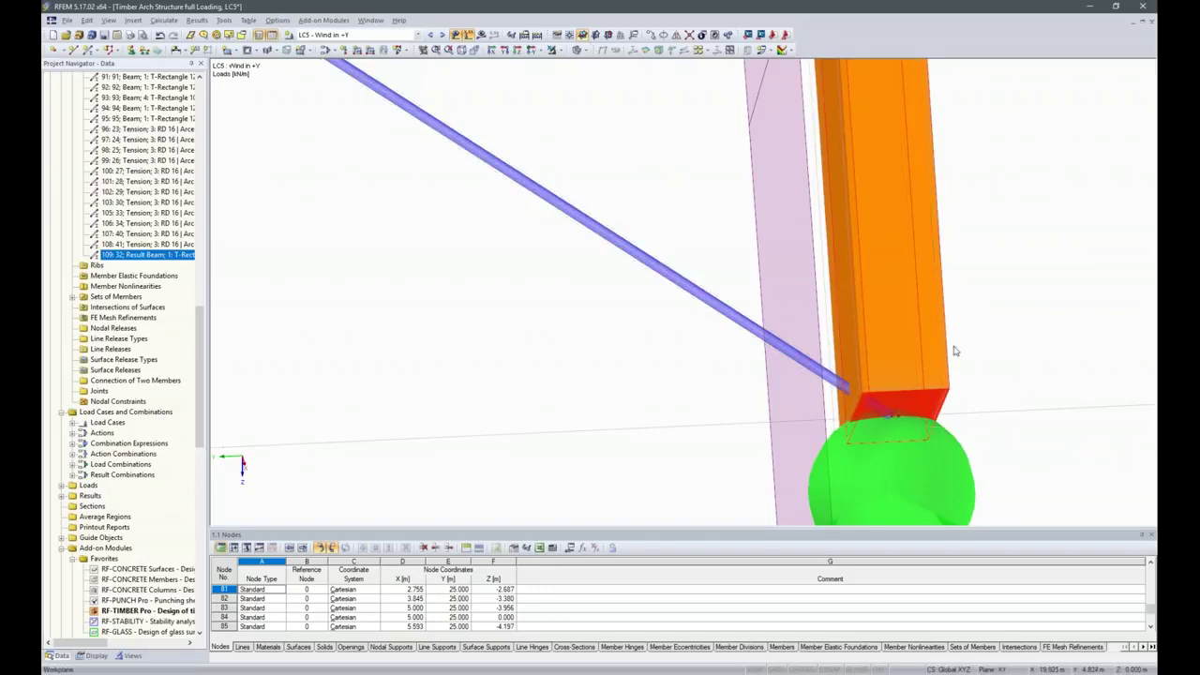
- Reopen RF-TIMBER Pro with the Perpendicular Tension case and add result combination RC1 to its ultimate limit state design
scroll(741, 416, "down", 9)
scroll(702, 192, "down", 8)
scroll(741, 130, "up", 10)
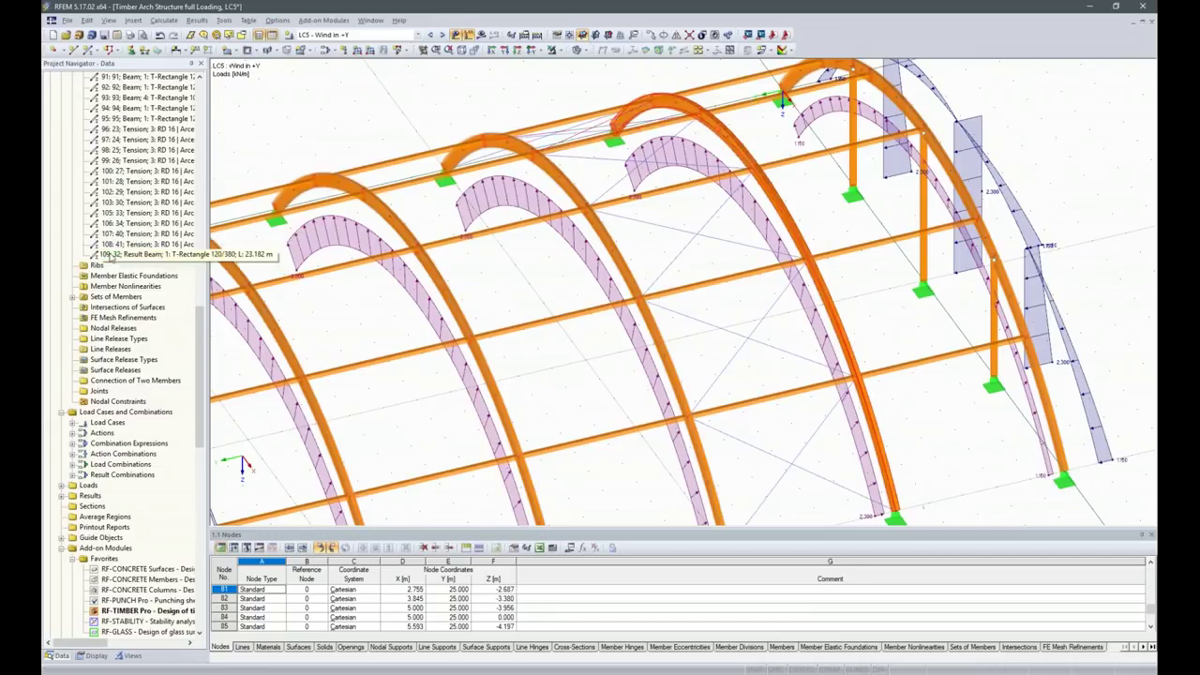
double_click(124, 615)
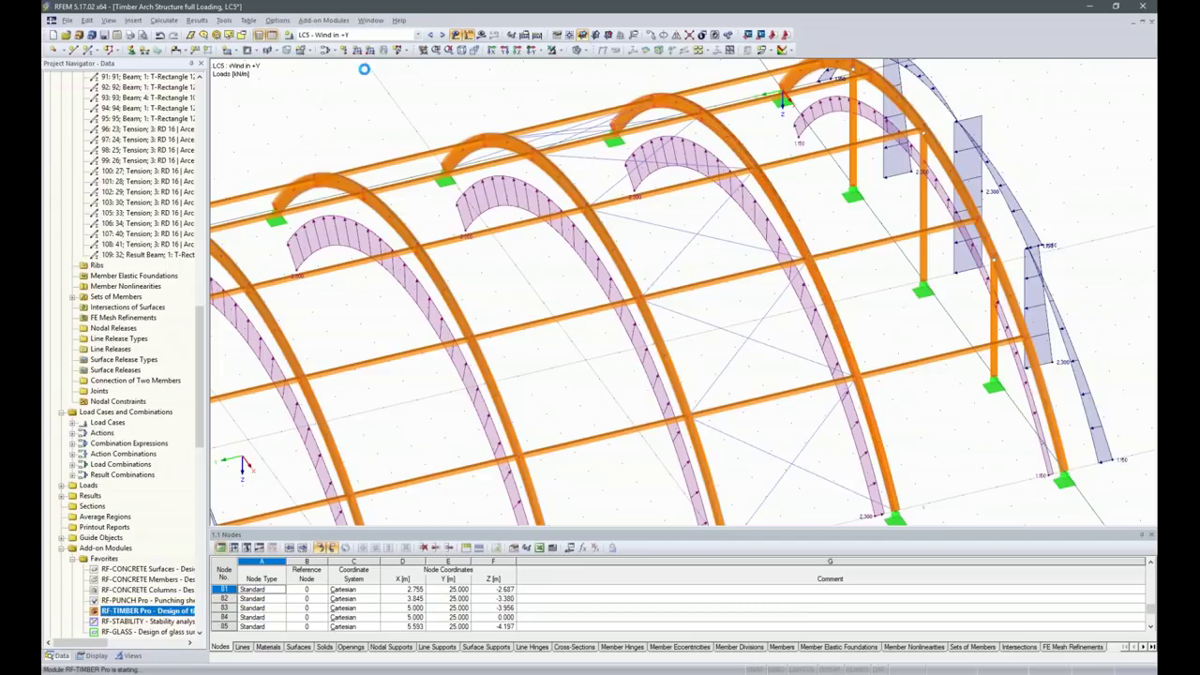
left_click(339, 150)
left_click(334, 168)
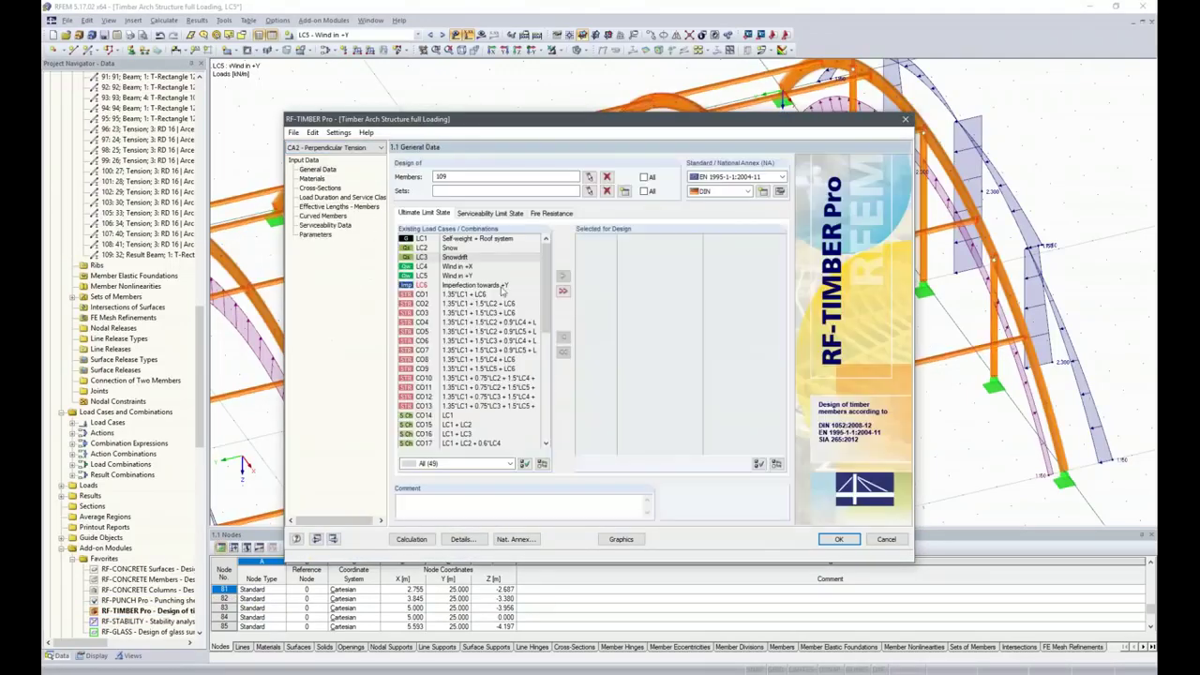
left_click(448, 178)
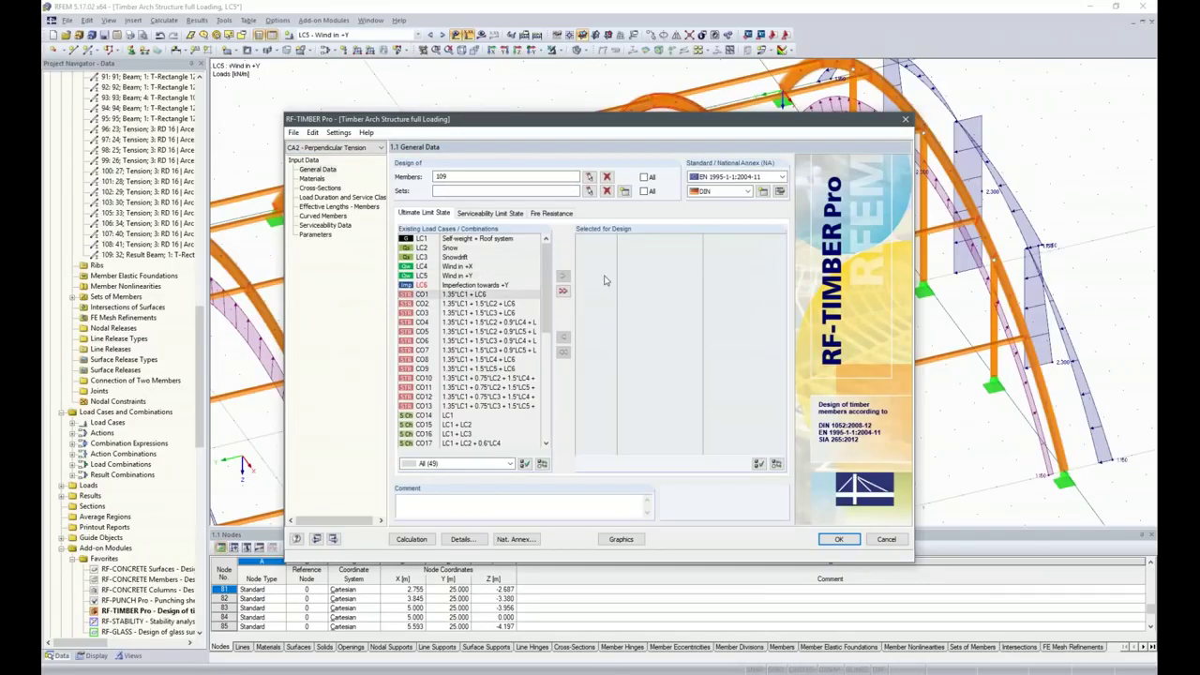
scroll(500, 386, "down", 9)
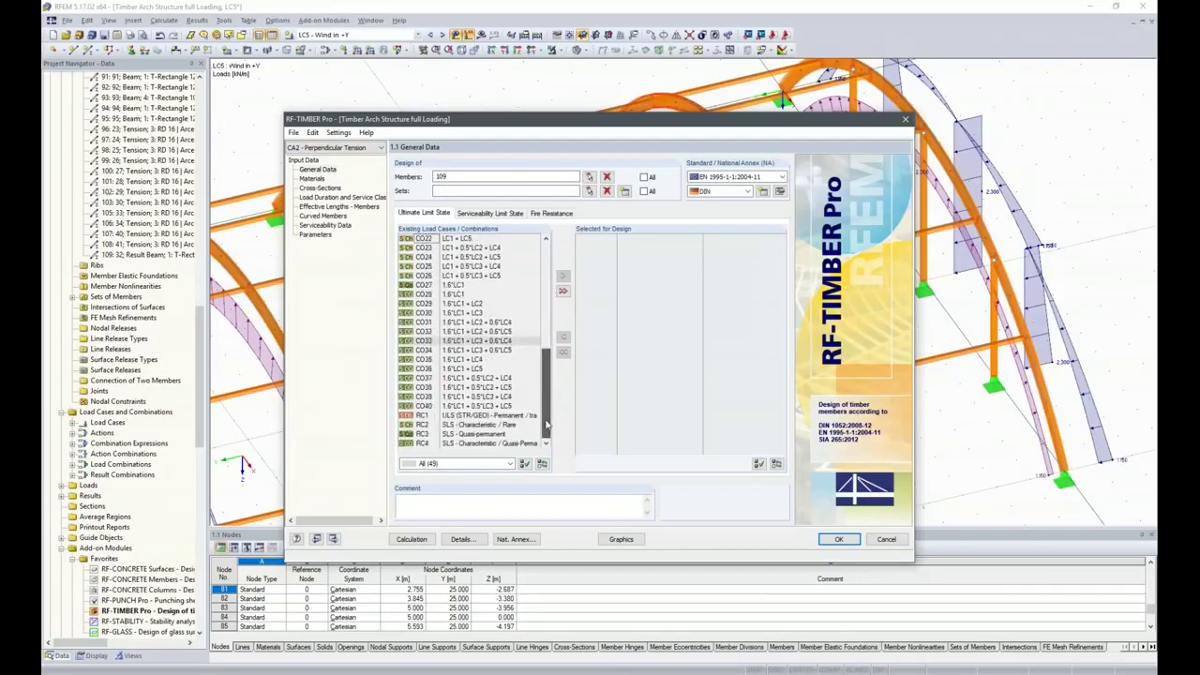
double_click(426, 420)
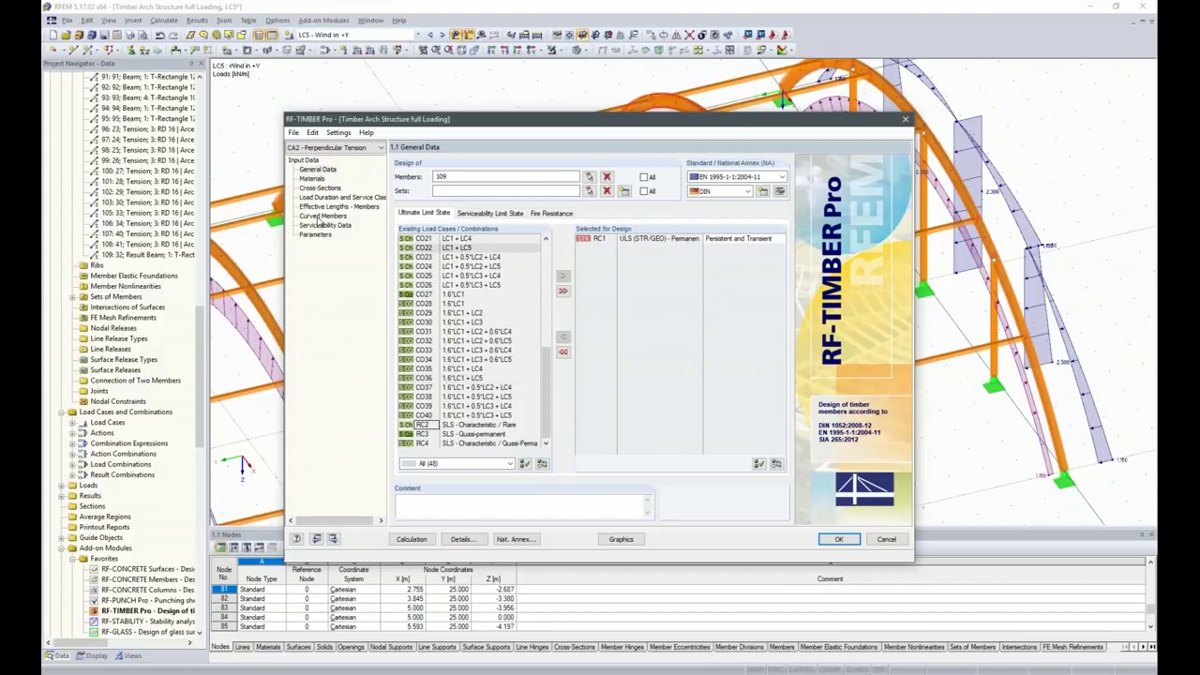
- Enable the perpendicular tension design for curved member 109 and start the calculation
left_click(323, 216)
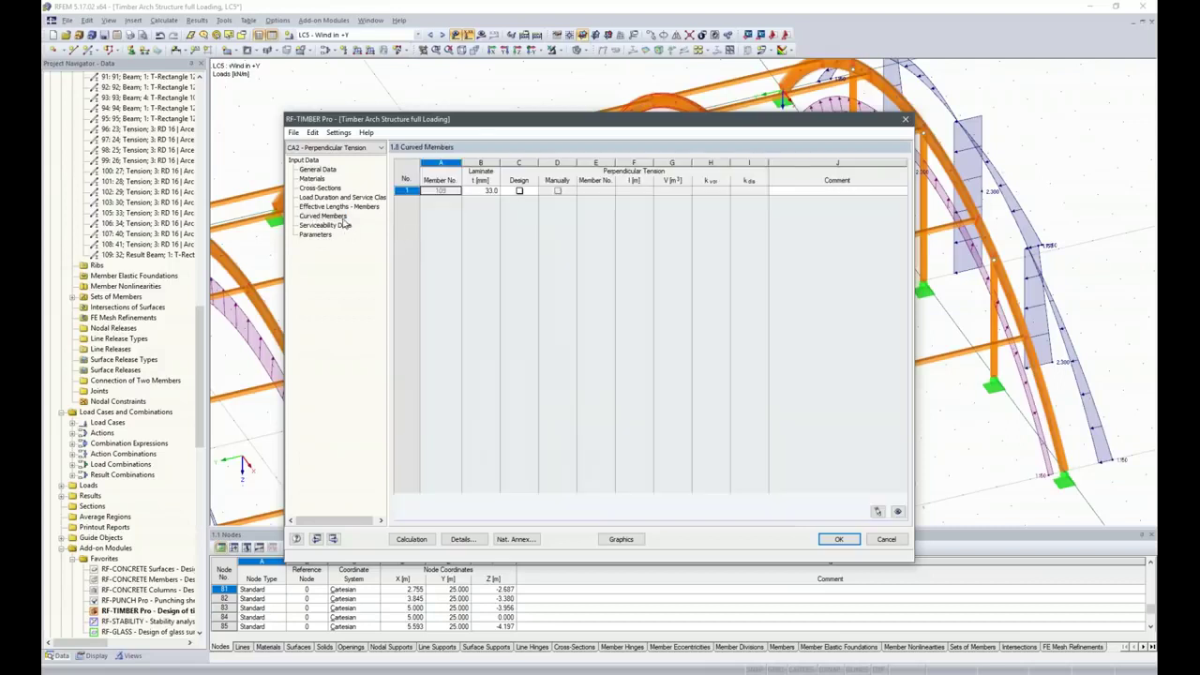
left_click(519, 191)
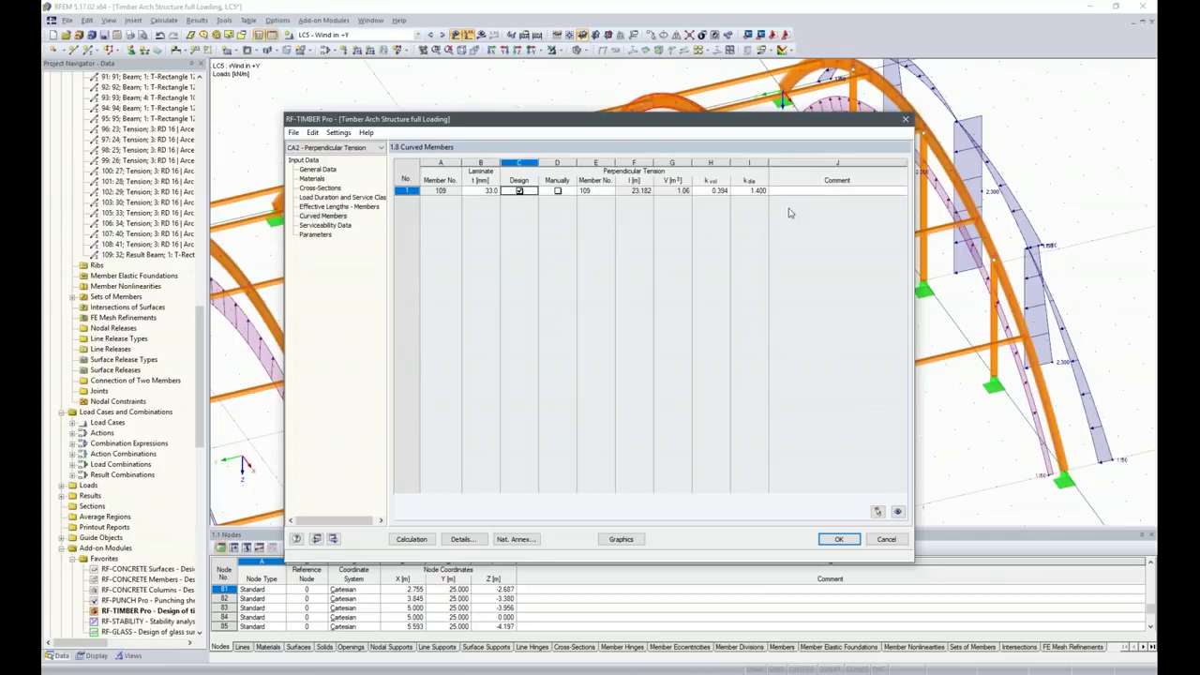
left_click(410, 540)
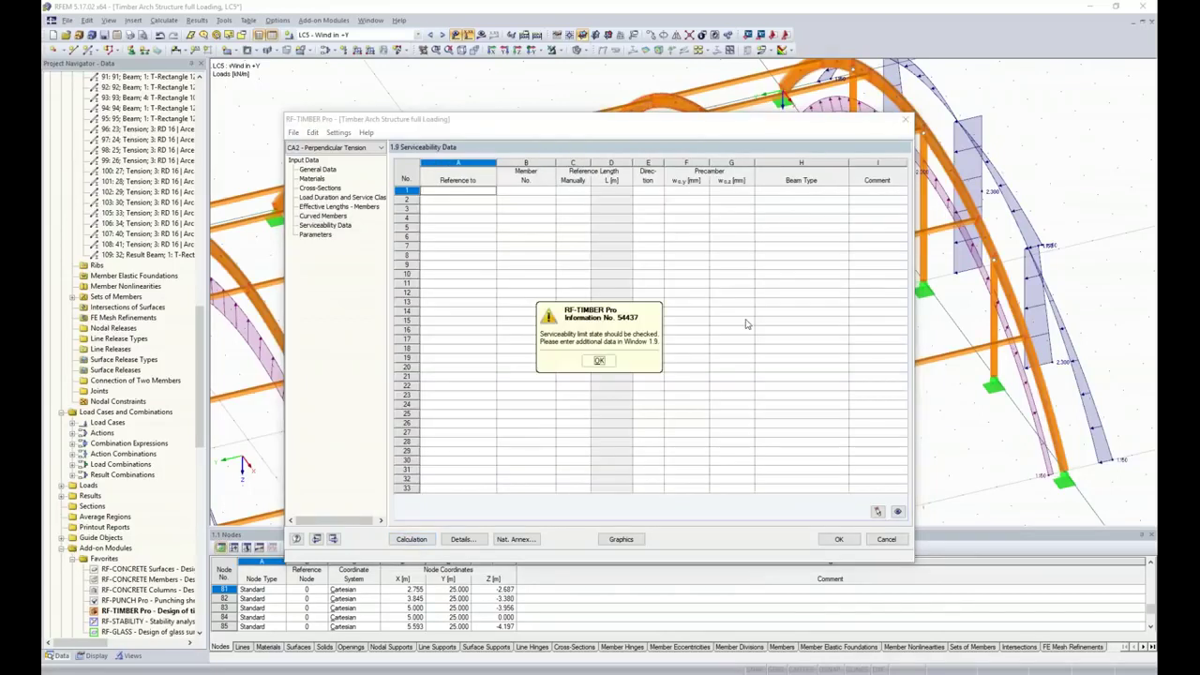
- Clear the combinations selected for the case's serviceability limit state design and run the calculation
left_click(597, 362)
left_click(317, 170)
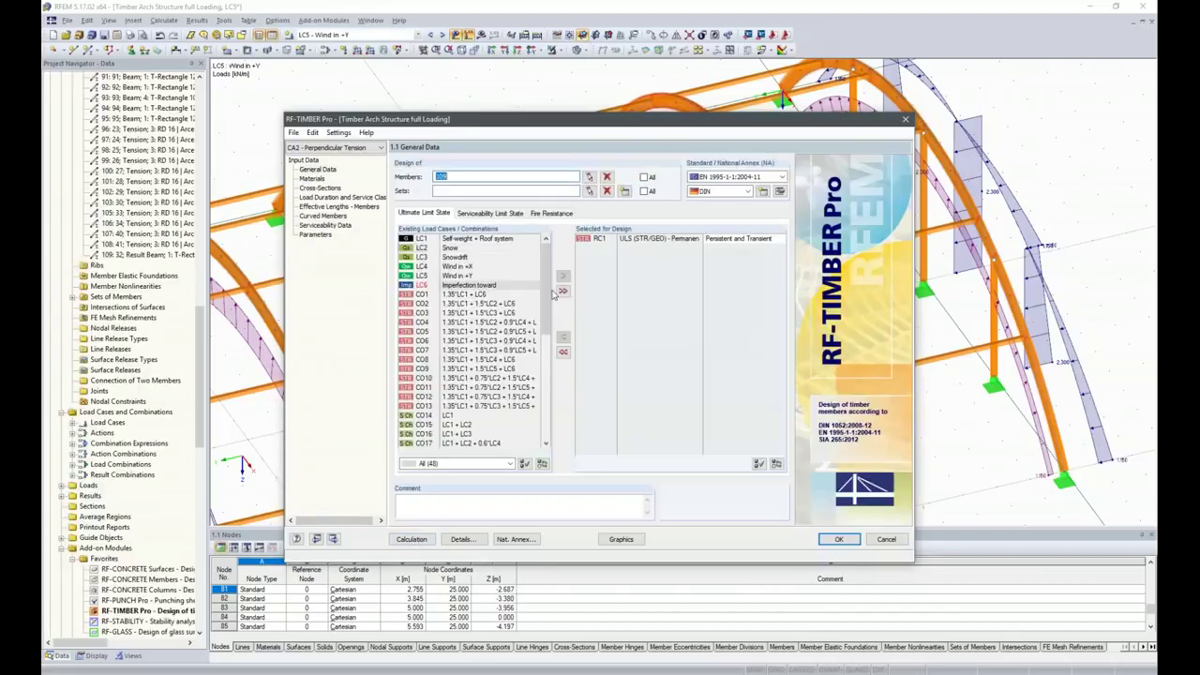
left_click(474, 214)
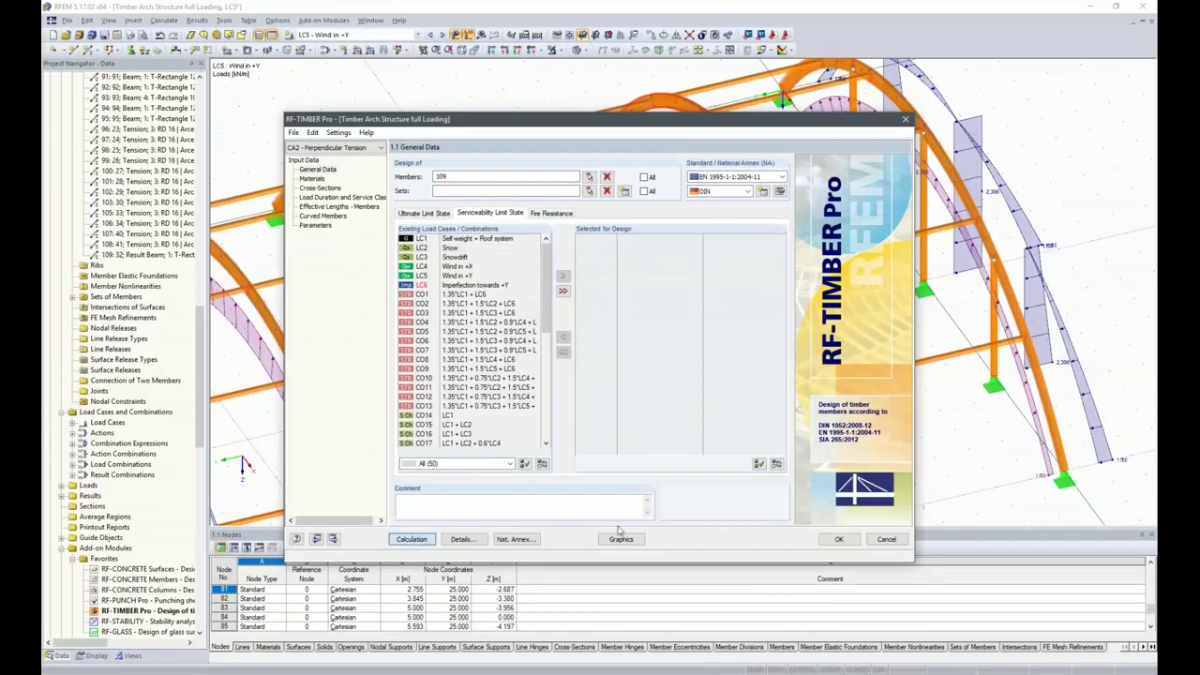
left_click(412, 540)
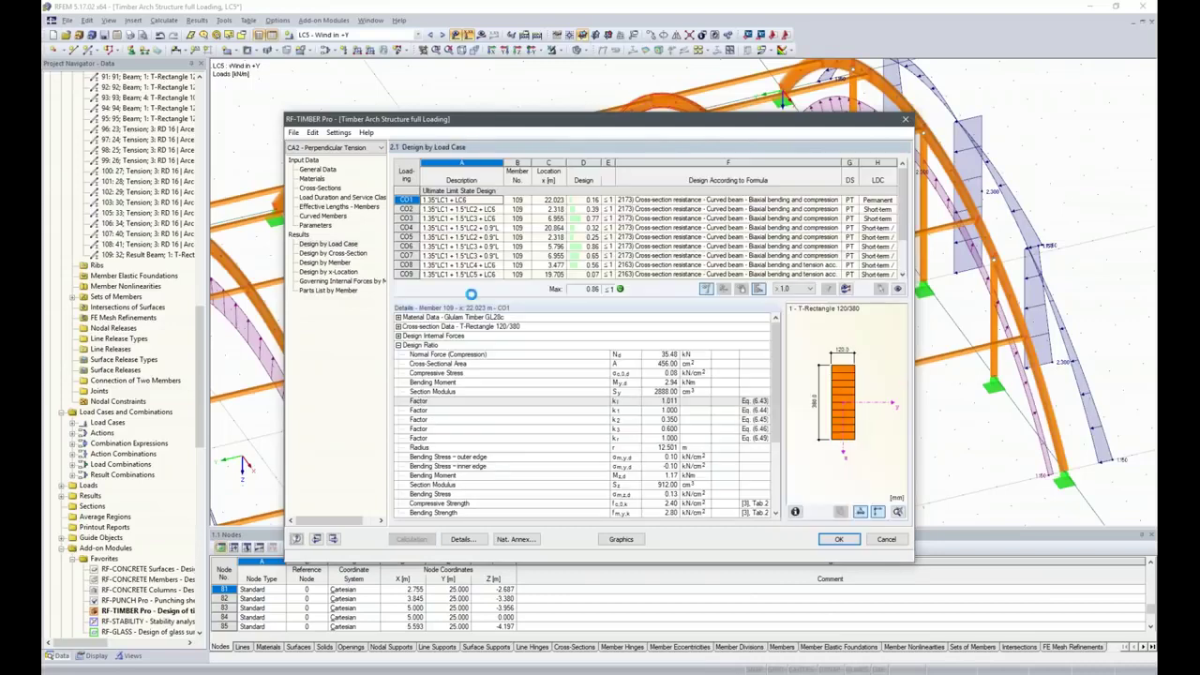
- Review member 109's design results by cross-section, including tensile stress perpendicular to grain, and accept the module's data
left_click(332, 254)
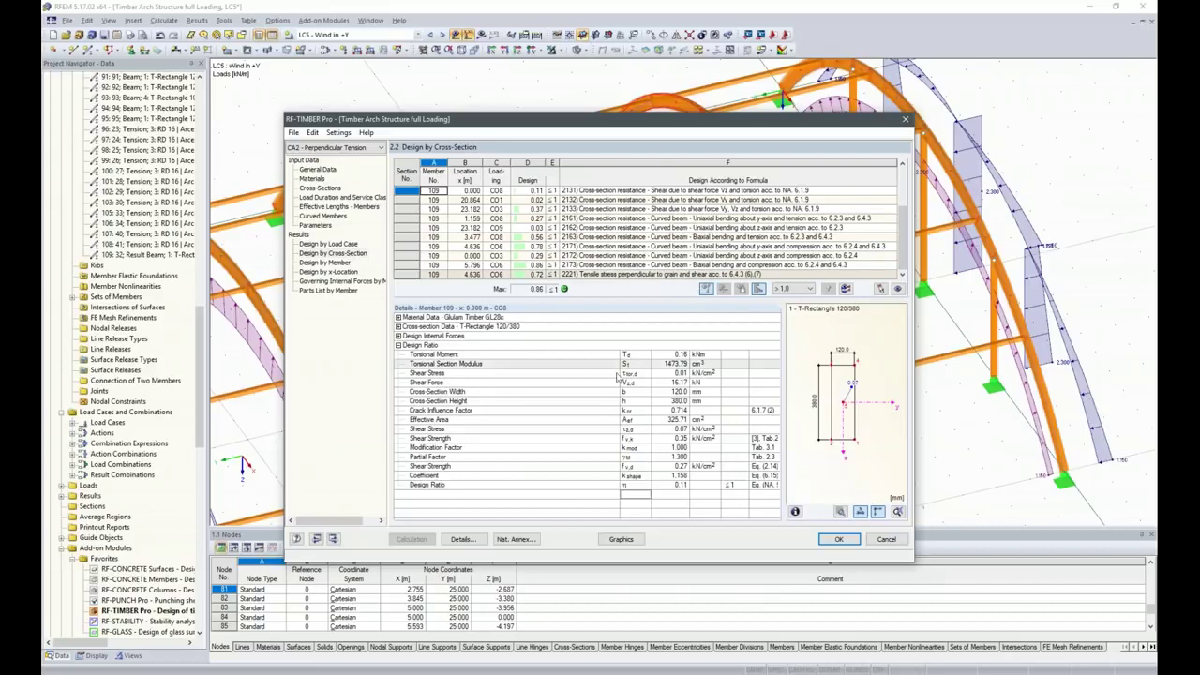
left_click(836, 538)
left_click(834, 539)
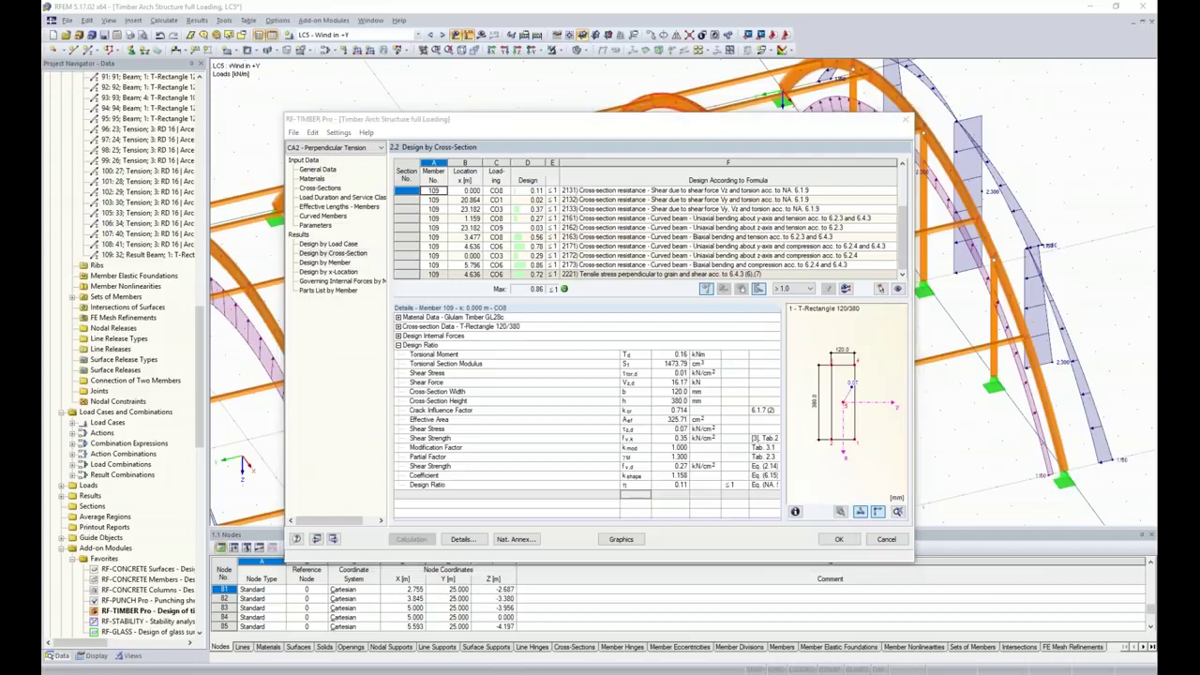
- Switch to the browser with the Dlubal website and open its Webinars page
mouse_move(525, 668)
left_click(523, 643)
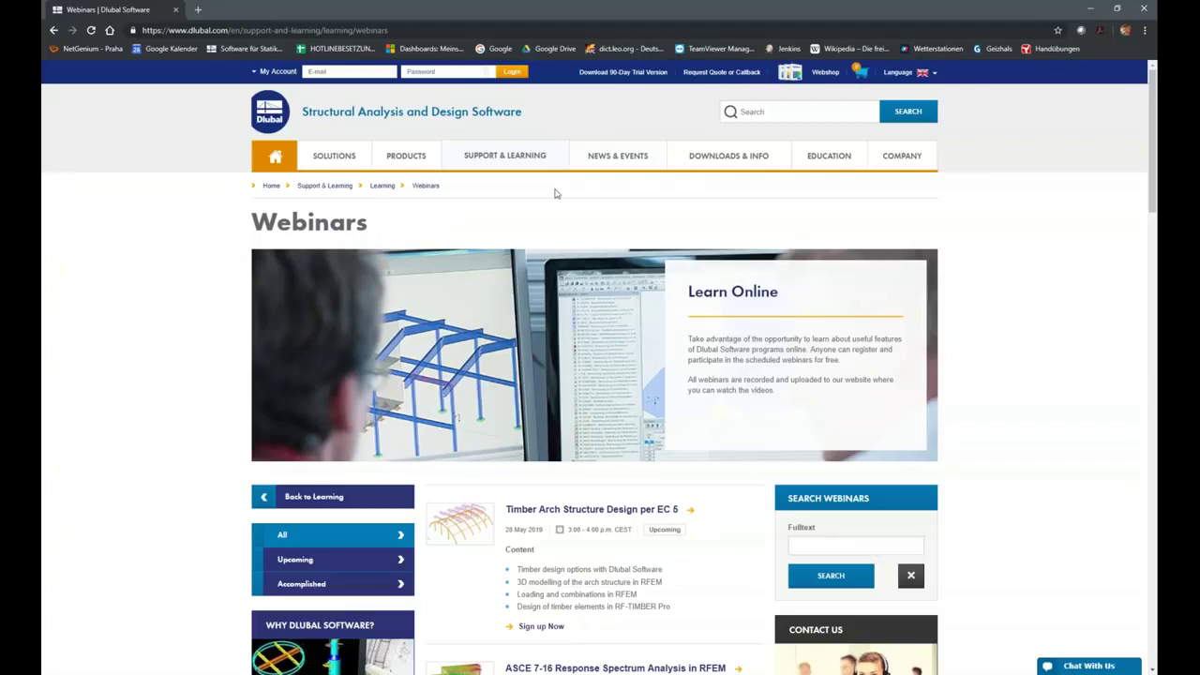
mouse_move(492, 161)
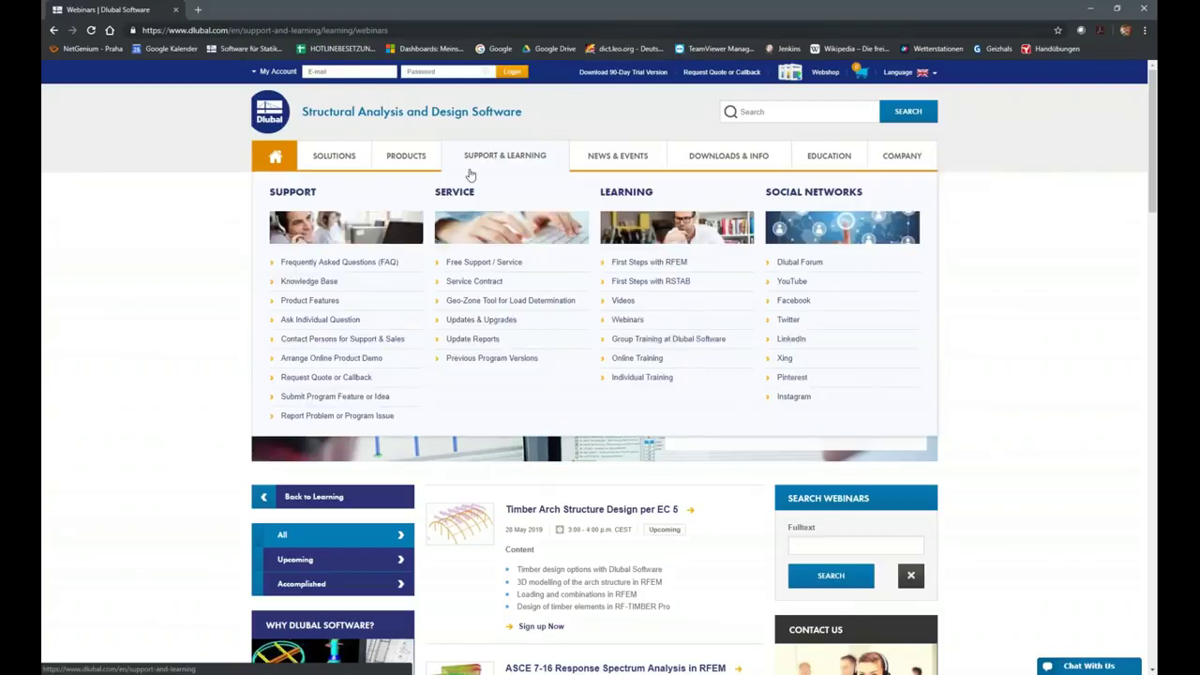
left_click(628, 319)
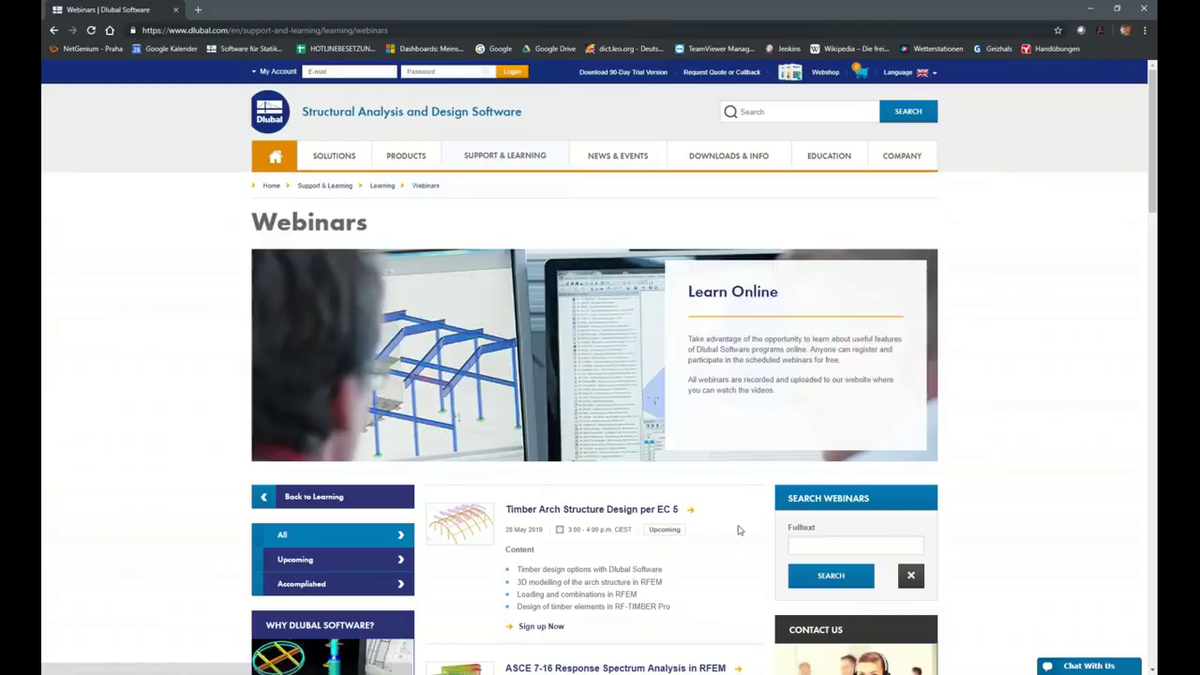
- Look through the list of upcoming and recorded webinars and return to the start of the page
scroll(647, 282, "down", 4)
scroll(647, 213, "down", 8)
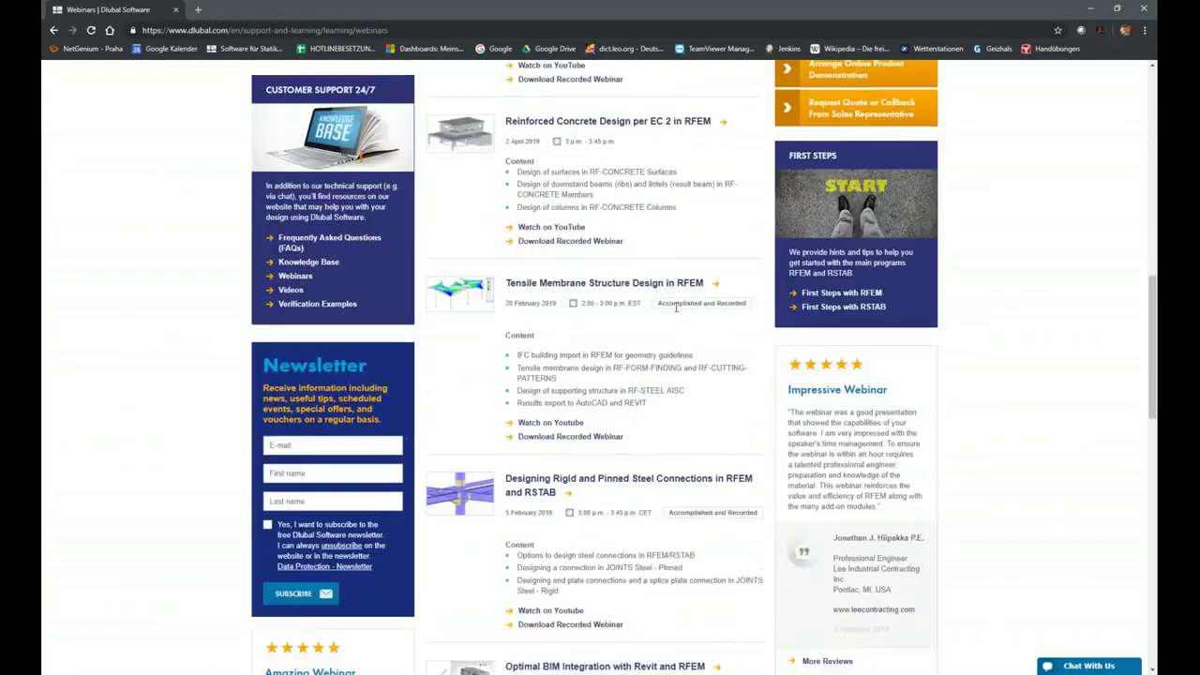
scroll(719, 383, "down", 8)
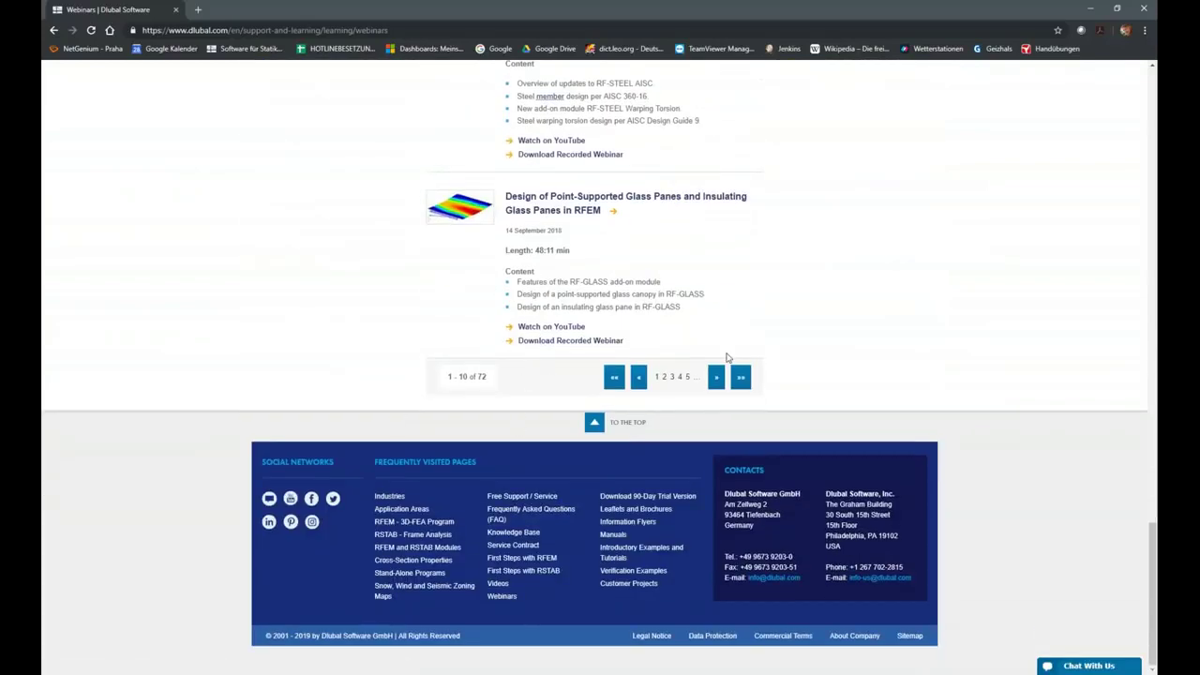
scroll(722, 375, "up", 10)
scroll(716, 401, "up", 15)
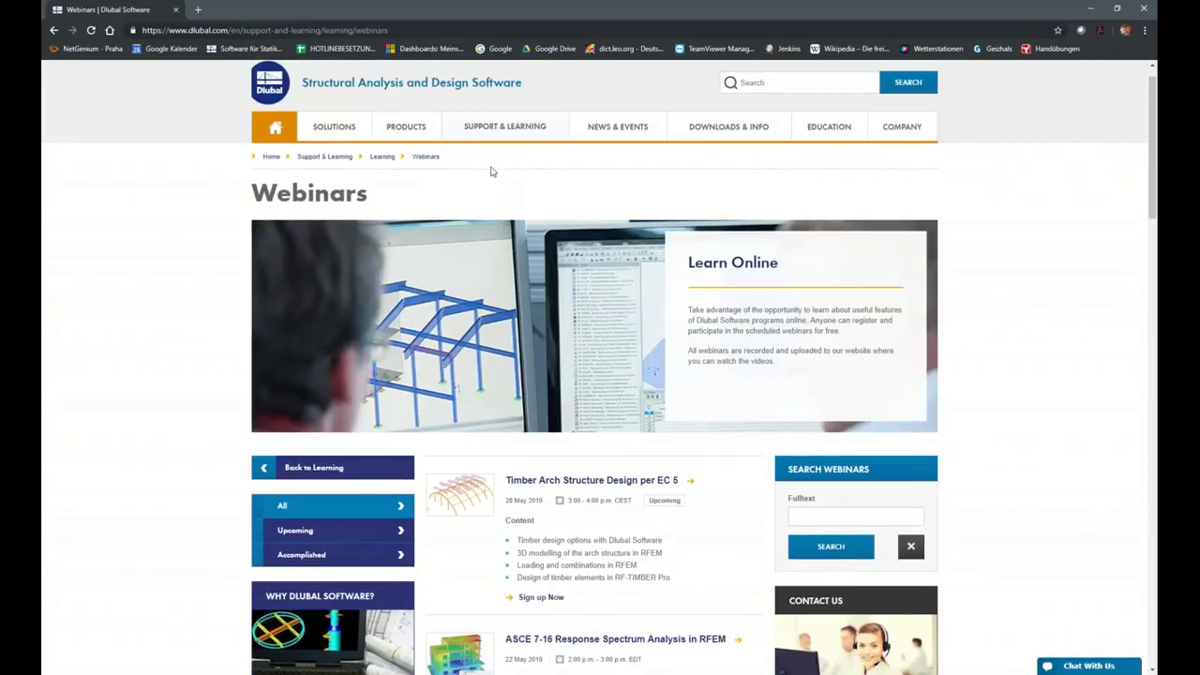
mouse_move(485, 137)
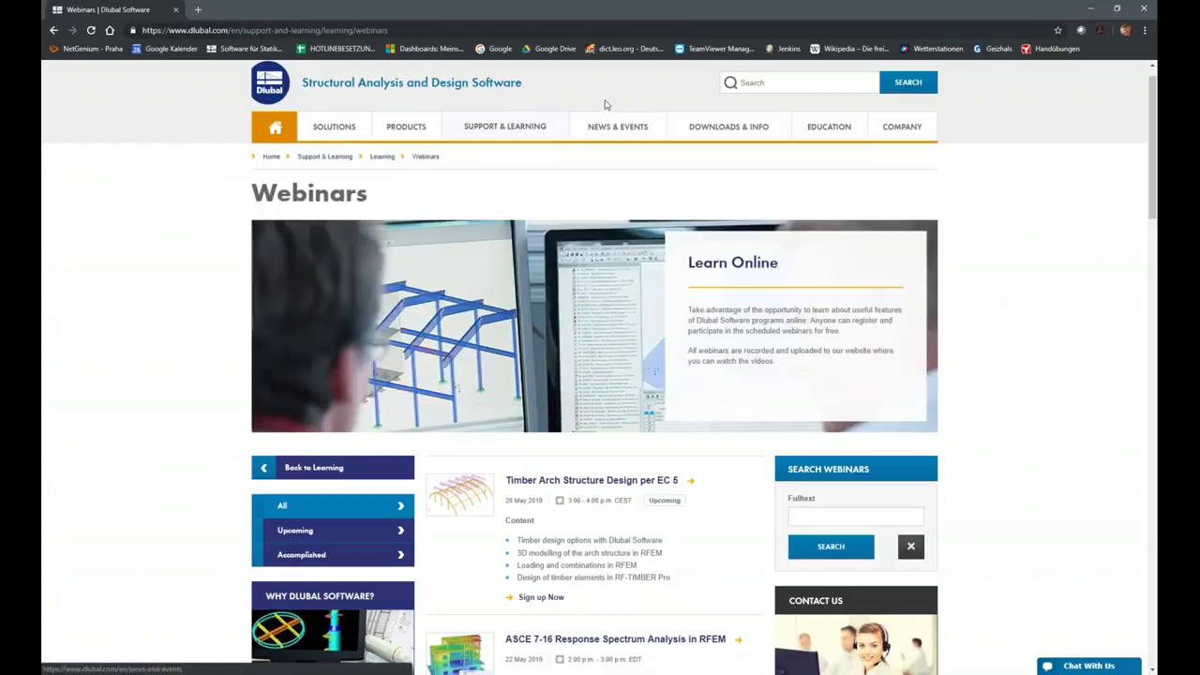
scroll(603, 114, "up", 1)
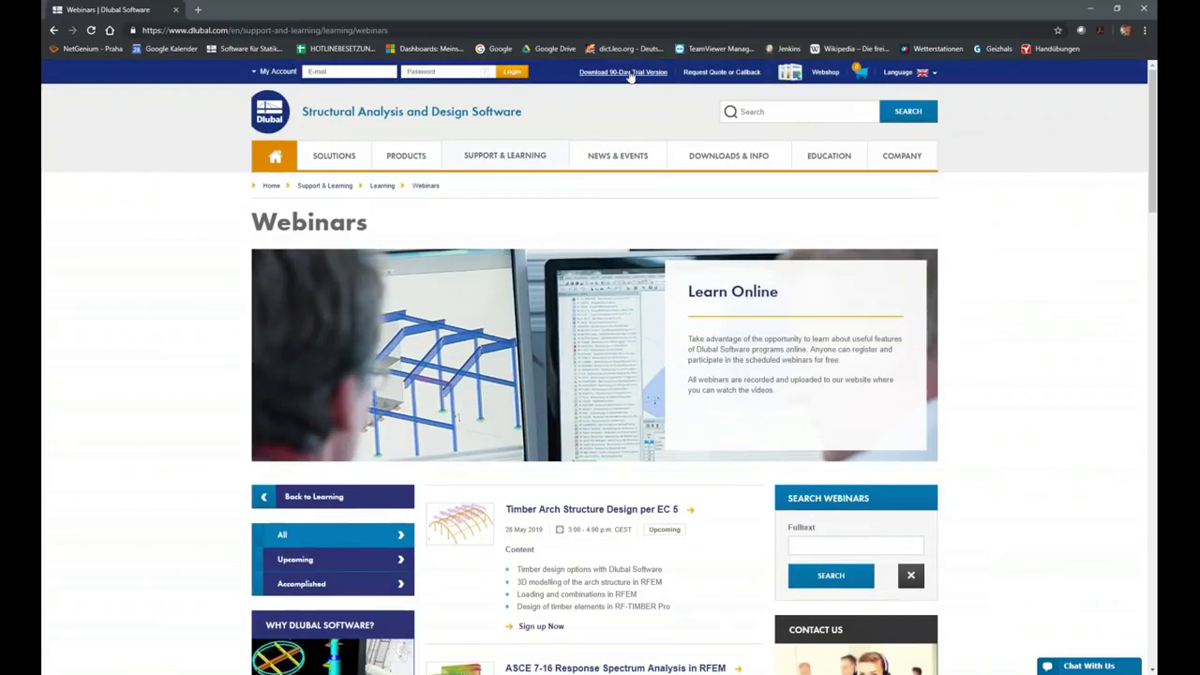